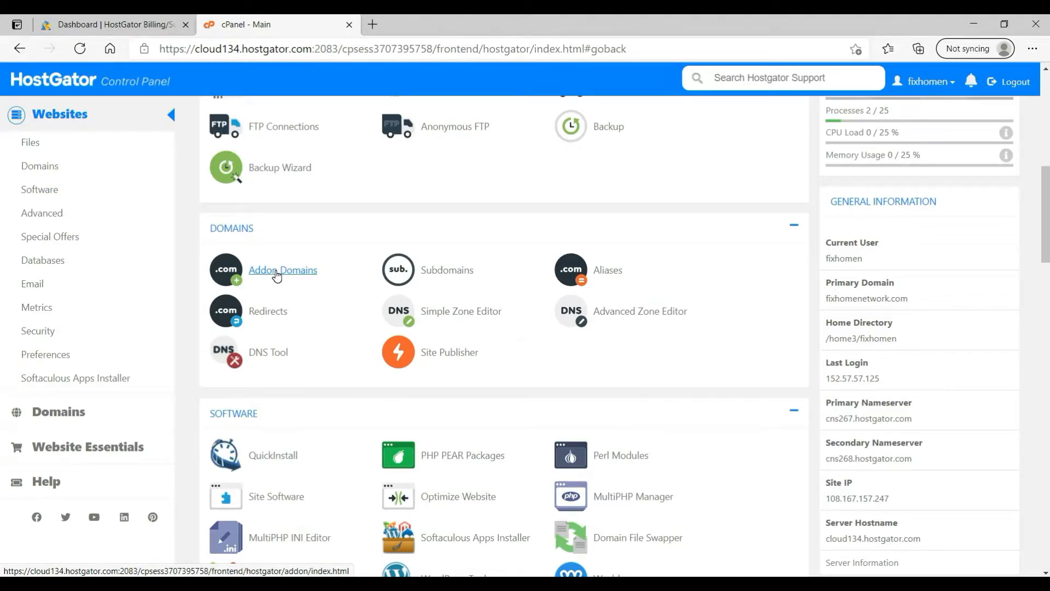
# Step: Add paramfreelance.com as an addon domain, letting the subdomain and document root auto-fill
pyautogui.click(277, 270)
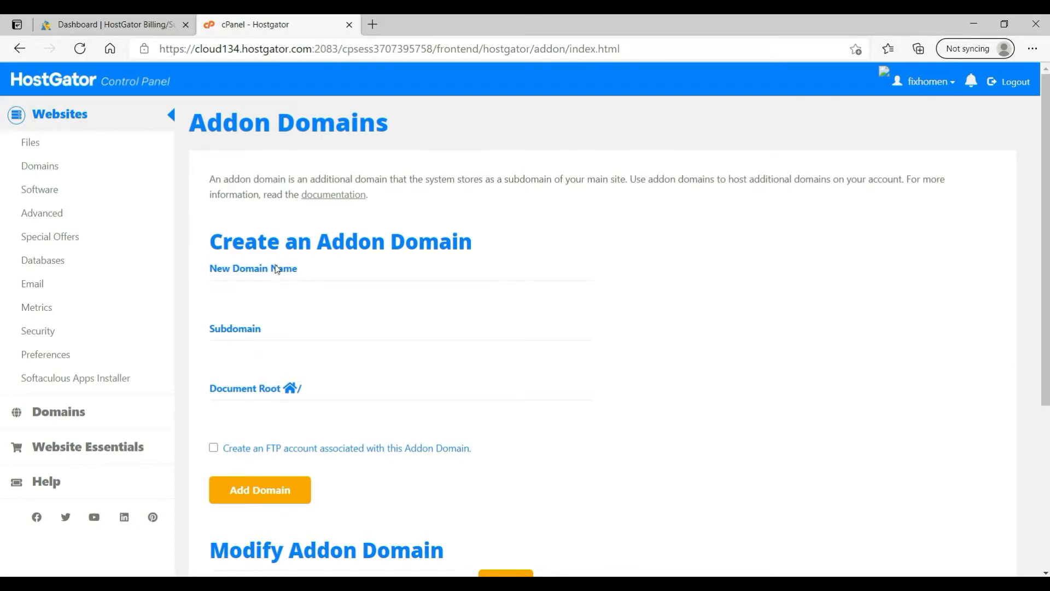
pyautogui.click(274, 292)
pyautogui.click(275, 295)
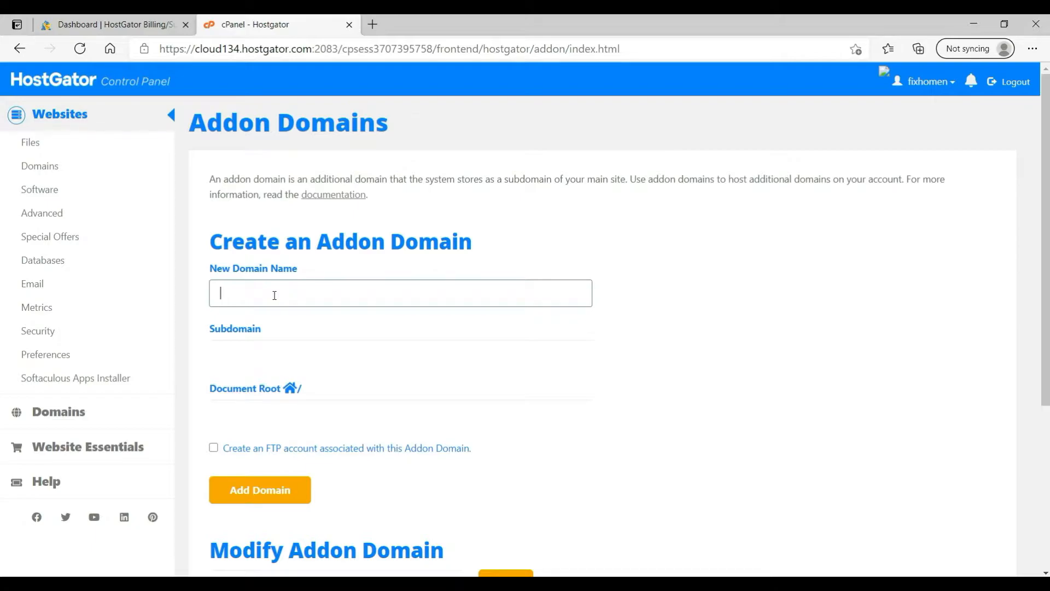
pyautogui.write('p')
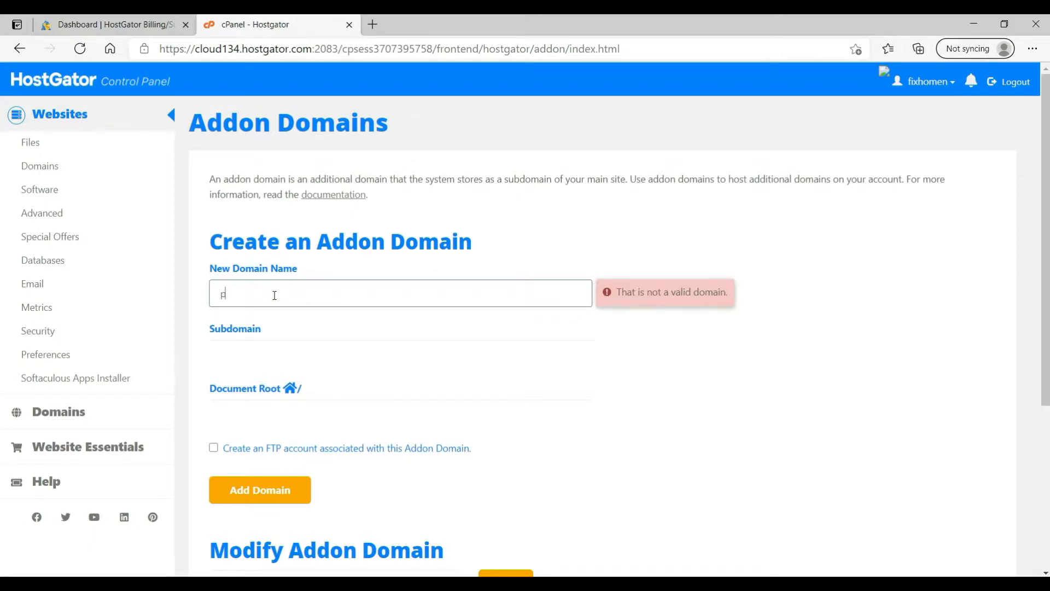
pyautogui.write('aramfreelance.com')
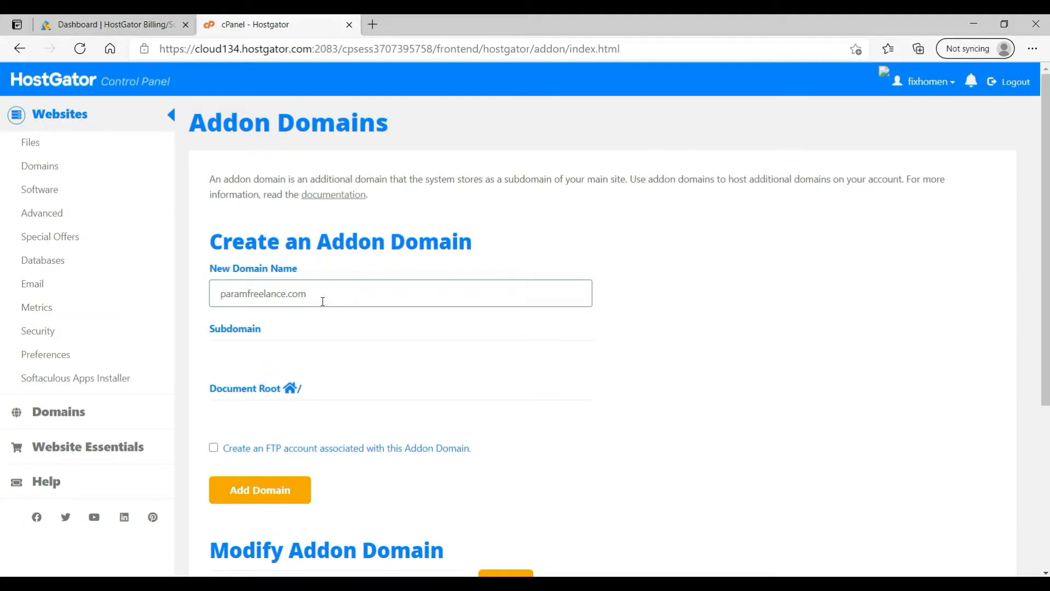
pyautogui.click(734, 291)
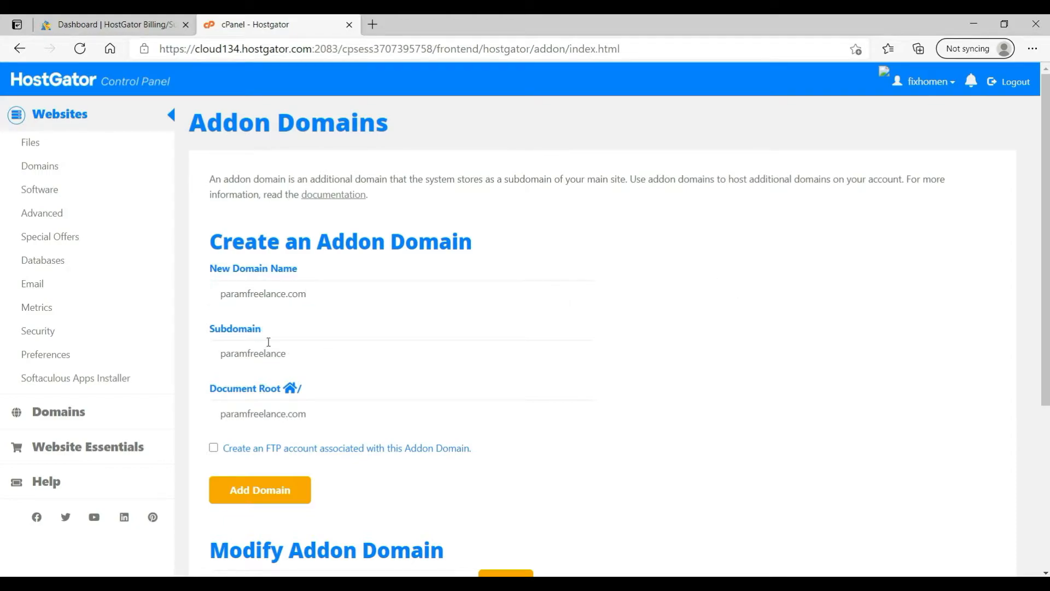
pyautogui.scroll(-2, 285, 355)
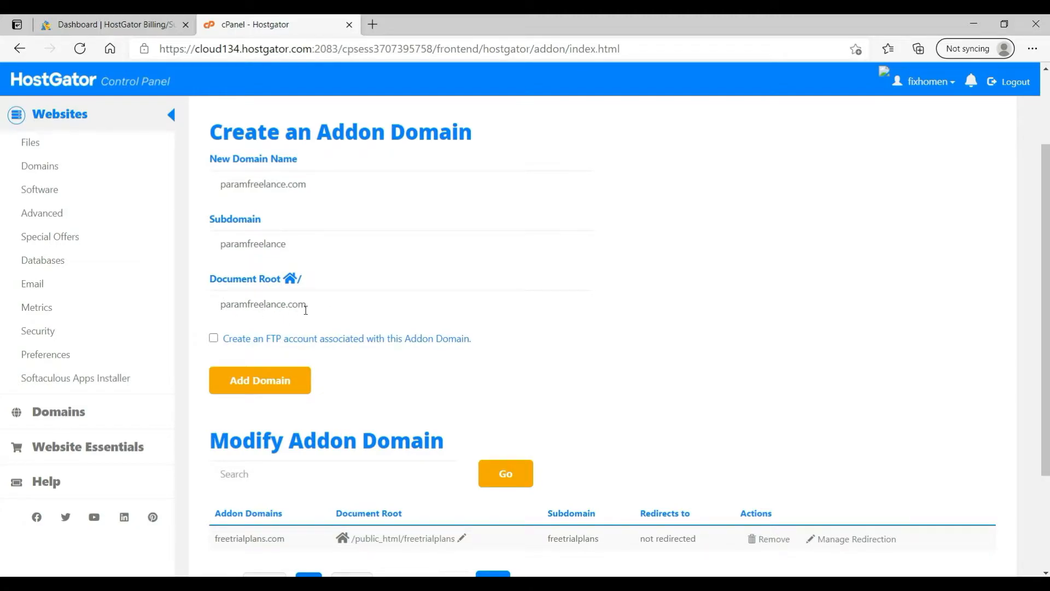
pyautogui.click(264, 386)
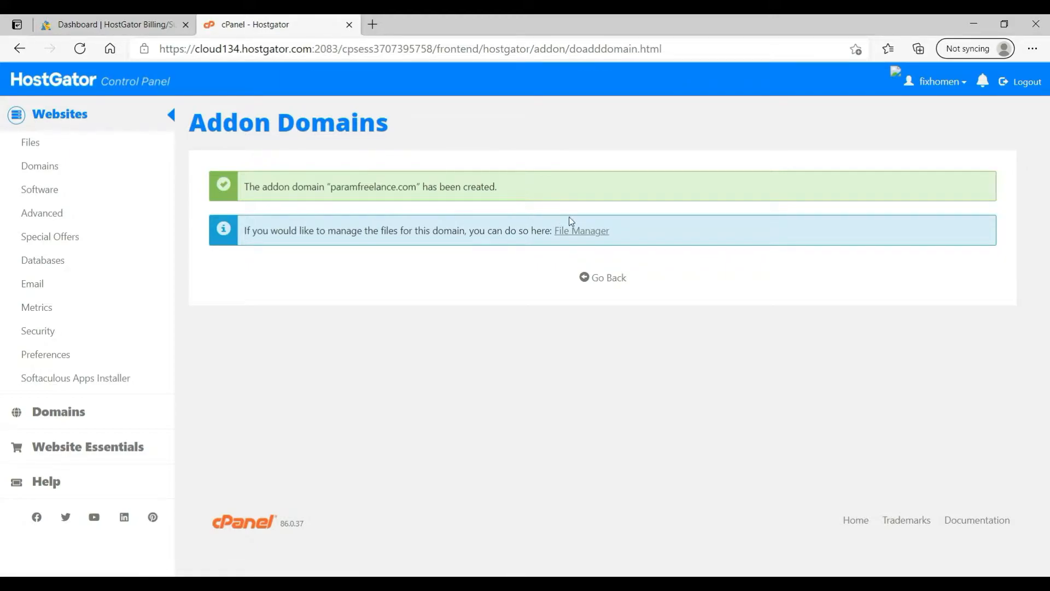
# Step: In File Manager, go up to the home directory and open public_html
pyautogui.click(583, 239)
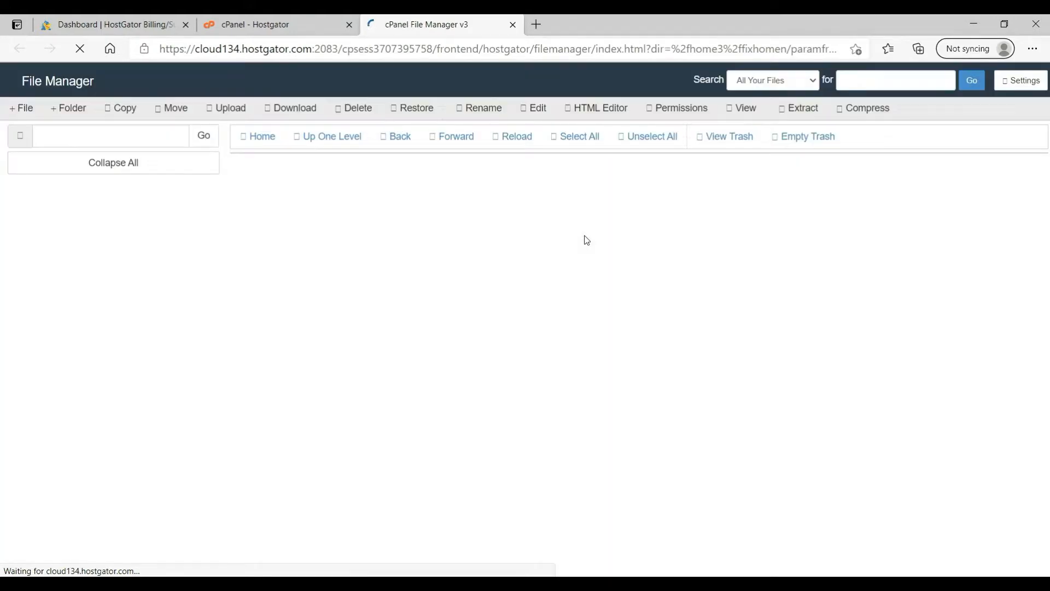
pyautogui.click(351, 145)
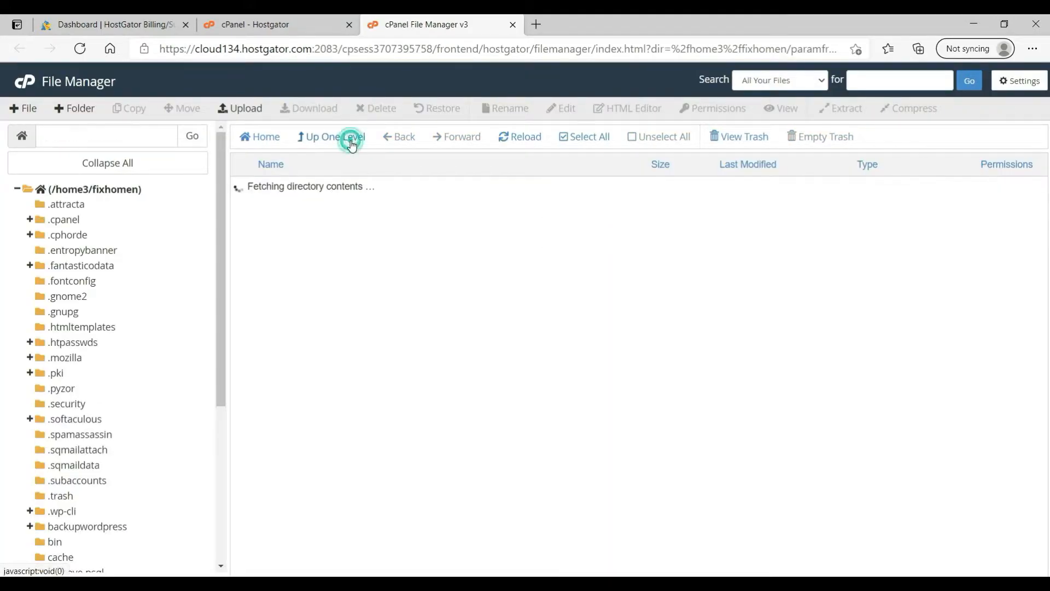
pyautogui.scroll(-2, 432, 302)
pyautogui.scroll(-8, 435, 305)
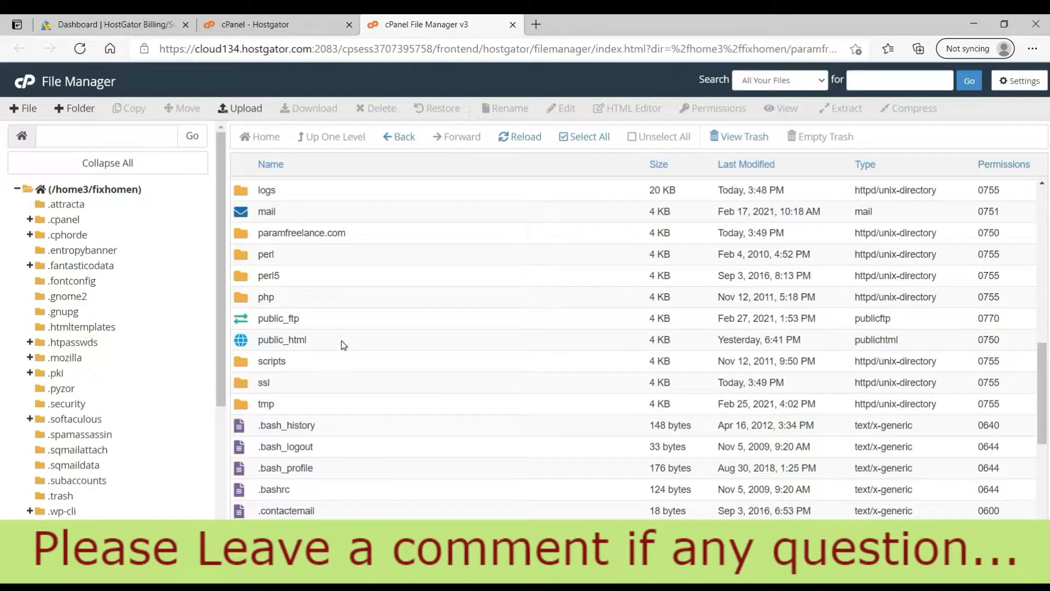
pyautogui.doubleClick(341, 340)
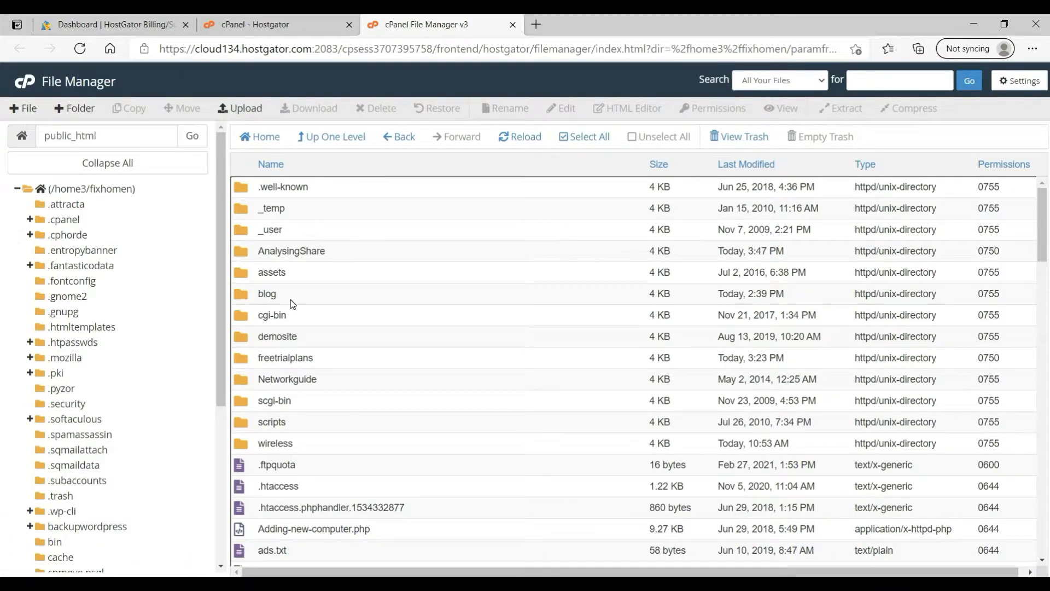
# Step: Create a paramfreelance folder in public_html, open it, and return to the cPanel tab
pyautogui.click(80, 114)
pyautogui.write('param')
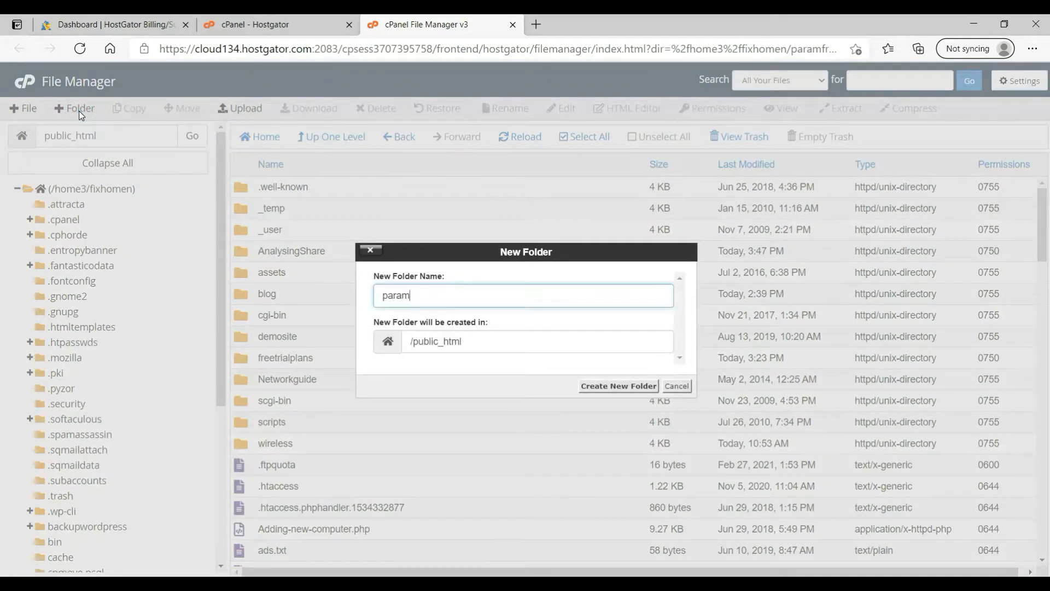
pyautogui.write('freelance')
pyautogui.click(634, 386)
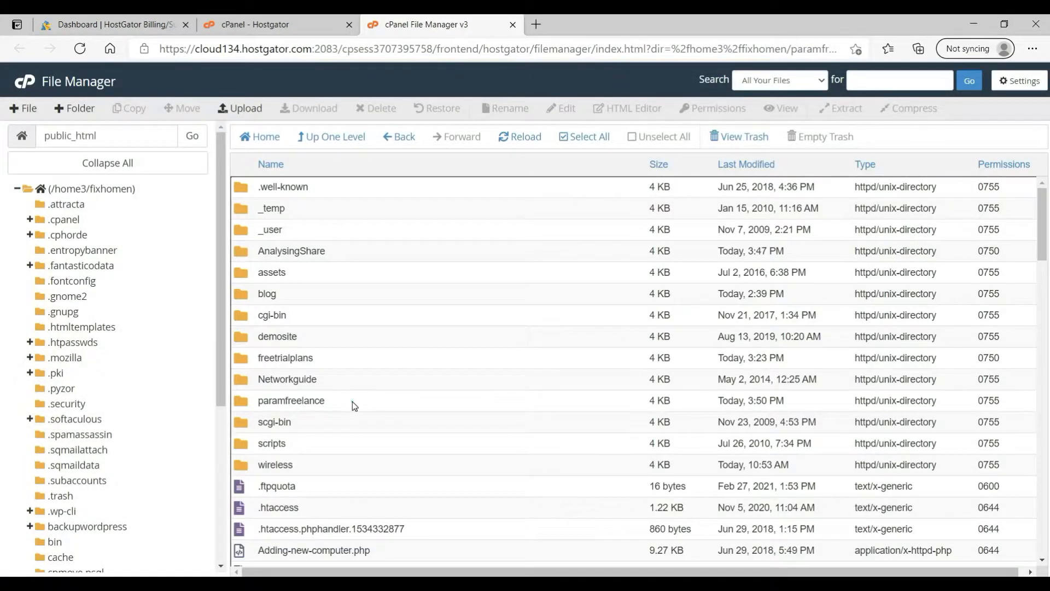
pyautogui.doubleClick(352, 402)
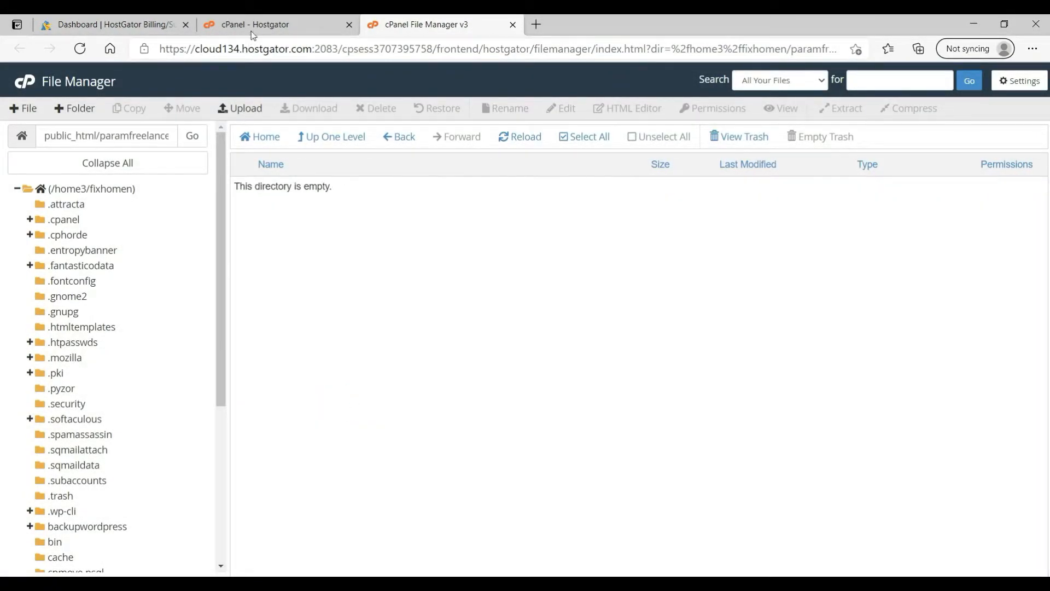
pyautogui.click(269, 18)
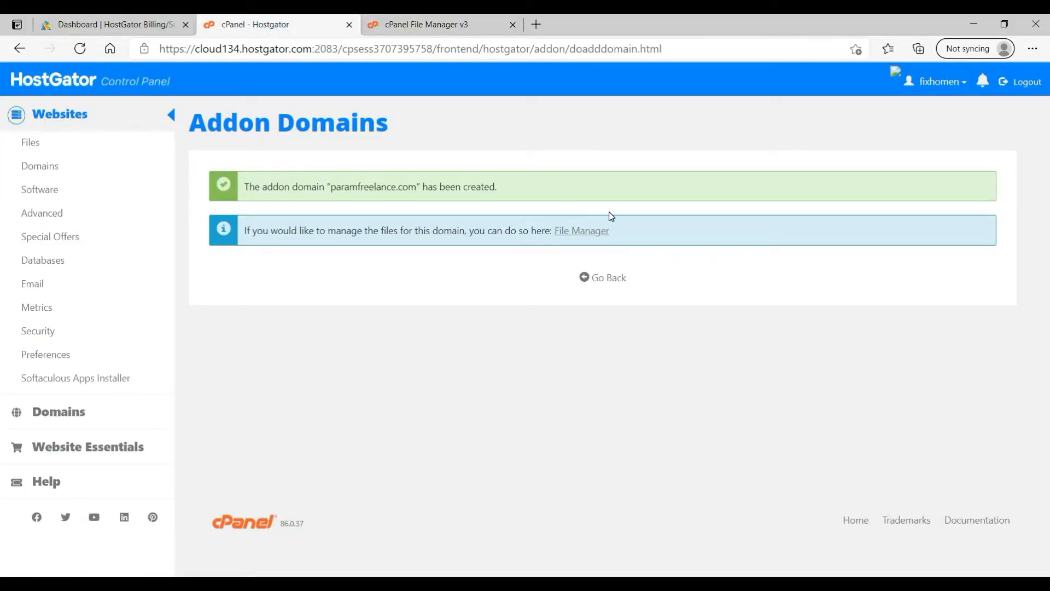
# Step: Return to Addon Domains and start editing paramfreelance.com's document root
pyautogui.click(611, 284)
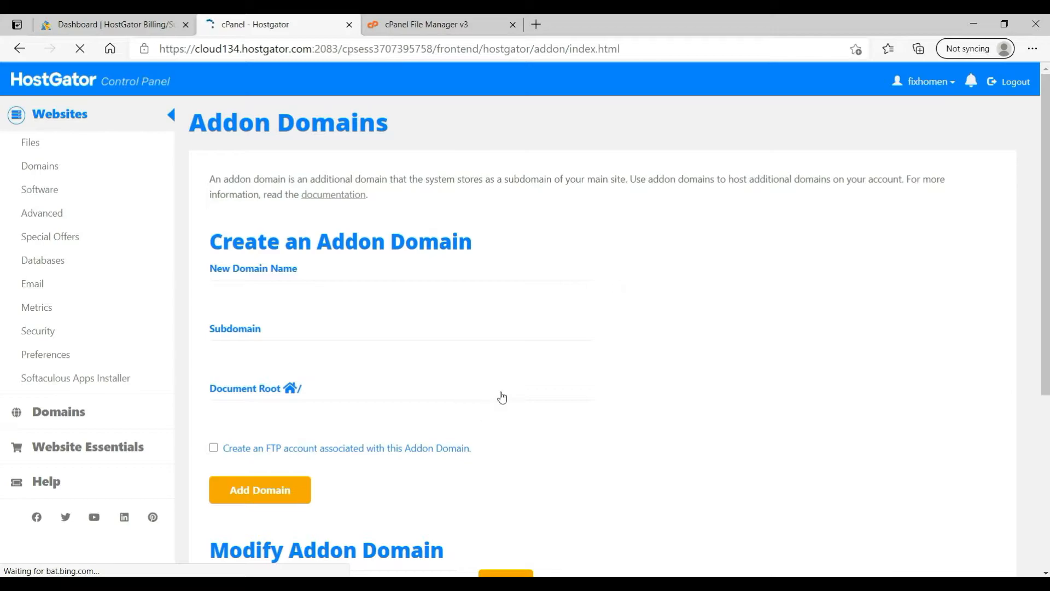
pyautogui.scroll(-5, 735, 377)
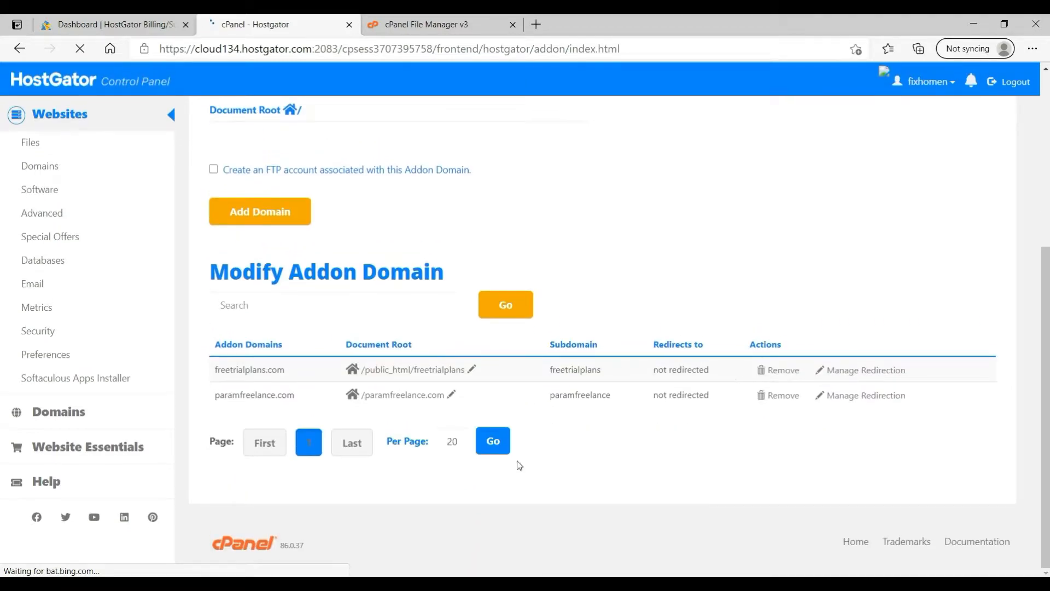
pyautogui.click(451, 395)
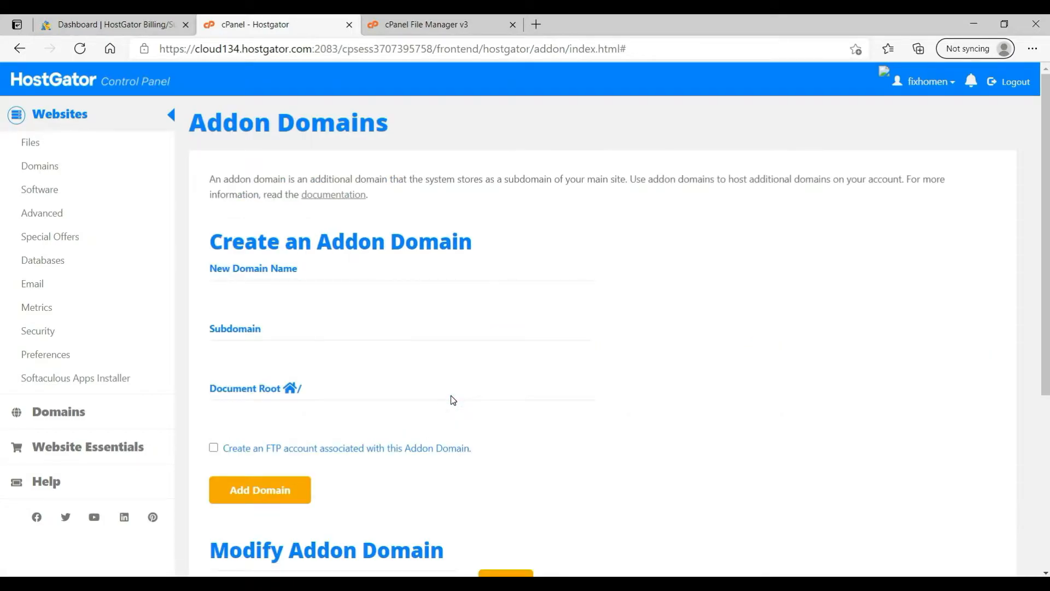
pyautogui.scroll(-5, 452, 398)
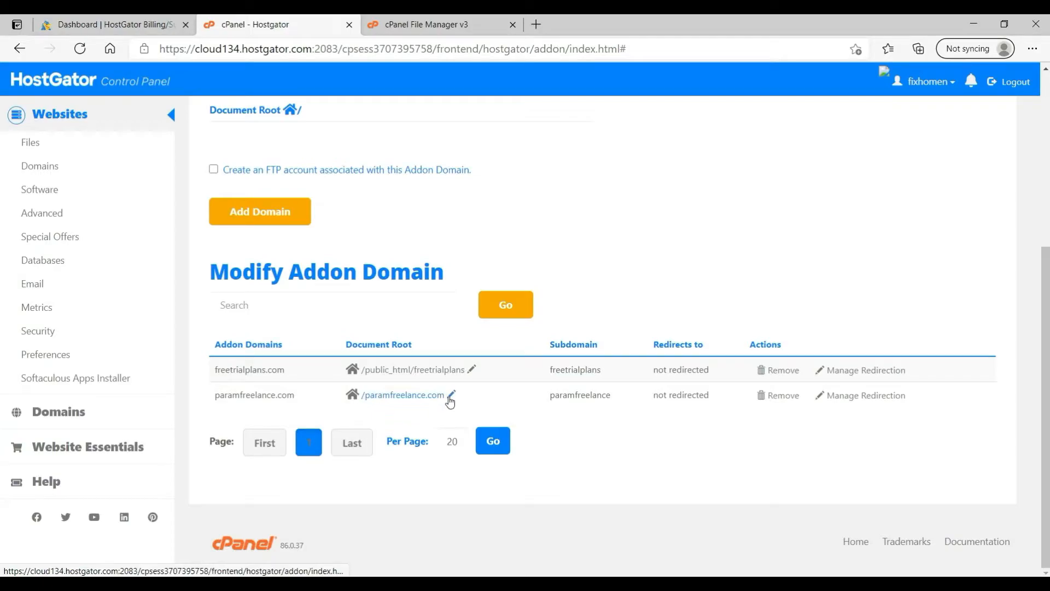
pyautogui.click(451, 397)
# Step: Change the document root to public_html/paramfreelance and confirm the update
pyautogui.tripleClick(383, 322)
pyautogui.write('publ')
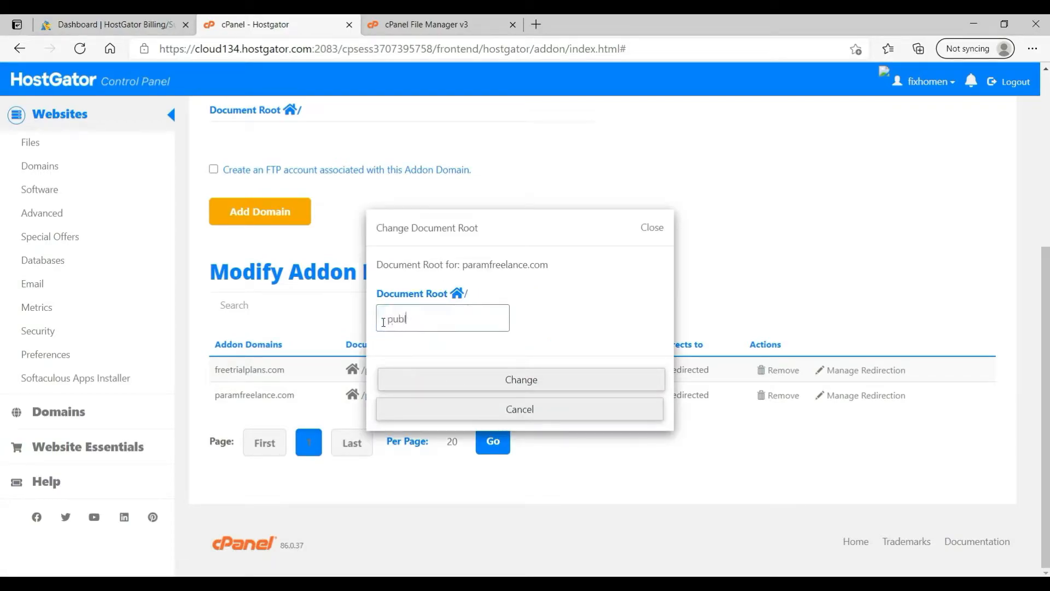
pyautogui.write('ic_html/paramfreelance')
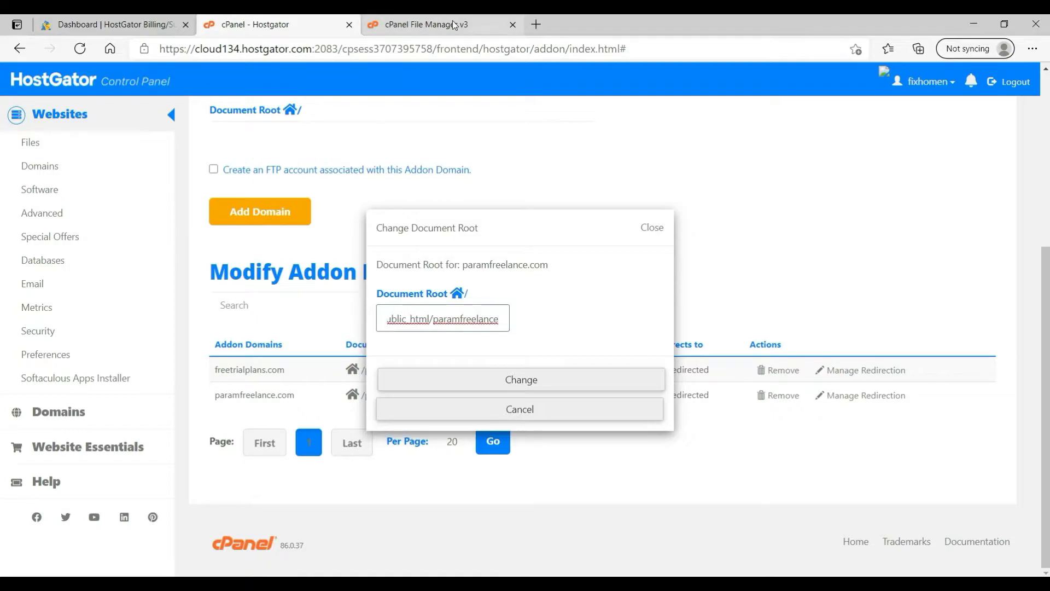
pyautogui.click(454, 24)
pyautogui.click(255, 18)
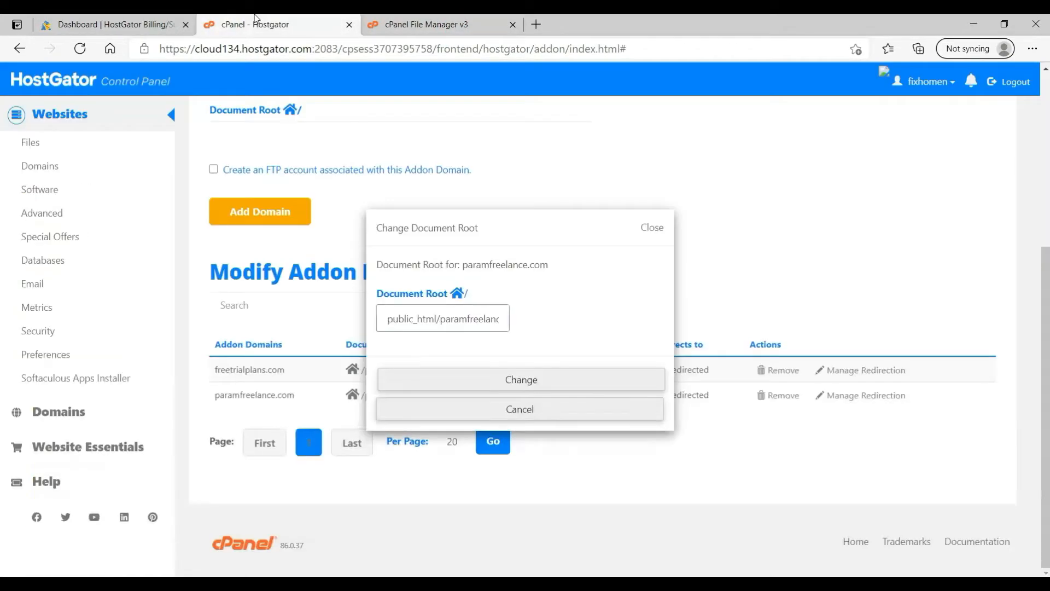
pyautogui.click(514, 378)
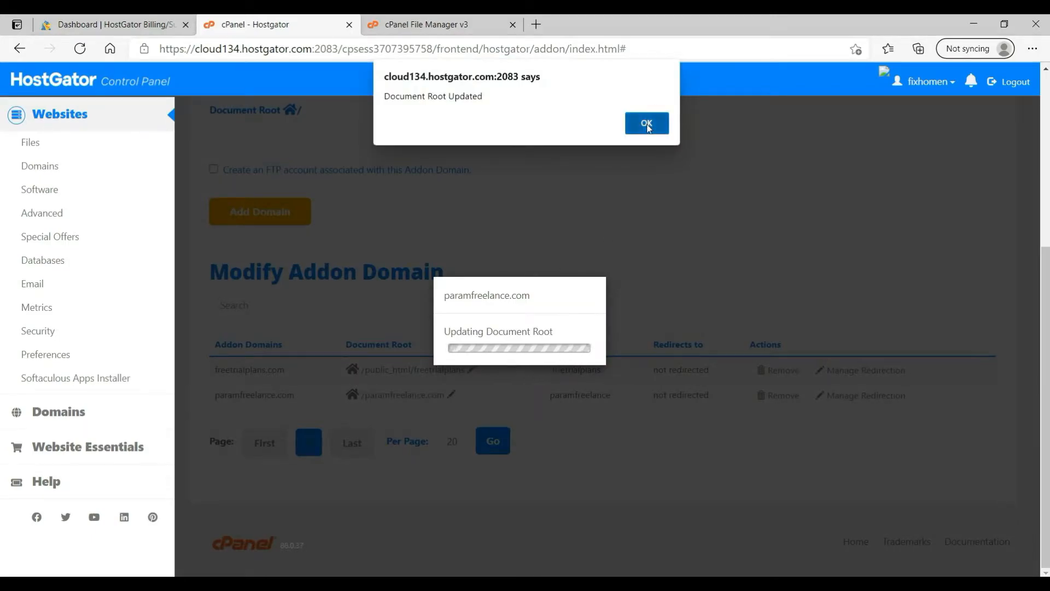
pyautogui.click(647, 124)
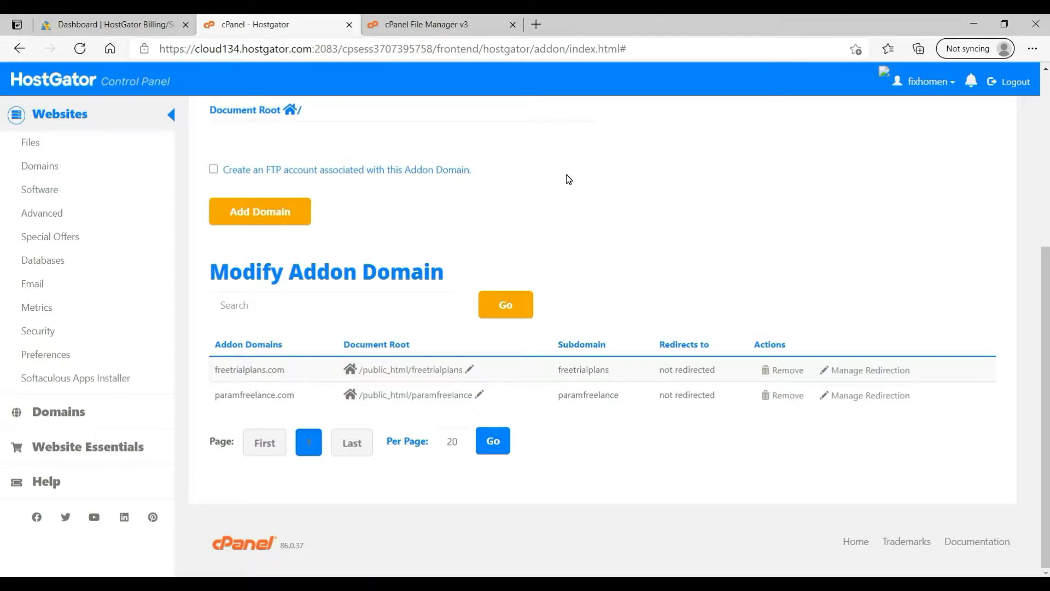
# Step: Glance at the File Manager and billing dashboard tabs, then return to cPanel's addon domains page
pyautogui.scroll(5, 568, 180)
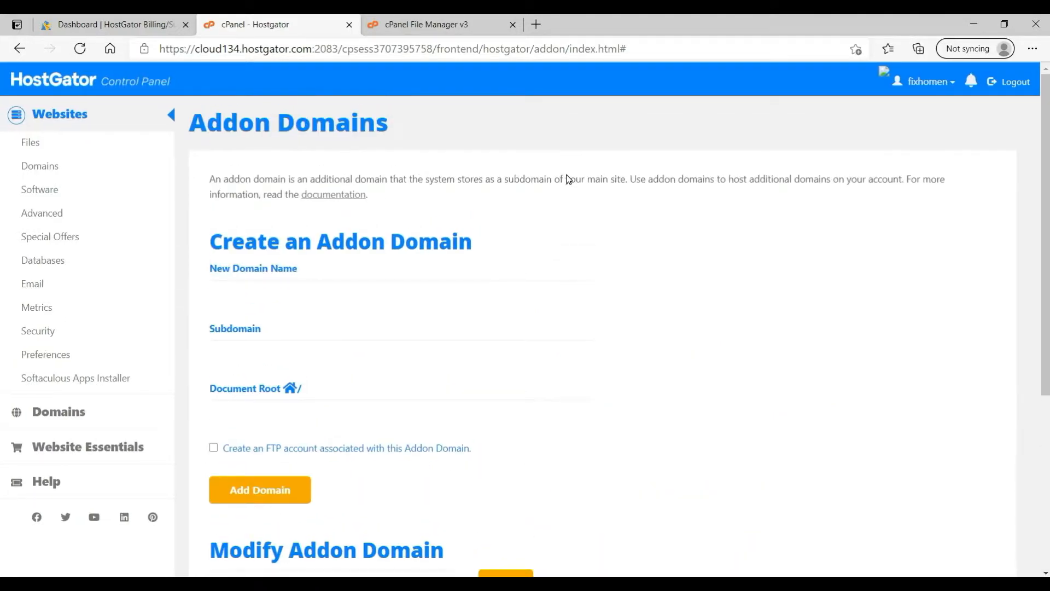
pyautogui.click(467, 25)
pyautogui.click(249, 25)
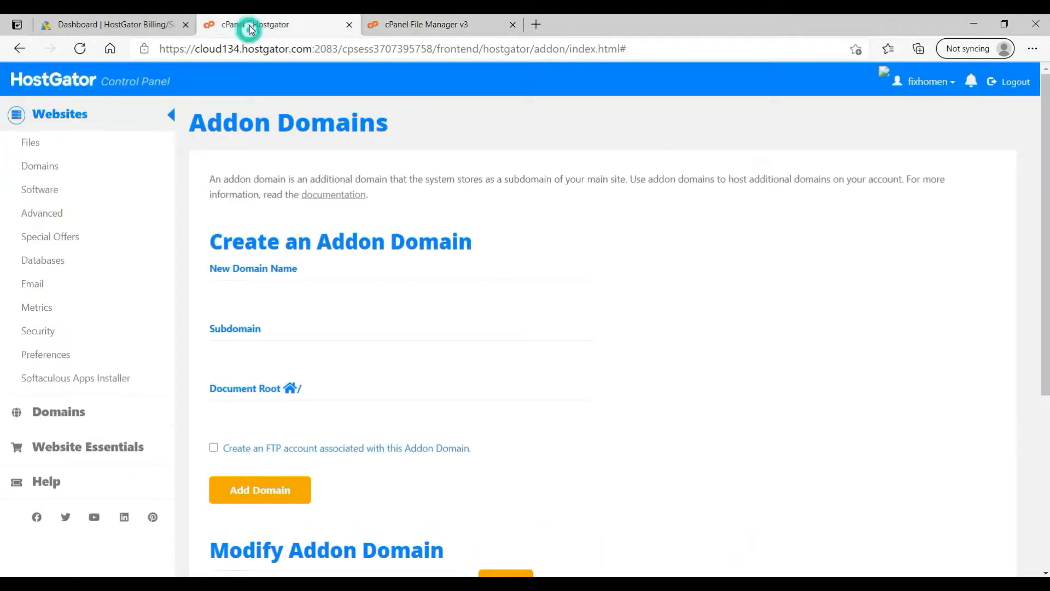
pyautogui.click(124, 29)
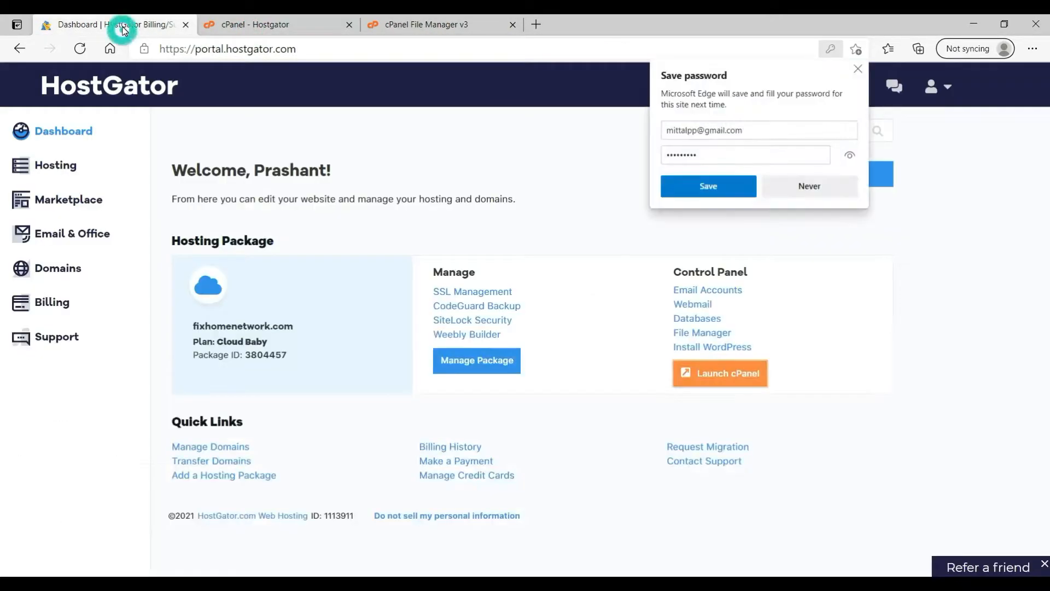
pyautogui.click(256, 26)
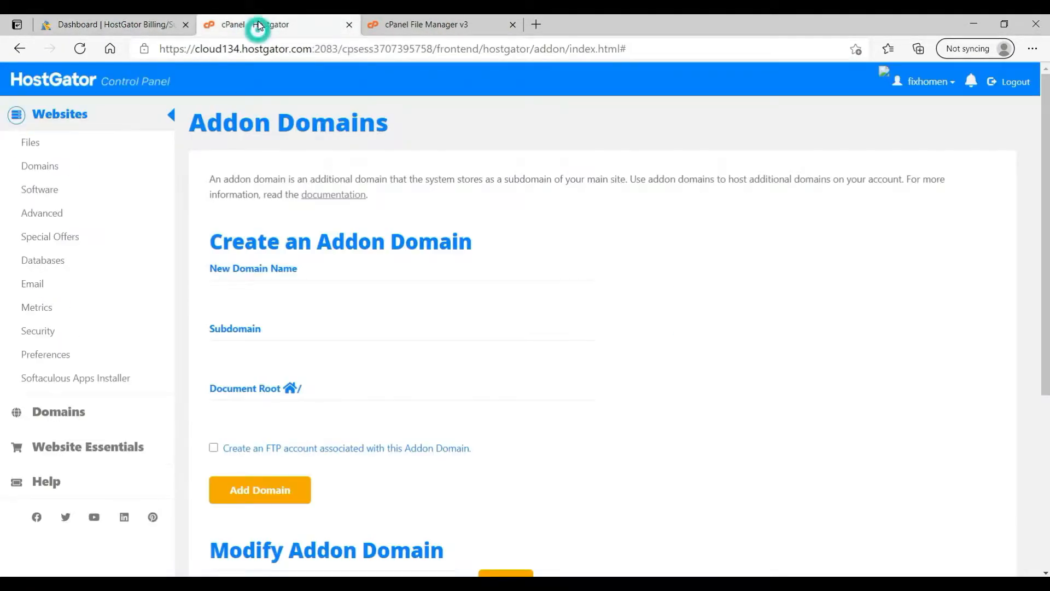
# Step: Launch the WordPress installer in Softaculous and browse its version 5.7 overview
pyautogui.click(67, 126)
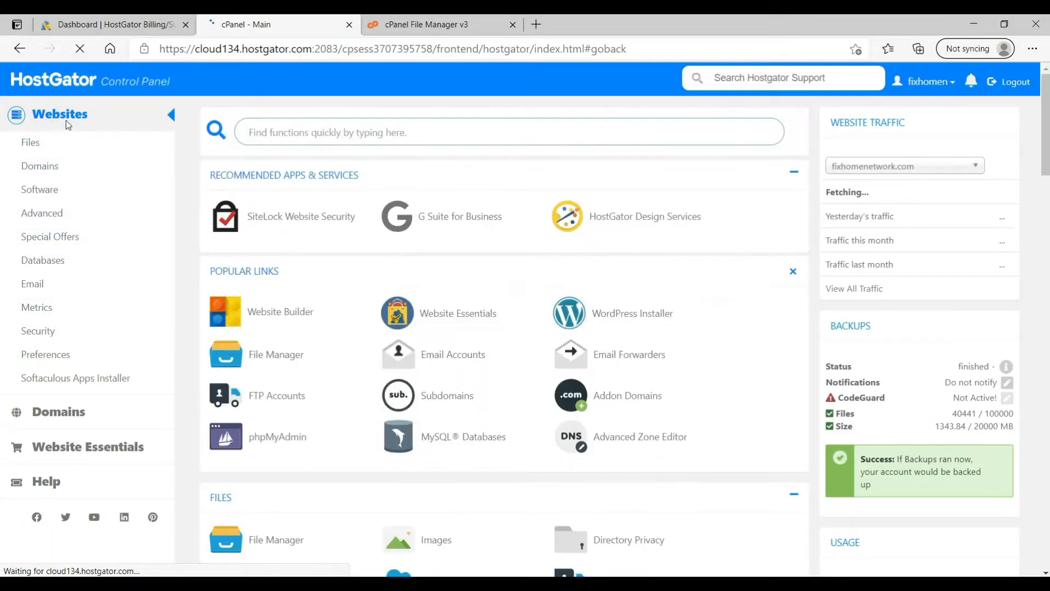
pyautogui.scroll(-2, 313, 329)
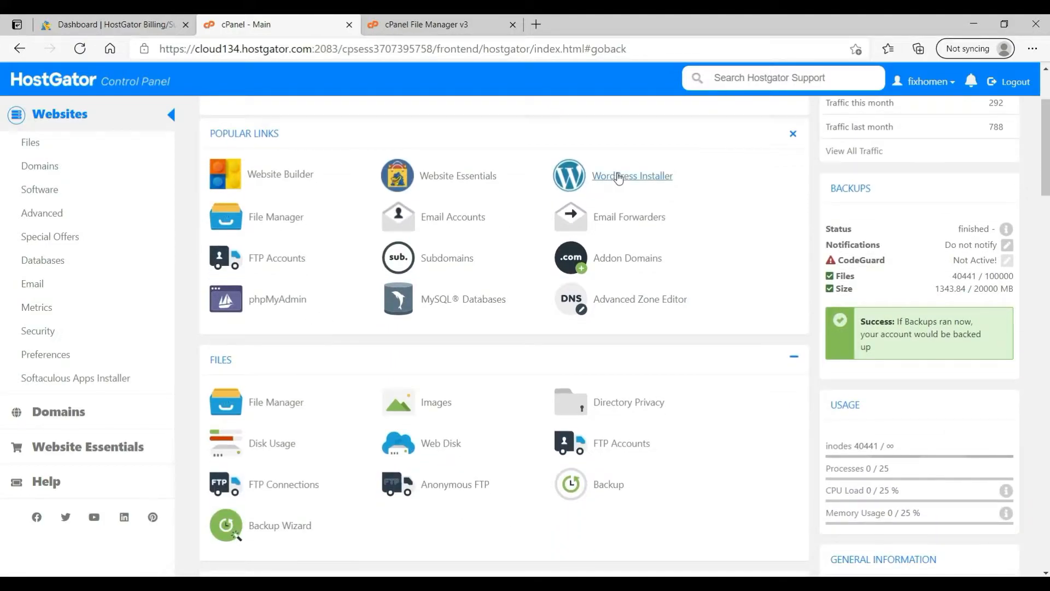
pyautogui.click(618, 176)
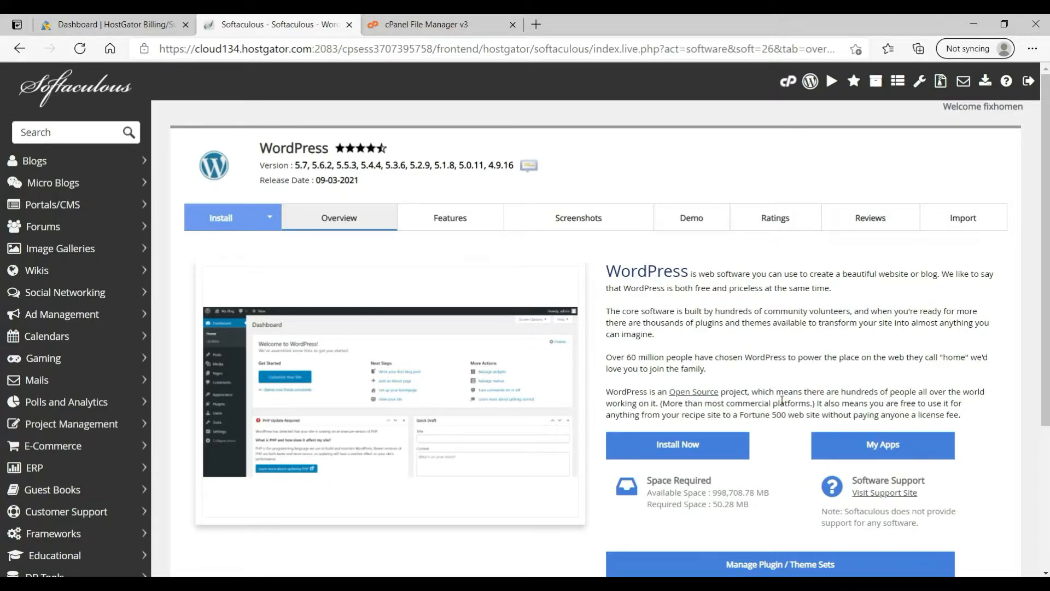
pyautogui.scroll(-3, 782, 402)
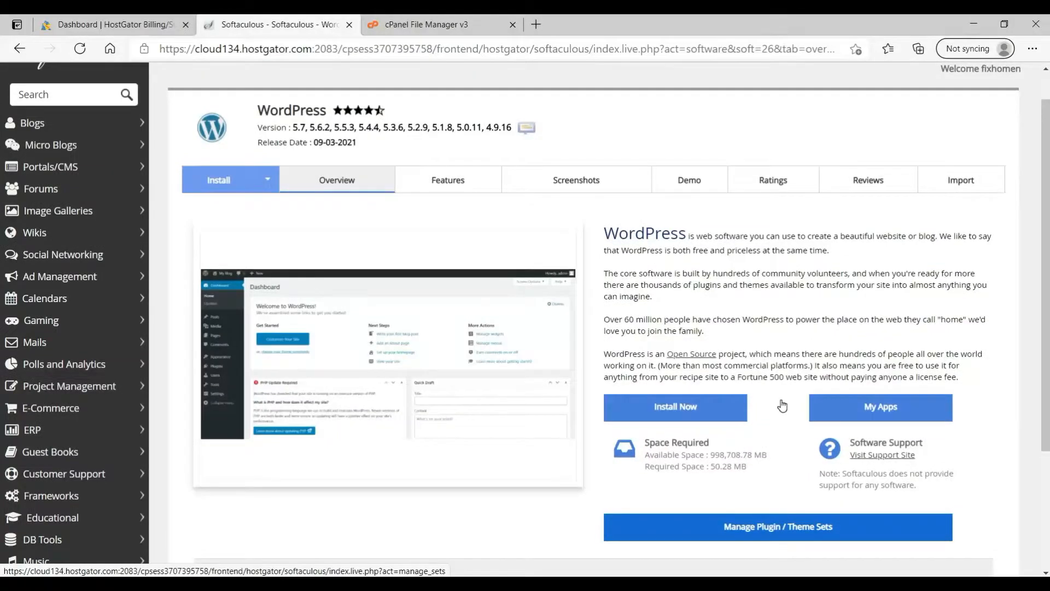
pyautogui.scroll(-3, 781, 404)
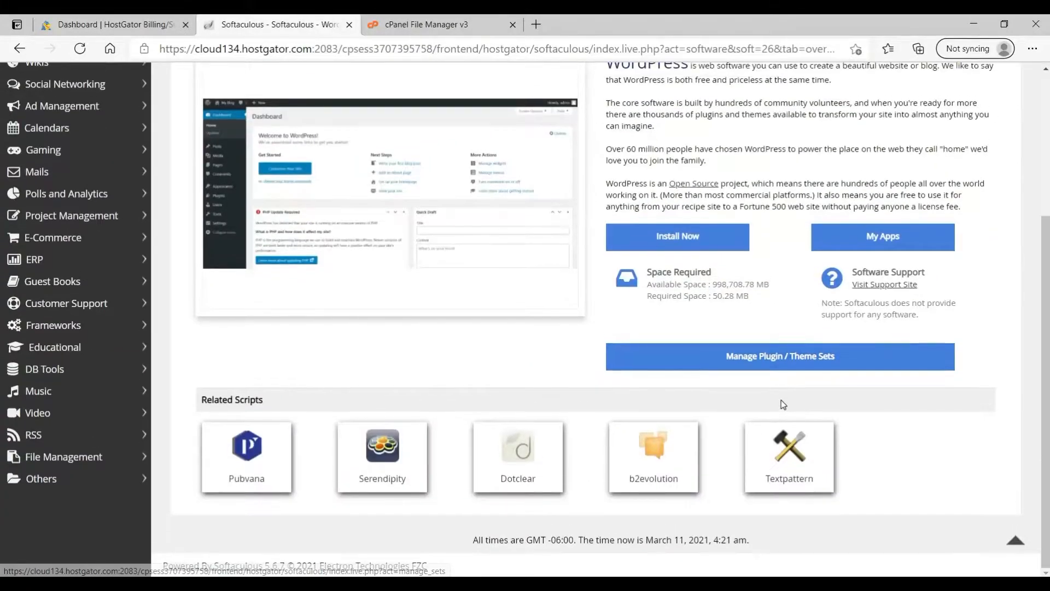
pyautogui.scroll(3, 781, 404)
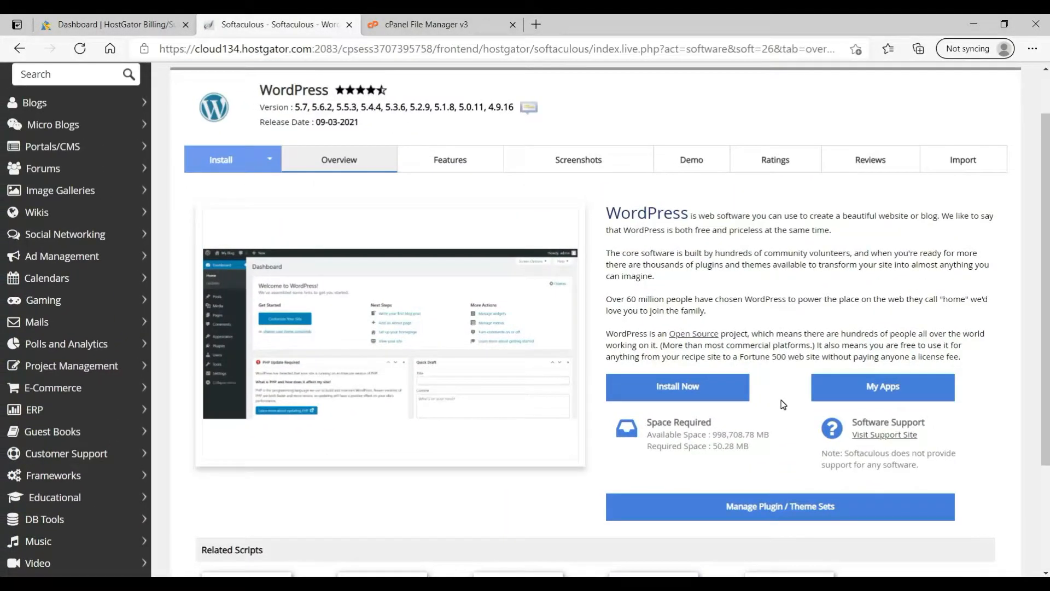
# Step: Start a new WordPress install targeting paramfreelance.com, keeping the default site name
pyautogui.click(690, 395)
pyautogui.click(863, 306)
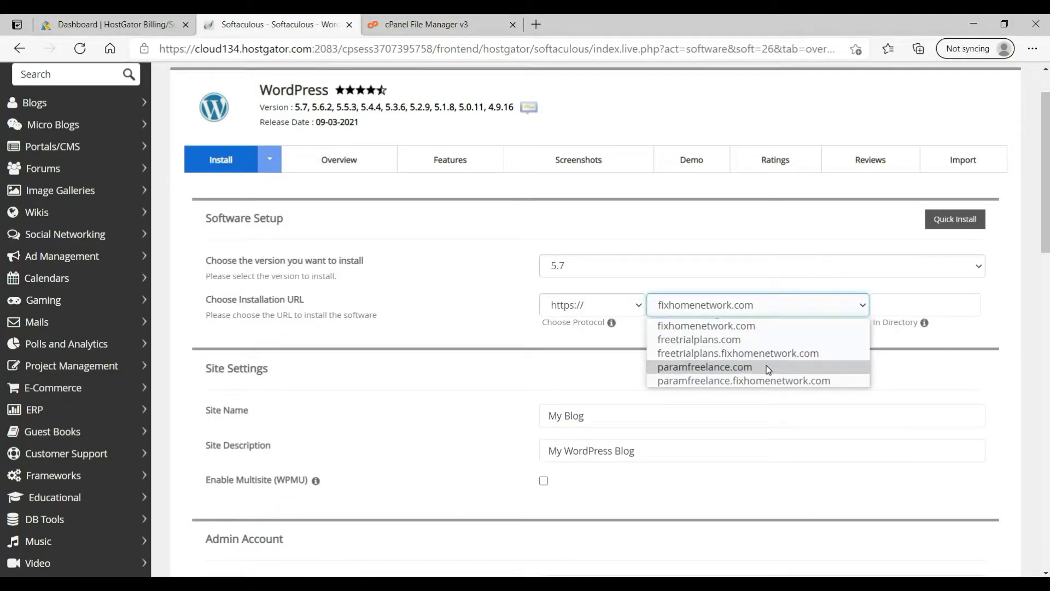
pyautogui.click(768, 368)
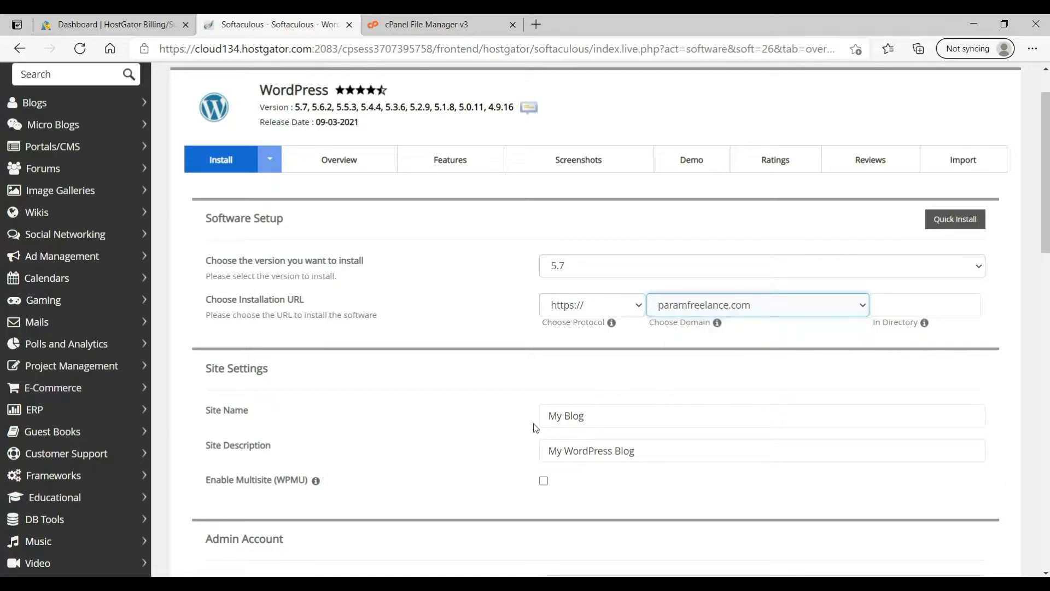
pyautogui.click(622, 420)
pyautogui.hotkey('ctrl', 'a')
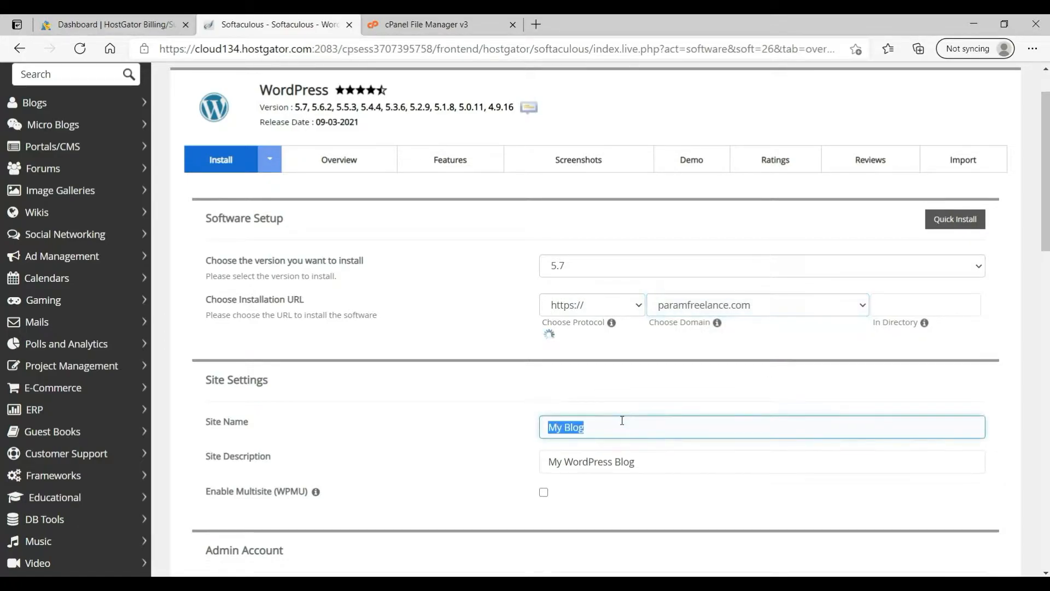
pyautogui.click(392, 418)
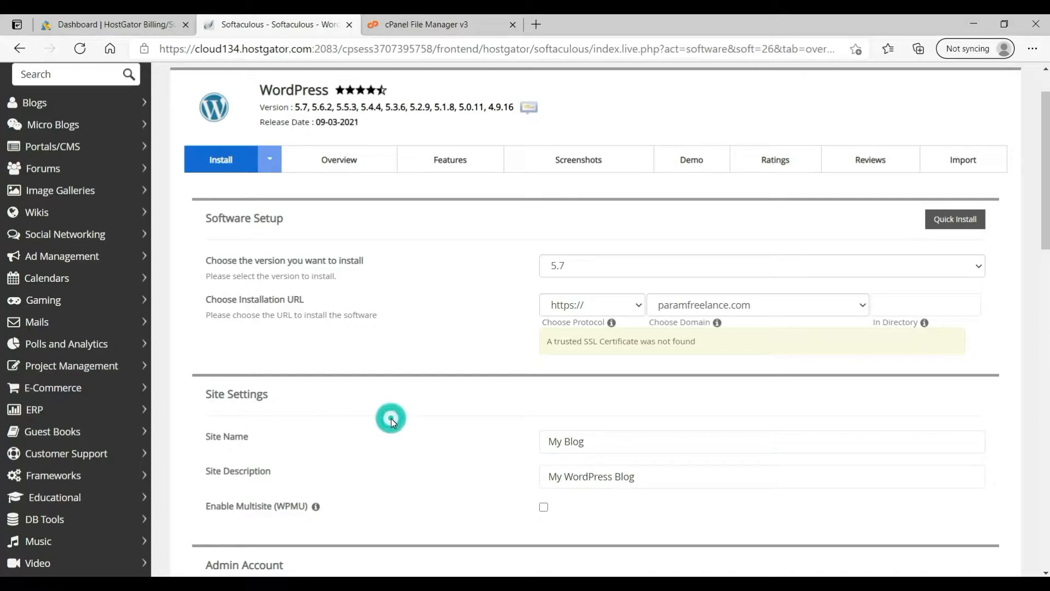
pyautogui.scroll(-4, 392, 419)
# Step: Replace the admin username with a new one and enter a strong masked admin password
pyautogui.click(575, 403)
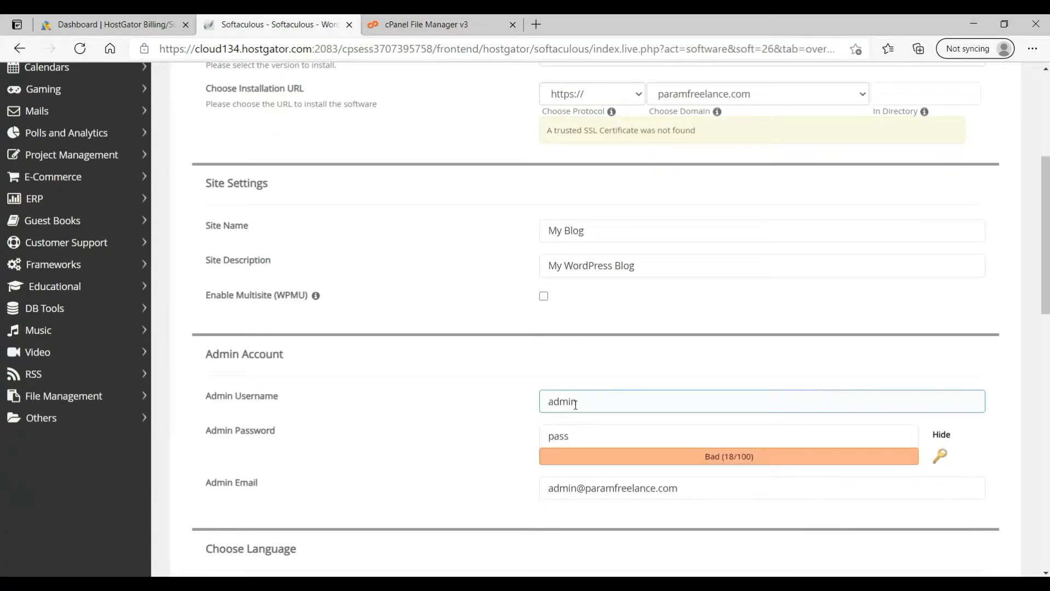
pyautogui.hotkey('ctrl', 'a')
pyautogui.write('prashan')
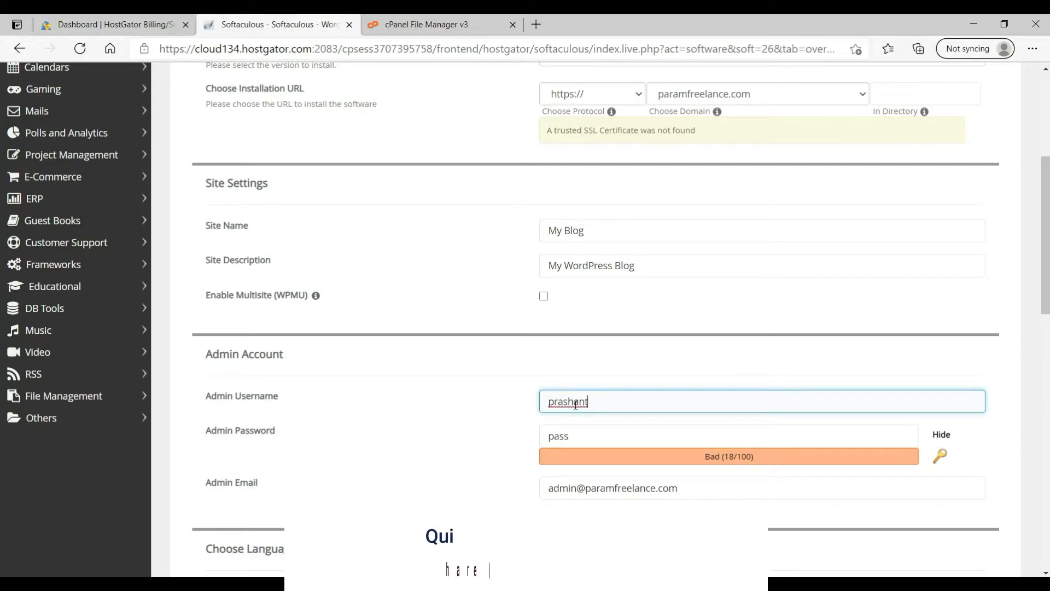
pyautogui.press('Tab')
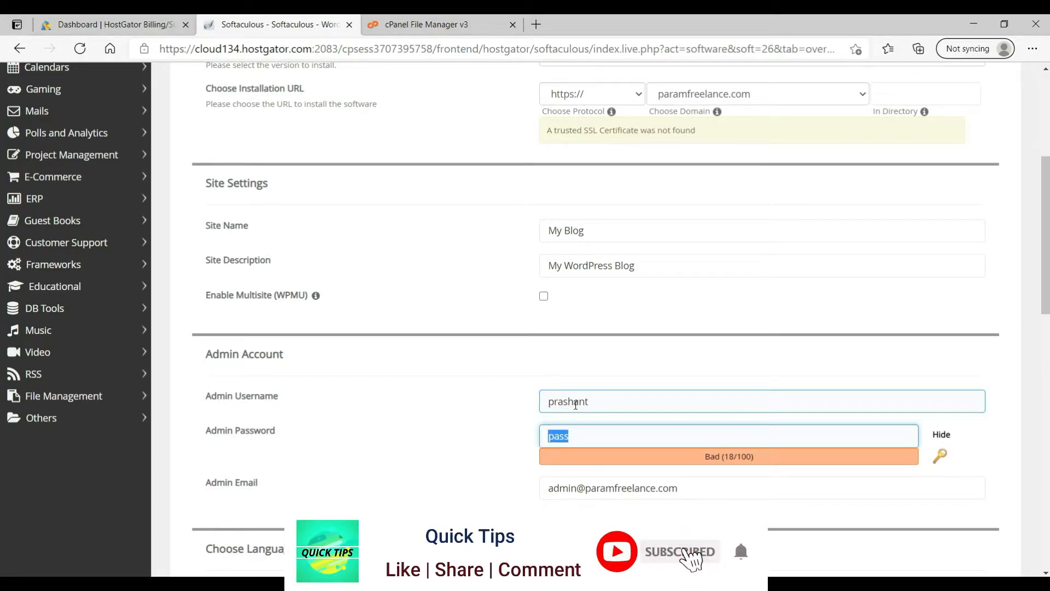
pyautogui.write('p')
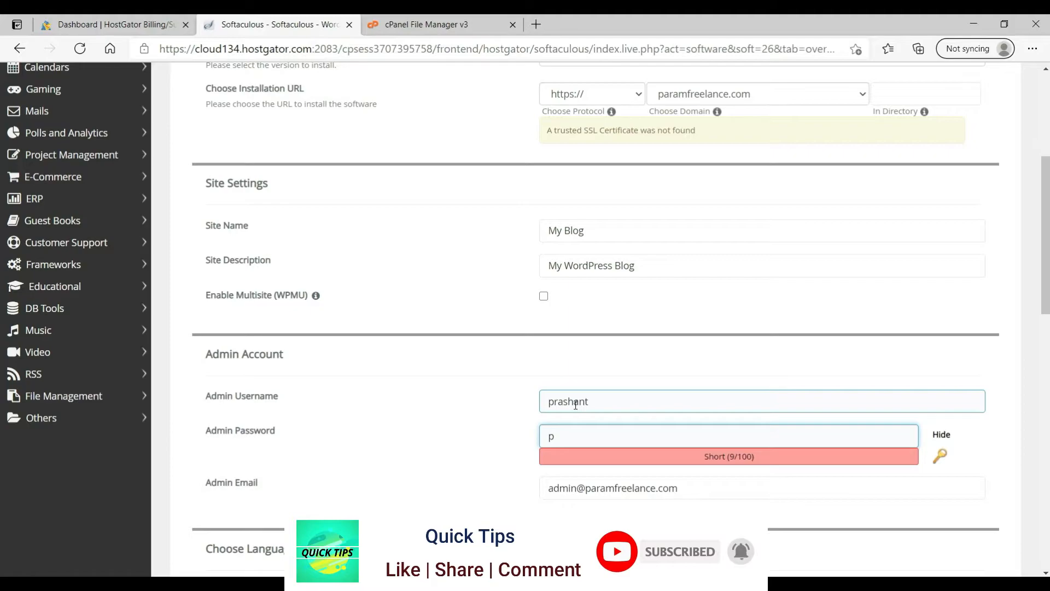
pyautogui.click(941, 434)
pyautogui.click(798, 436)
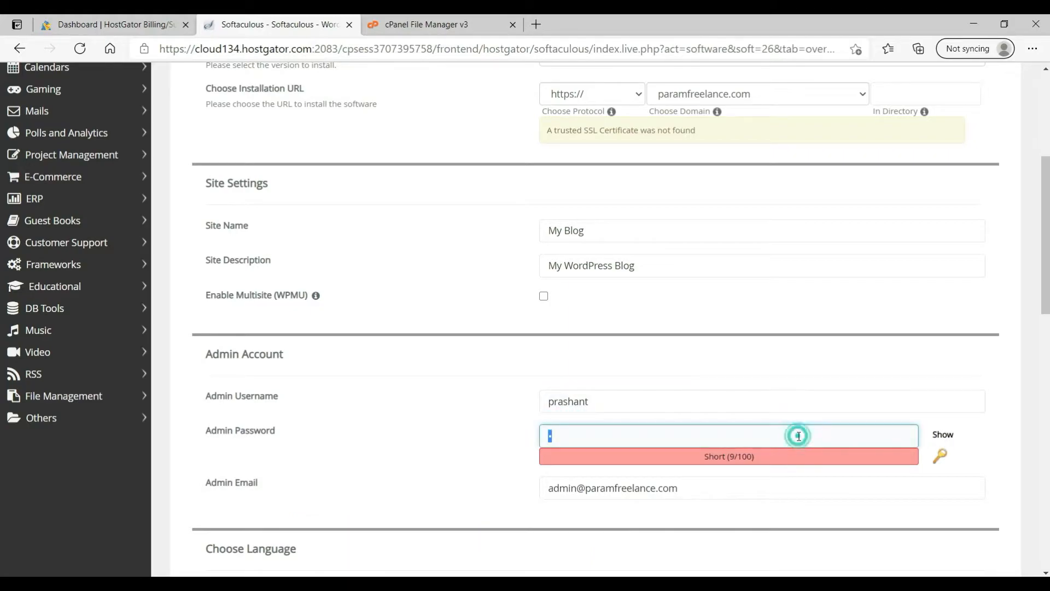
pyautogui.write('•••••••')
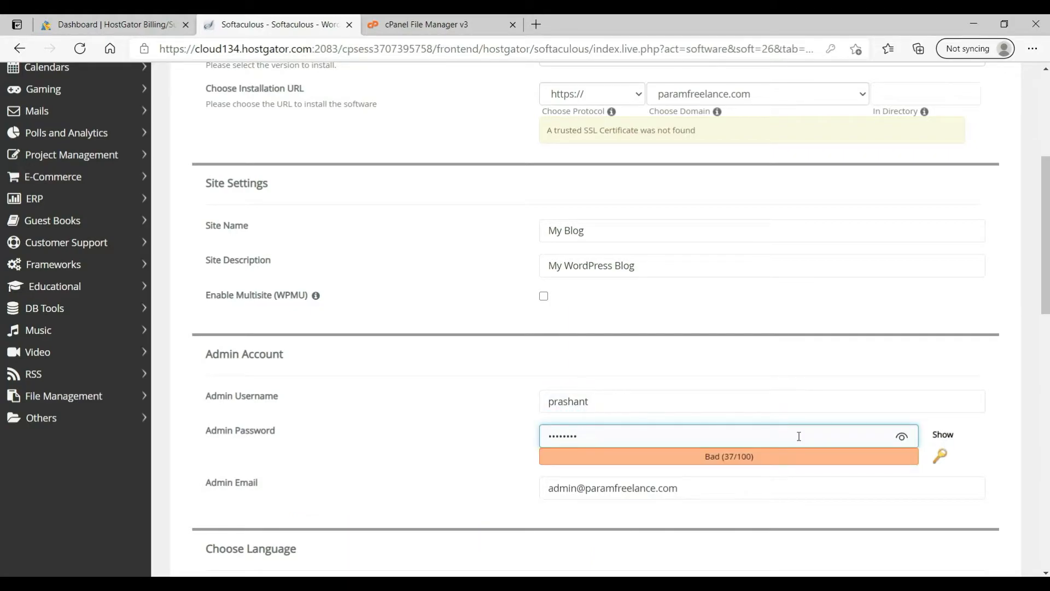
pyautogui.write('••••')
# Step: Change the admin e-mail to a support address
pyautogui.click(577, 498)
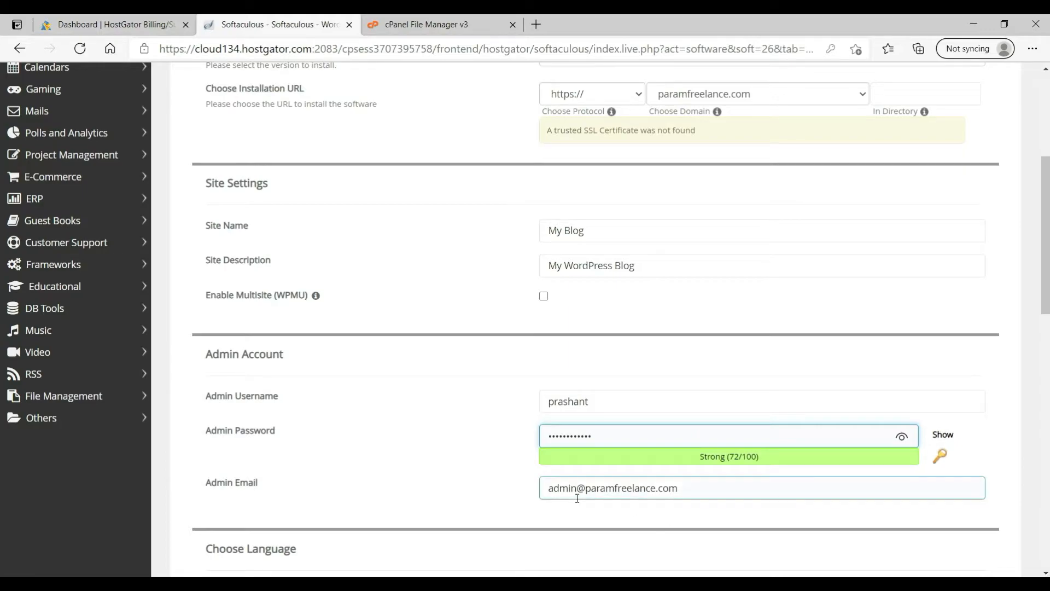
pyautogui.click(577, 492)
pyautogui.press('BackSpace')
pyautogui.press('BackSpace')
pyautogui.press('BackSpace')
pyautogui.press('BackSpace')
pyautogui.press('BackSpace')
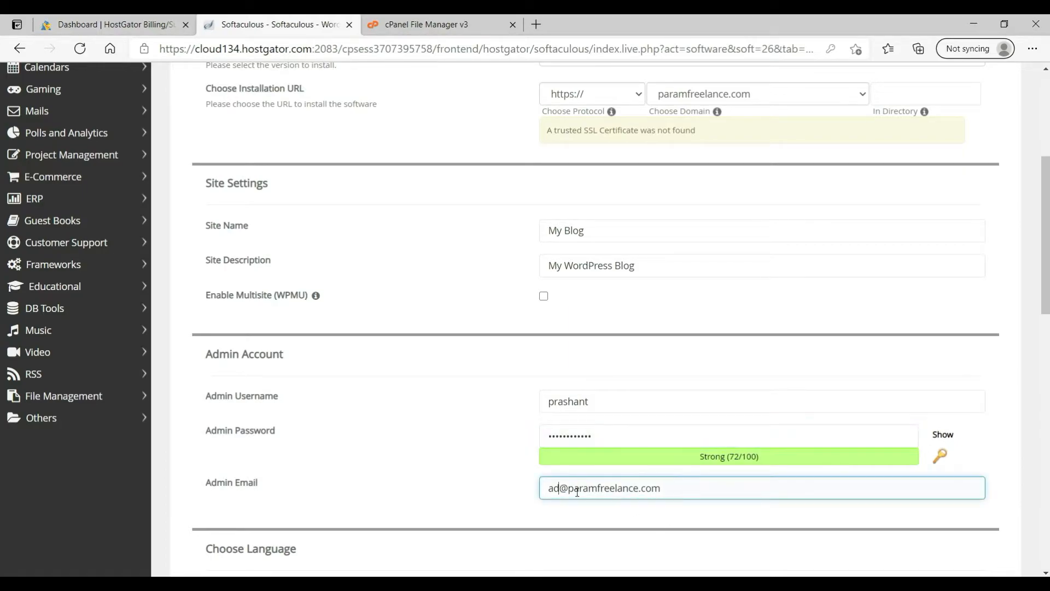
pyautogui.write('support')
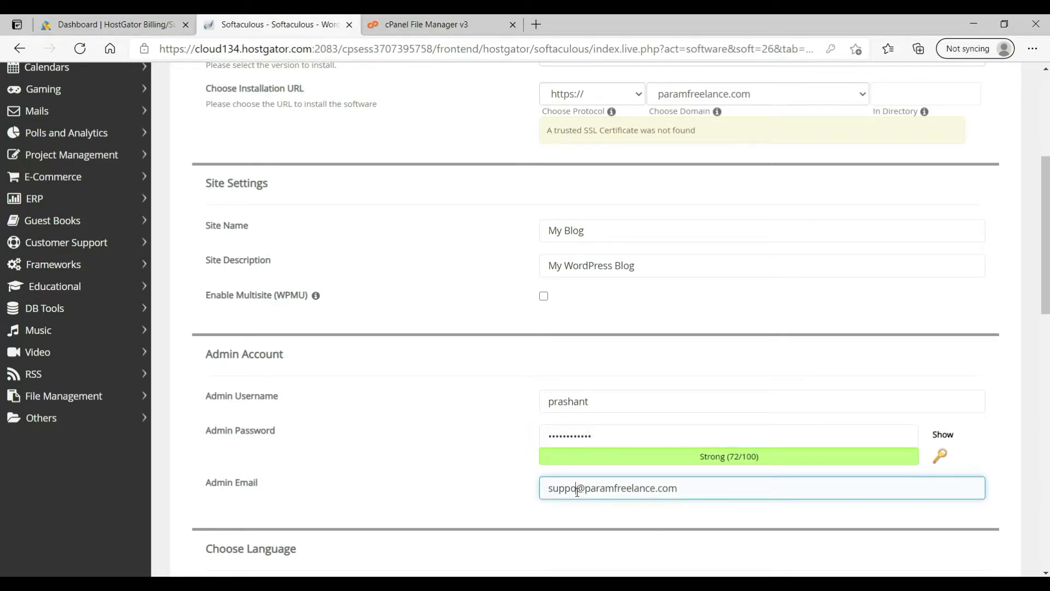
pyautogui.click(371, 414)
# Step: Run the WordPress install on paramfreelance.com, dismiss the password prompt, and open the installed site
pyautogui.scroll(-3, 371, 416)
pyautogui.scroll(-4, 371, 414)
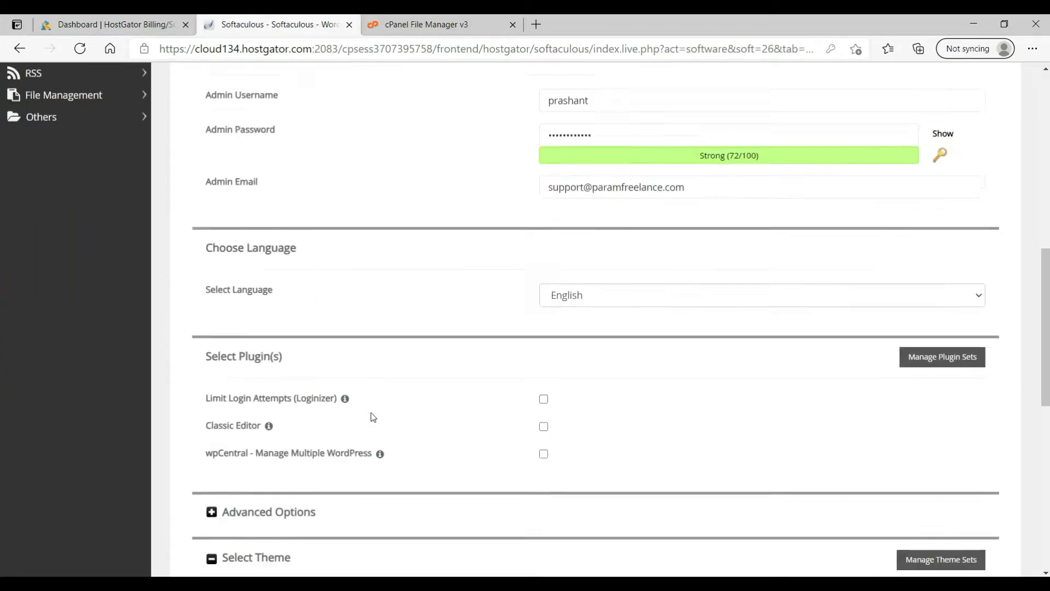
pyautogui.scroll(-2, 366, 335)
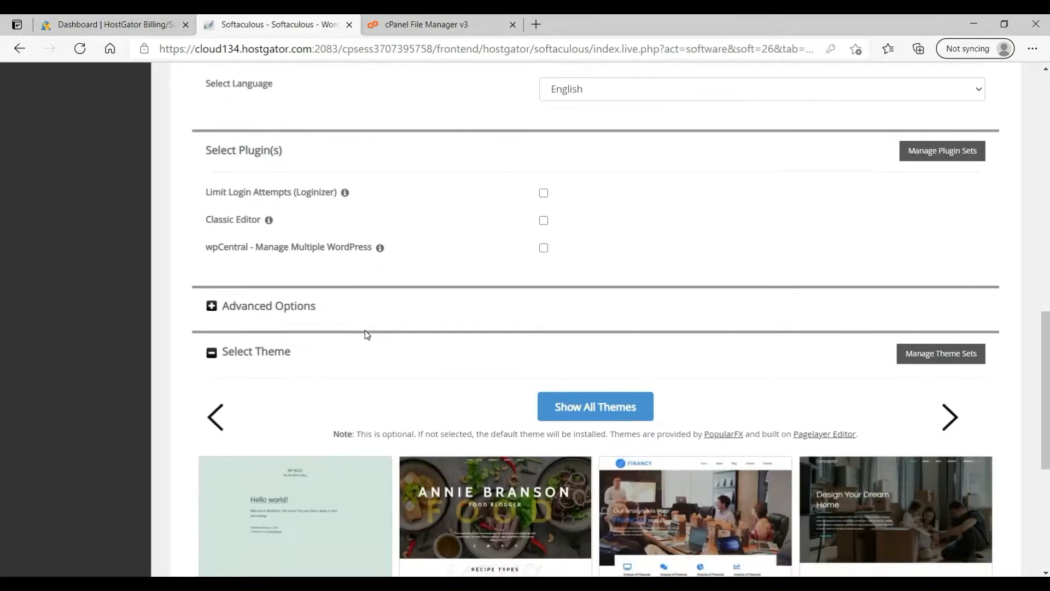
pyautogui.scroll(-2, 524, 242)
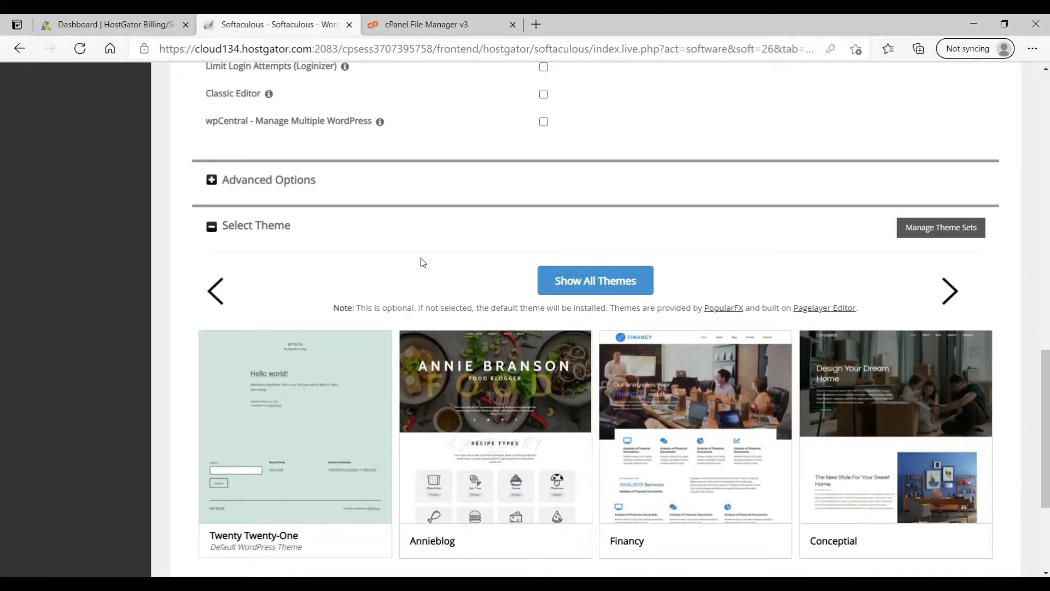
pyautogui.scroll(-1, 432, 205)
pyautogui.scroll(-3, 431, 206)
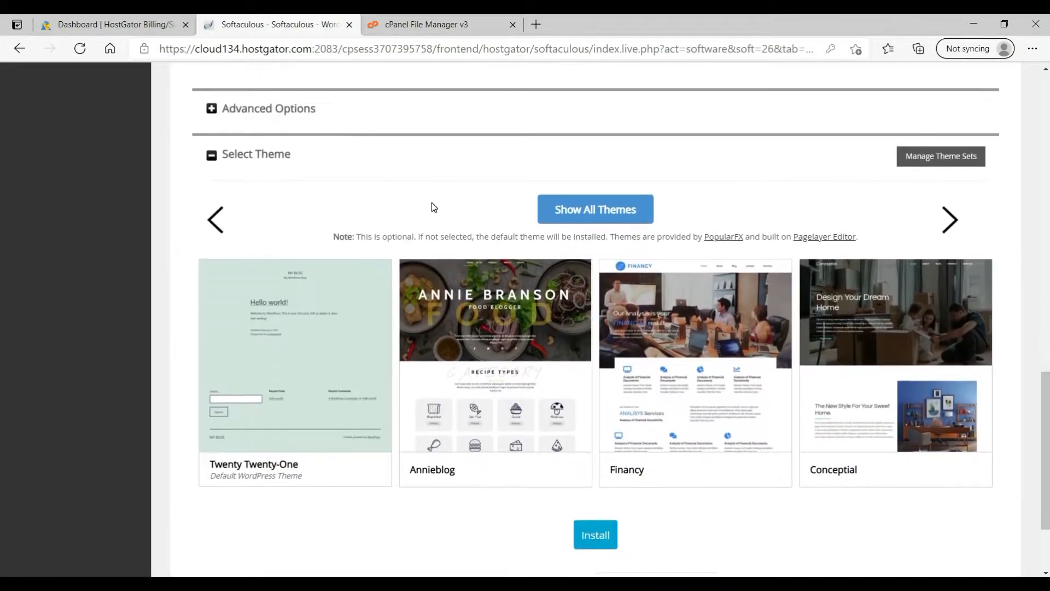
pyautogui.scroll(-1, 432, 209)
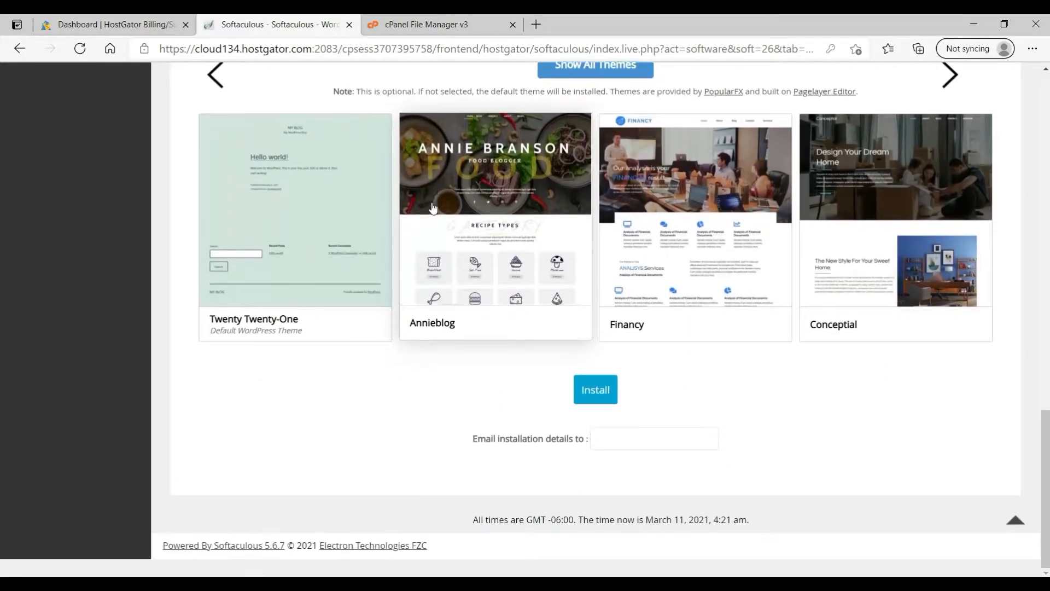
pyautogui.scroll(1, 433, 208)
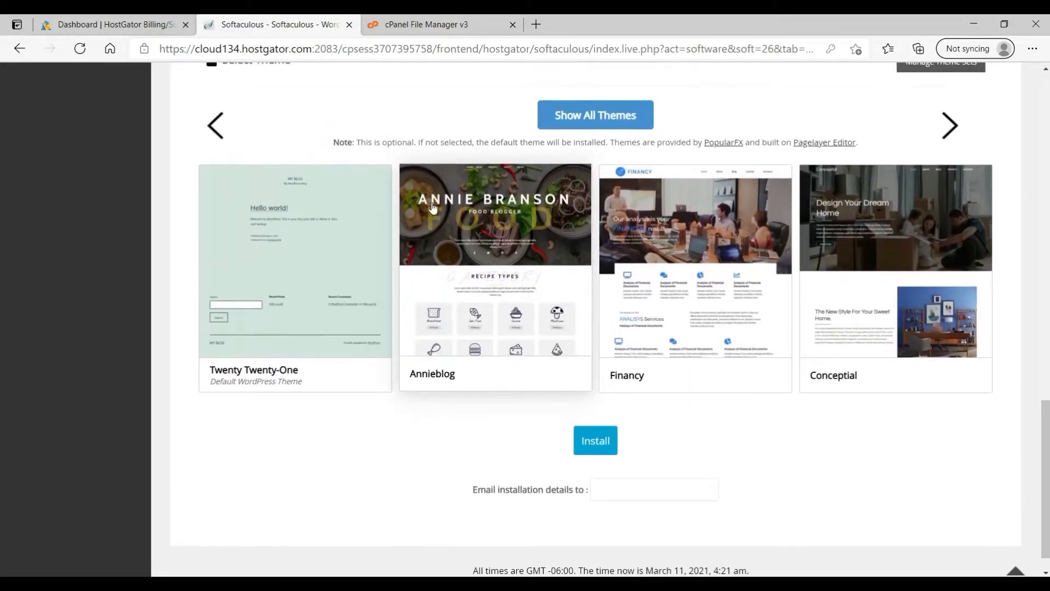
pyautogui.click(607, 441)
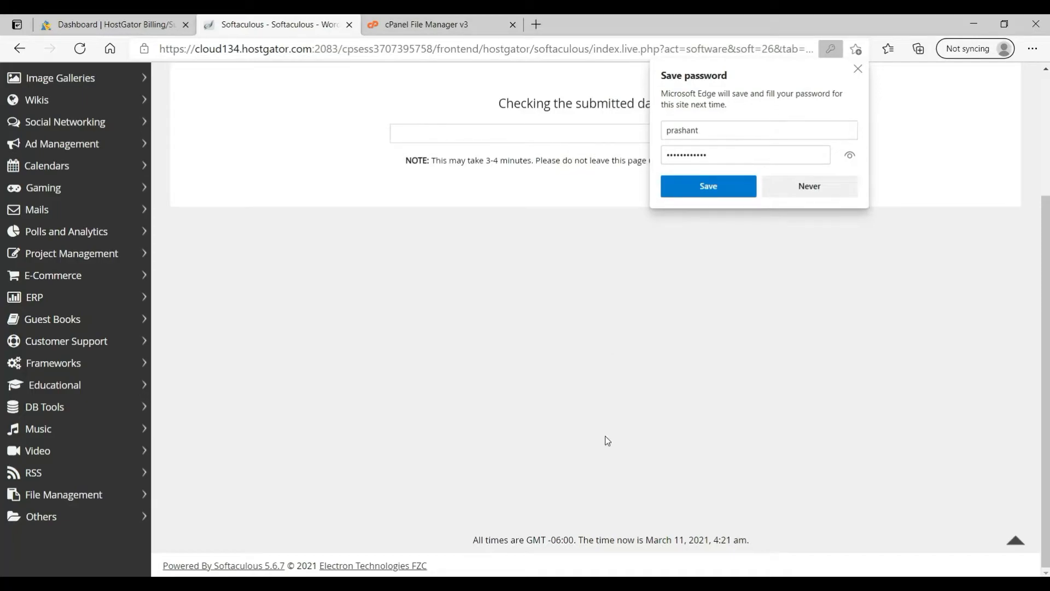
pyautogui.click(862, 73)
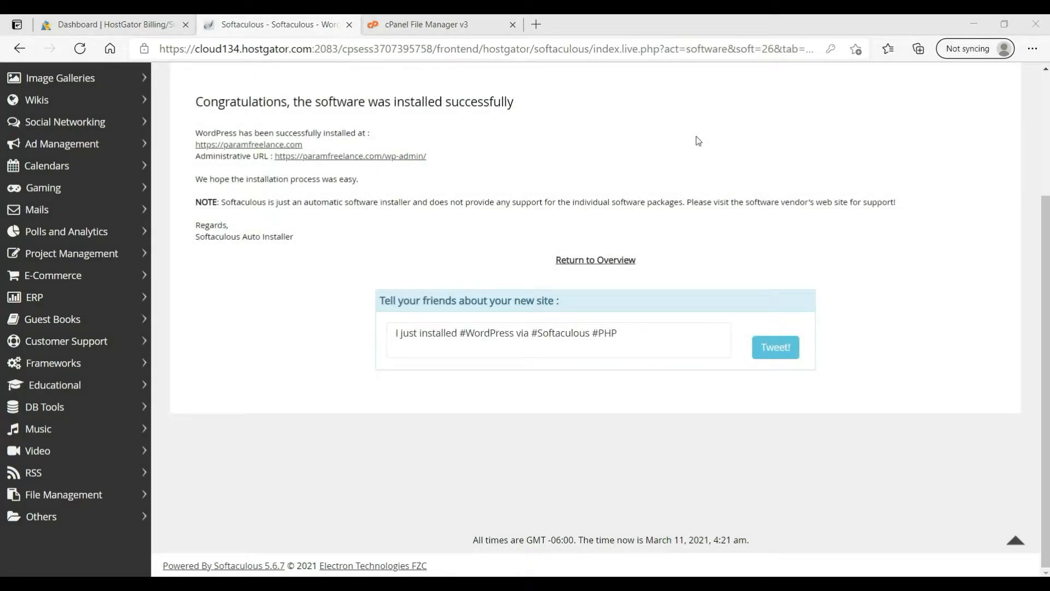
pyautogui.click(237, 146)
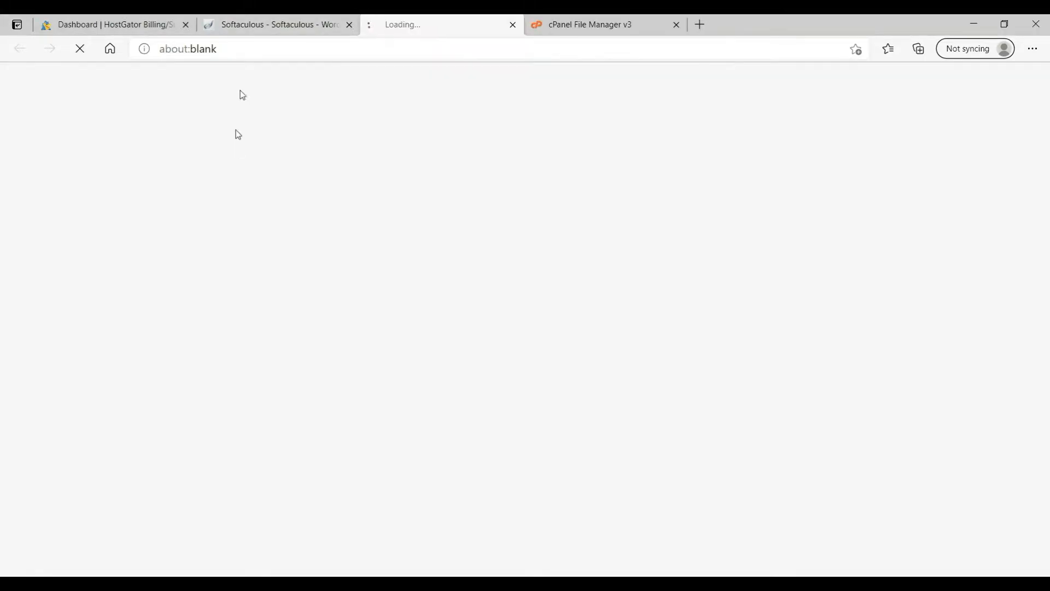
# Step: Go to the new site's tab and bypass the certificate warning to reach paramfreelance.com
pyautogui.click(290, 26)
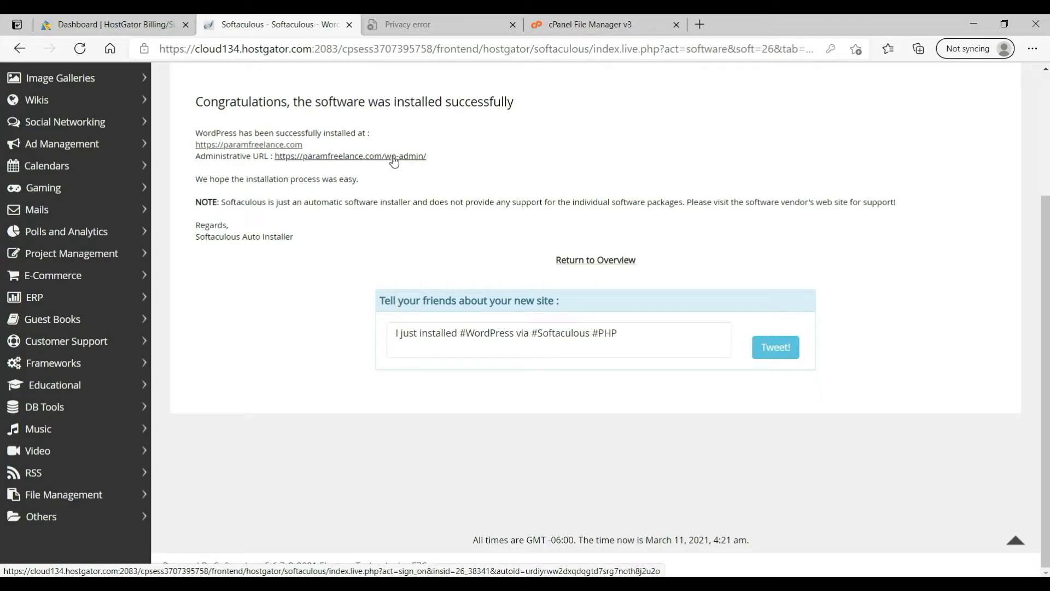
pyautogui.click(445, 31)
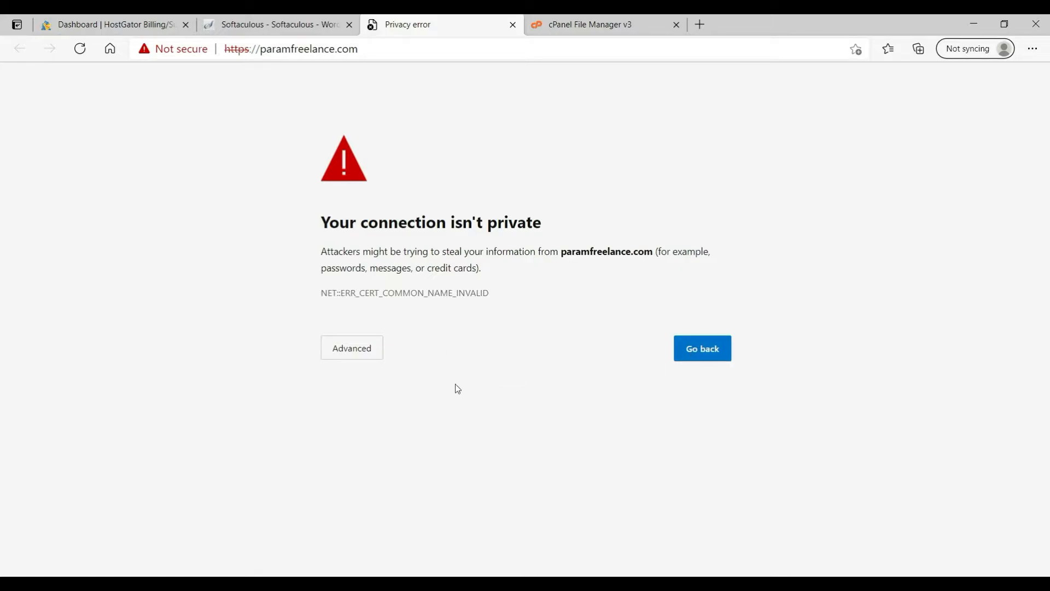
pyautogui.click(360, 356)
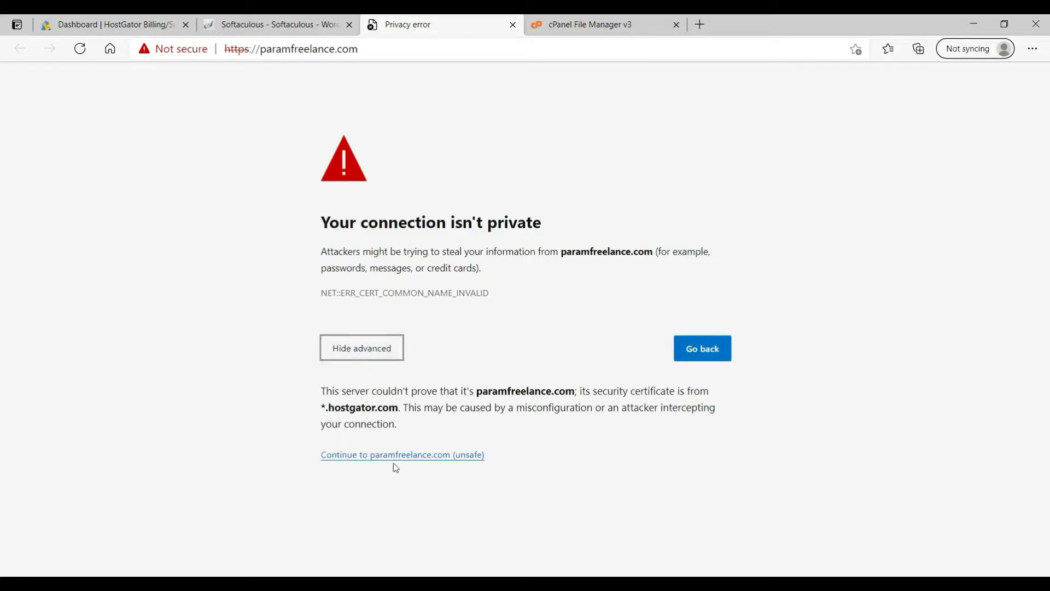
pyautogui.click(413, 455)
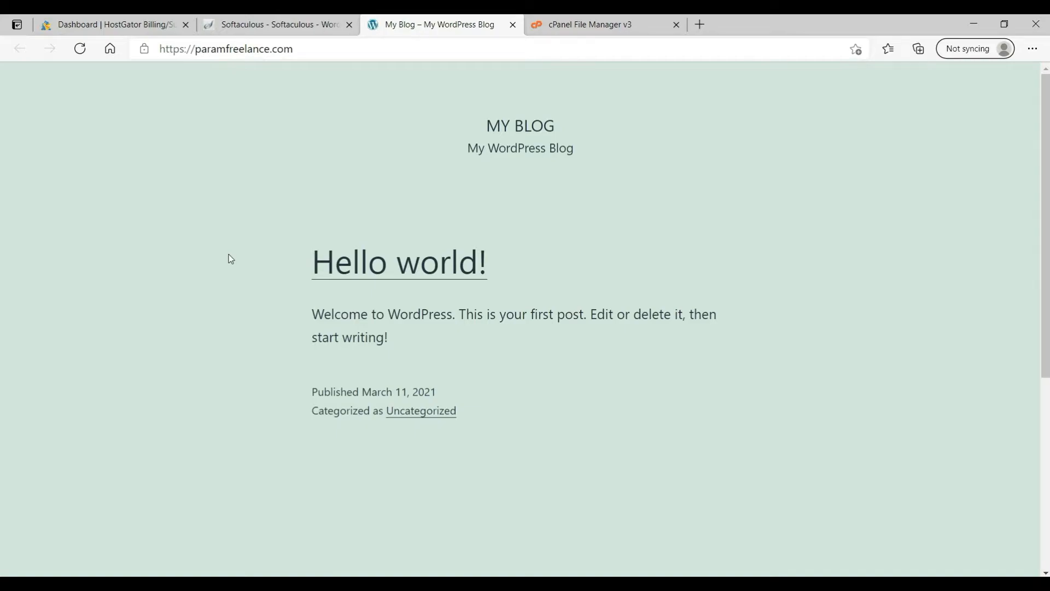
# Step: Open paramfreelance.com's wp-admin dashboard, check the front page, and close the File Manager tab
pyautogui.click(285, 33)
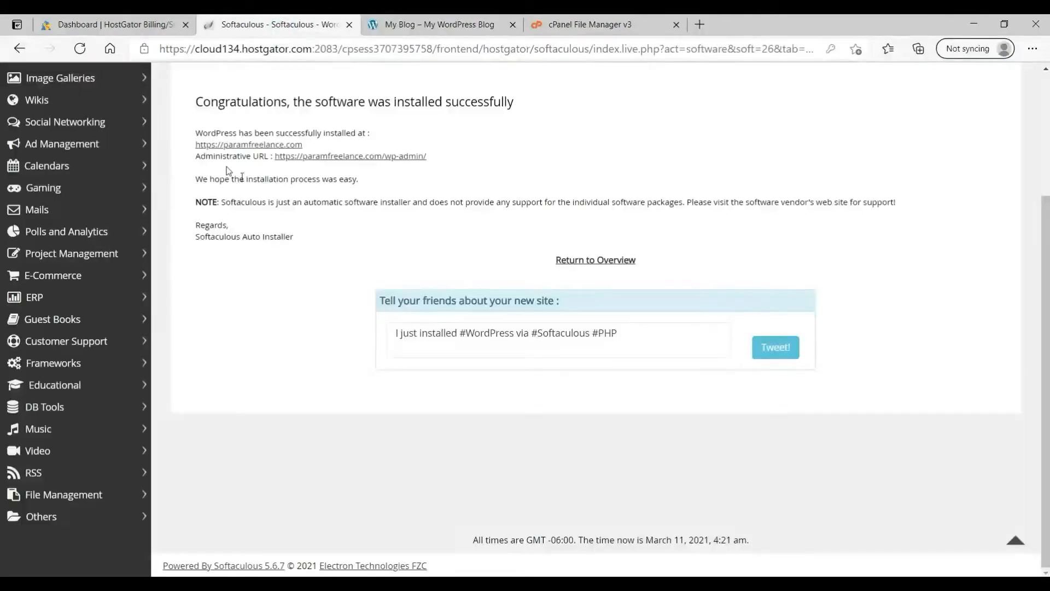
pyautogui.click(381, 157)
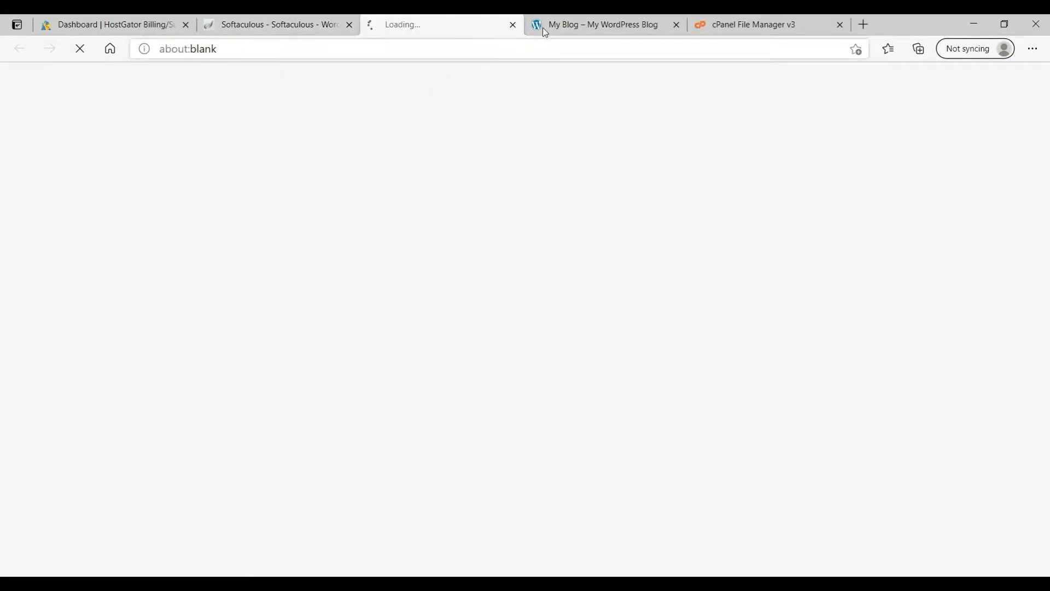
pyautogui.click(590, 23)
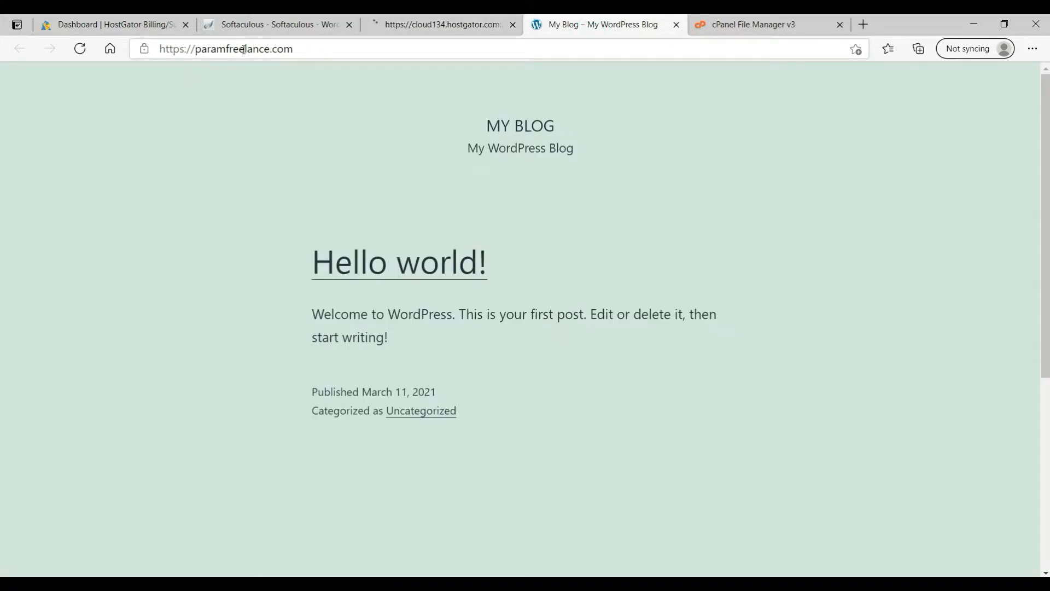
pyautogui.click(409, 28)
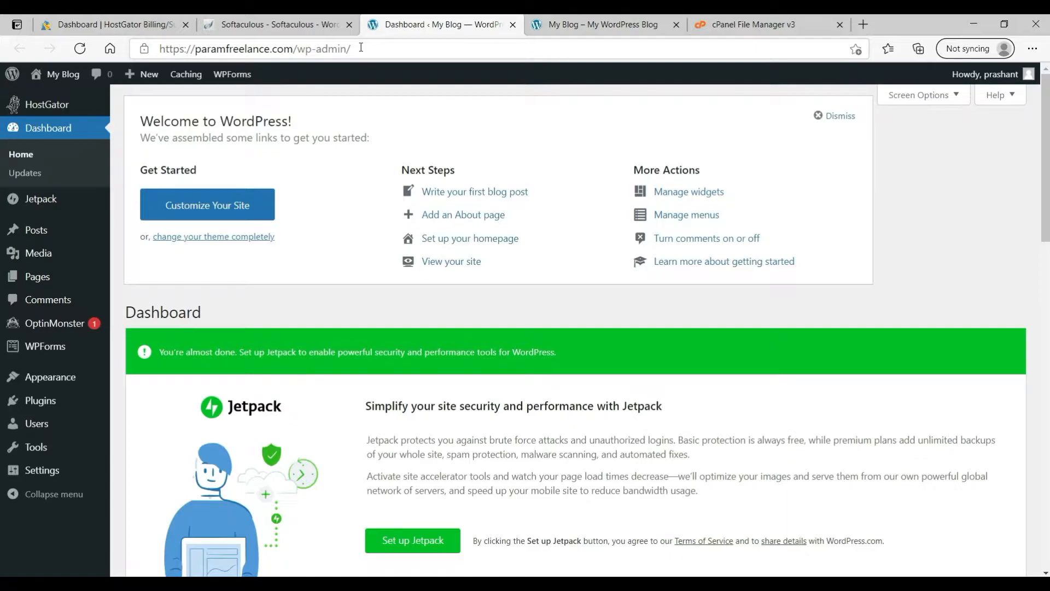
pyautogui.click(836, 26)
pyautogui.scroll(-3, 248, 366)
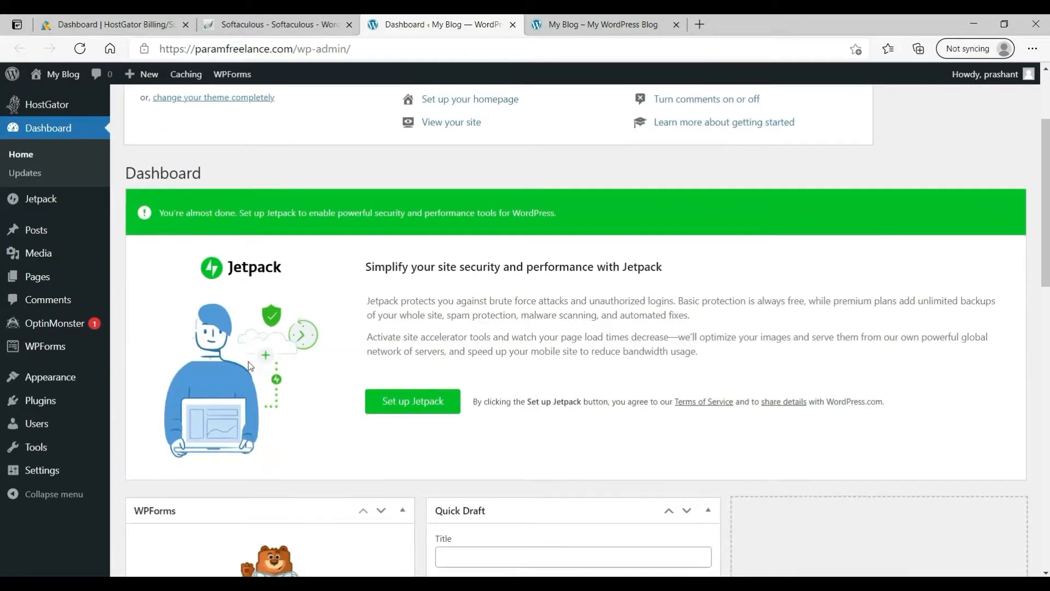
pyautogui.scroll(2, 249, 366)
# Step: Bulk-deactivate all six installed plugins, including Akismet, Jetpack and WPForms Lite
pyautogui.moveTo(95, 378)
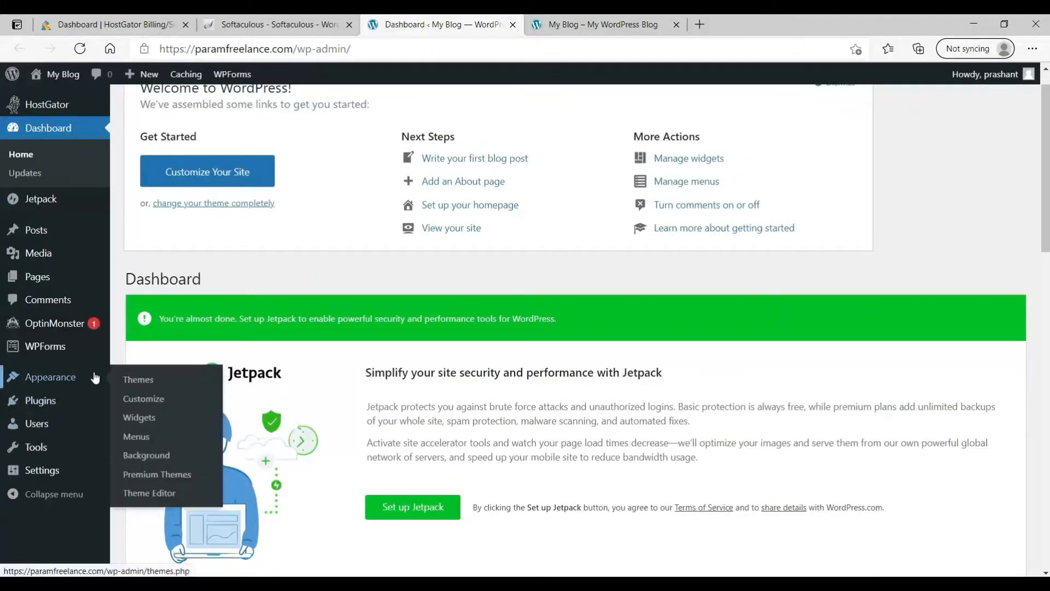
pyautogui.click(73, 400)
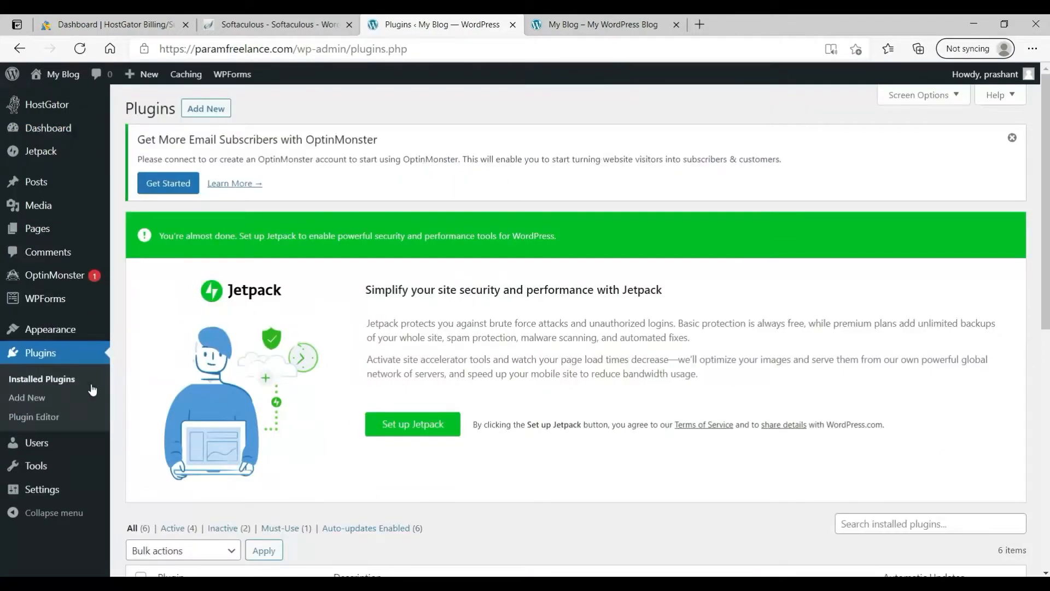
pyautogui.scroll(-3, 329, 364)
pyautogui.scroll(-3, 330, 363)
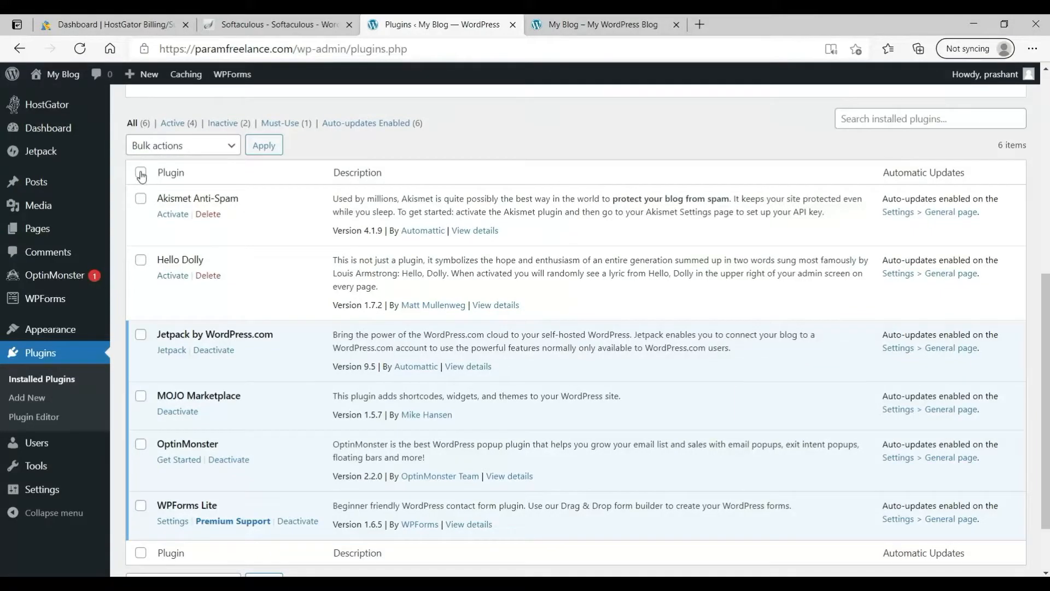
pyautogui.click(141, 173)
pyautogui.click(204, 146)
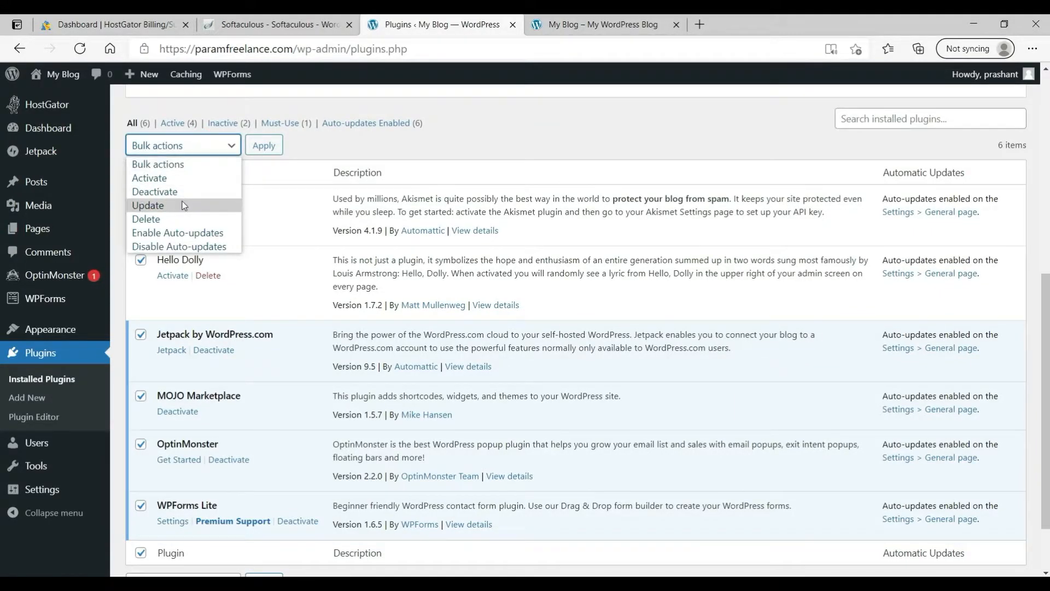
pyautogui.click(192, 192)
pyautogui.click(265, 145)
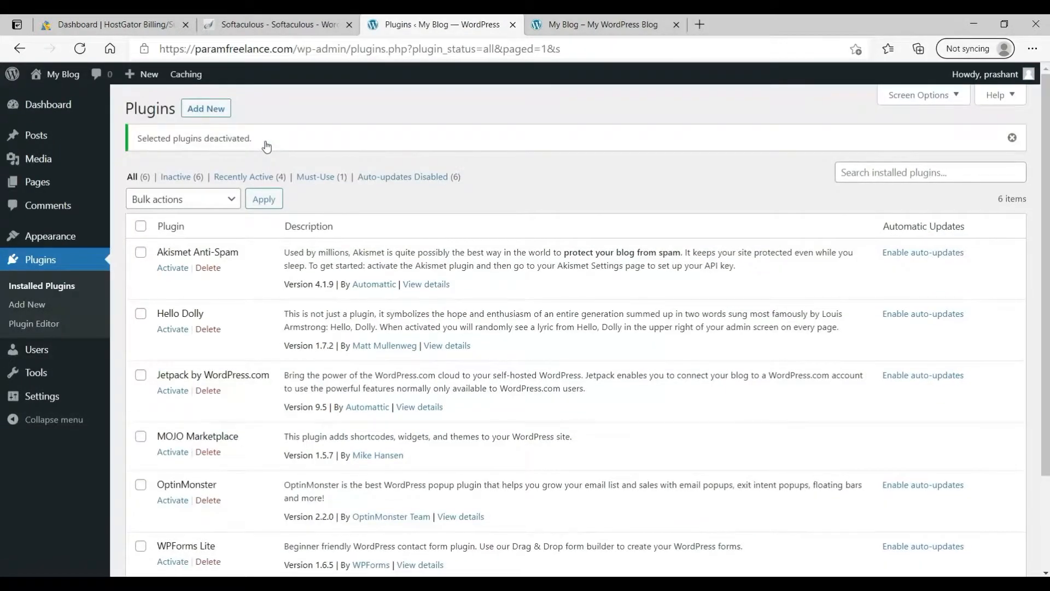
# Step: Bulk-delete all the deactivated plugins and confirm the deletion
pyautogui.click(141, 226)
pyautogui.click(206, 194)
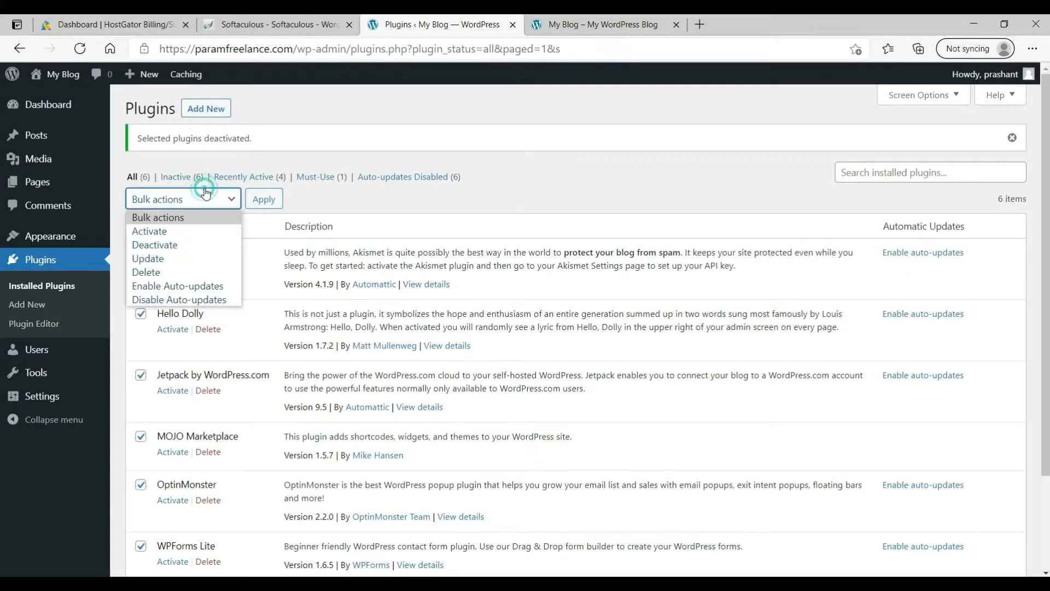
pyautogui.click(191, 272)
pyautogui.click(264, 199)
pyautogui.click(582, 137)
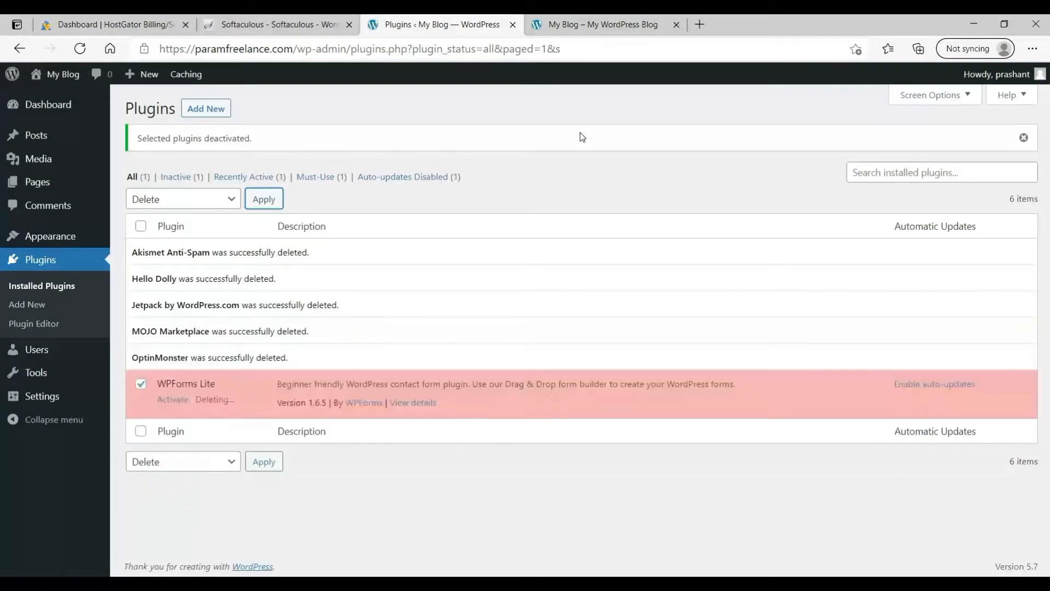
pyautogui.moveTo(67, 240)
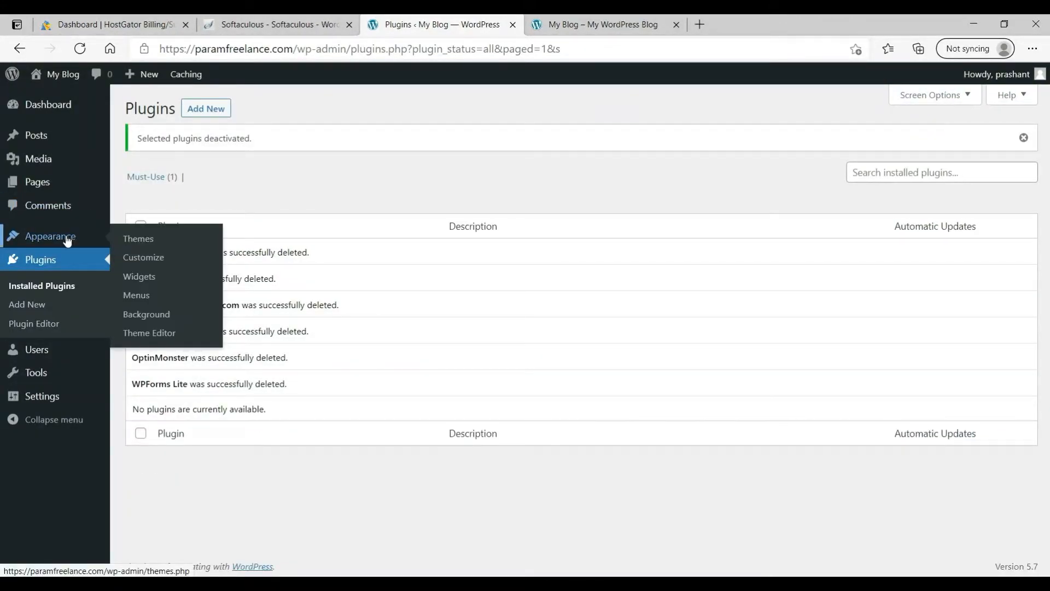
# Step: Search the theme directory for 'hello elementor', then install and activate Hello Elementor
pyautogui.click(127, 244)
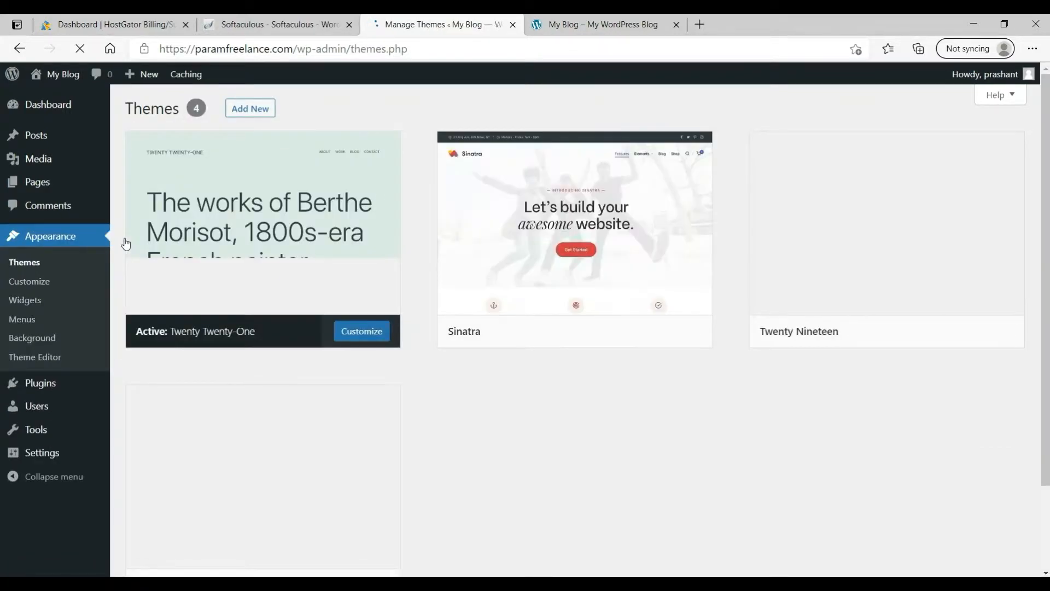
pyautogui.moveTo(548, 290)
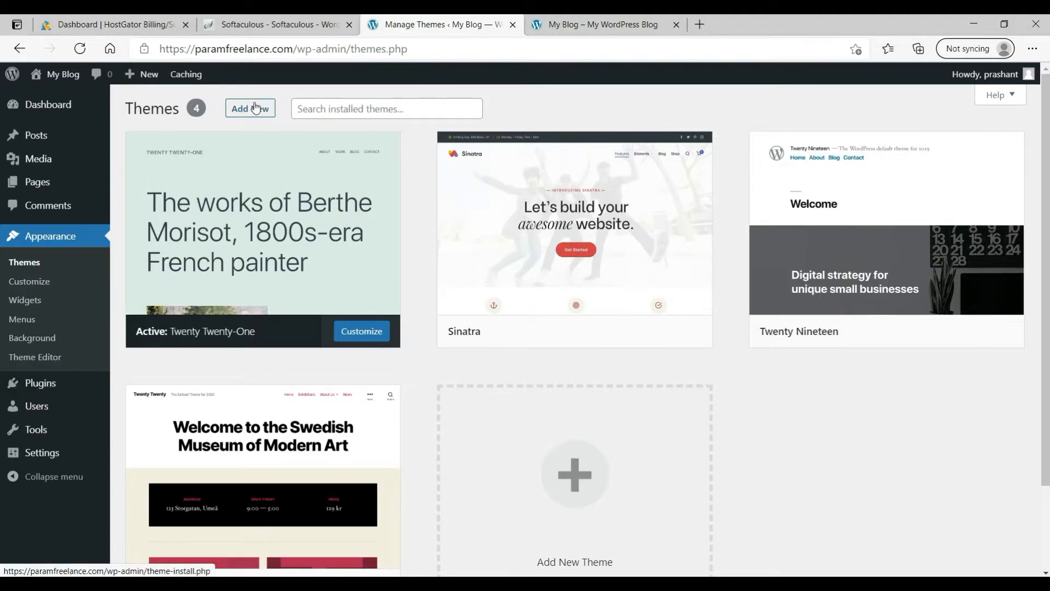
pyautogui.click(255, 107)
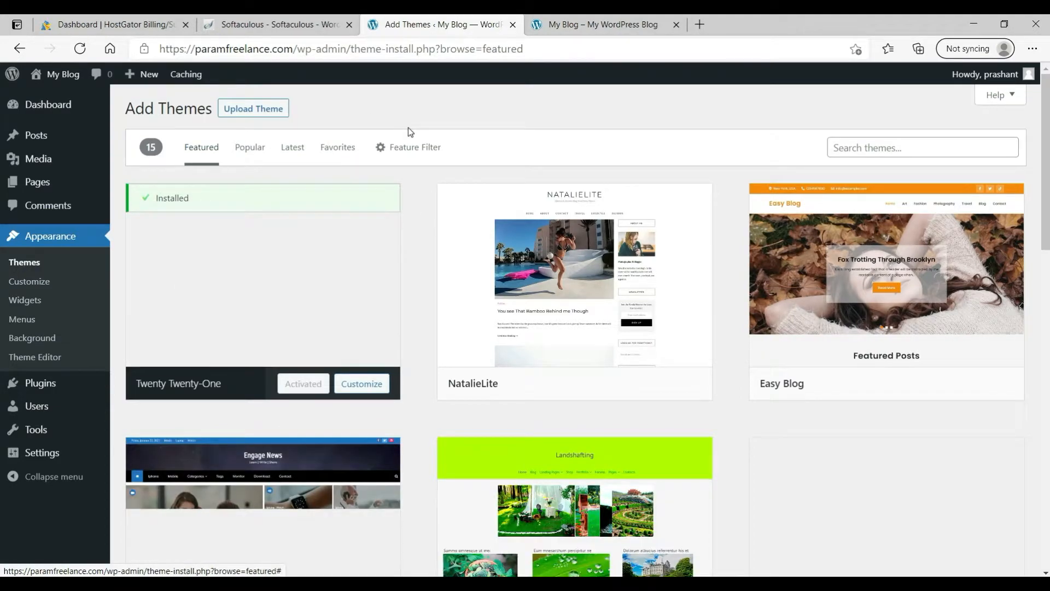
pyautogui.click(871, 148)
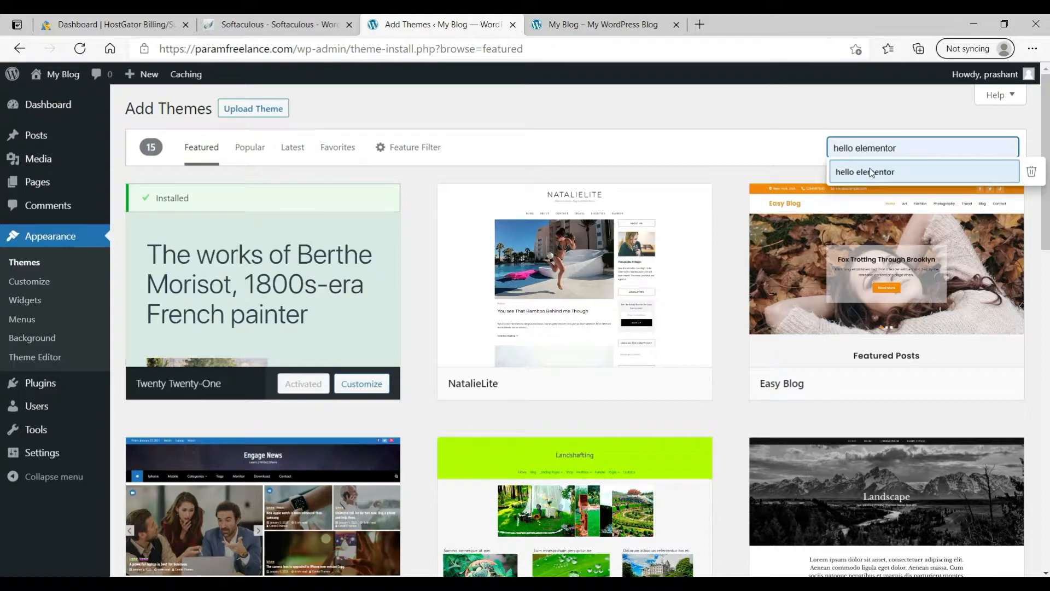
pyautogui.click(870, 169)
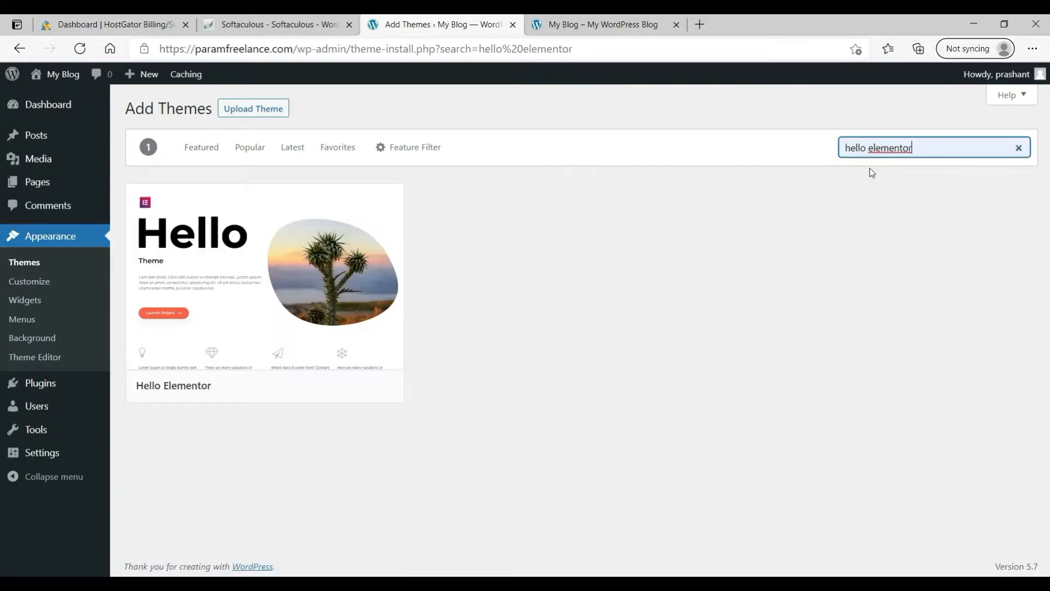
pyautogui.moveTo(213, 343)
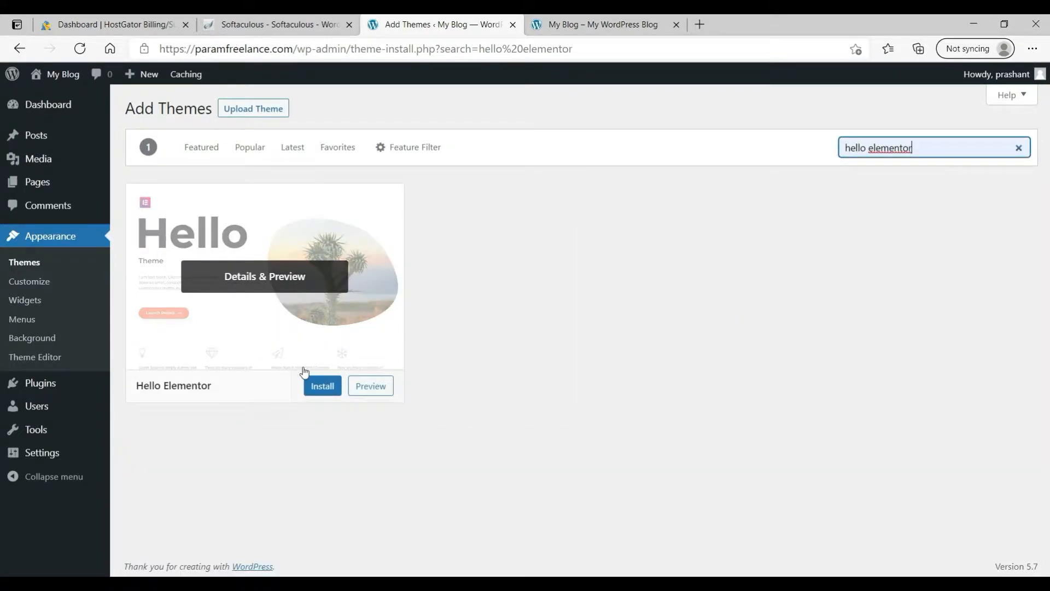
pyautogui.click(330, 390)
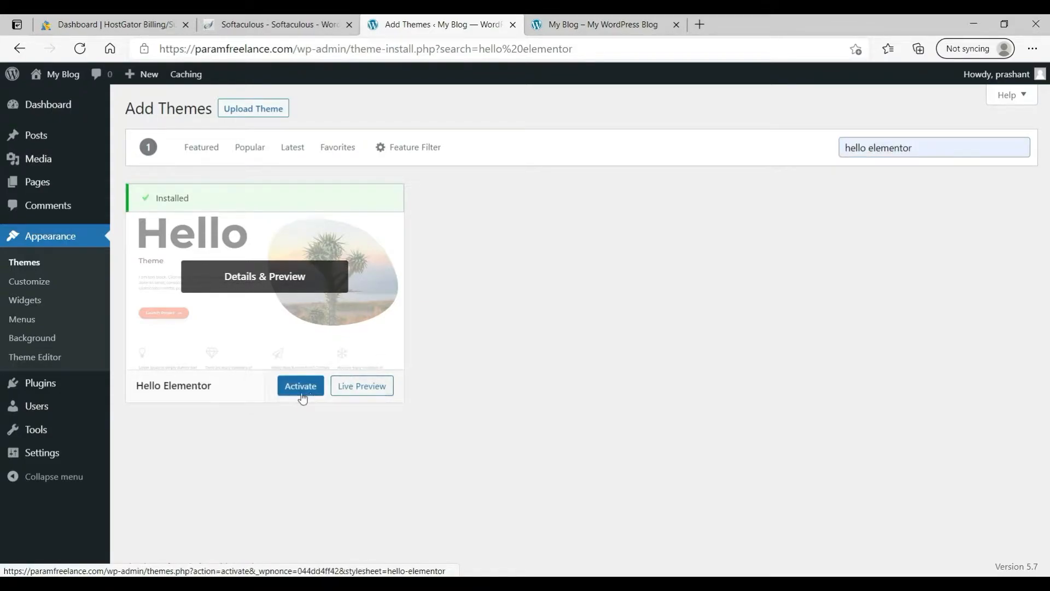
pyautogui.click(299, 393)
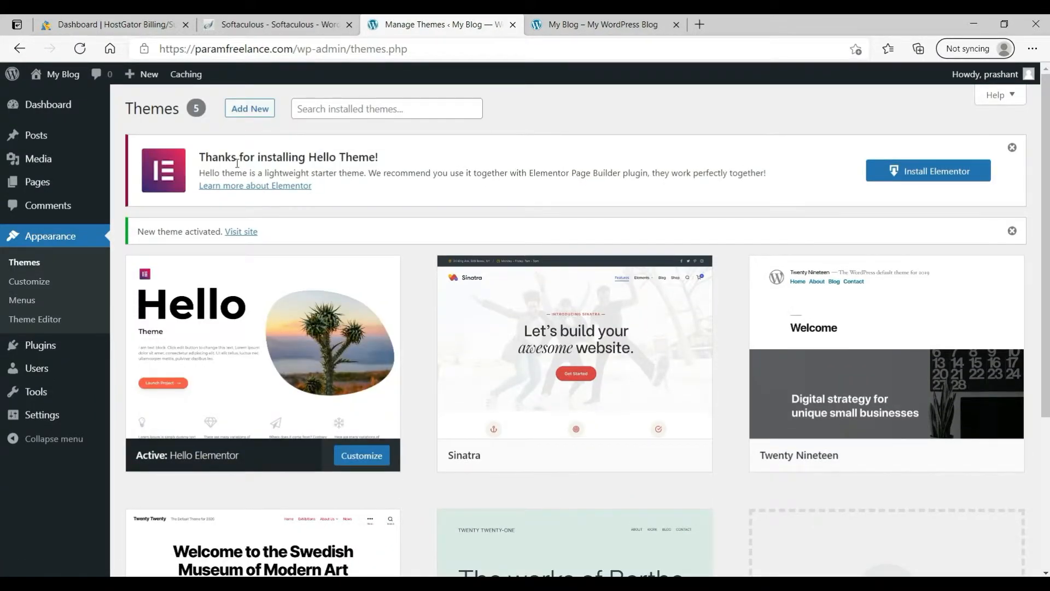
# Step: Install and activate Elementor Website Builder 3.1.4 from the theme's recommendation notice
pyautogui.click(886, 175)
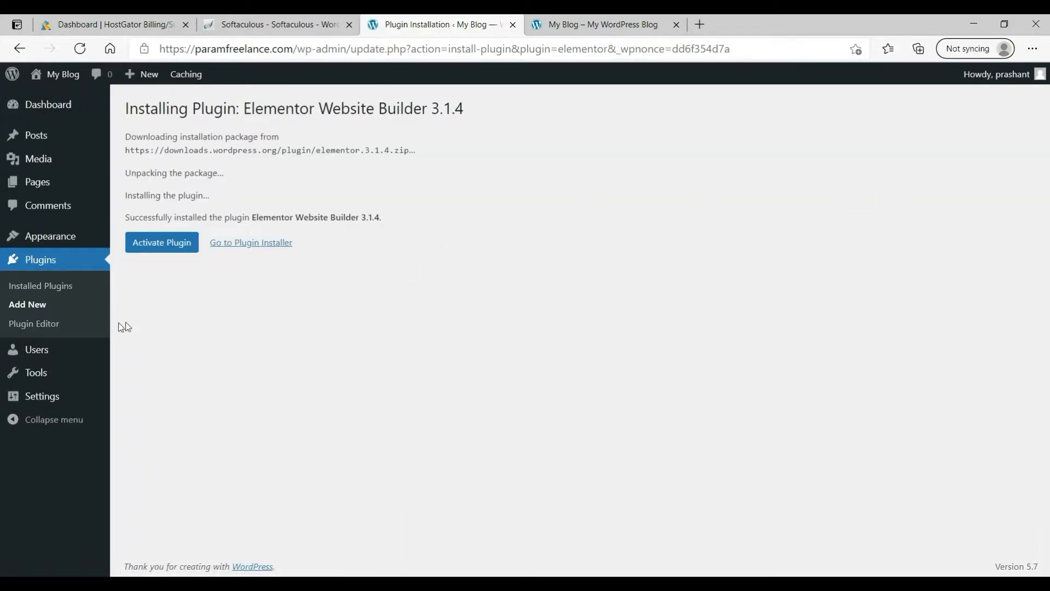
pyautogui.click(156, 256)
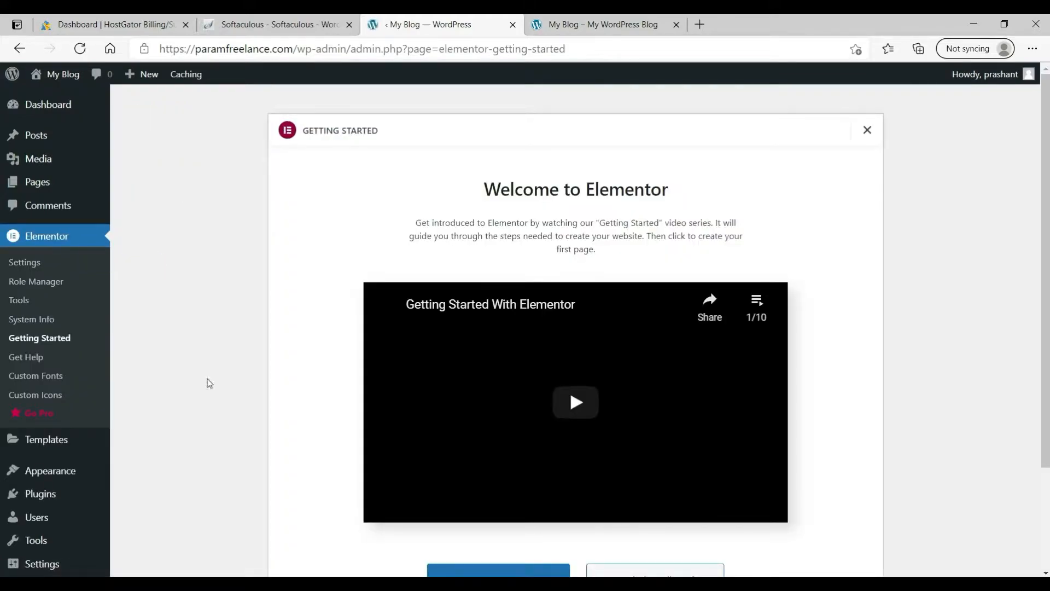
pyautogui.scroll(-3, 210, 383)
pyautogui.scroll(3, 209, 383)
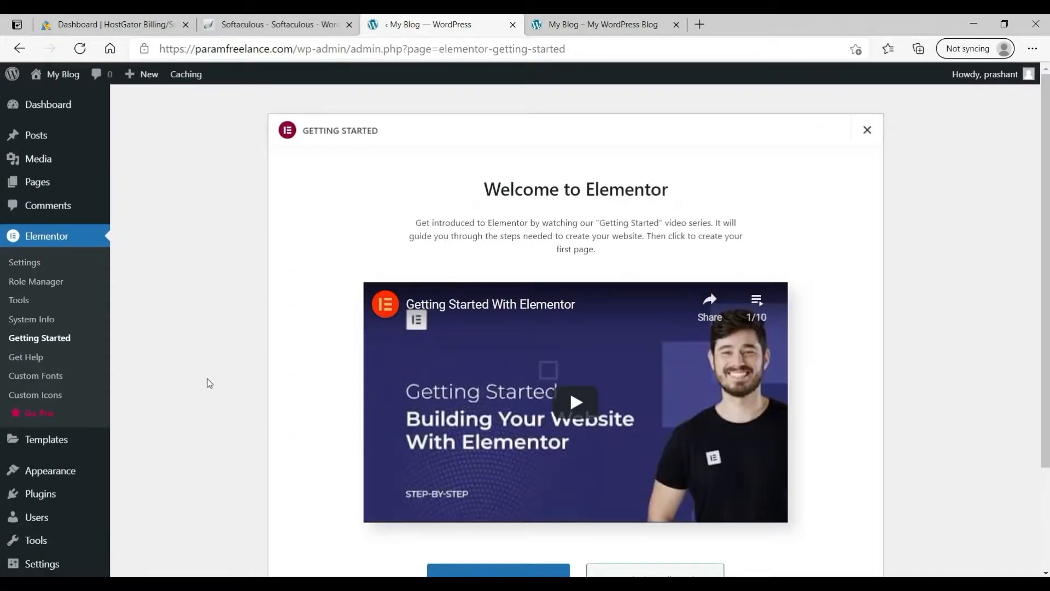
pyautogui.moveTo(70, 493)
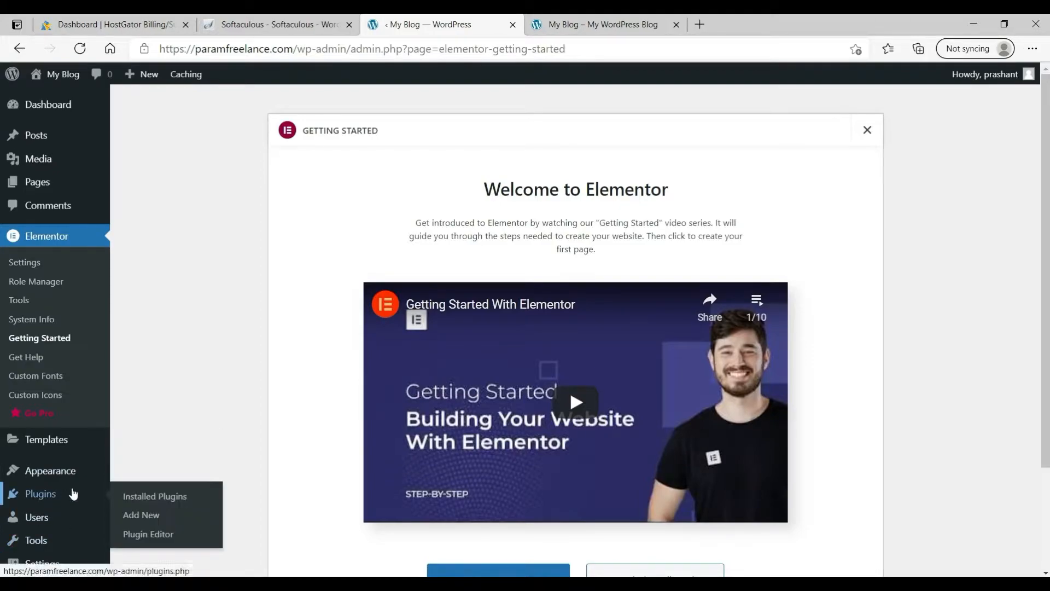
pyautogui.click(155, 517)
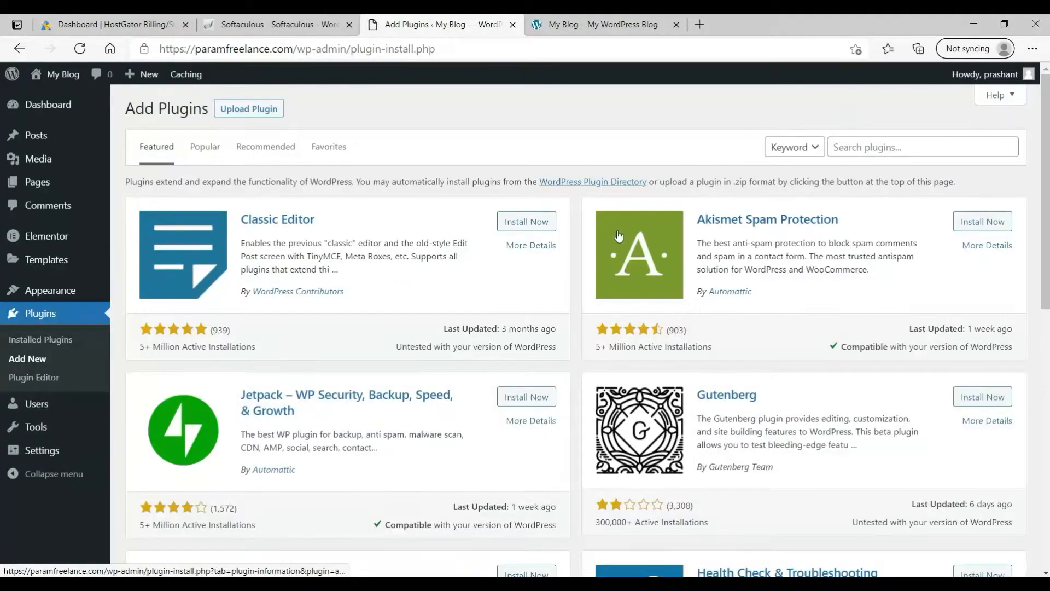
# Step: Search the plugin directory for 'caldera', then install and activate Caldera Forms 1.9.4
pyautogui.click(852, 147)
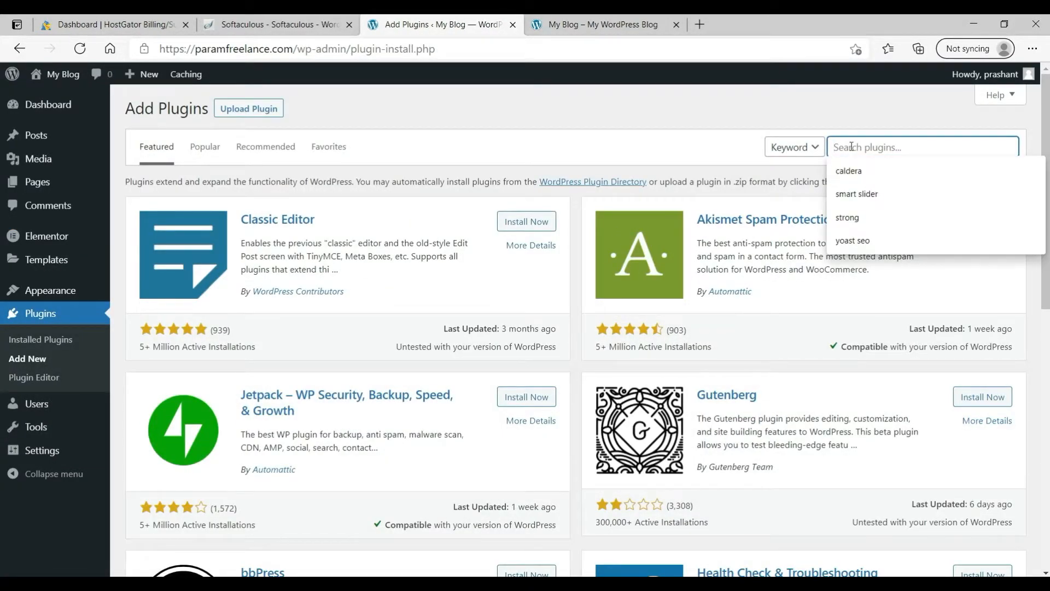
pyautogui.write('caldera')
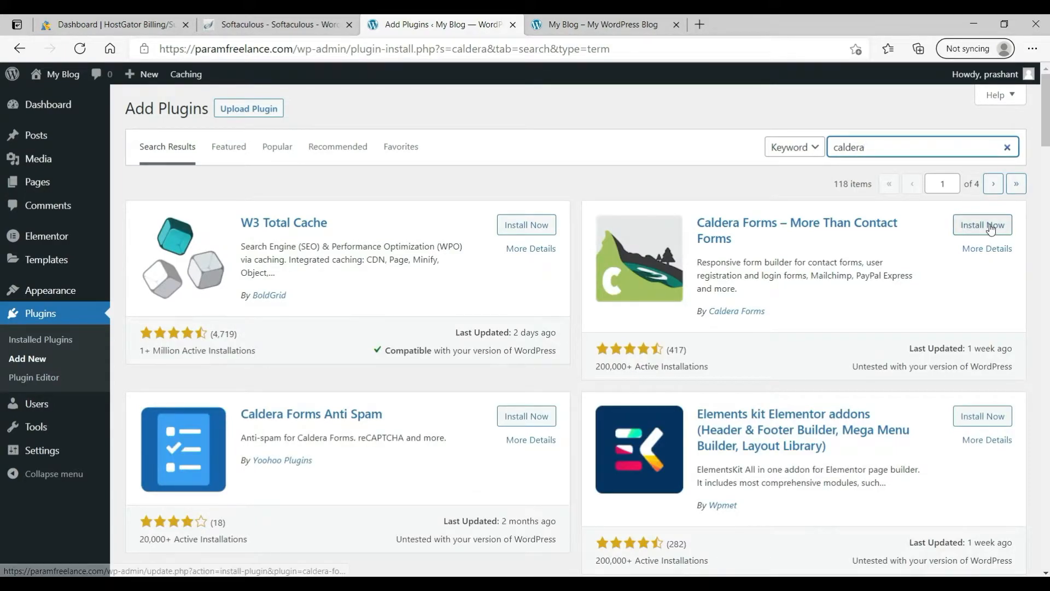
pyautogui.click(987, 226)
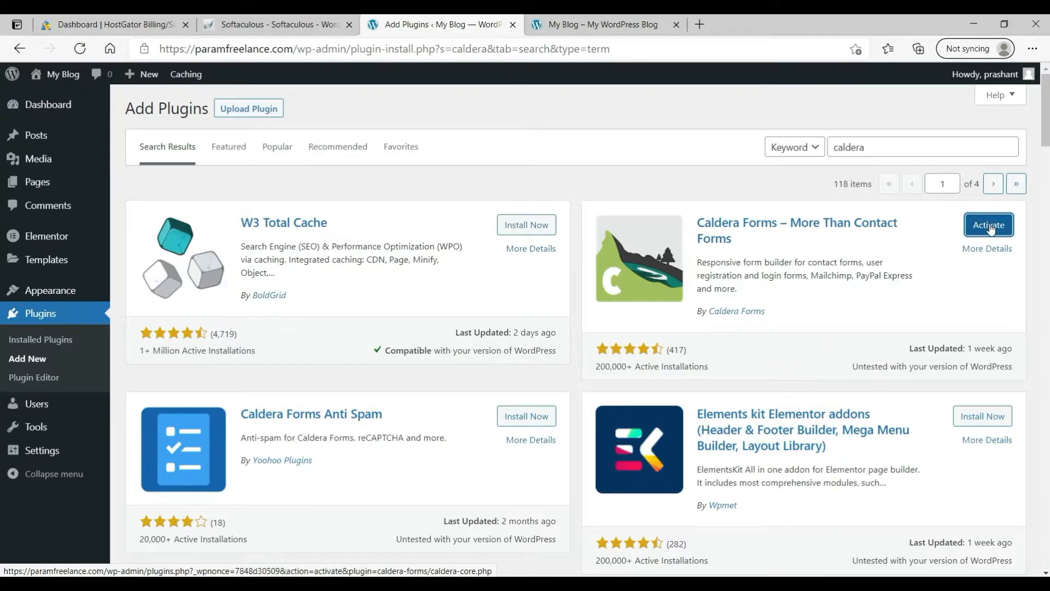
pyautogui.click(991, 229)
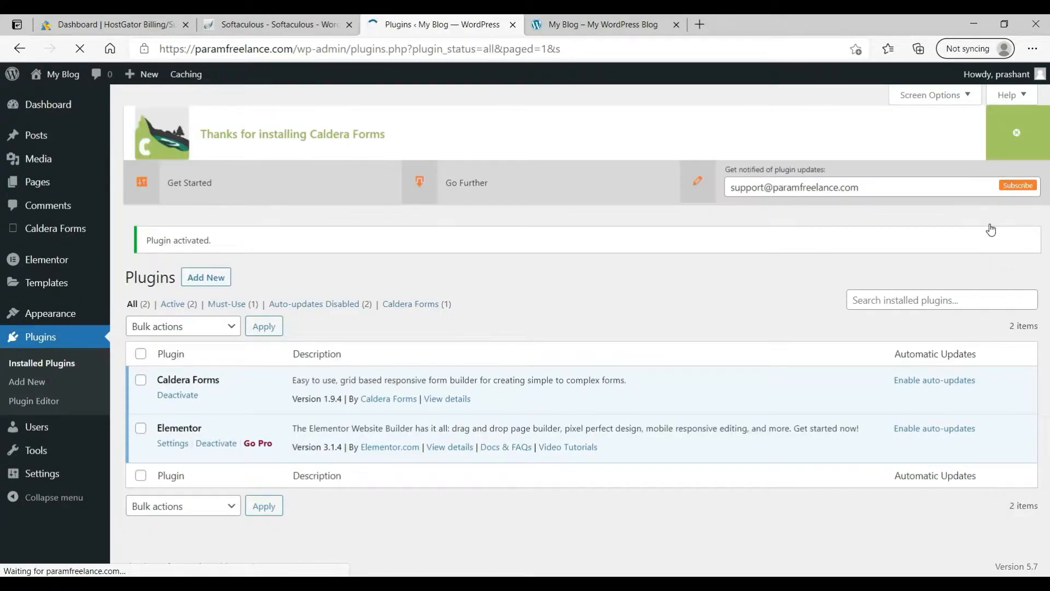
pyautogui.click(24, 384)
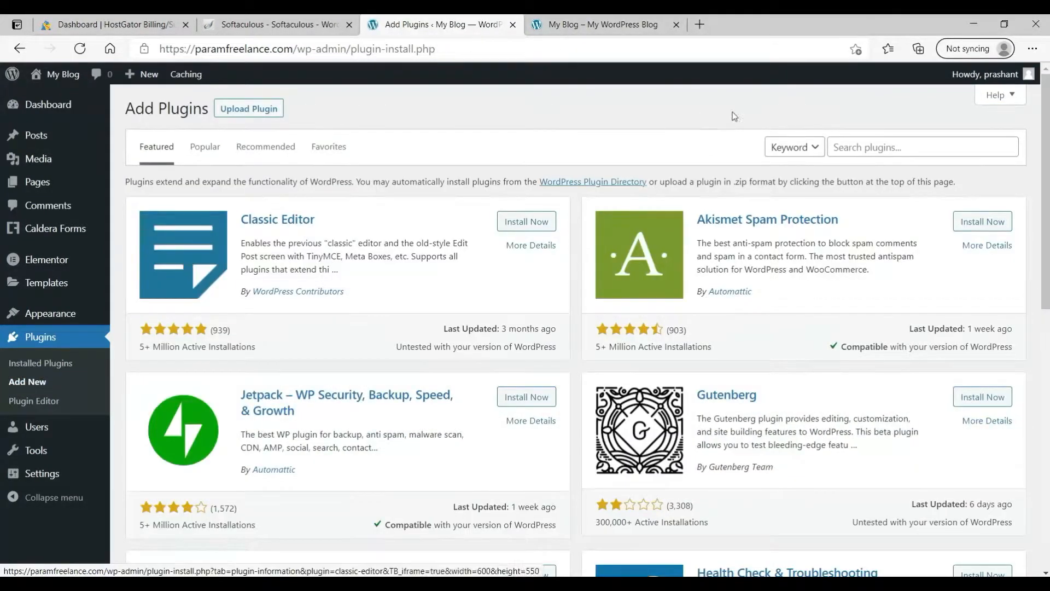
# Step: Find Smart Slider 3 in the plugin directory, then install and activate version 3.4.1.17
pyautogui.click(835, 146)
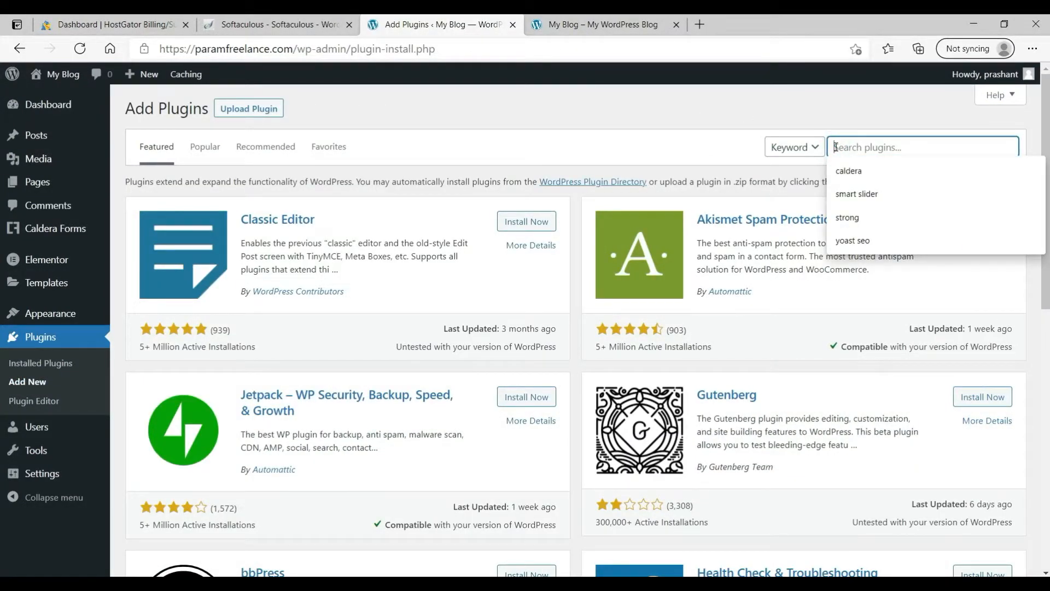
pyautogui.click(878, 198)
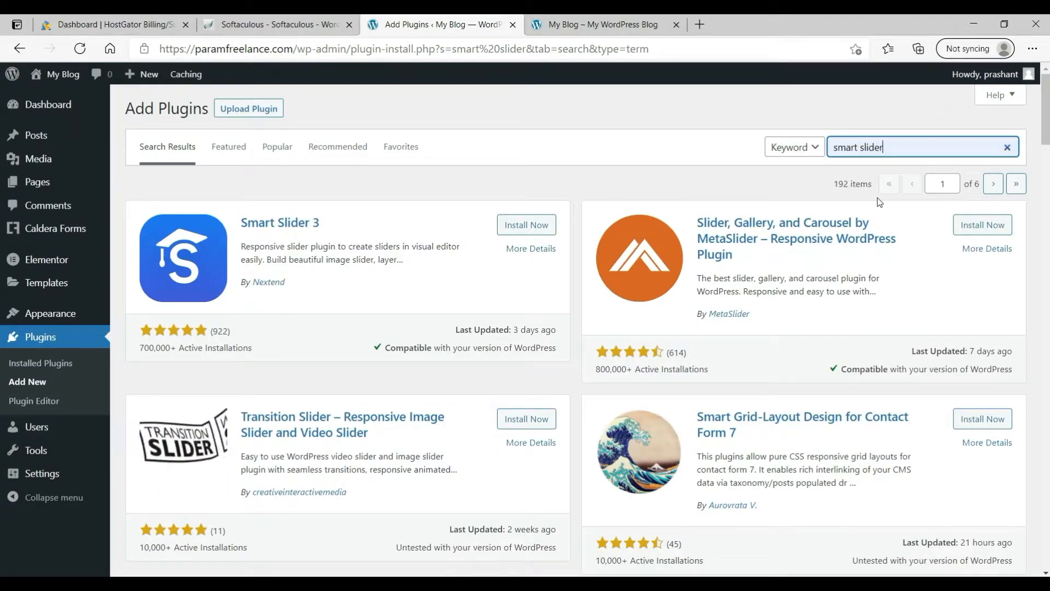
pyautogui.click(539, 229)
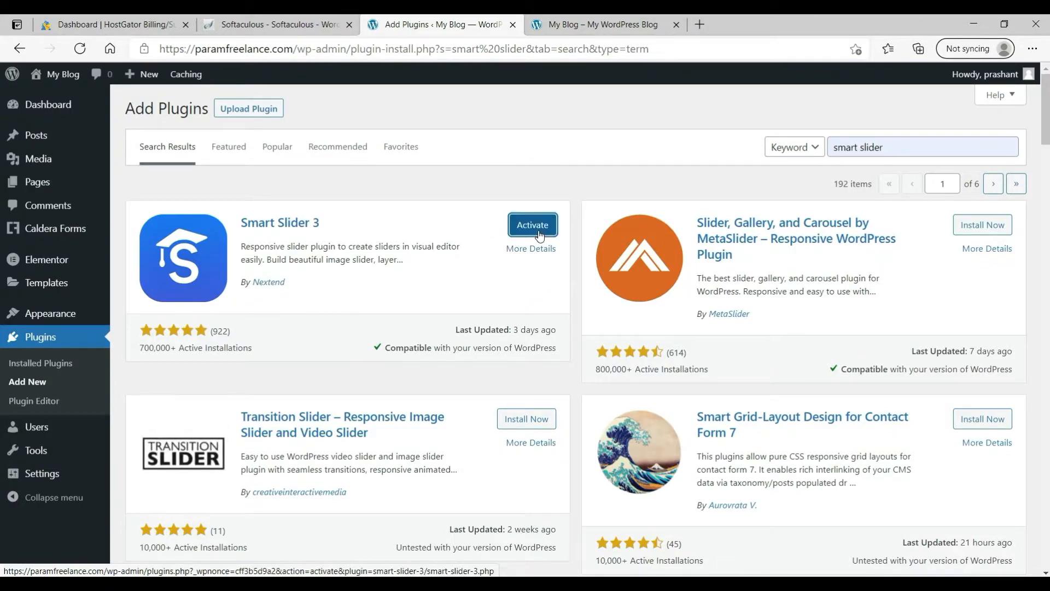
pyautogui.click(539, 232)
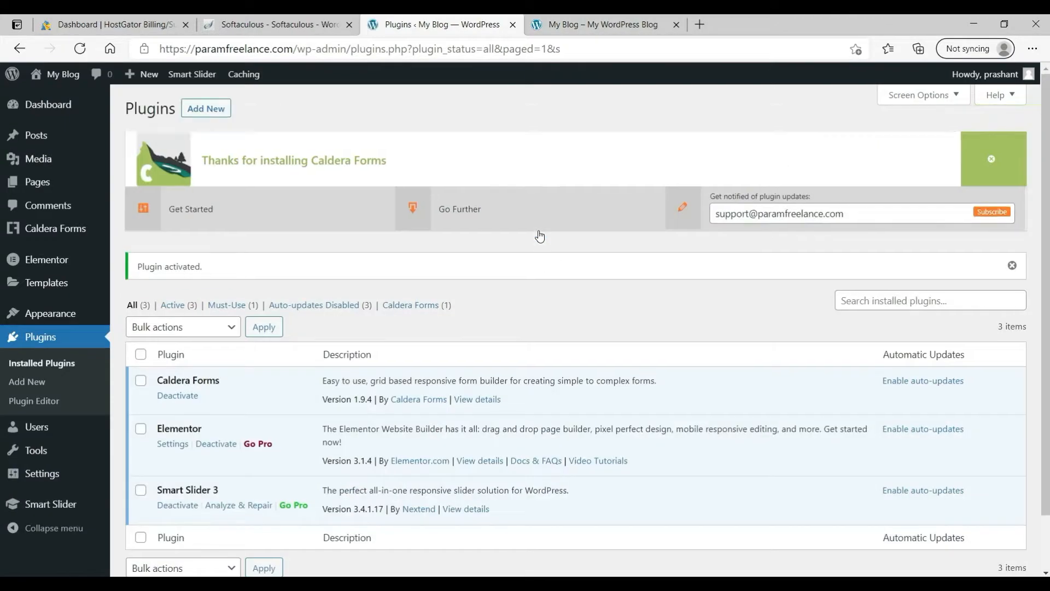
pyautogui.click(30, 382)
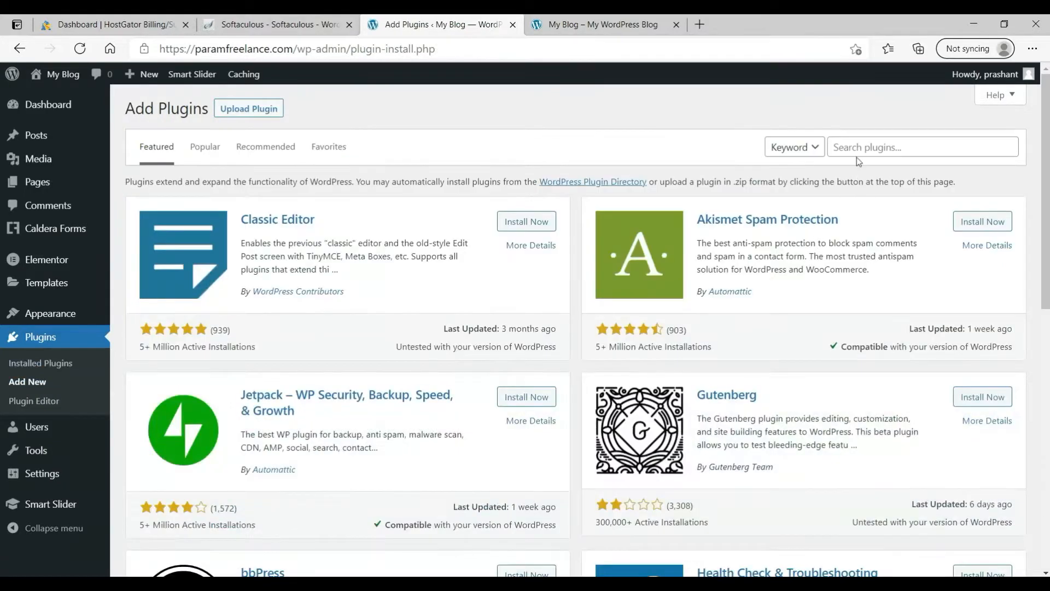
# Step: Search for 'yoast seo', then install and activate Yoast SEO 15.9.2
pyautogui.click(857, 152)
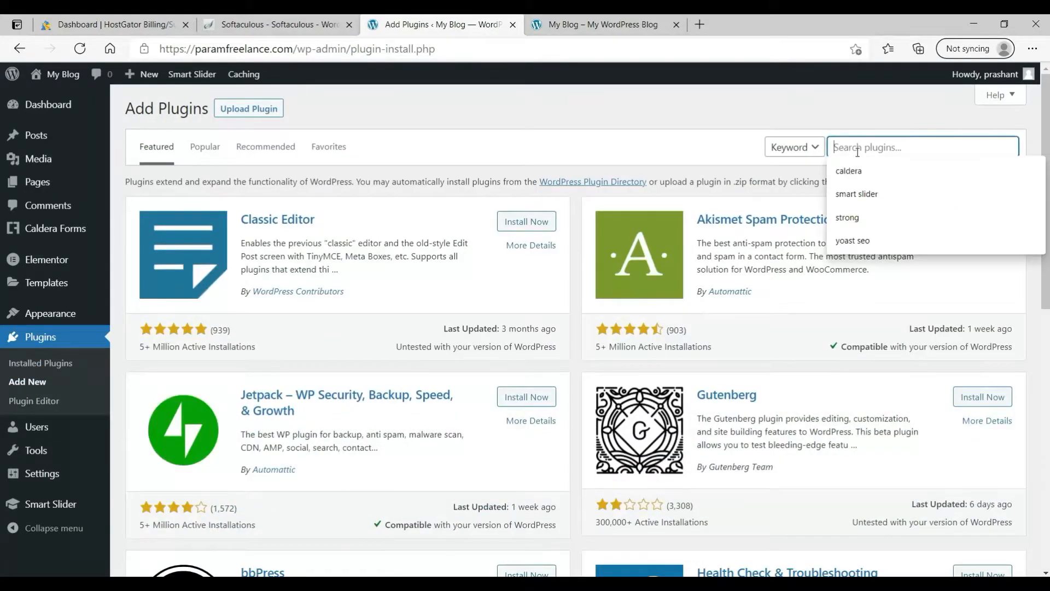
pyautogui.click(857, 240)
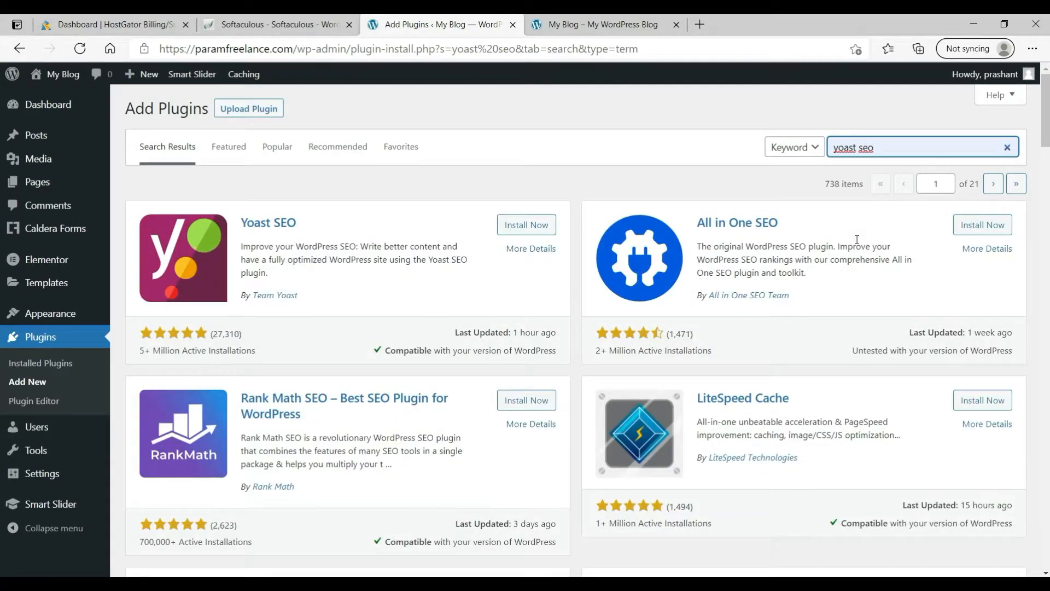
pyautogui.click(515, 225)
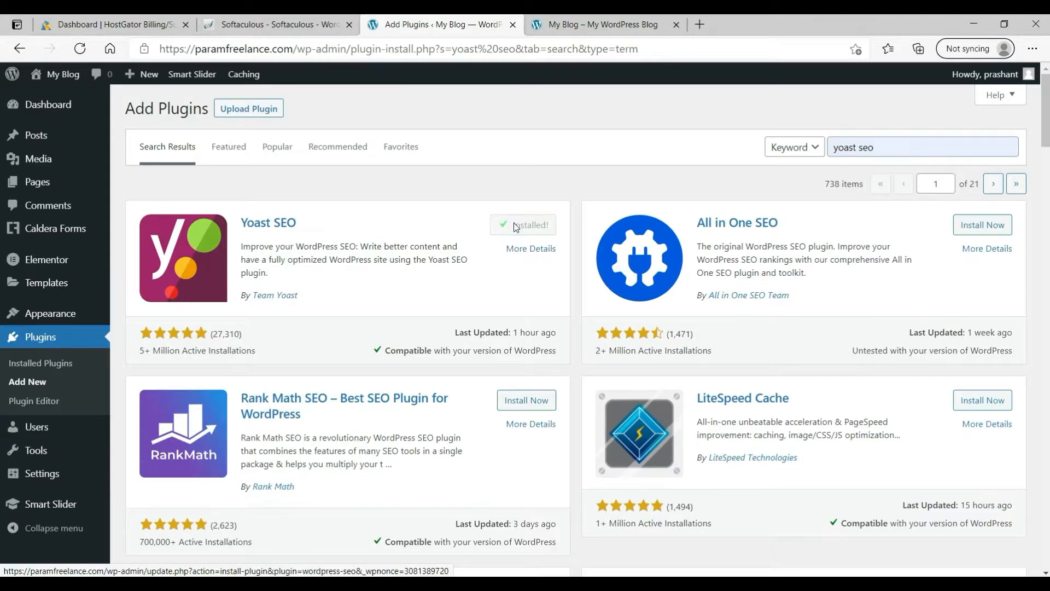
pyautogui.click(515, 226)
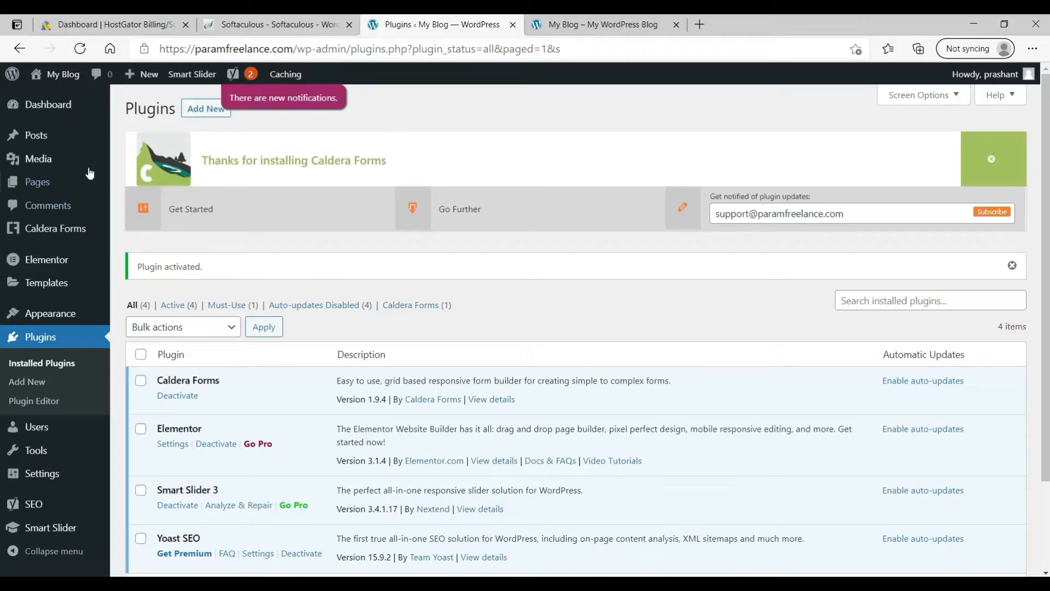
pyautogui.click(200, 116)
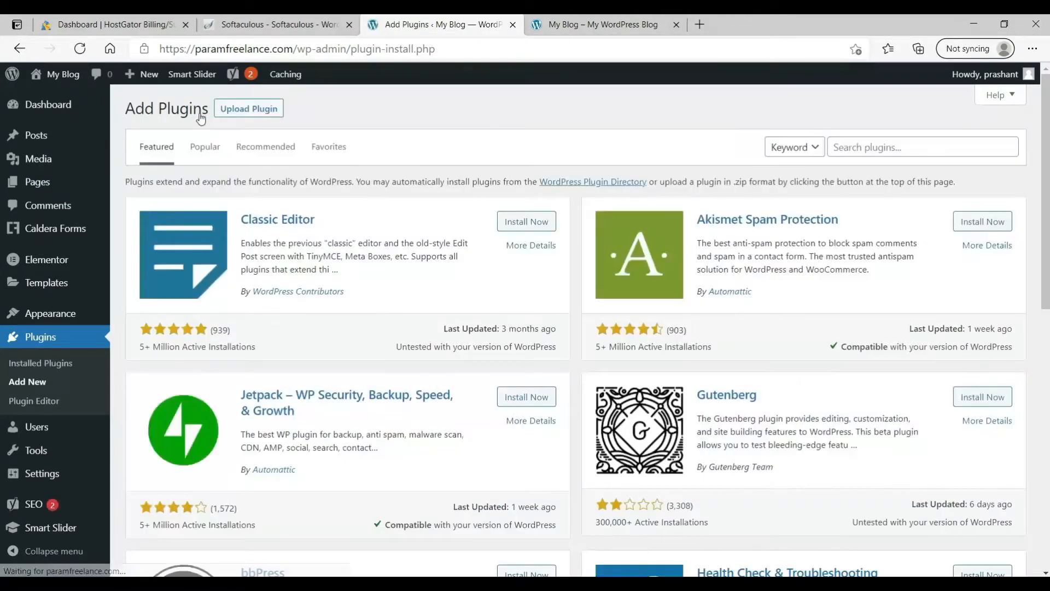
# Step: Search 'header and footer', then install and activate Elementor – Header, Footer & Blocks 1.5.7
pyautogui.click(887, 147)
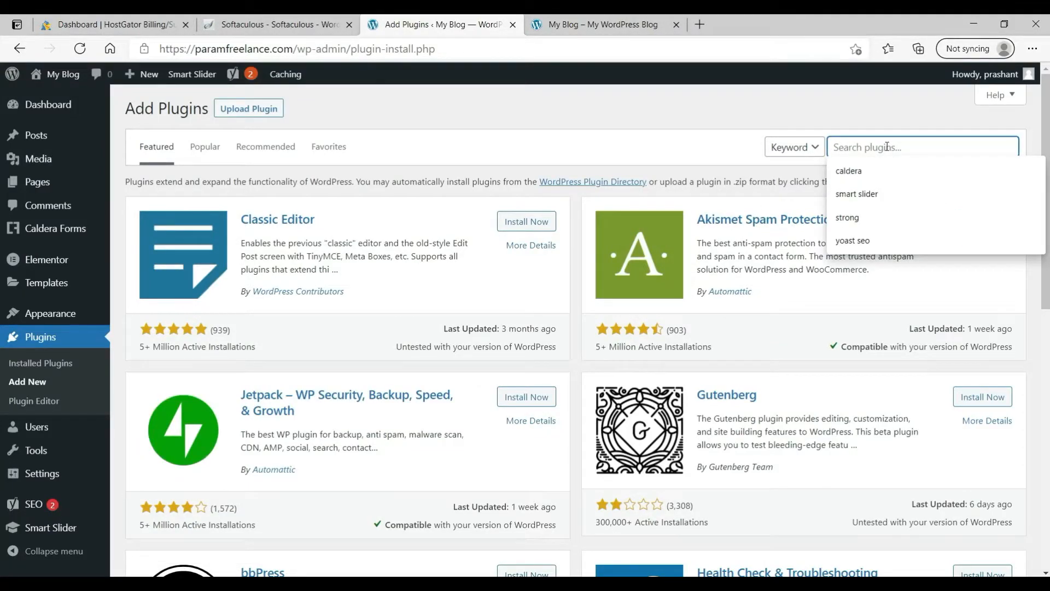
pyautogui.write('header and ')
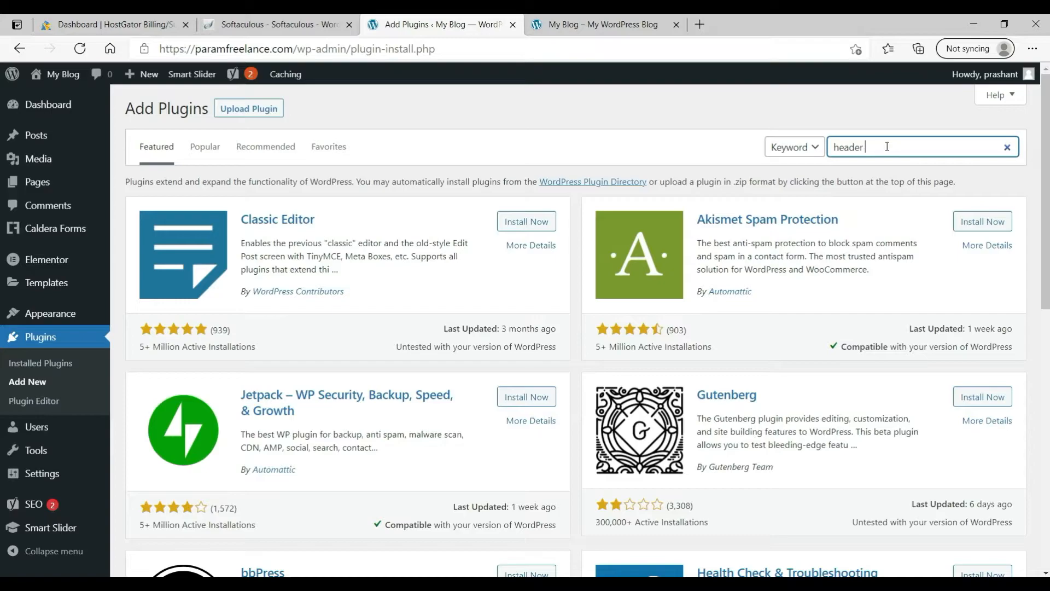
pyautogui.write('footer')
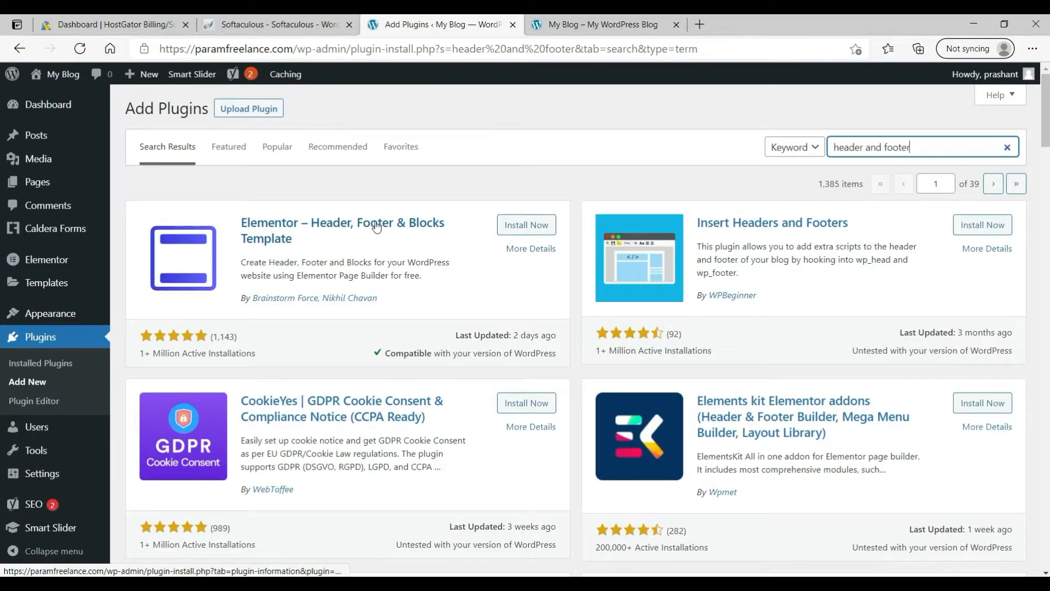
pyautogui.click(527, 228)
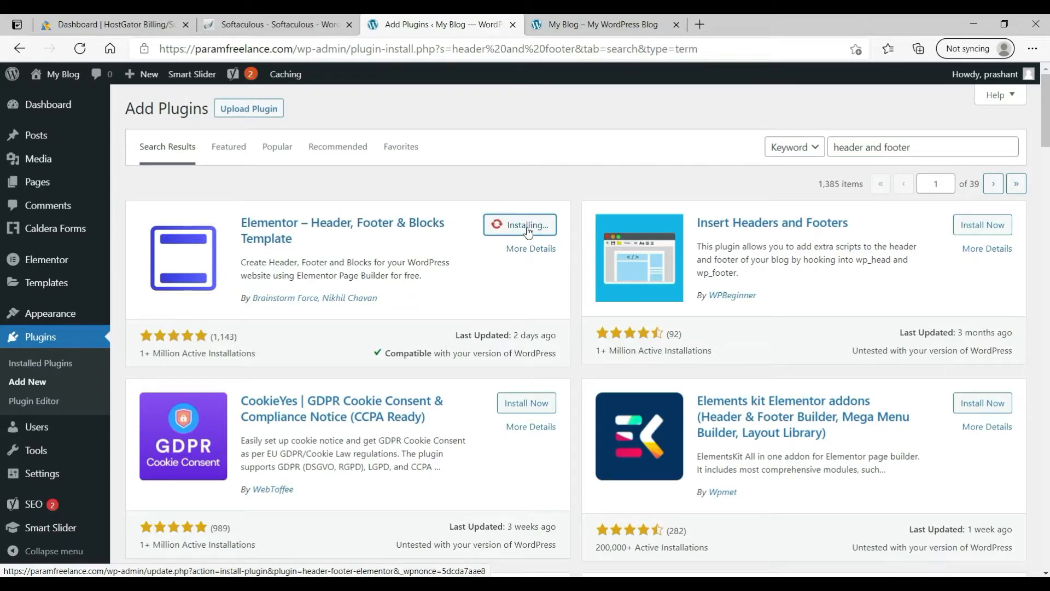
pyautogui.click(528, 228)
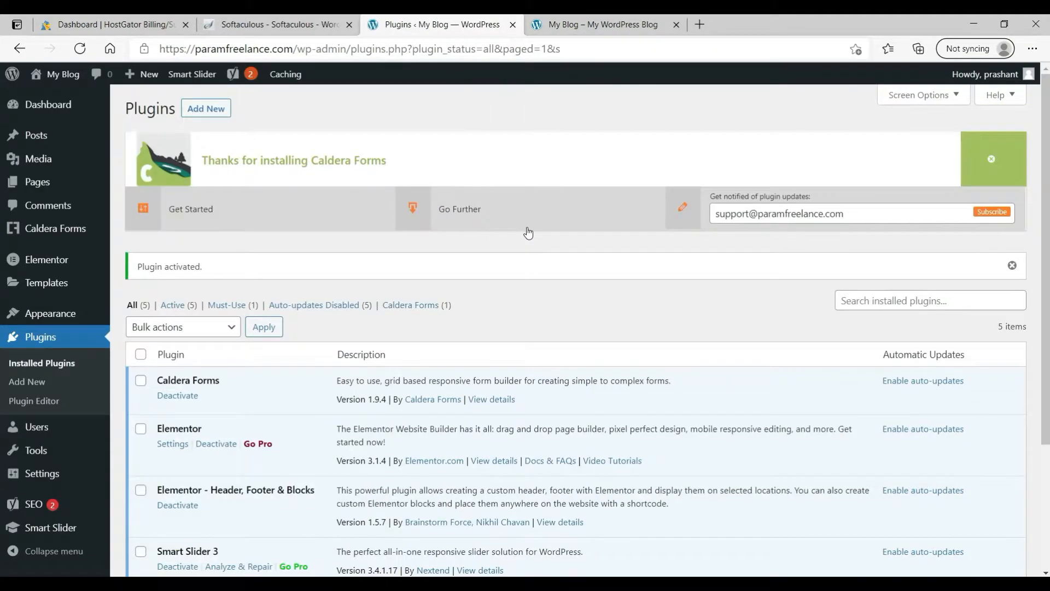
pyautogui.click(213, 109)
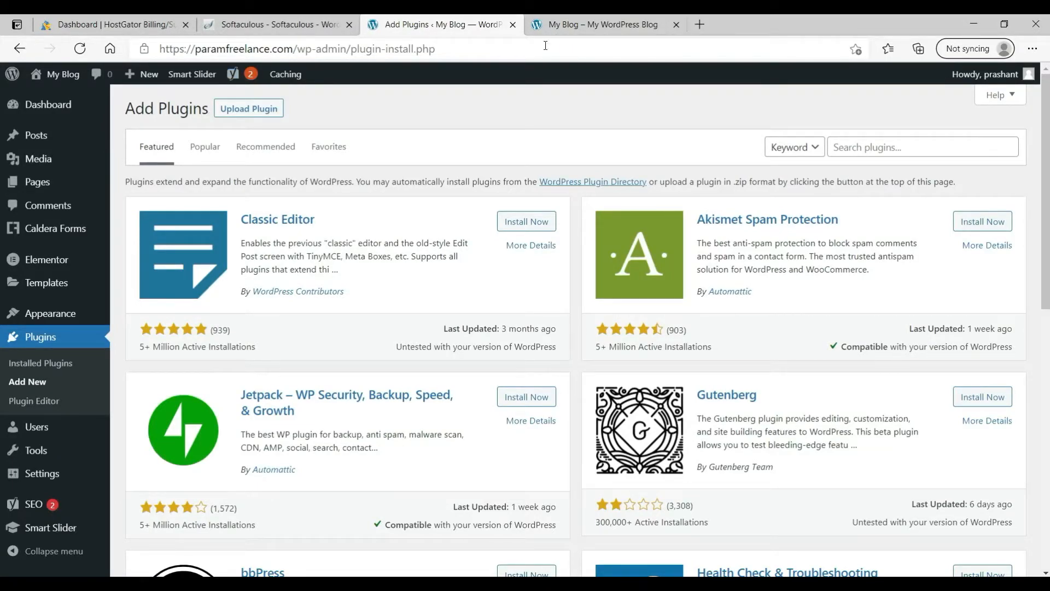
# Step: Search 'strong', then install and activate Strong Testimonials and view its welcome page
pyautogui.click(858, 142)
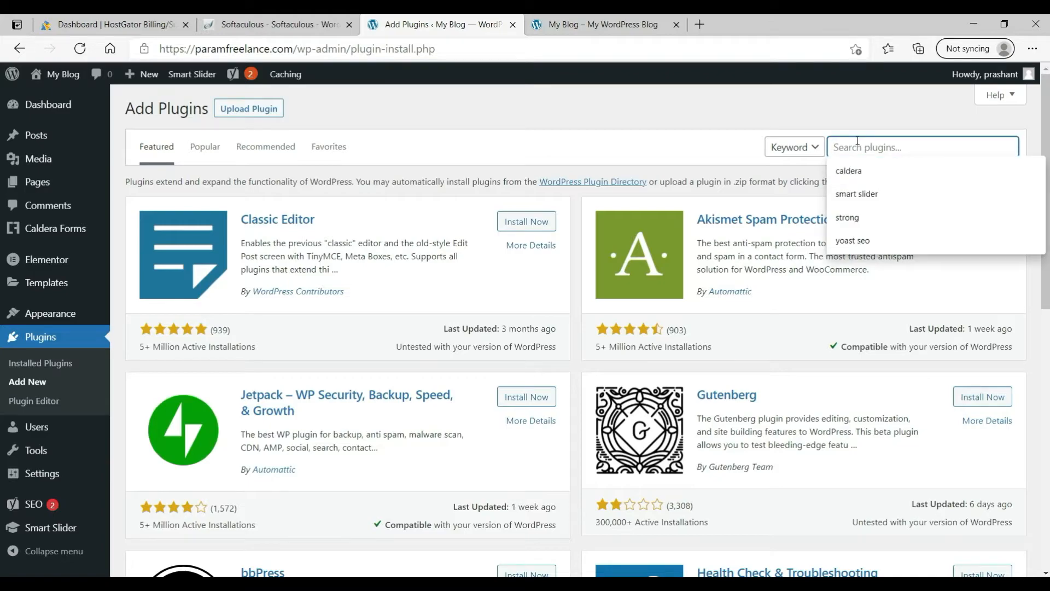
pyautogui.write('strong')
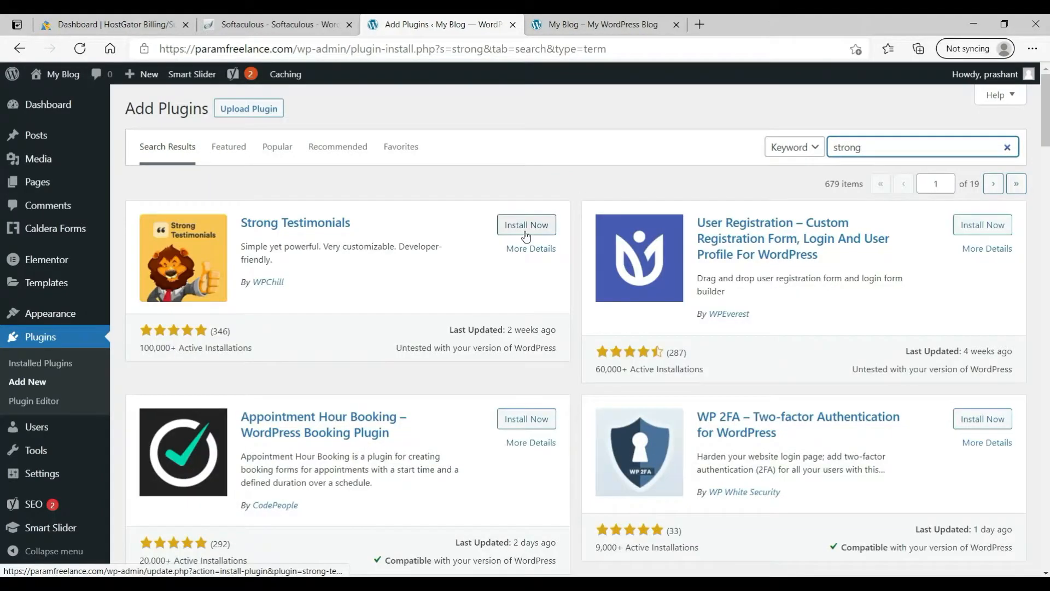
pyautogui.click(525, 230)
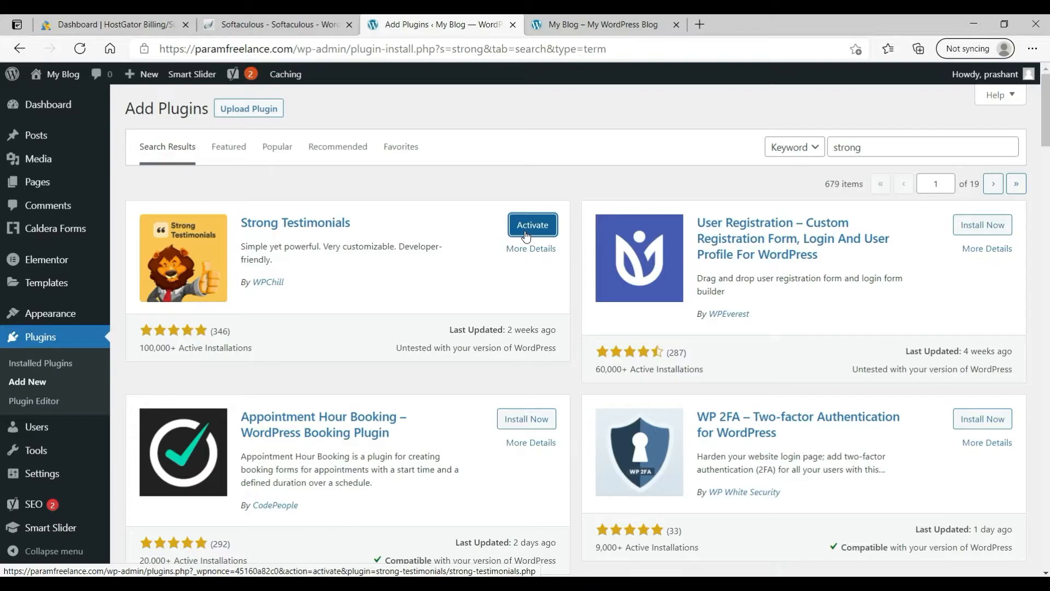
pyautogui.click(539, 228)
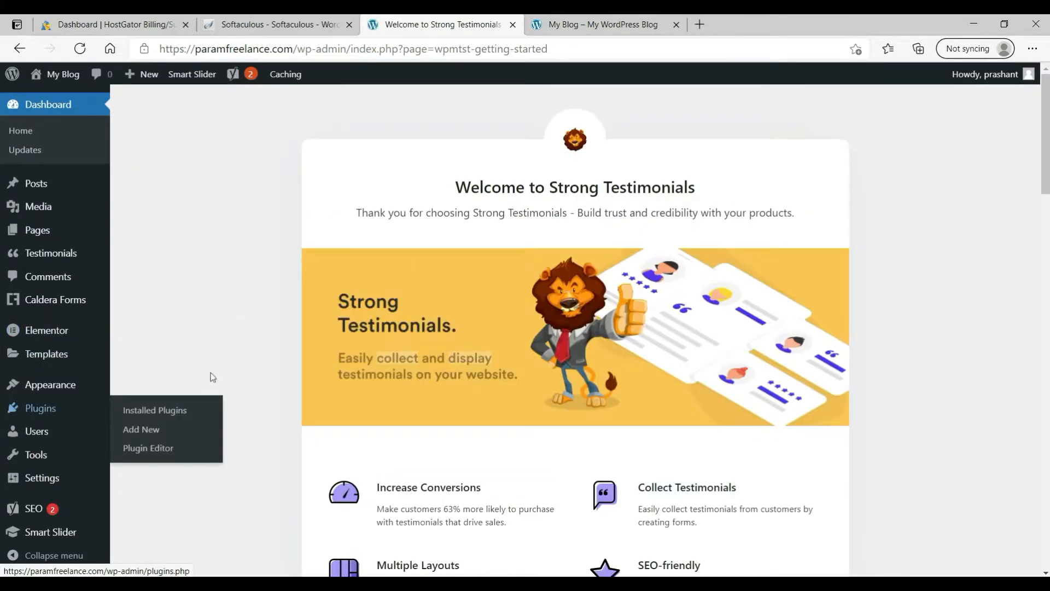
pyautogui.scroll(-2, 183, 375)
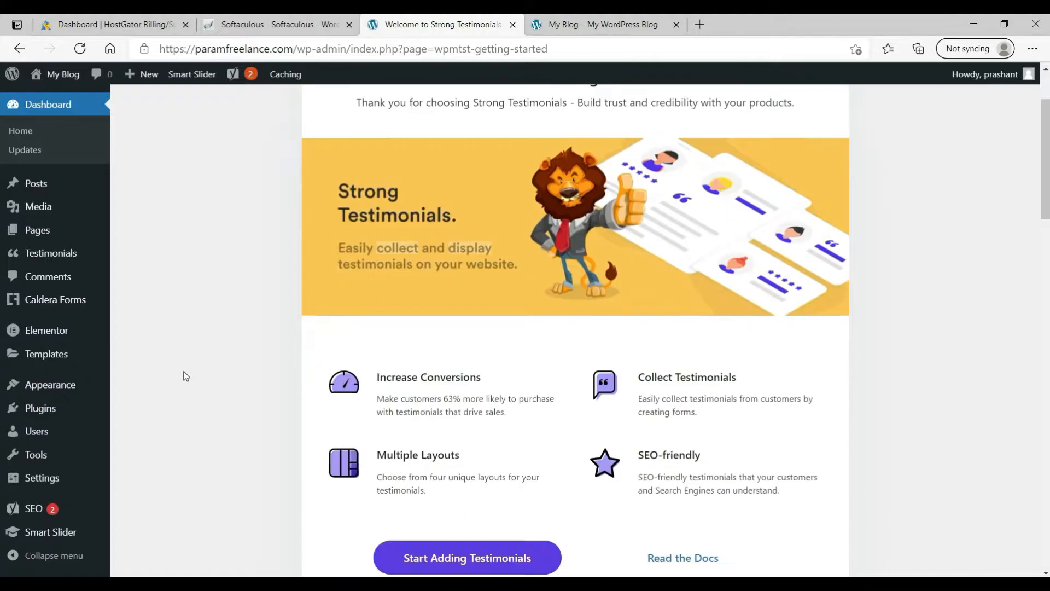
# Step: Bulk-move the Privacy Policy and Sample Page pages to trash, then start a new page
pyautogui.click(53, 234)
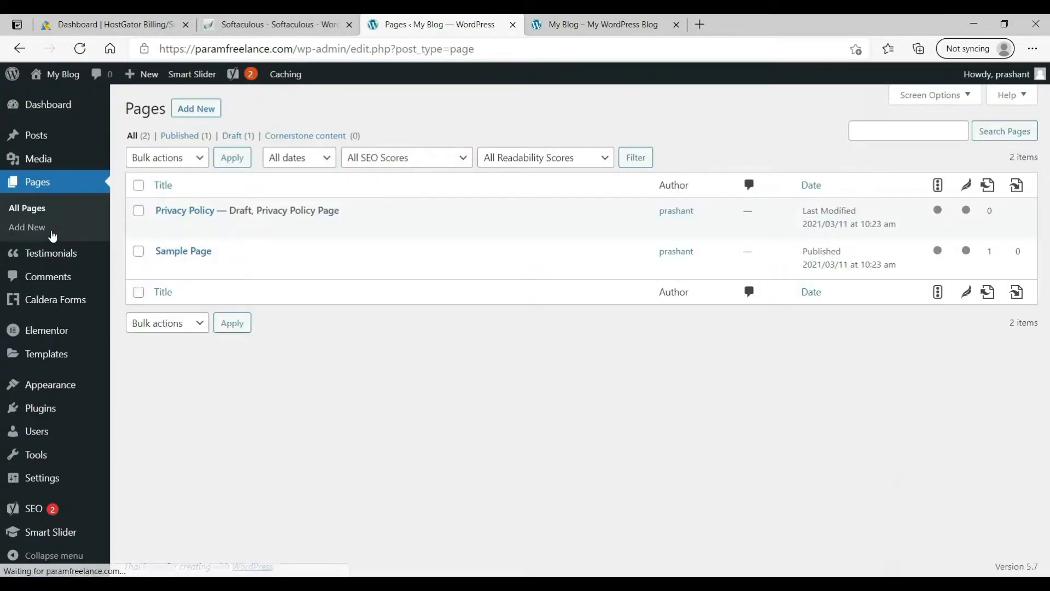
pyautogui.click(138, 185)
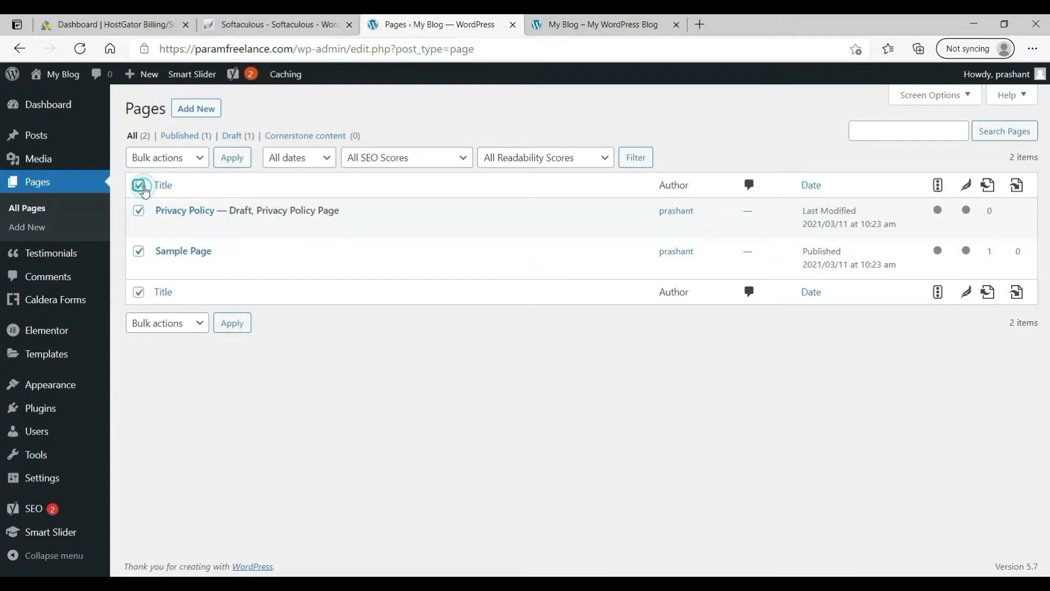
pyautogui.click(182, 159)
pyautogui.click(182, 165)
pyautogui.click(535, 430)
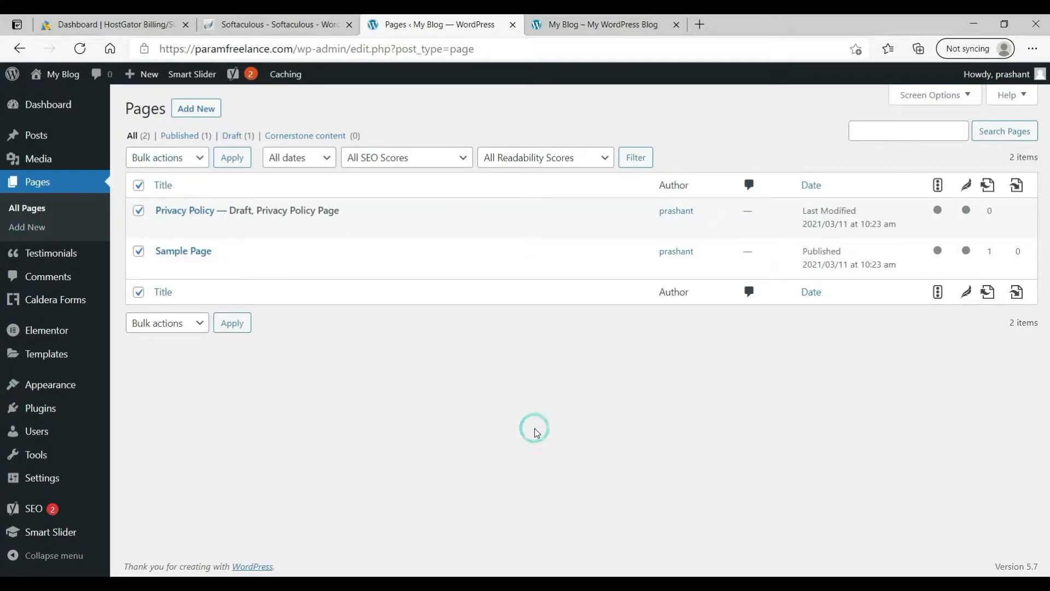
pyautogui.click(195, 159)
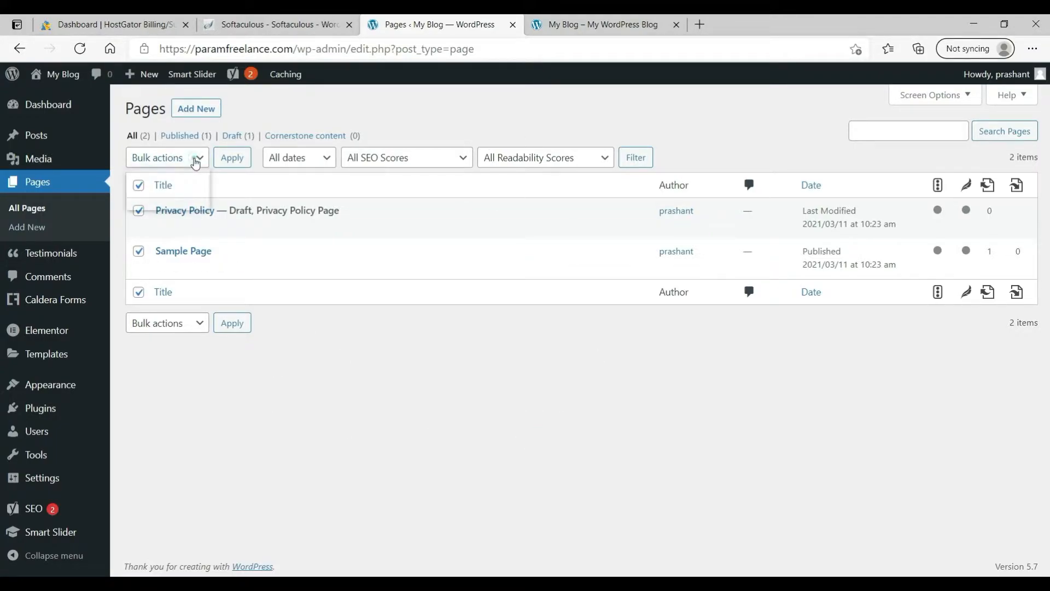
pyautogui.click(164, 204)
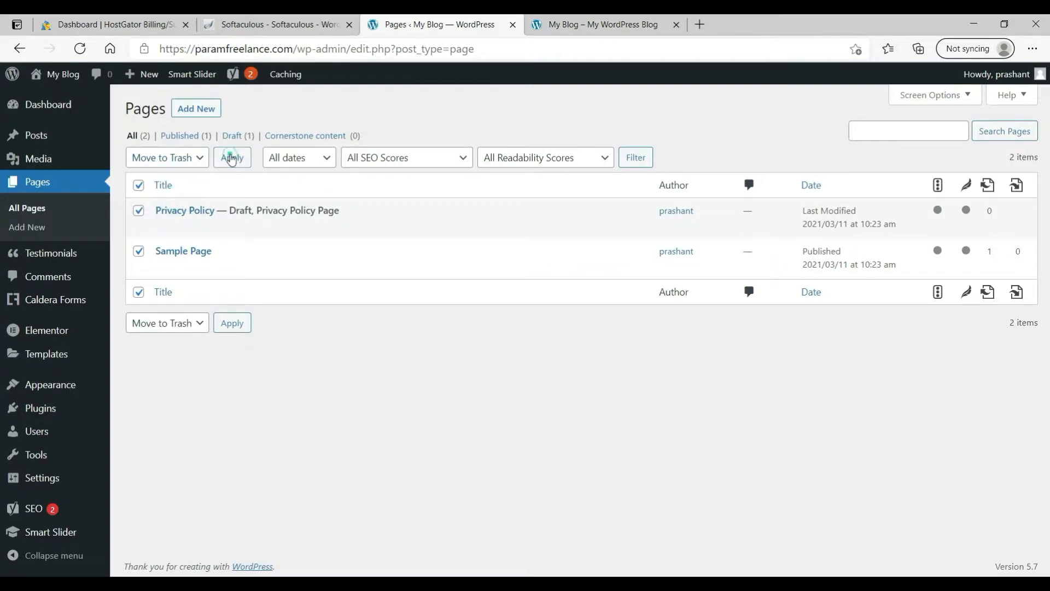
pyautogui.click(231, 158)
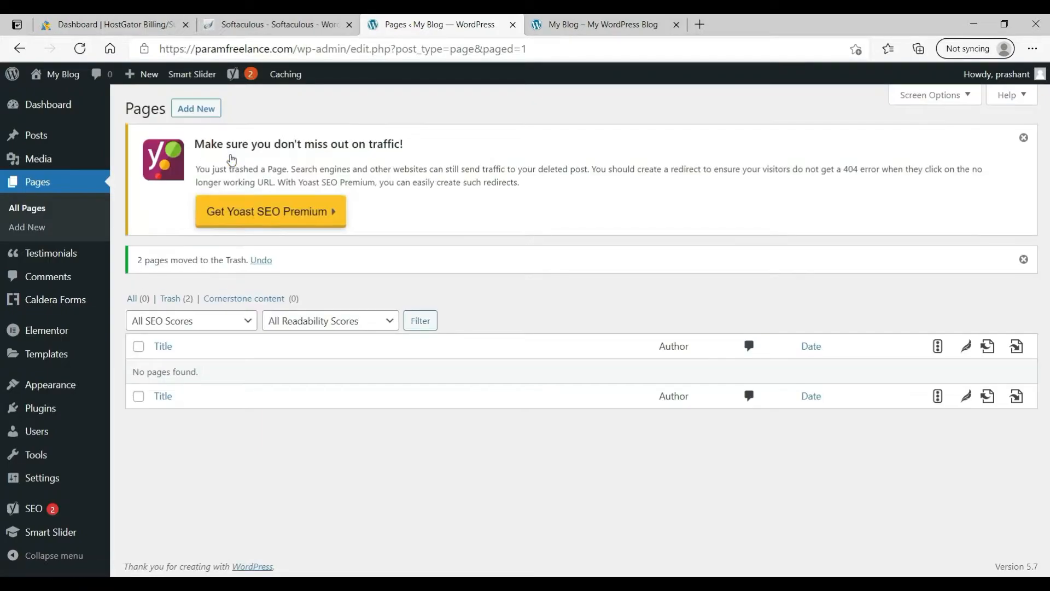
pyautogui.click(201, 114)
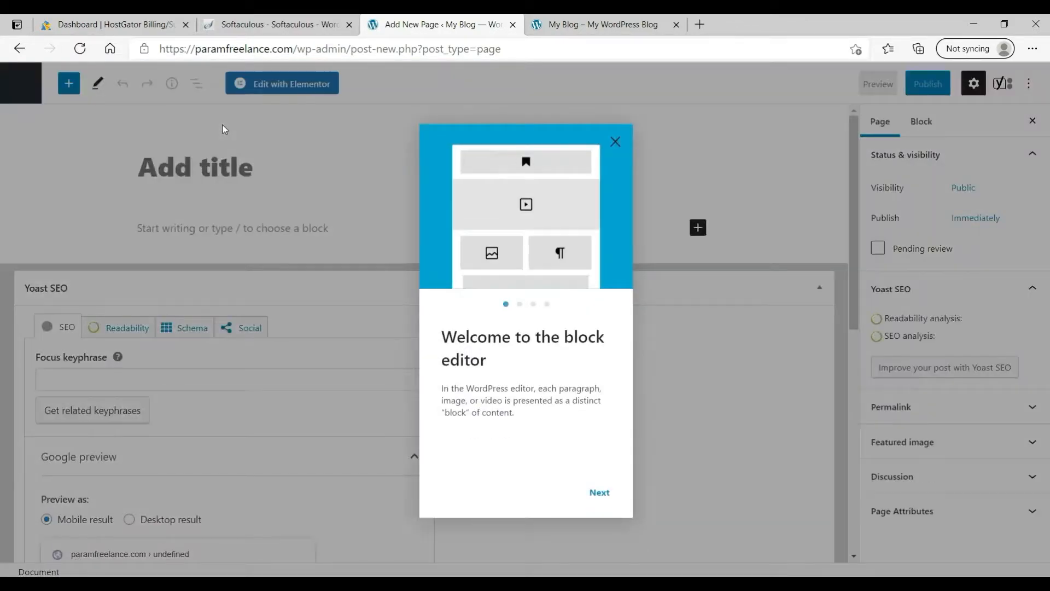
# Step: Title the new page 'Home'
pyautogui.click(615, 142)
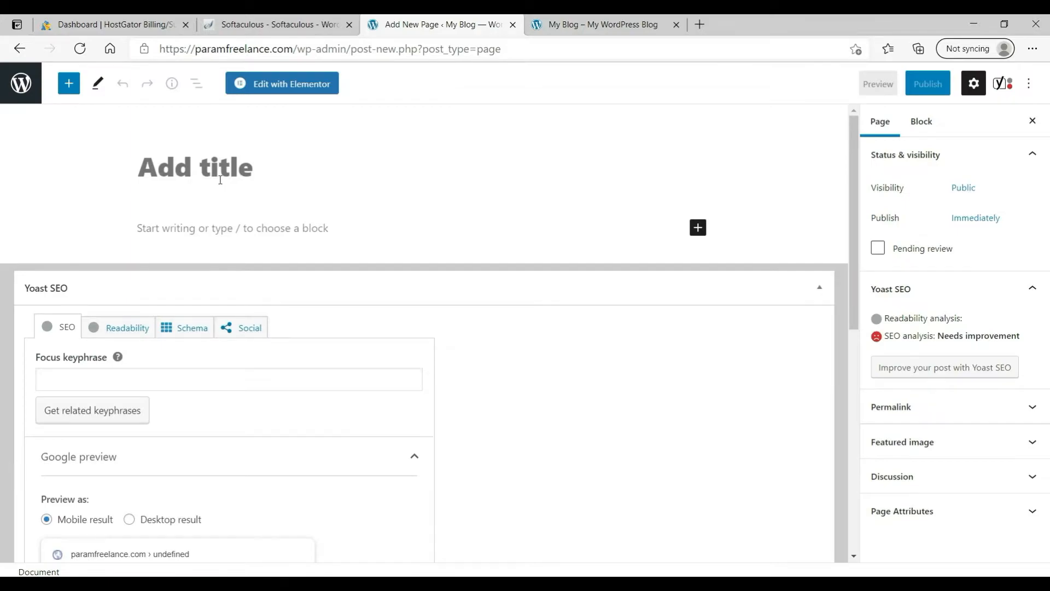
pyautogui.click(220, 180)
pyautogui.write('HOme')
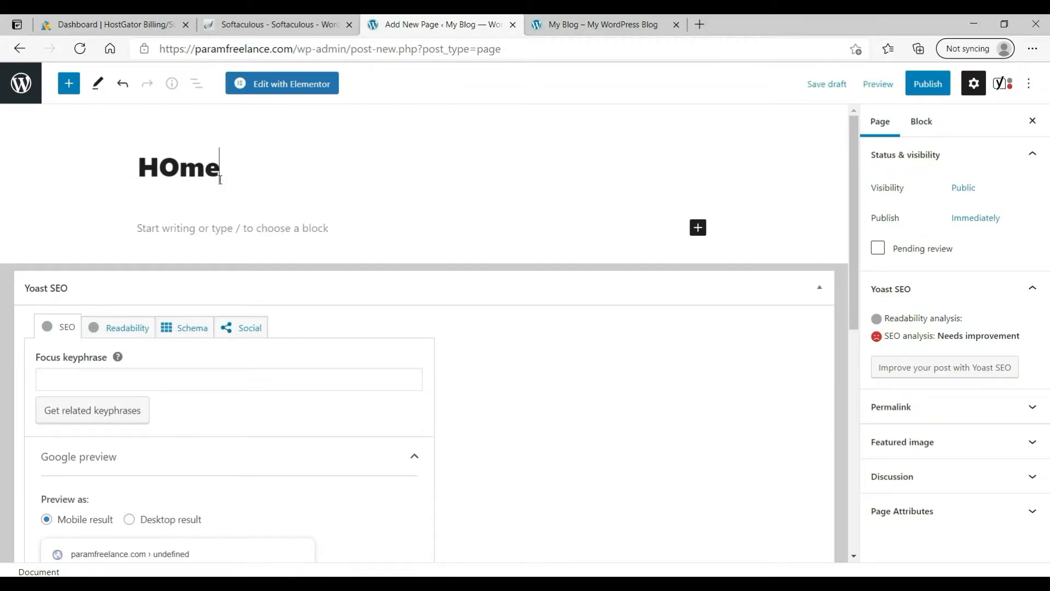
pyautogui.press('BackSpace')
pyautogui.press('BackSpace')
pyautogui.press('BackSpace')
pyautogui.write('ome')
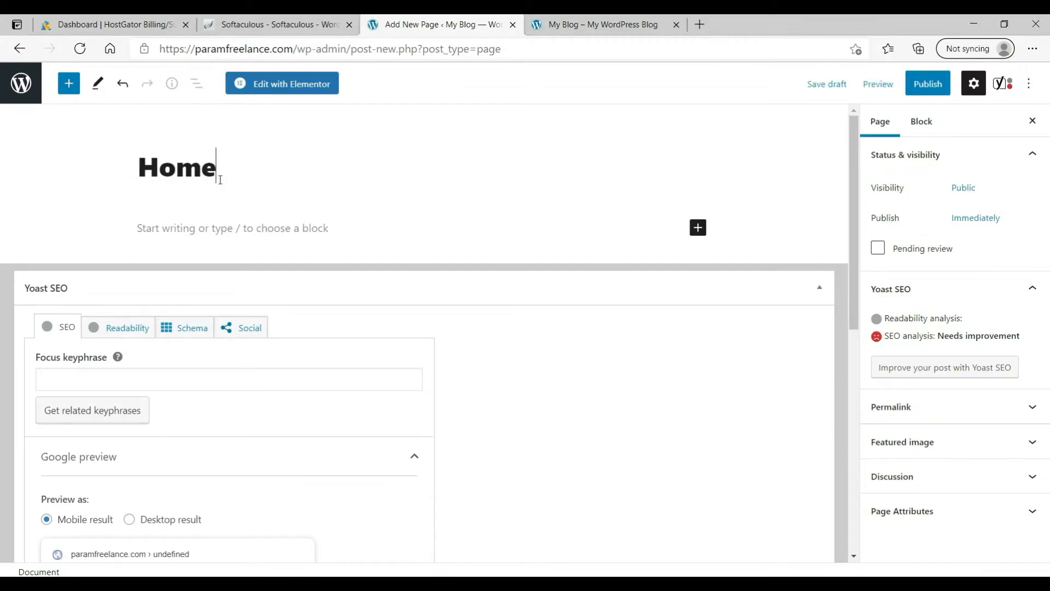
# Step: Give the Home page the Elementor Full Width template and publish it
pyautogui.click(967, 510)
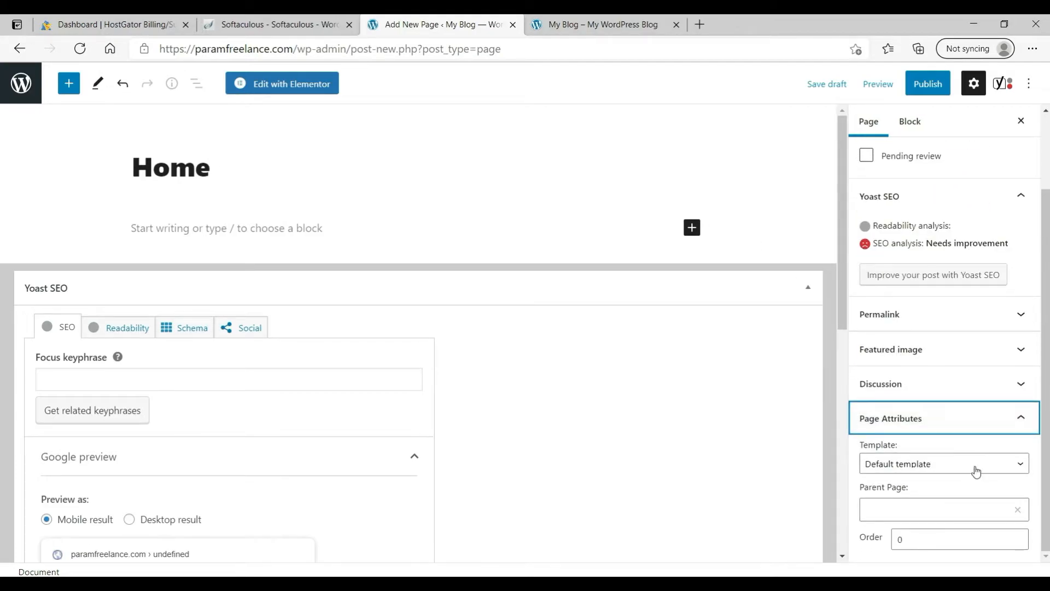
pyautogui.click(976, 464)
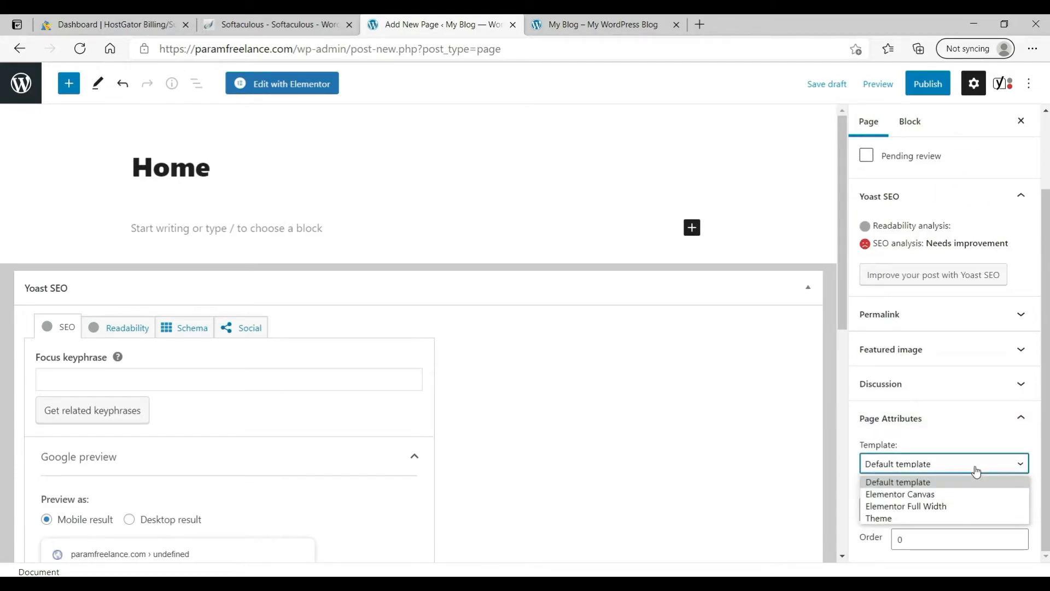
pyautogui.click(963, 501)
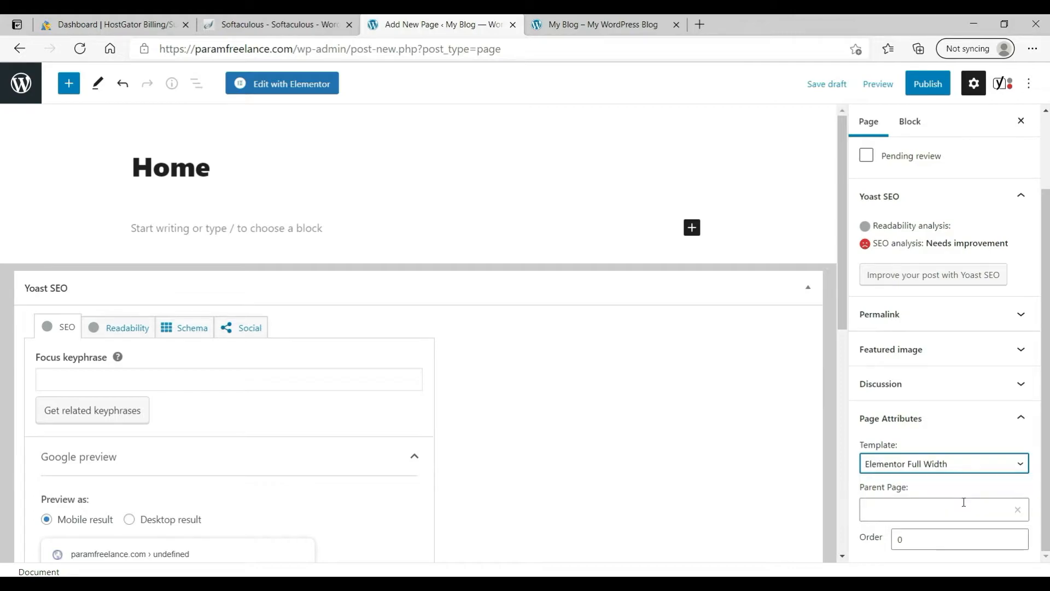
pyautogui.click(920, 89)
pyautogui.click(917, 88)
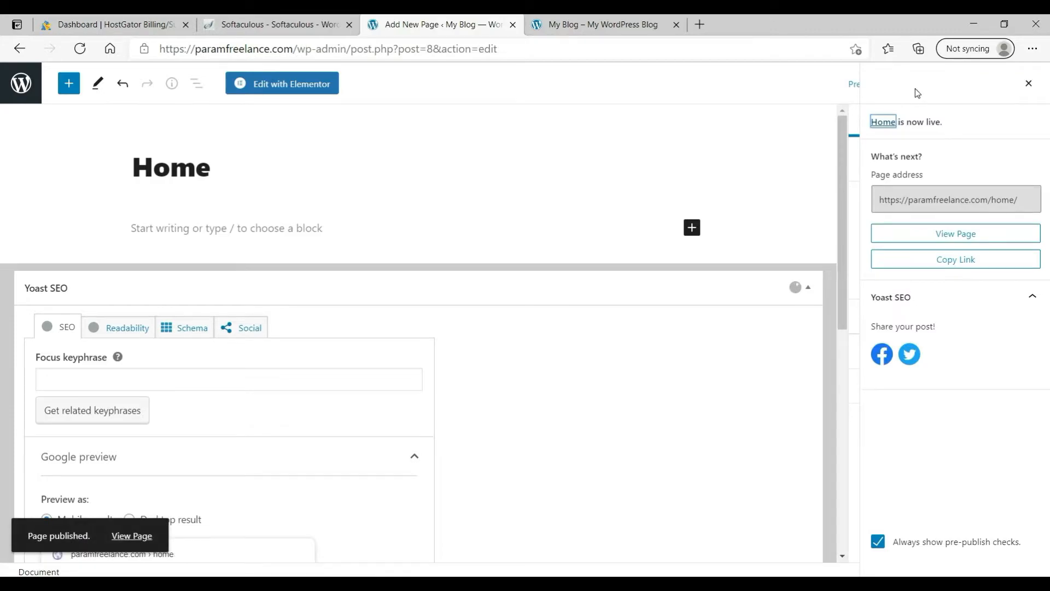
pyautogui.click(24, 84)
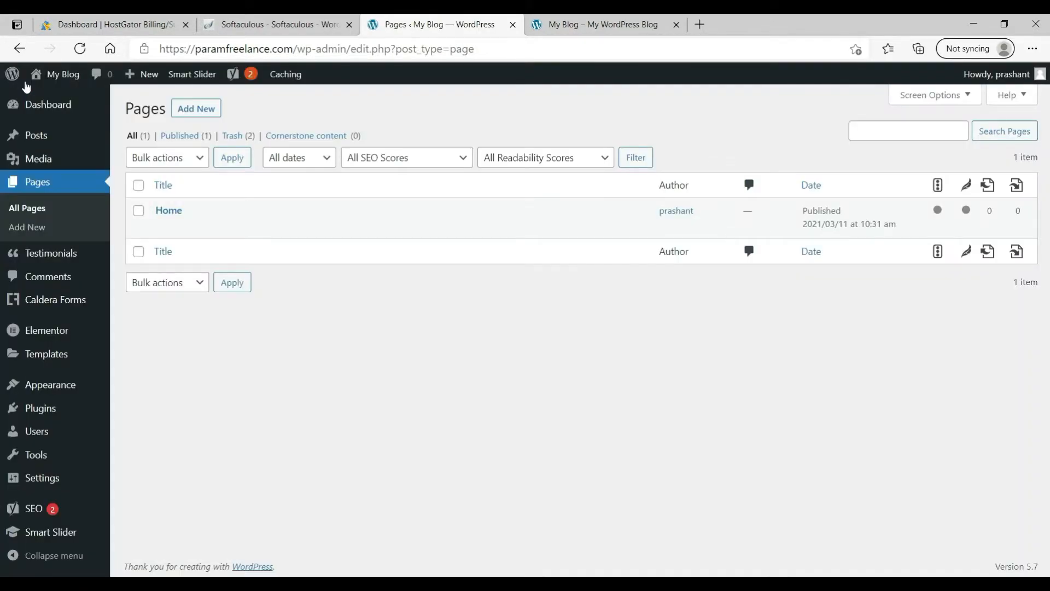
pyautogui.moveTo(75, 471)
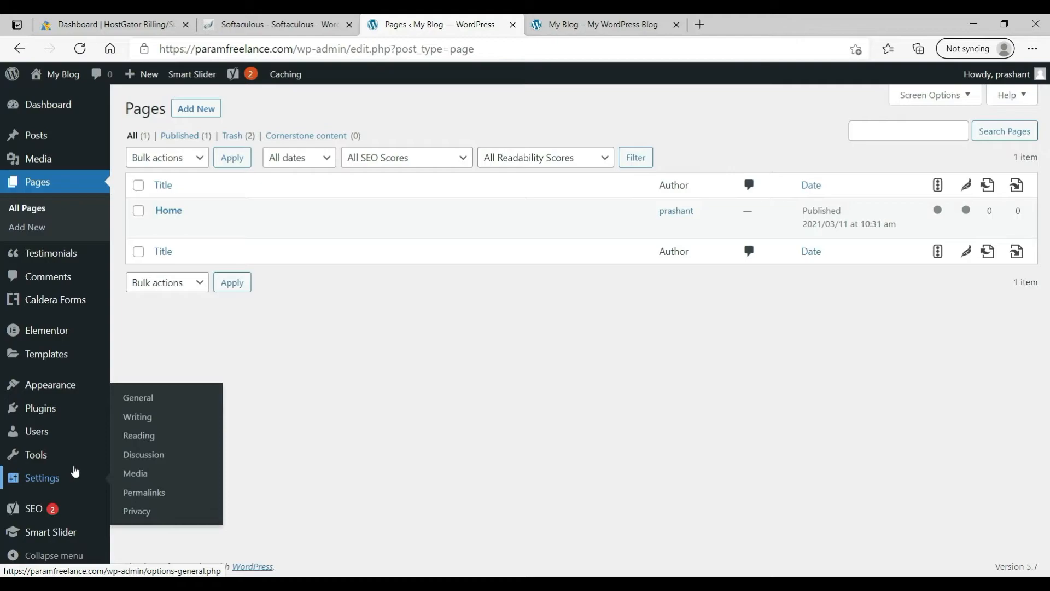
# Step: In Reading settings, make the static Home page the homepage and save
pyautogui.click(146, 439)
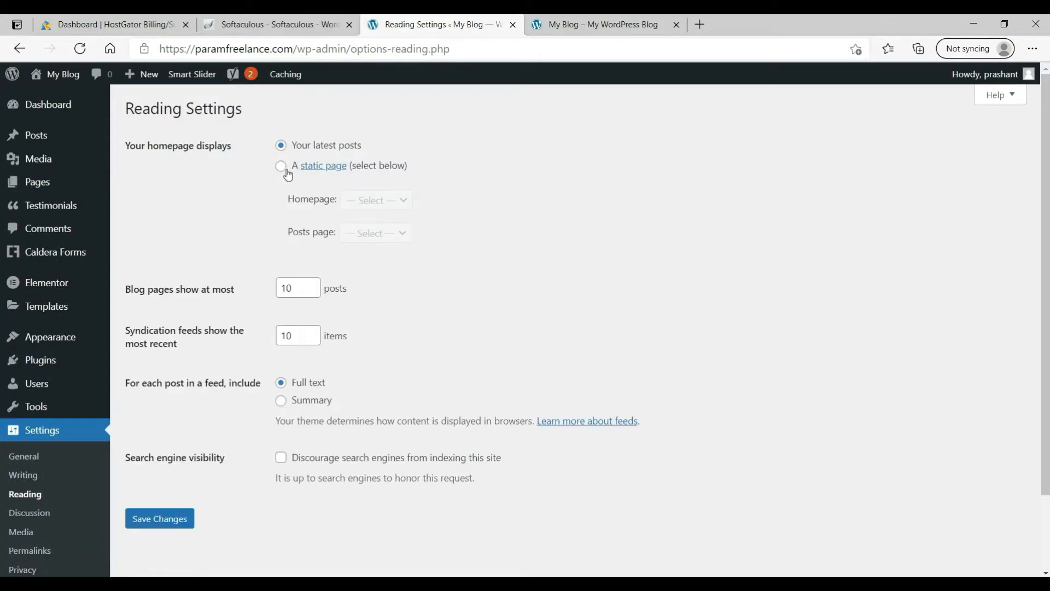
pyautogui.click(281, 167)
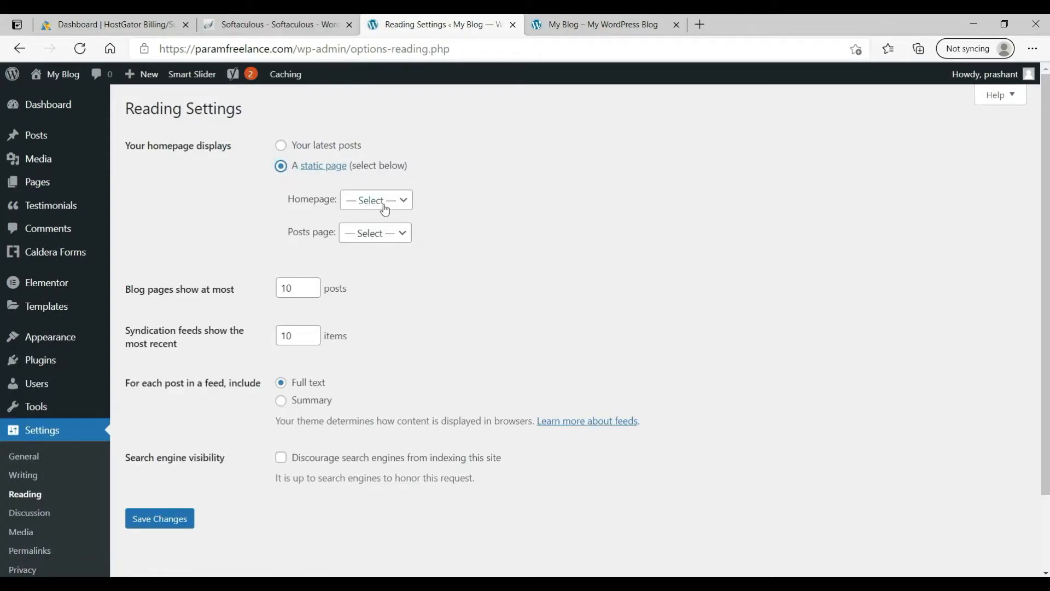
pyautogui.click(397, 204)
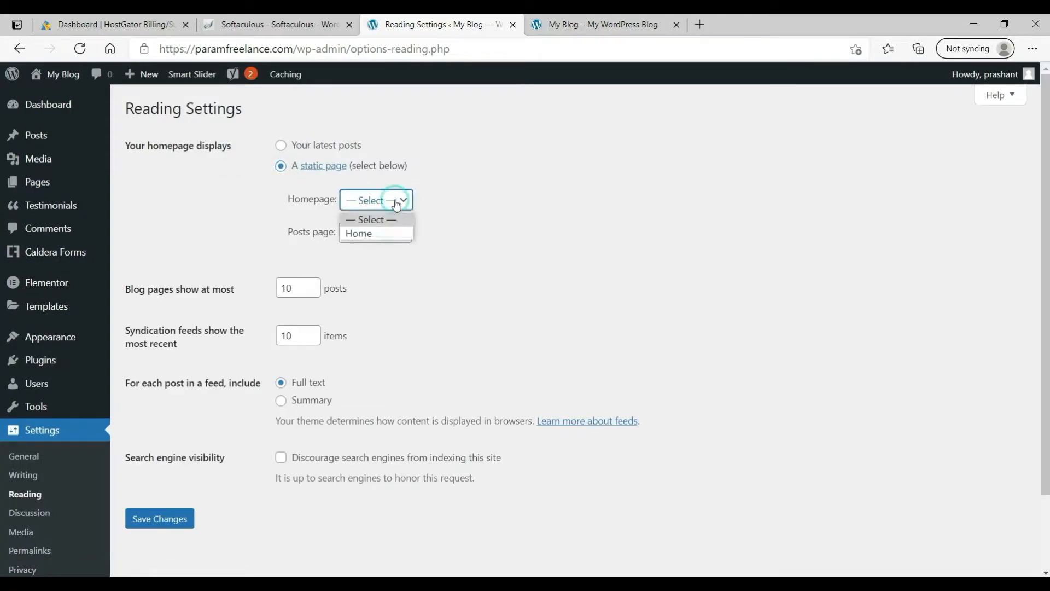
pyautogui.click(383, 238)
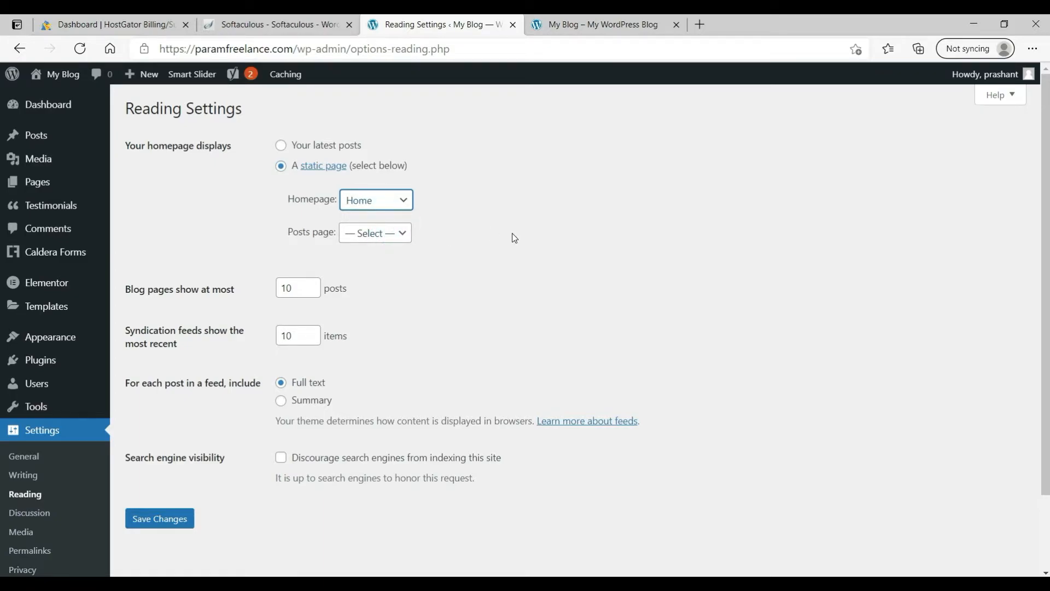
pyautogui.click(155, 520)
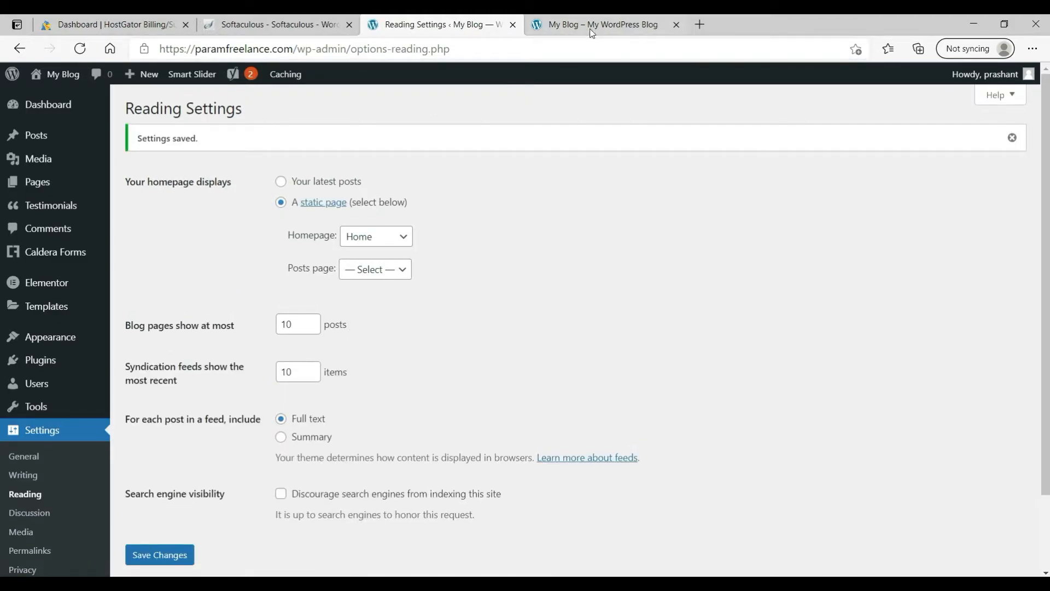
# Step: Reload the live site to confirm Home is now the front page
pyautogui.click(592, 31)
pyautogui.scroll(-3, 507, 285)
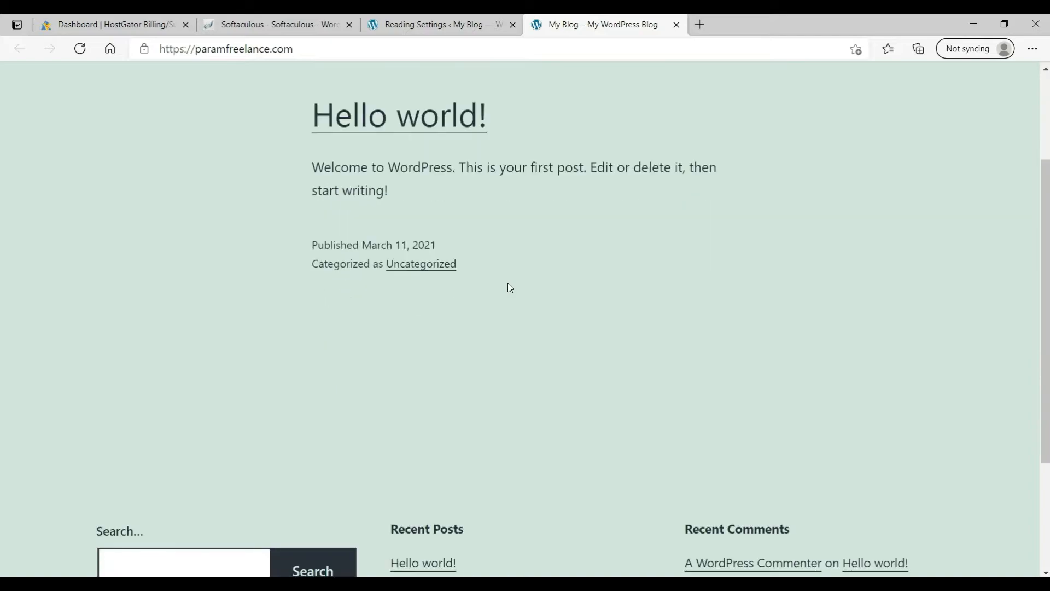
pyautogui.click(85, 56)
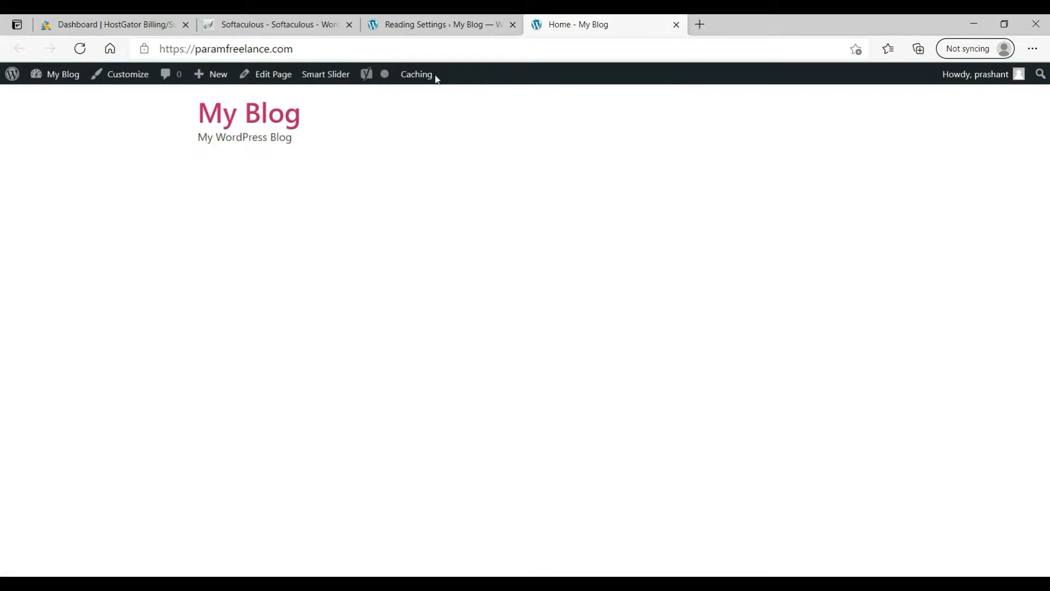
pyautogui.click(460, 26)
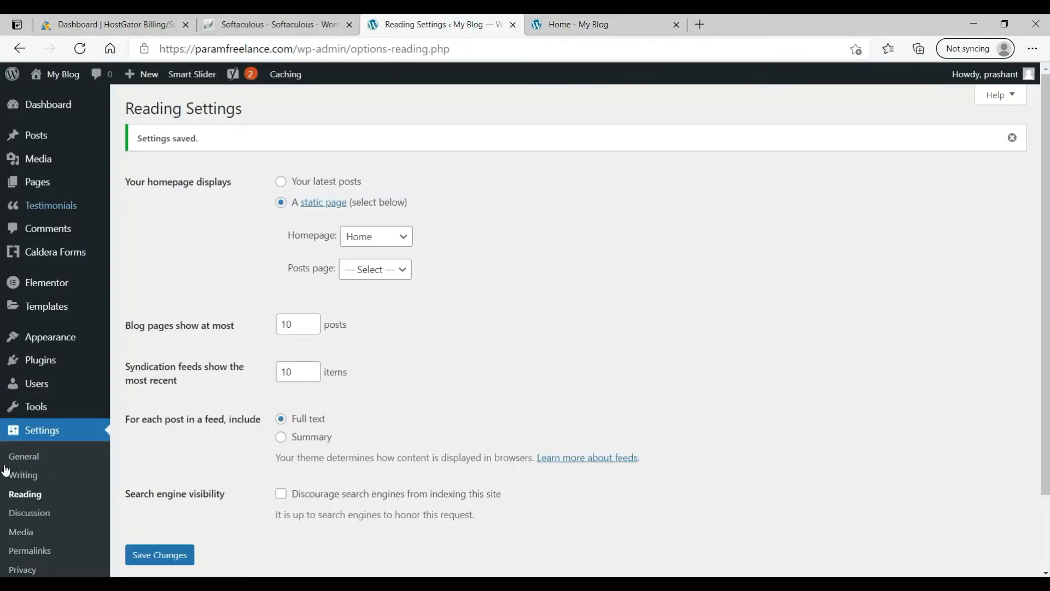
pyautogui.click(27, 457)
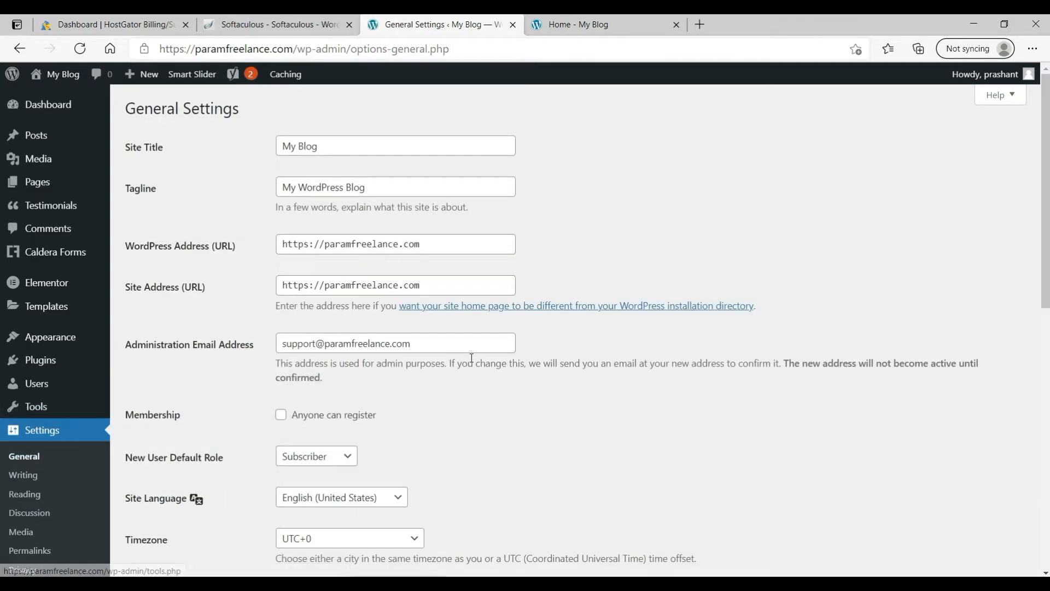
# Step: Set the site title to 'Param Freelance' and tagline to 'Website Design and more', then save
pyautogui.tripleClick(338, 146)
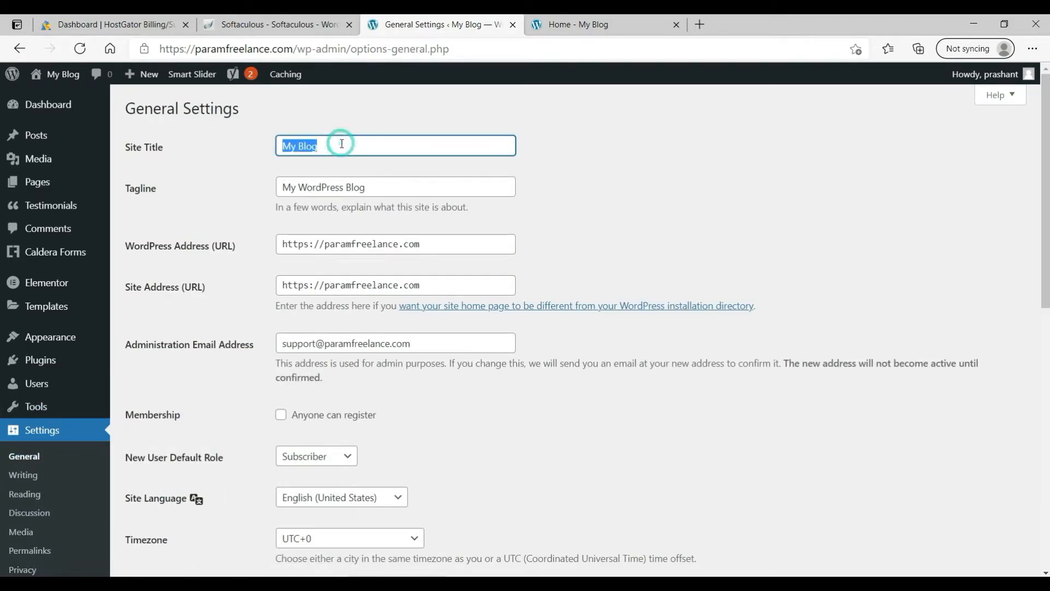
pyautogui.write('Param ')
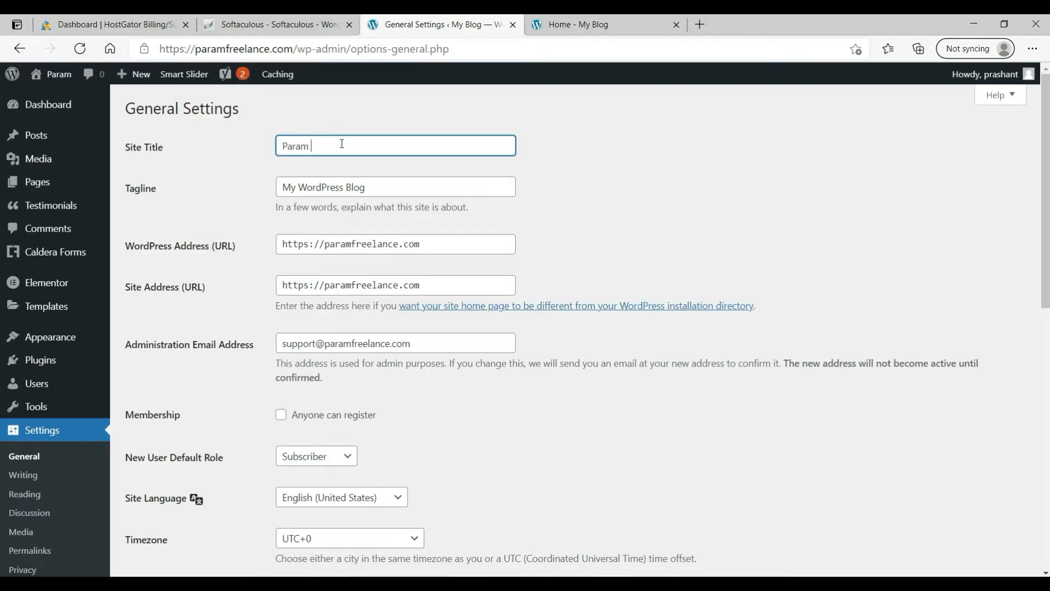
pyautogui.write('Freelance')
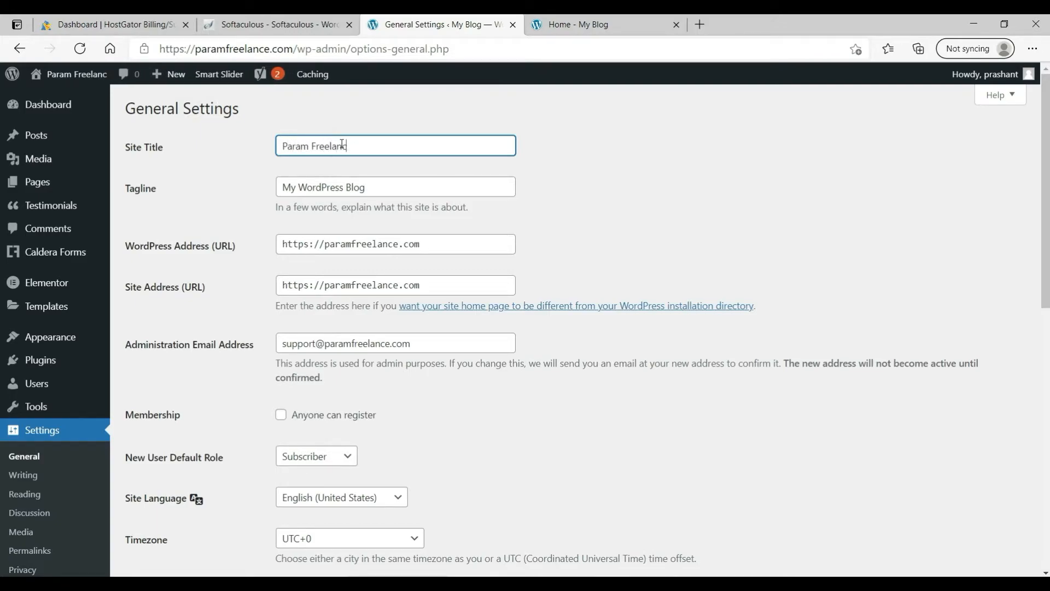
pyautogui.click(394, 201)
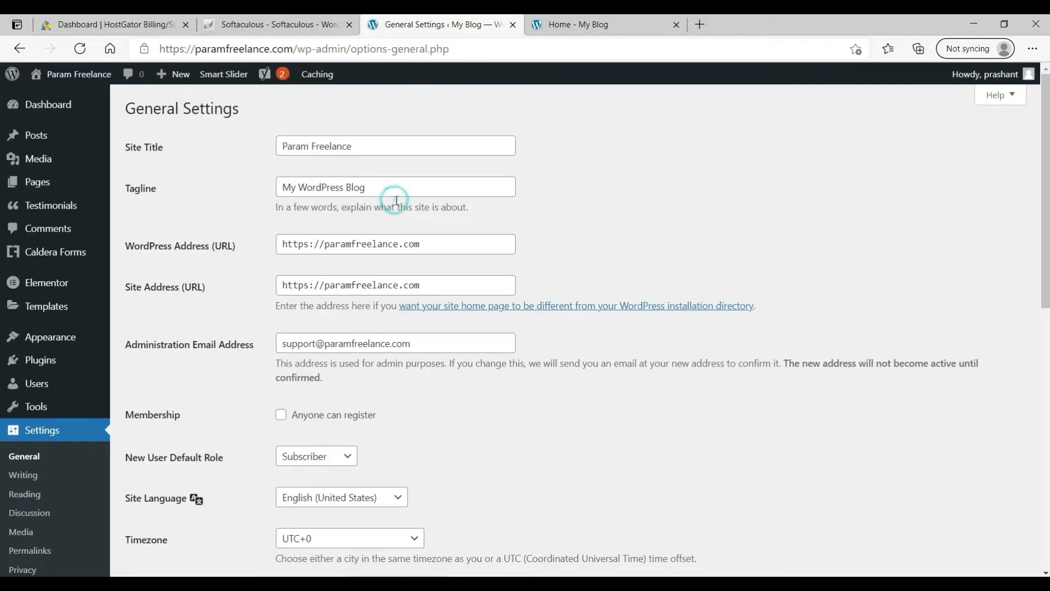
pyautogui.tripleClick(415, 186)
pyautogui.write('We')
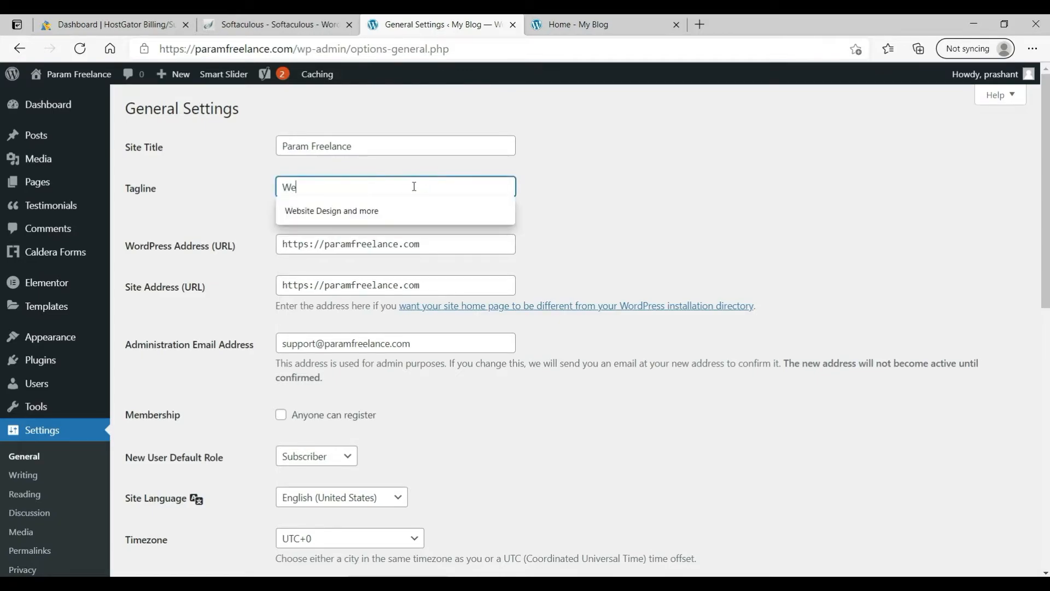
pyautogui.write('bsite Design and more')
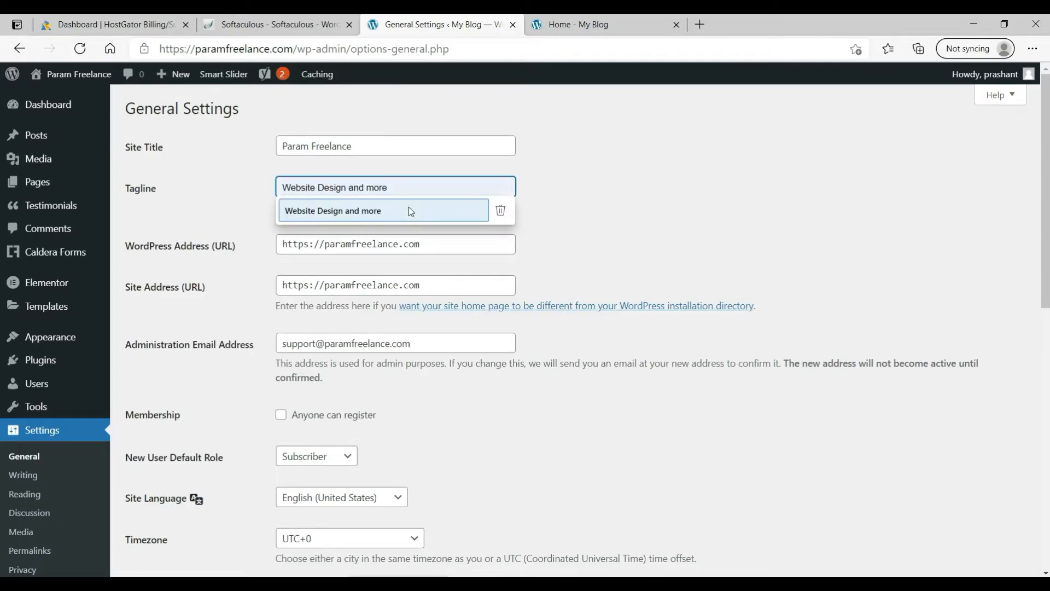
pyautogui.click(409, 208)
pyautogui.click(623, 207)
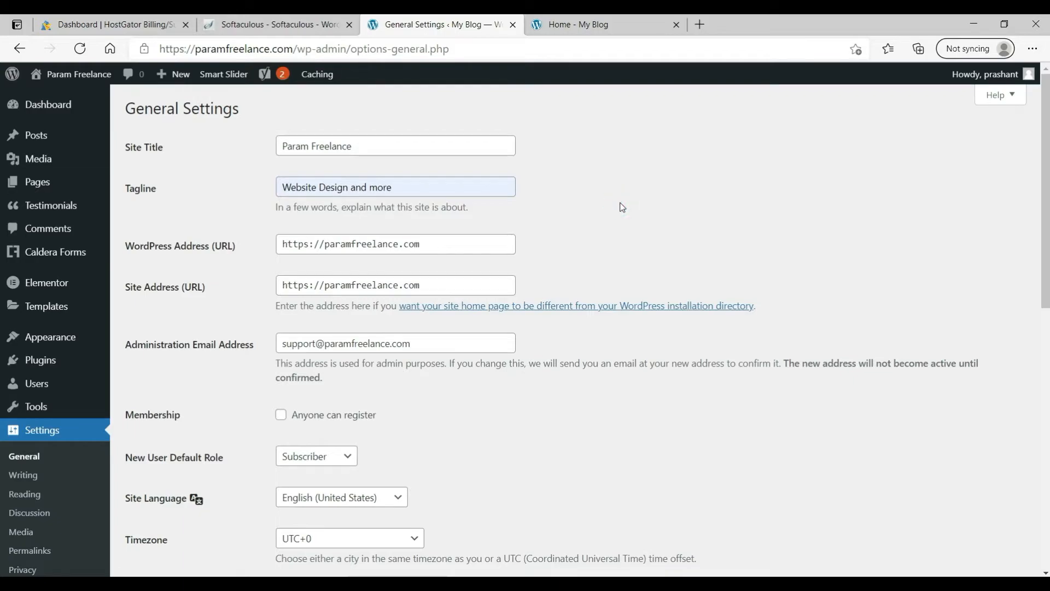
pyautogui.scroll(-10, 623, 207)
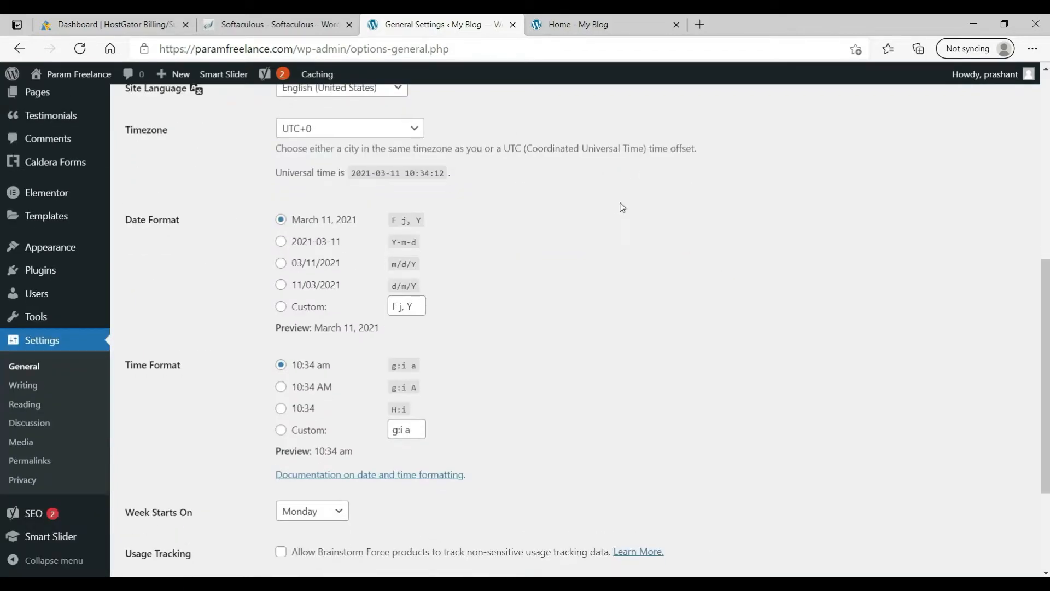
pyautogui.click(152, 508)
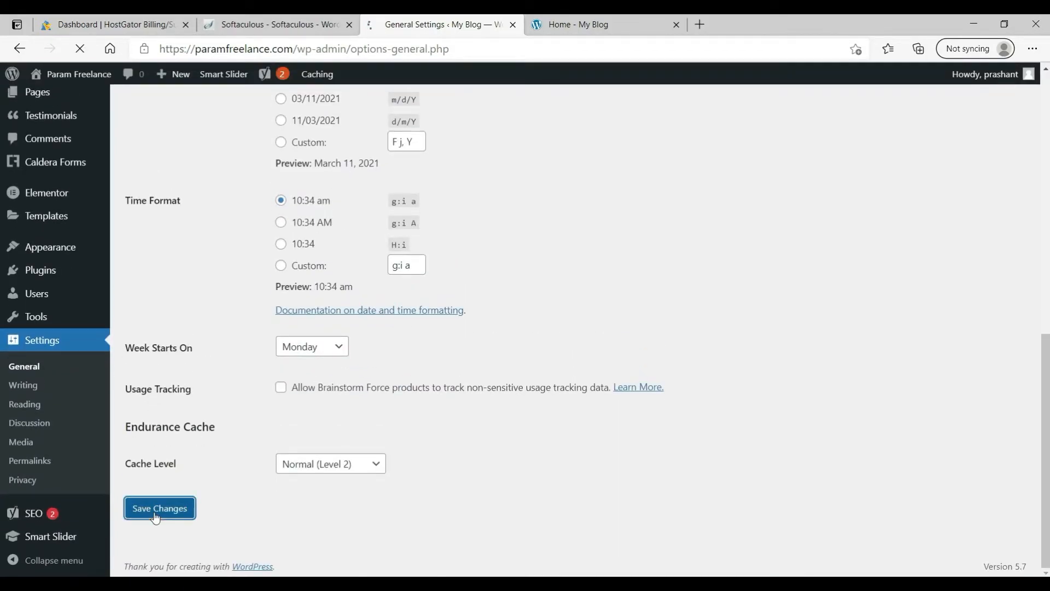
# Step: Reload the live site to verify the new title and tagline appear
pyautogui.click(586, 24)
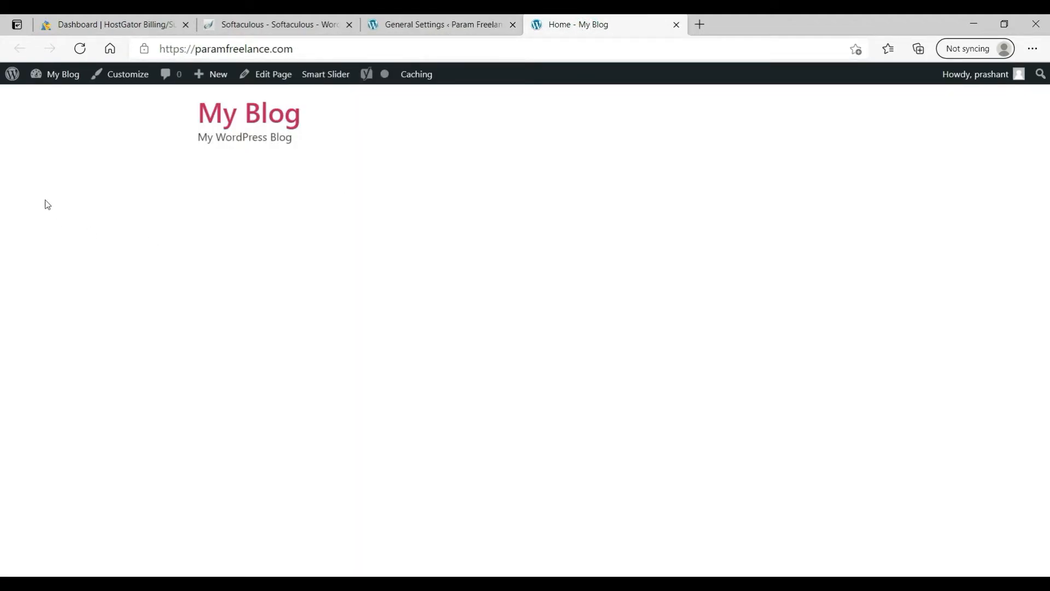
pyautogui.click(79, 49)
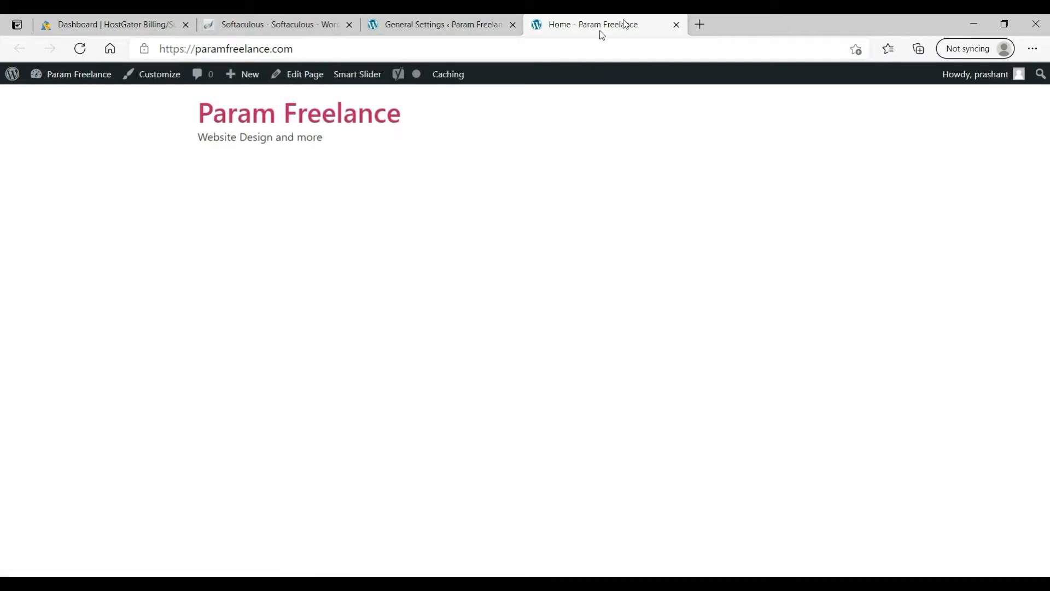
pyautogui.click(400, 29)
pyautogui.scroll(-4, 162, 436)
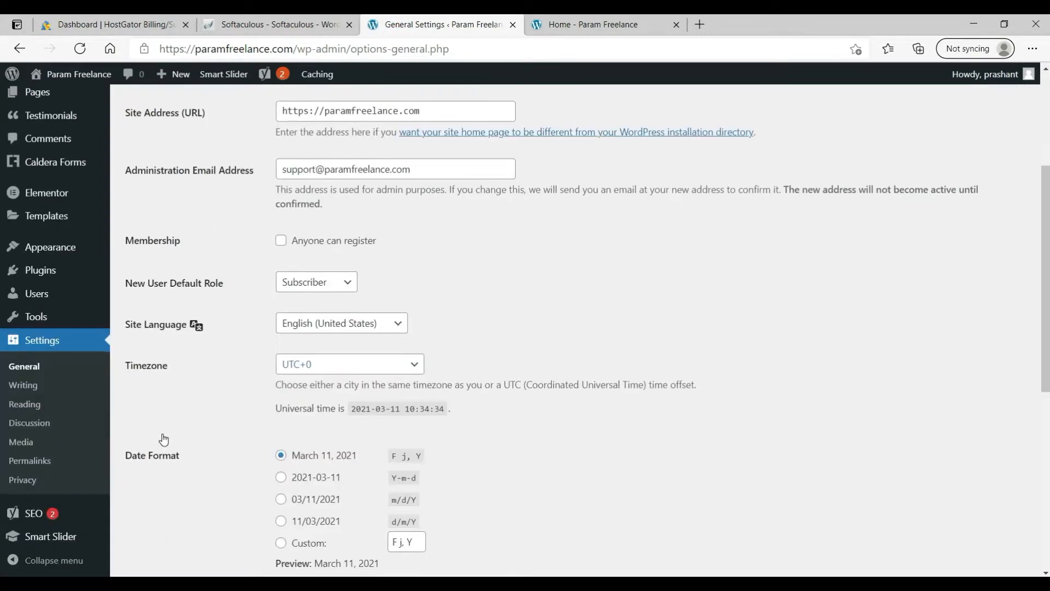
pyautogui.scroll(4, 163, 438)
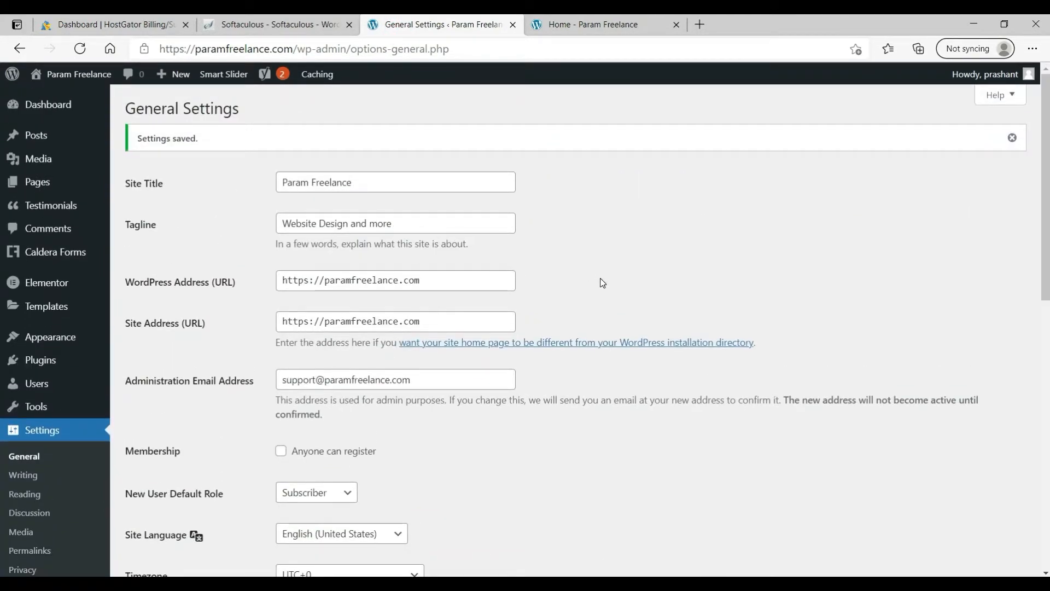
pyautogui.click(601, 25)
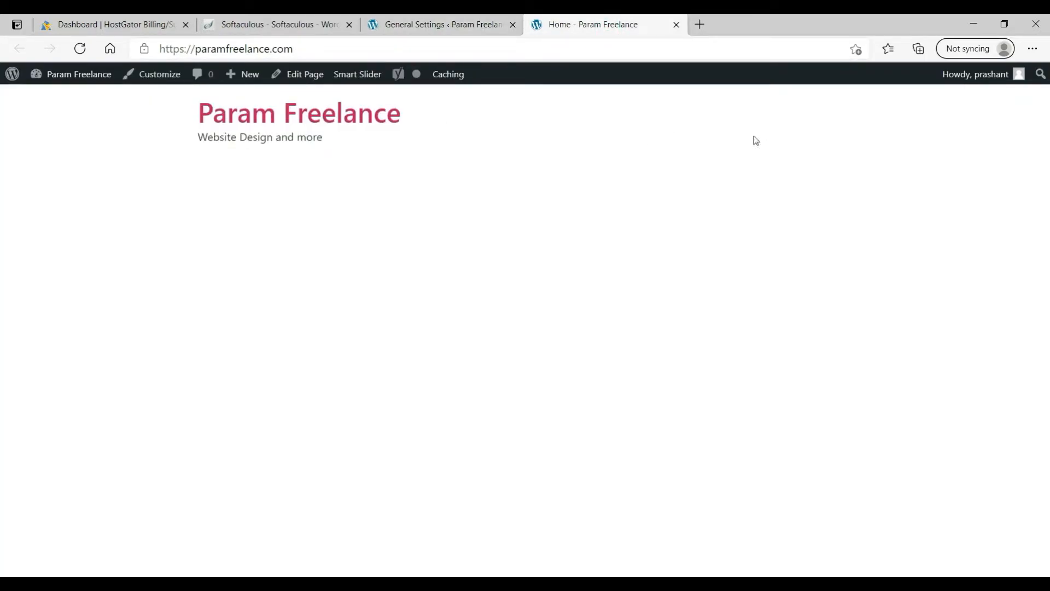
pyautogui.click(453, 24)
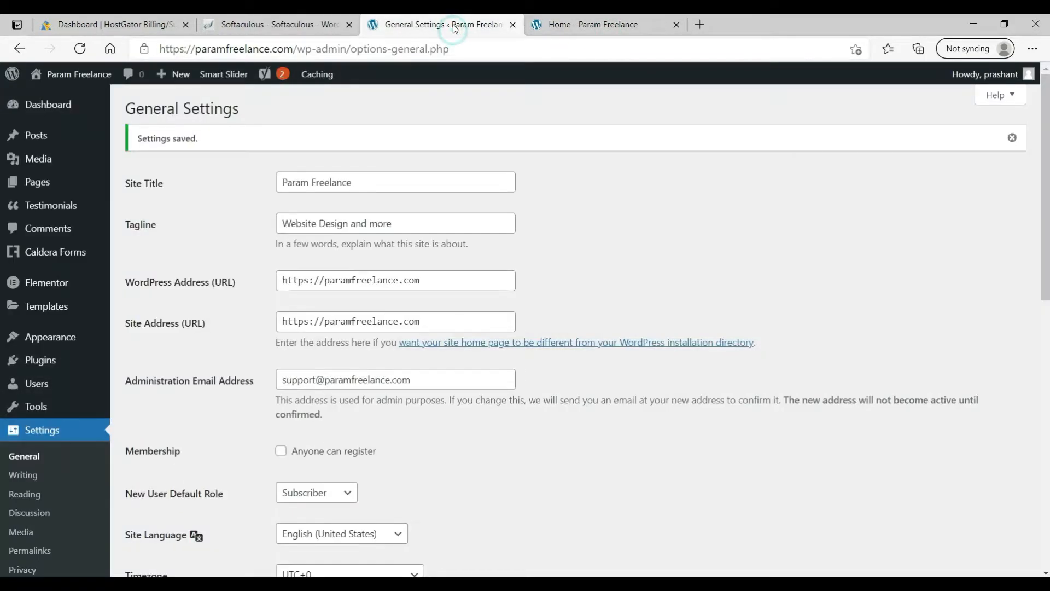
# Step: Create a new navigation menu named 'Main Menu'
pyautogui.moveTo(70, 340)
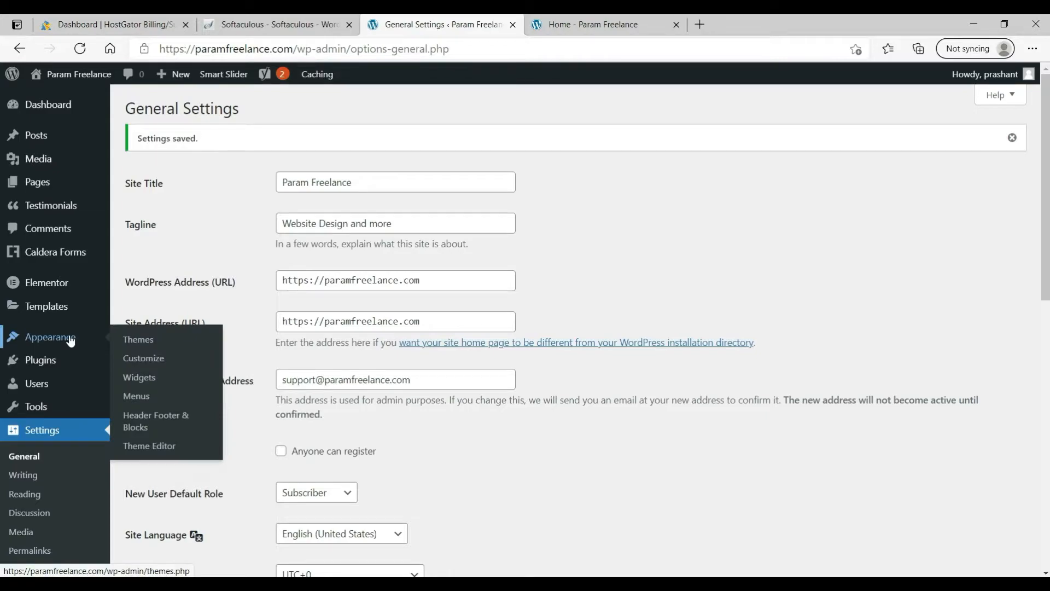
pyautogui.click(145, 395)
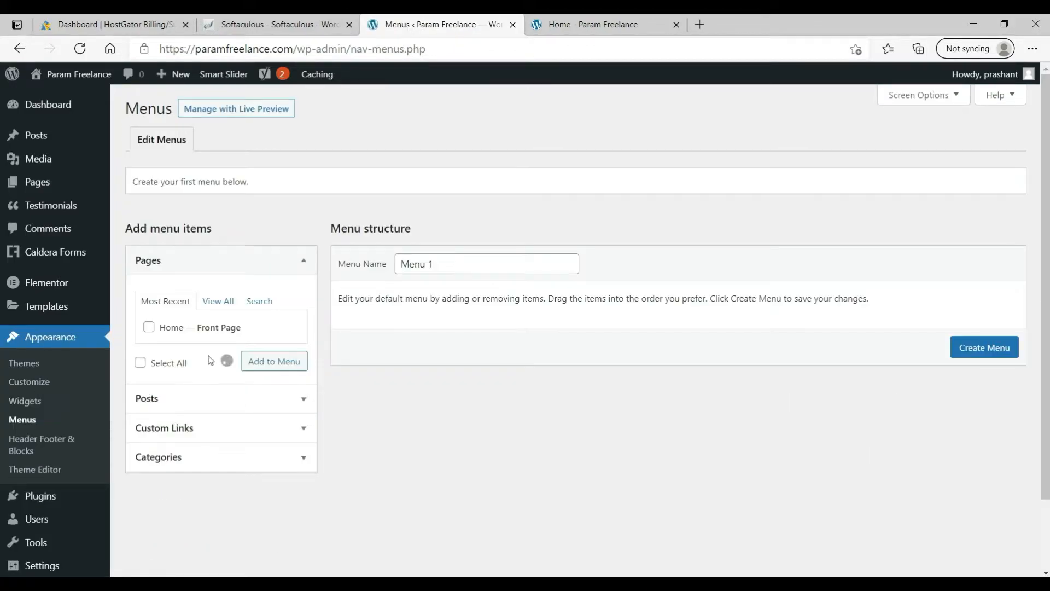
pyautogui.click(481, 263)
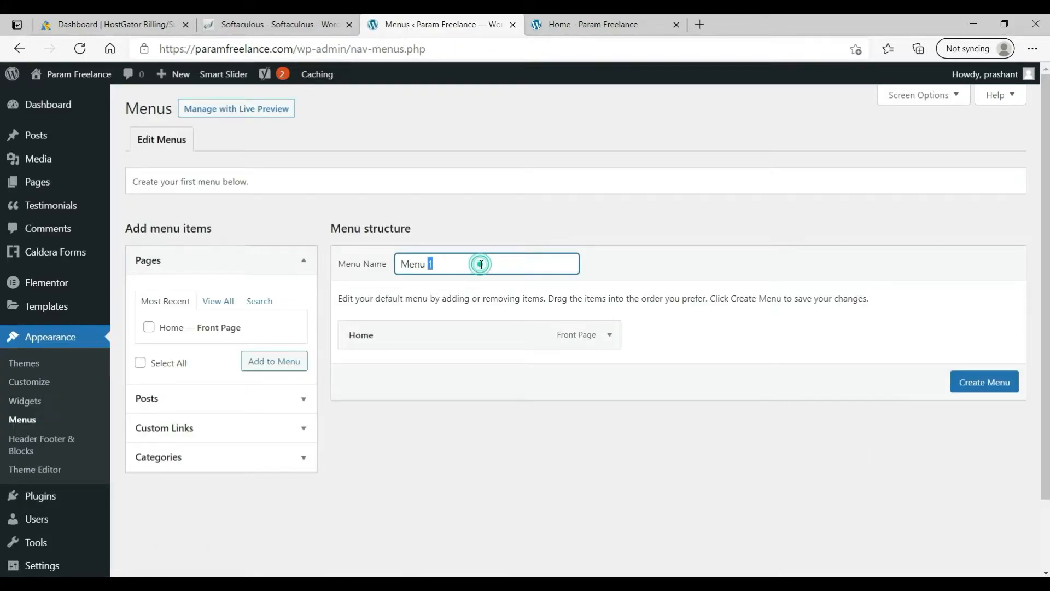
pyautogui.doubleClick(481, 264)
pyautogui.tripleClick(481, 265)
pyautogui.write('Ma')
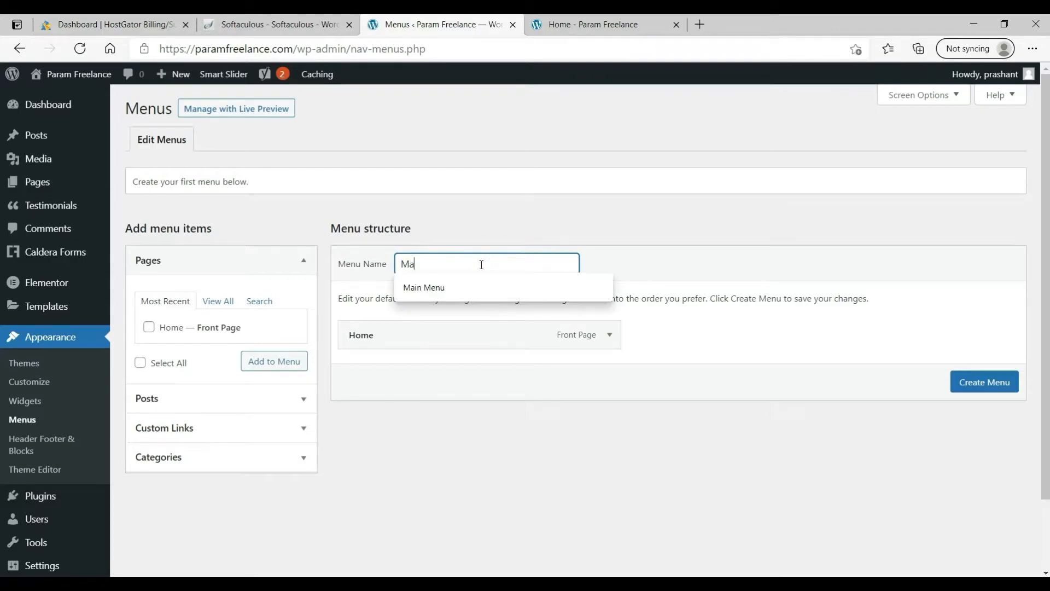
pyautogui.write('in Menu')
pyautogui.click(468, 288)
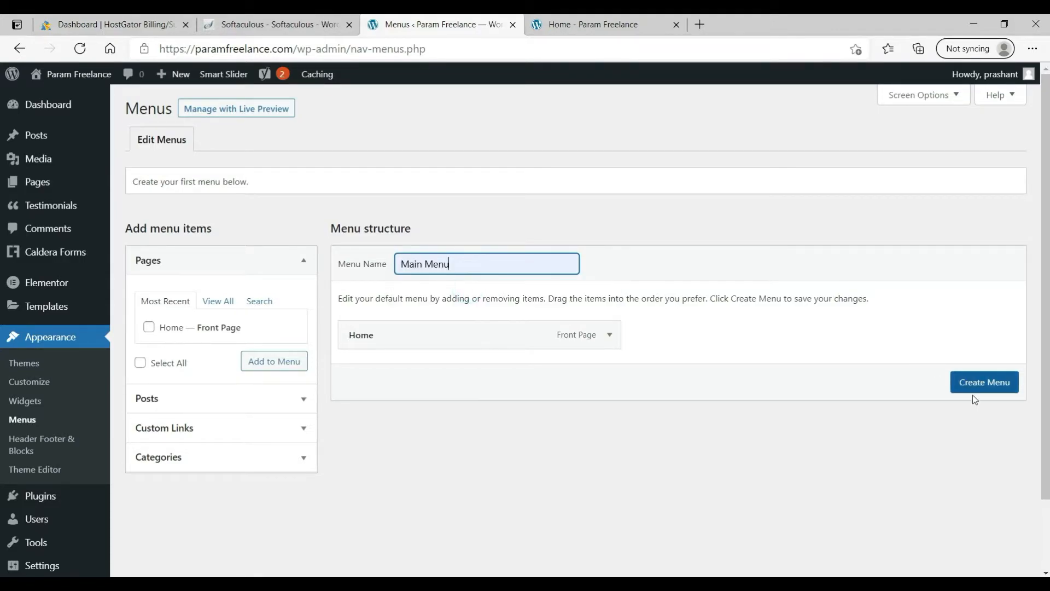
pyautogui.click(1000, 391)
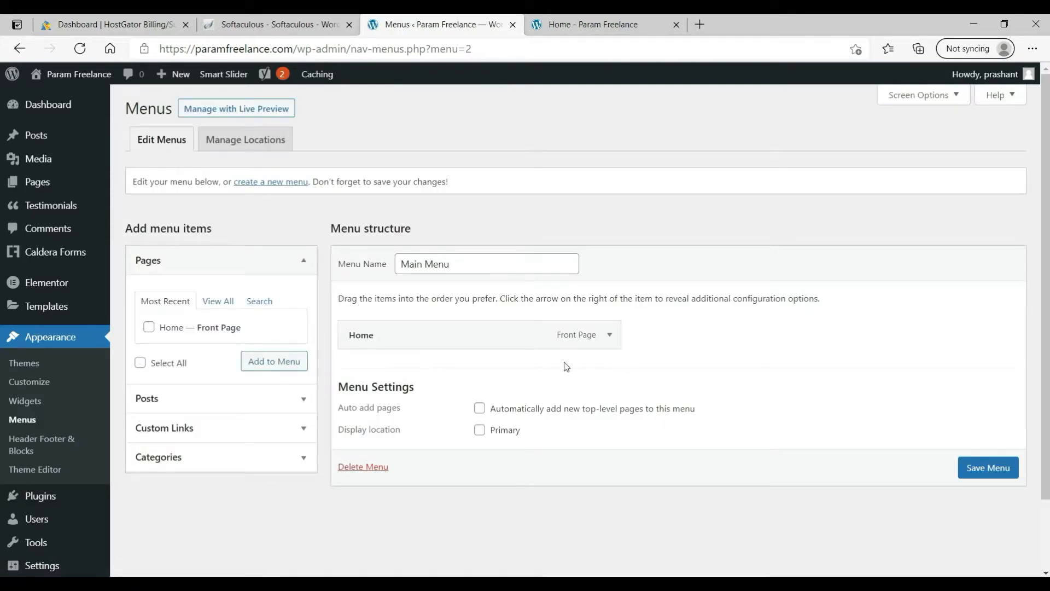
# Step: Assign Main Menu to the Primary location, save it, and confirm Home shows on the site
pyautogui.click(480, 430)
pyautogui.click(977, 470)
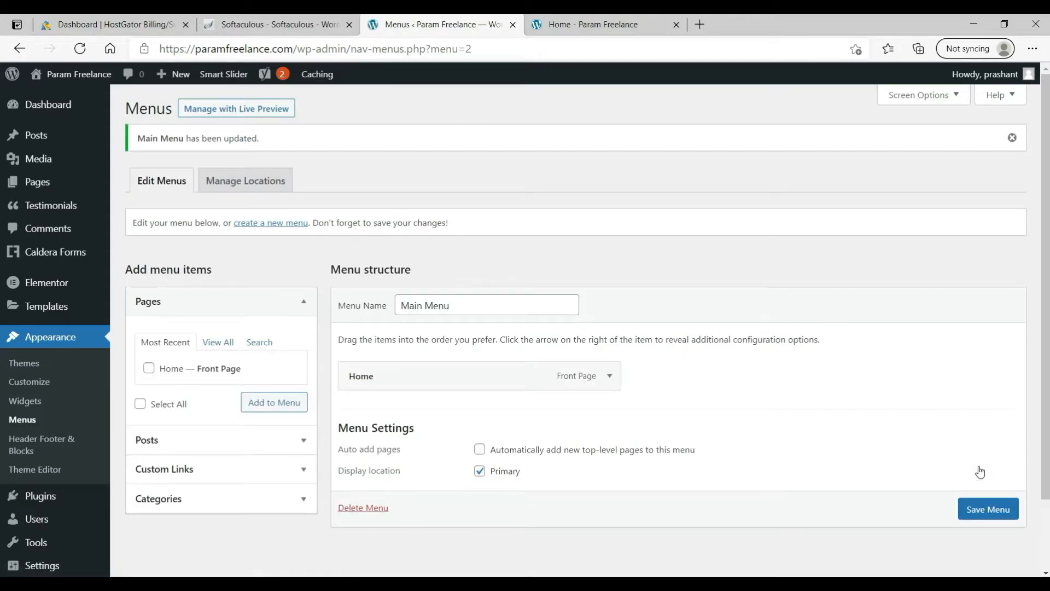
pyautogui.click(547, 31)
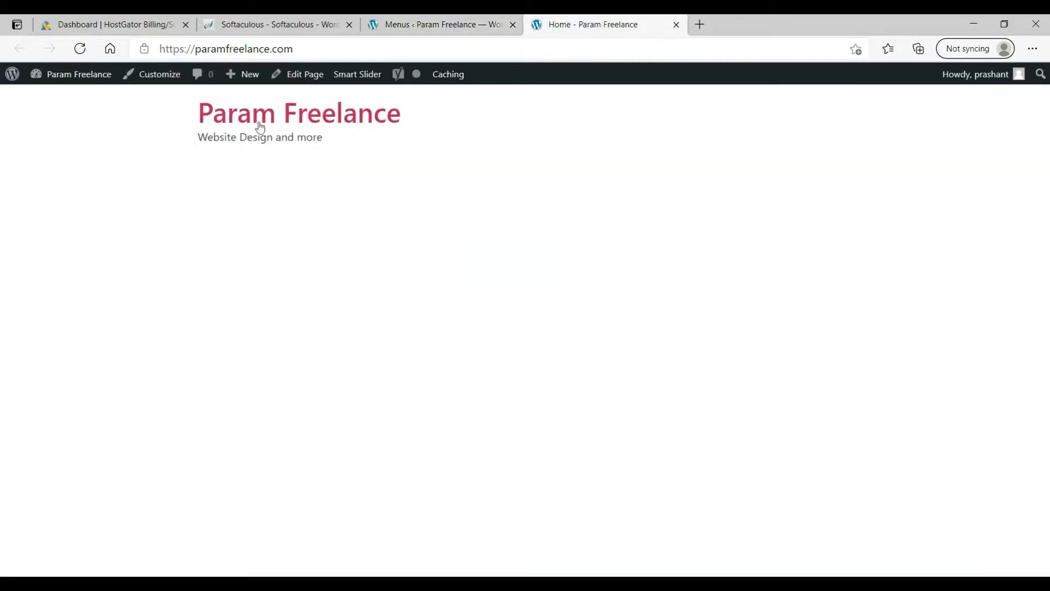
pyautogui.click(80, 50)
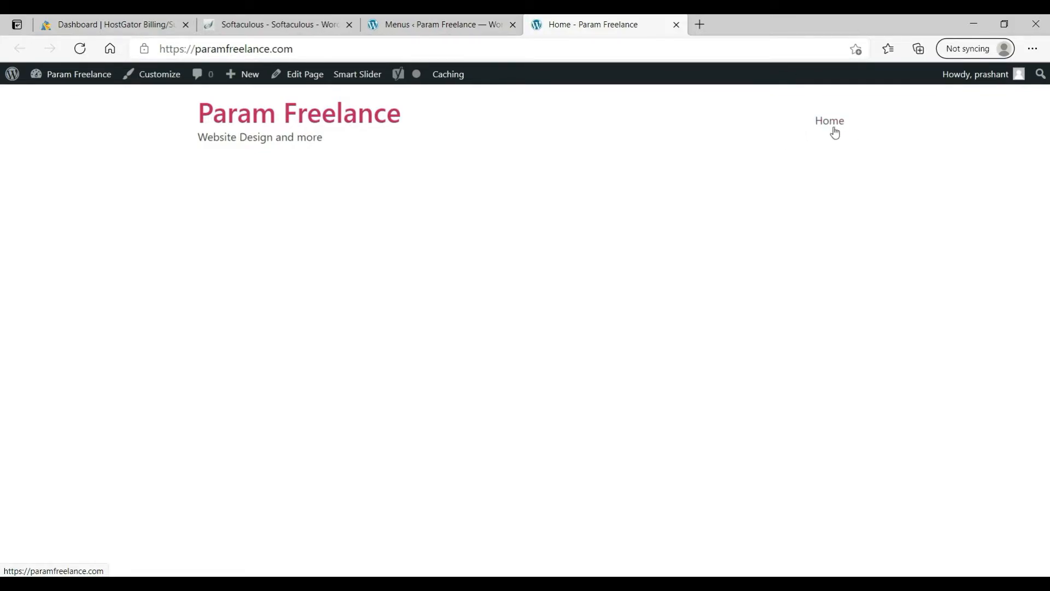
pyautogui.click(414, 24)
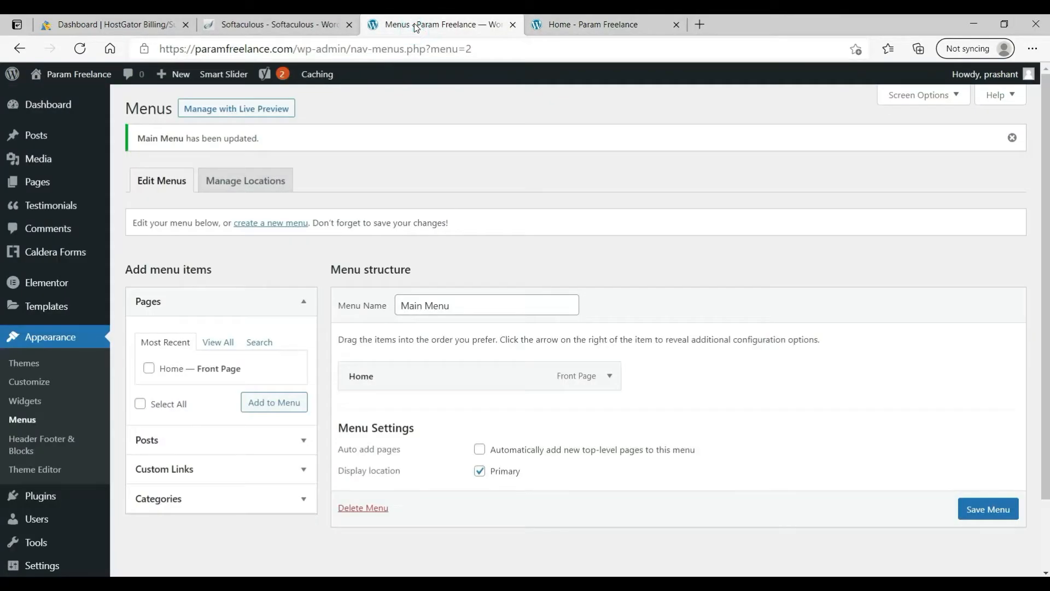
pyautogui.click(628, 25)
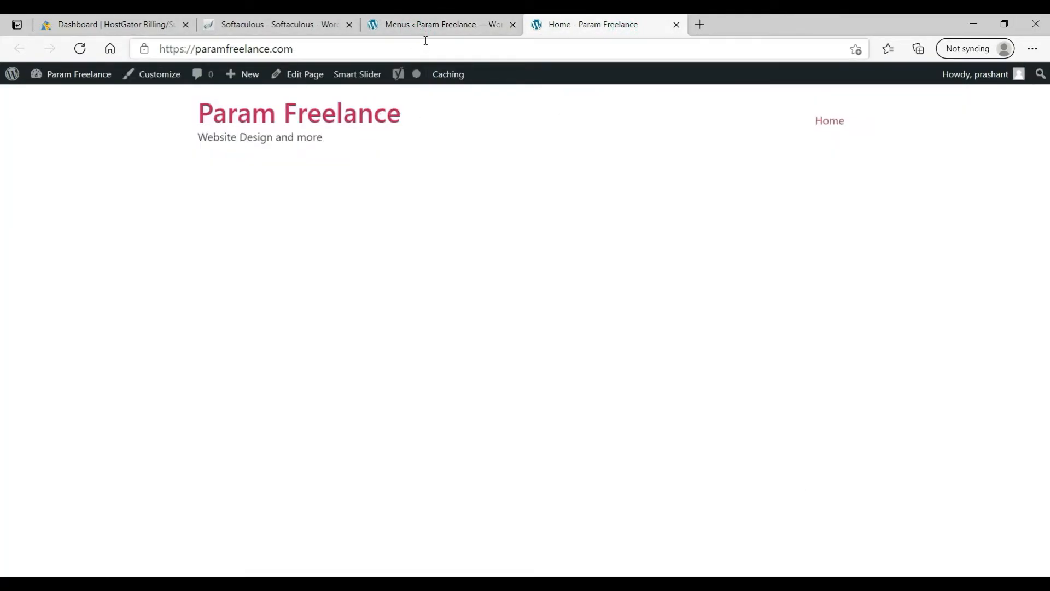
pyautogui.click(451, 27)
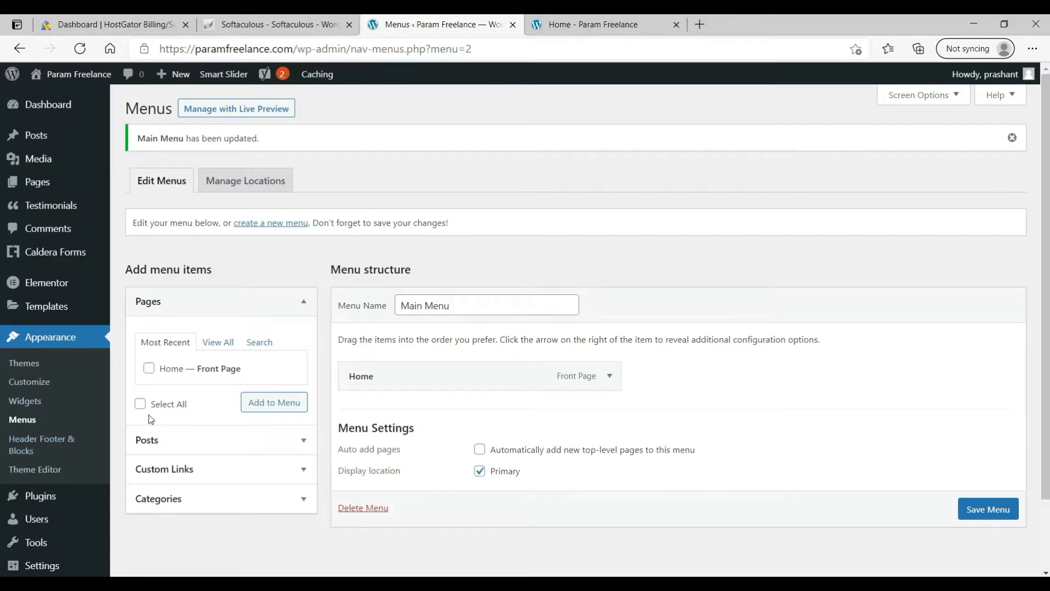
# Step: Start a new Header Footer & Blocks template titled 'Header' with type Header
pyautogui.click(48, 441)
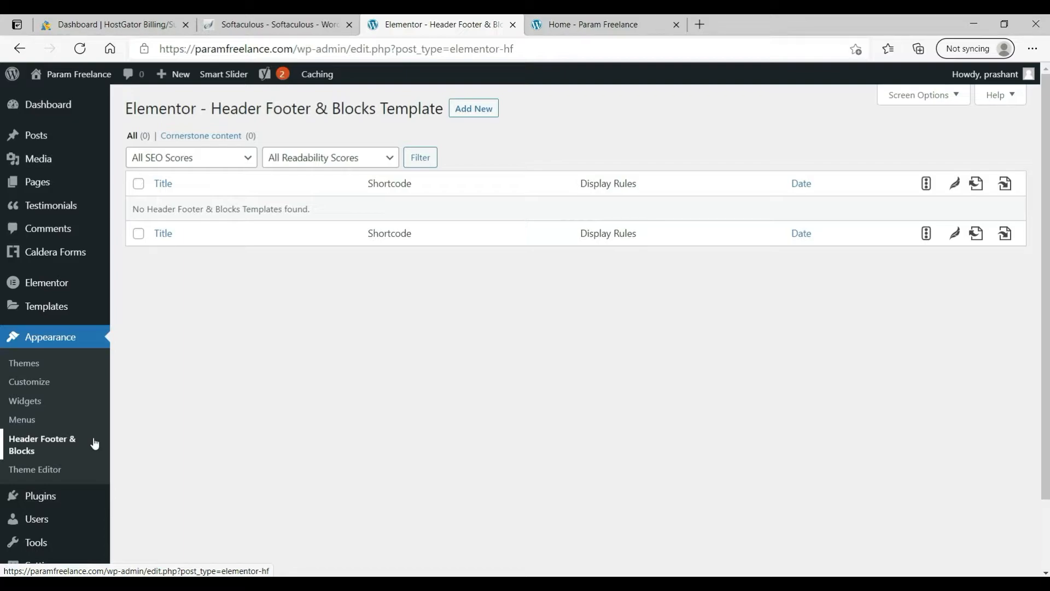
pyautogui.click(474, 121)
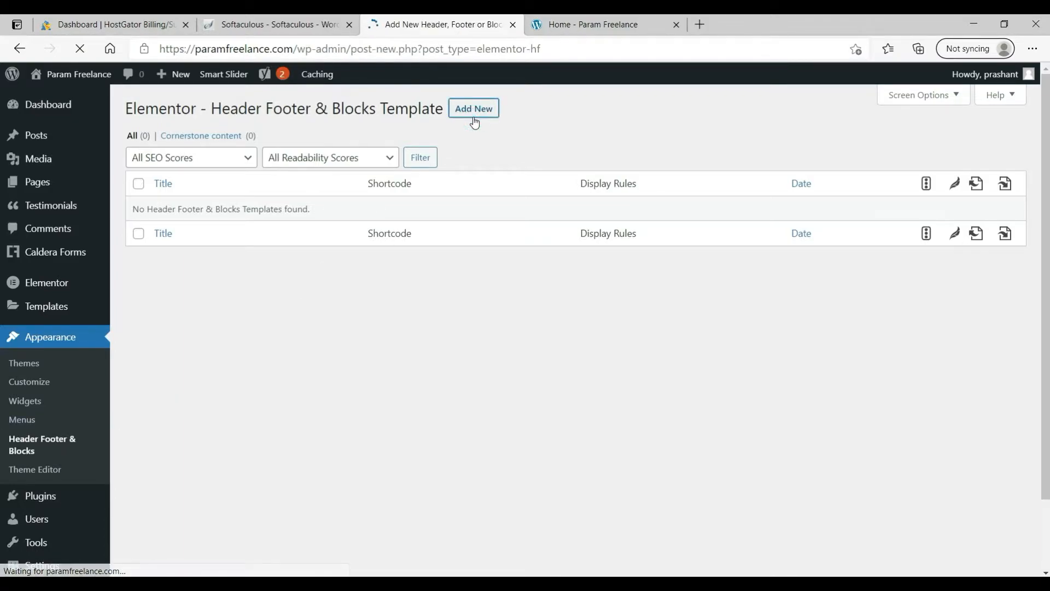
pyautogui.write('Header')
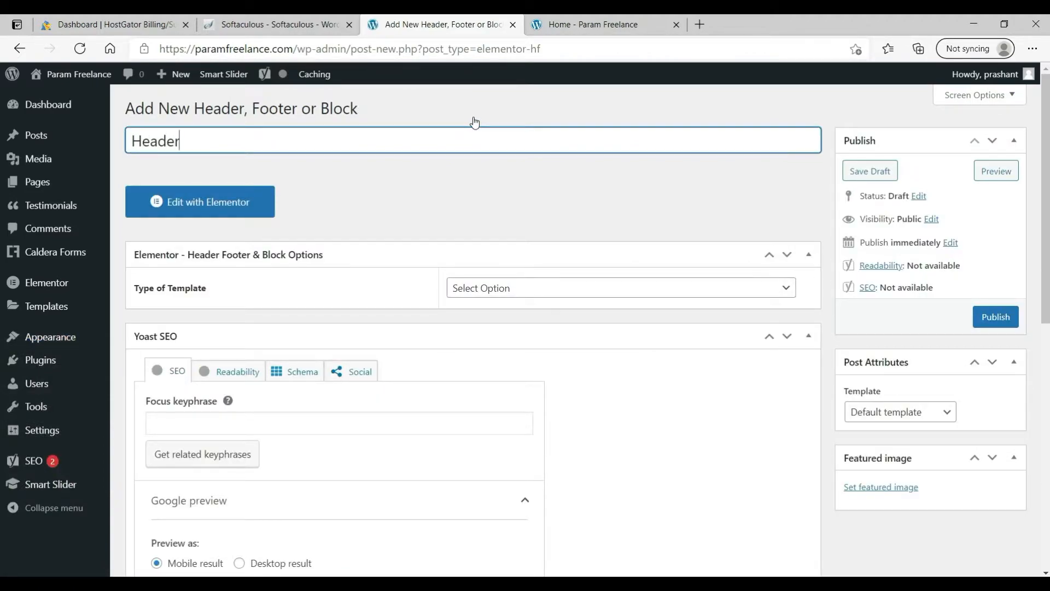
pyautogui.click(573, 294)
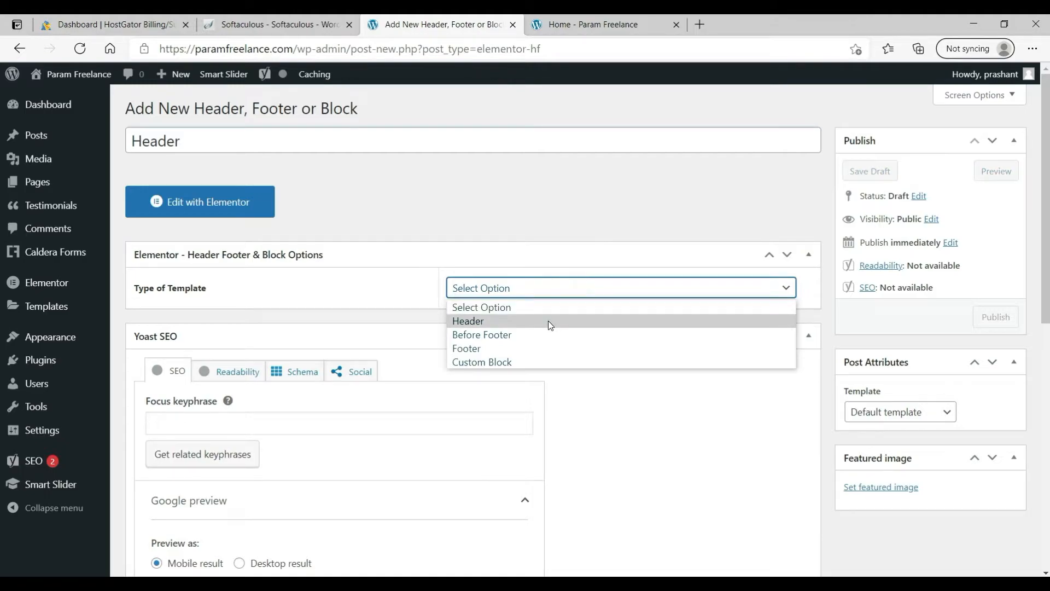
pyautogui.click(548, 321)
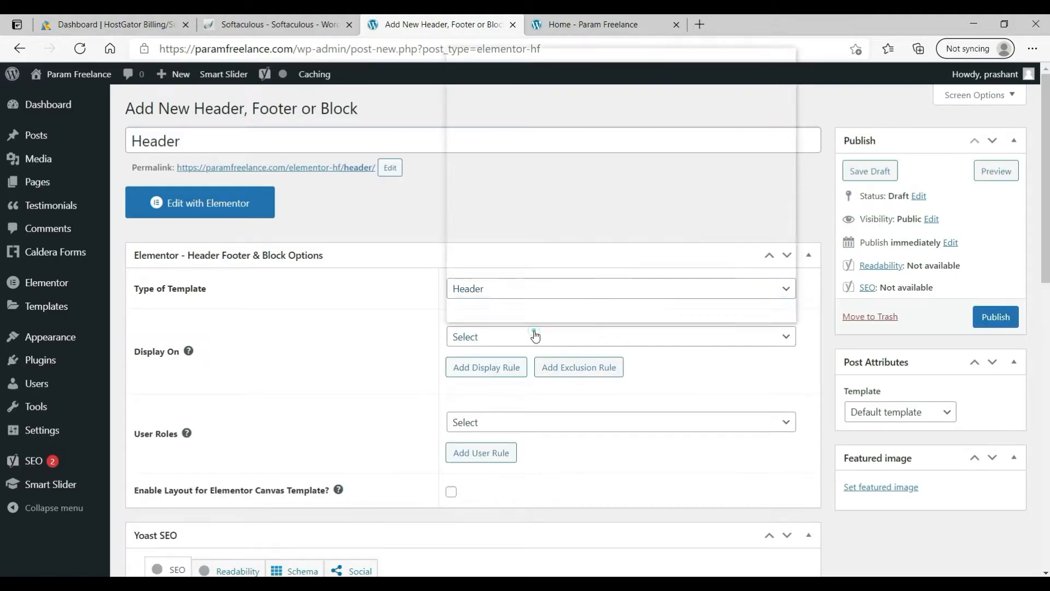
# Step: Display it on the Entire Website for All user roles, enable canvas layout, and publish
pyautogui.click(535, 336)
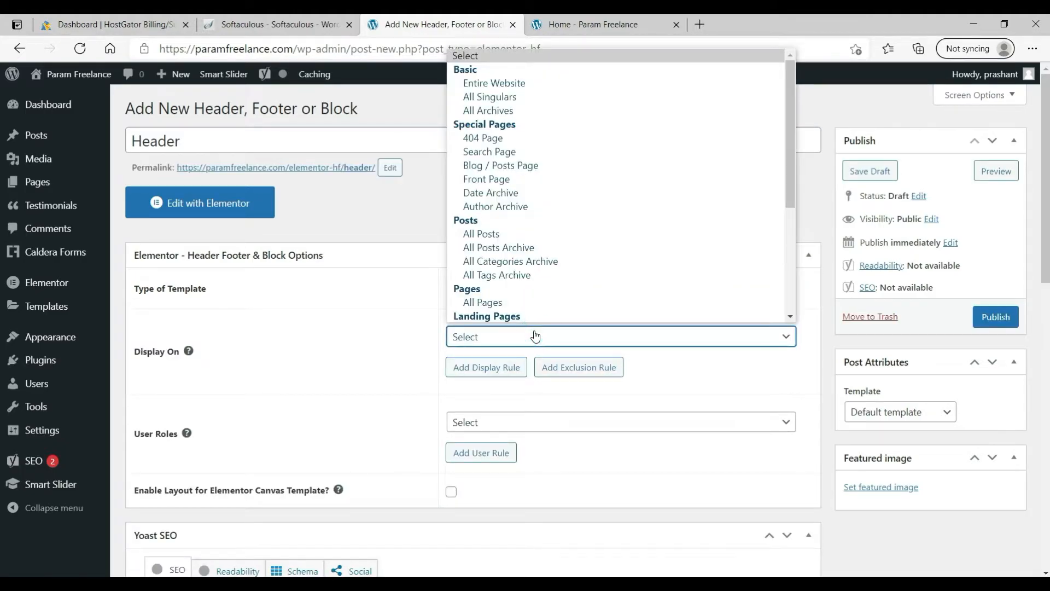
pyautogui.click(516, 82)
pyautogui.scroll(-4, 361, 322)
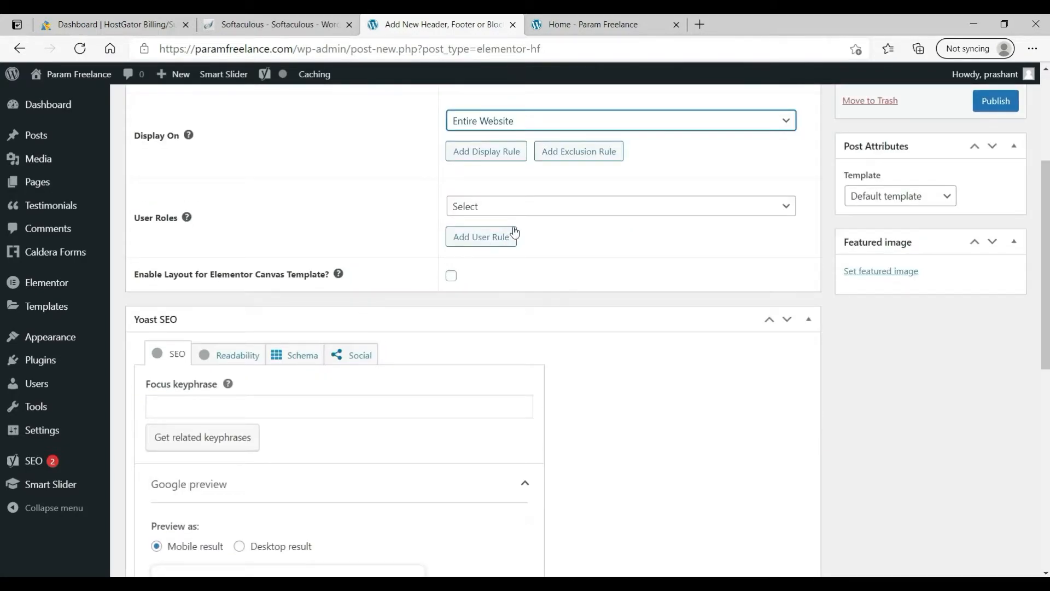
pyautogui.click(558, 206)
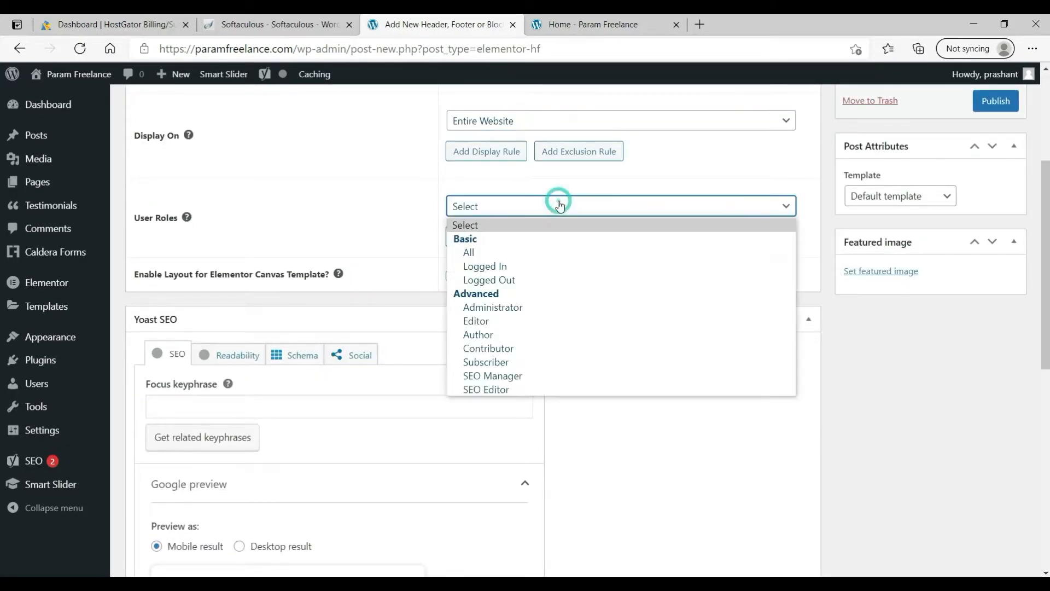
pyautogui.click(523, 257)
pyautogui.scroll(2, 700, 364)
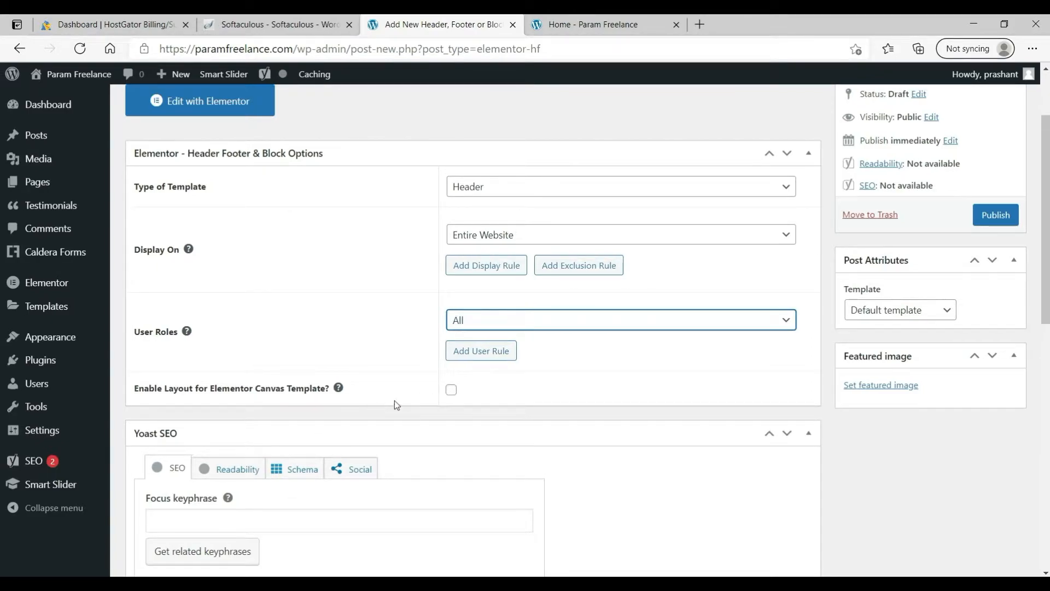
pyautogui.click(449, 392)
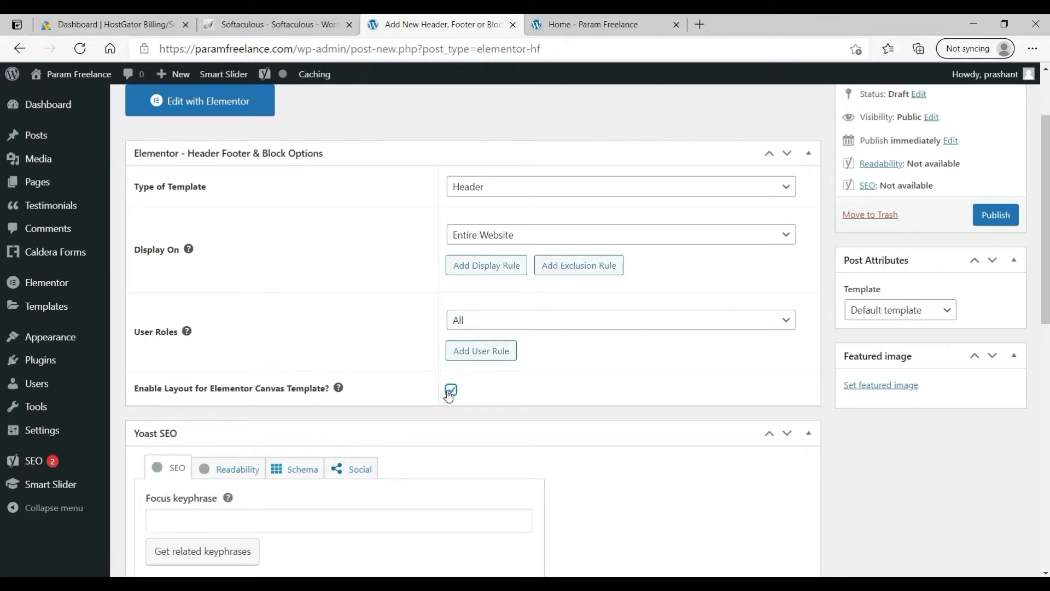
pyautogui.click(986, 216)
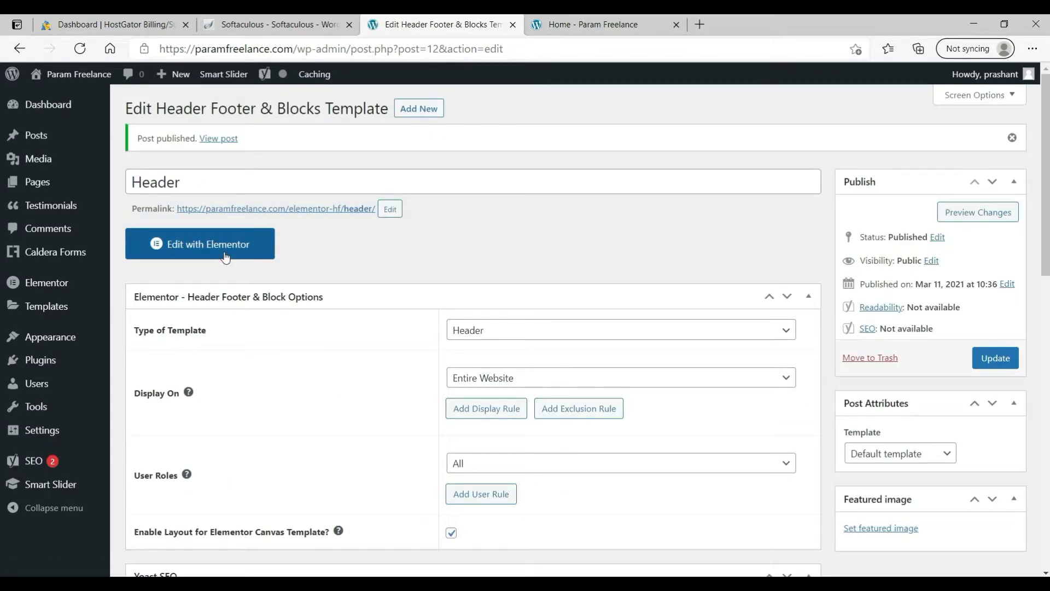
pyautogui.click(225, 257)
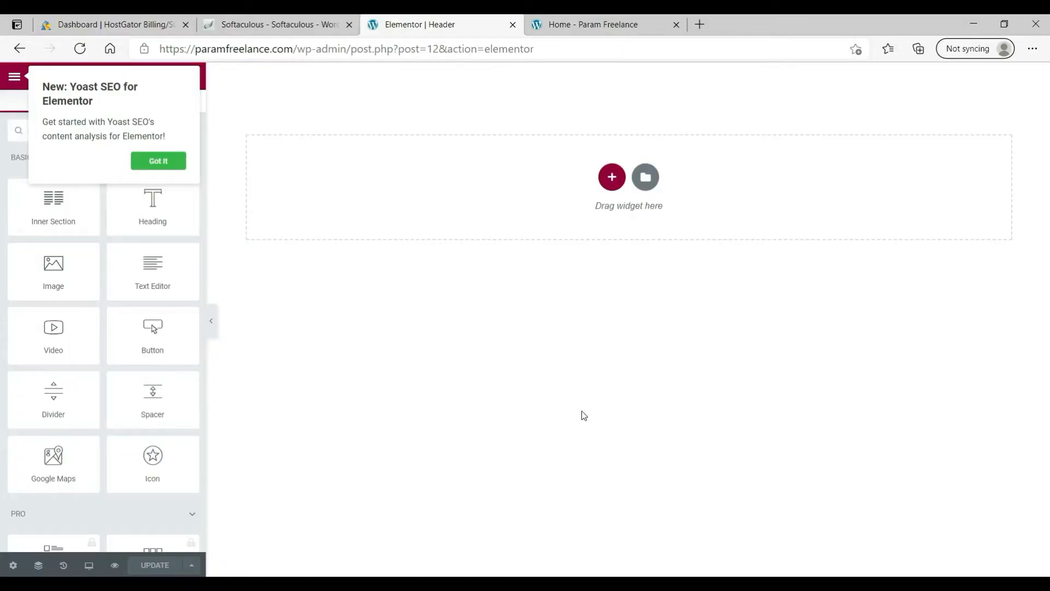
# Step: Dismiss the Yoast SEO announcement covering the Elementor editor
pyautogui.click(138, 170)
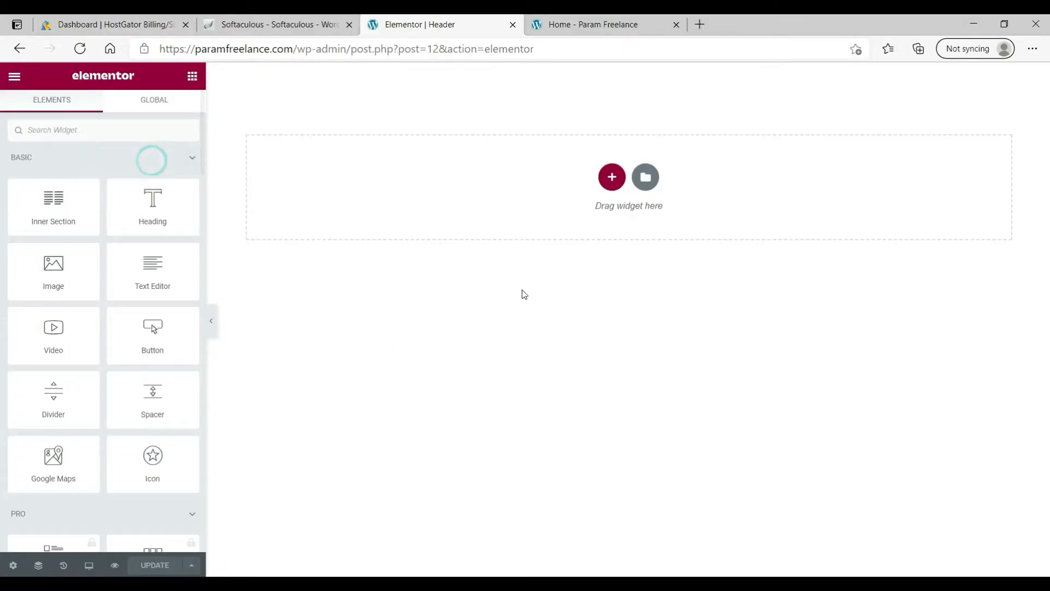
pyautogui.click(433, 534)
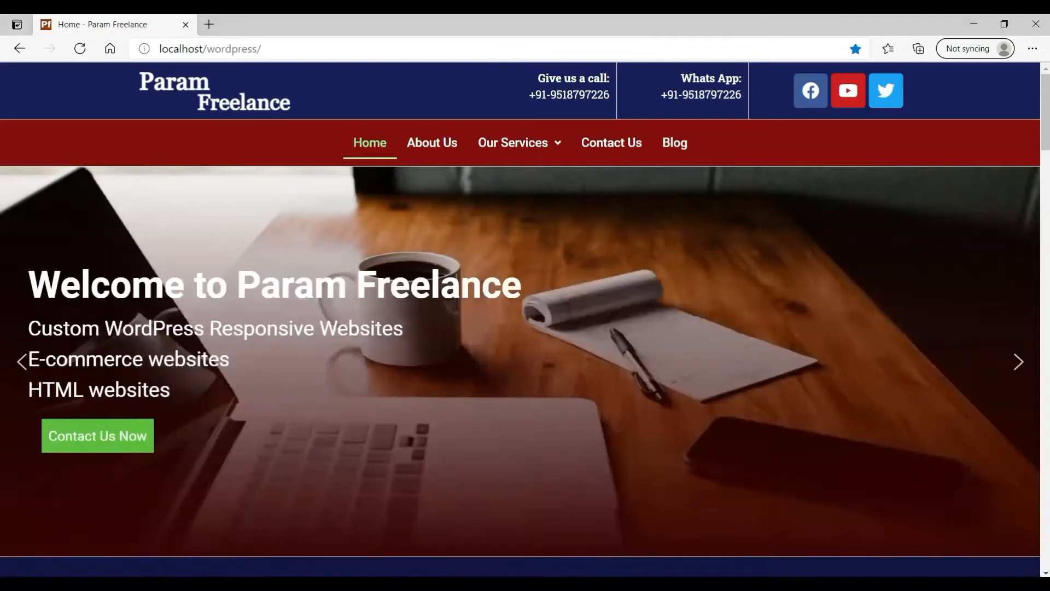
pyautogui.scroll(-4, 502, 297)
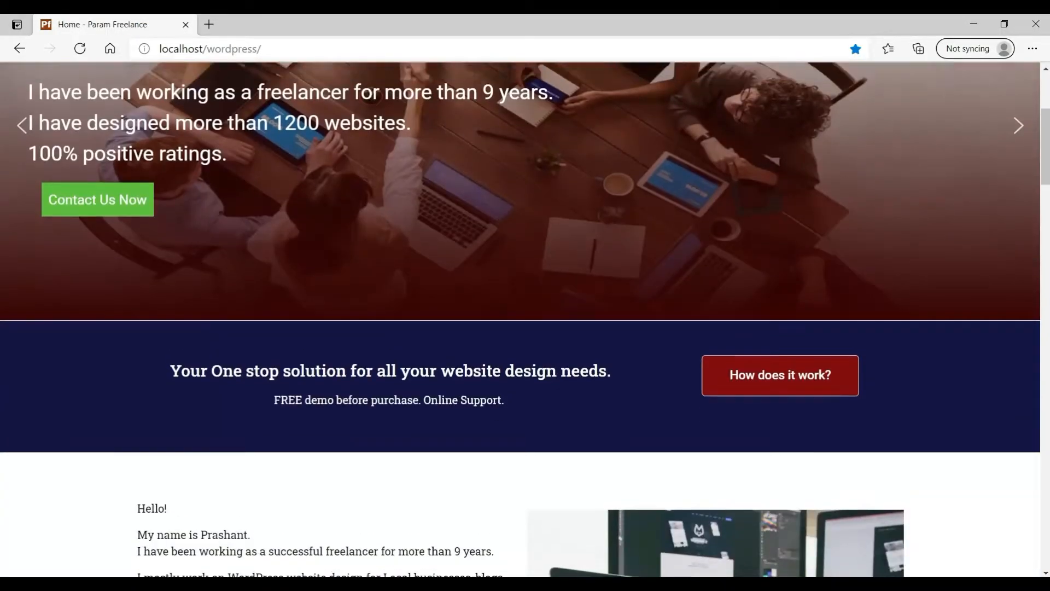
pyautogui.scroll(4, 503, 297)
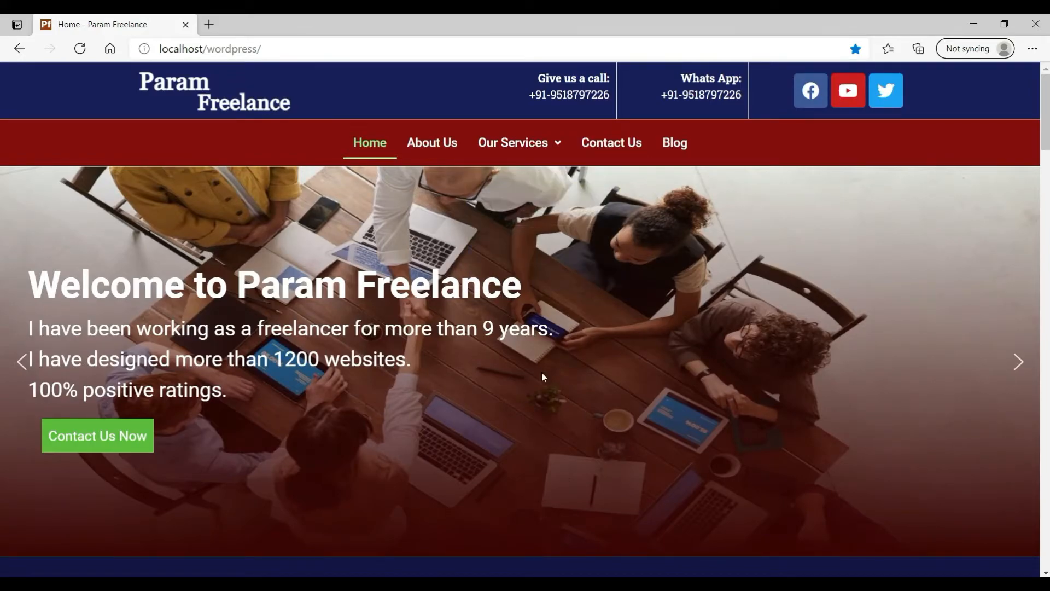
pyautogui.scroll(-4, 543, 377)
pyautogui.scroll(4, 543, 376)
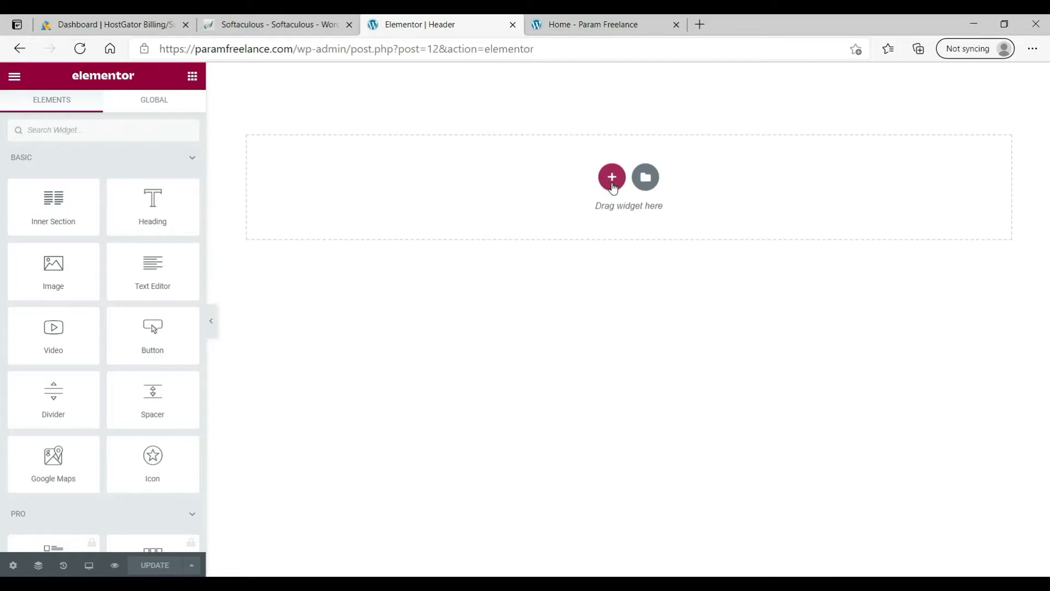
# Step: Add a four-column section to the Header template and select it
pyautogui.click(613, 178)
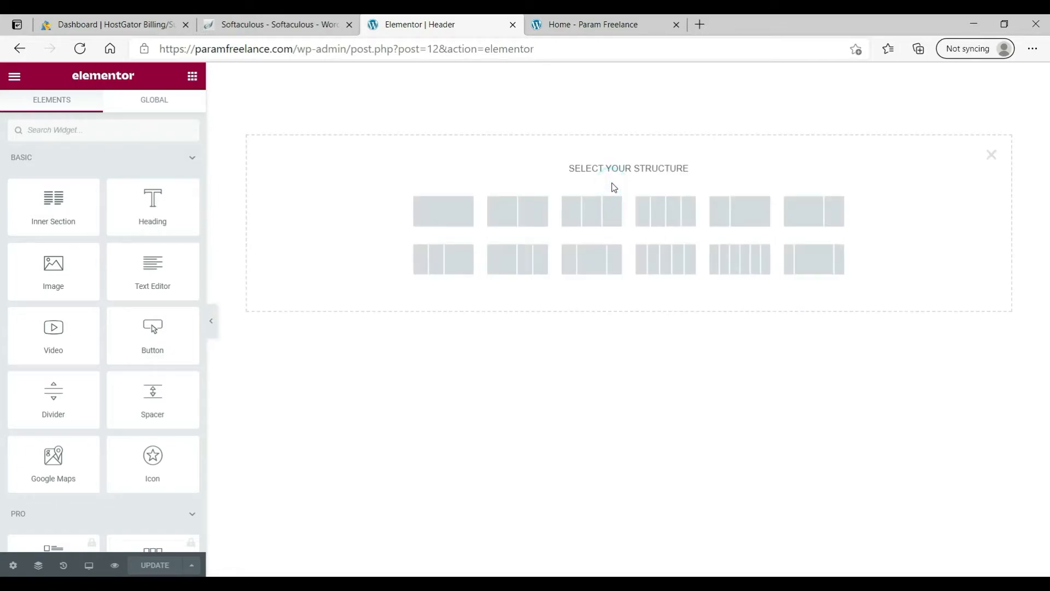
pyautogui.click(682, 221)
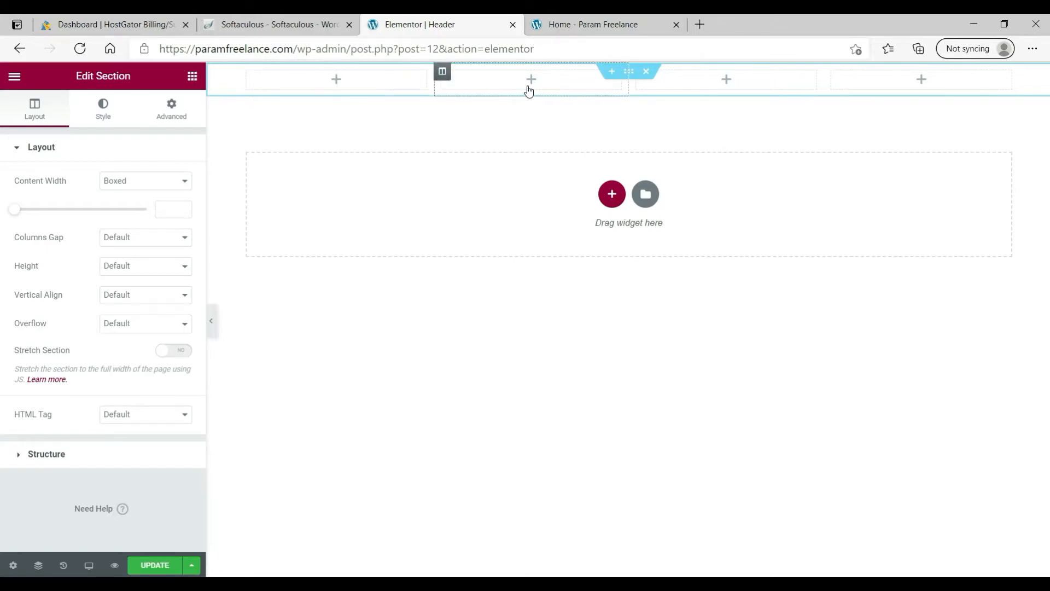
pyautogui.click(628, 73)
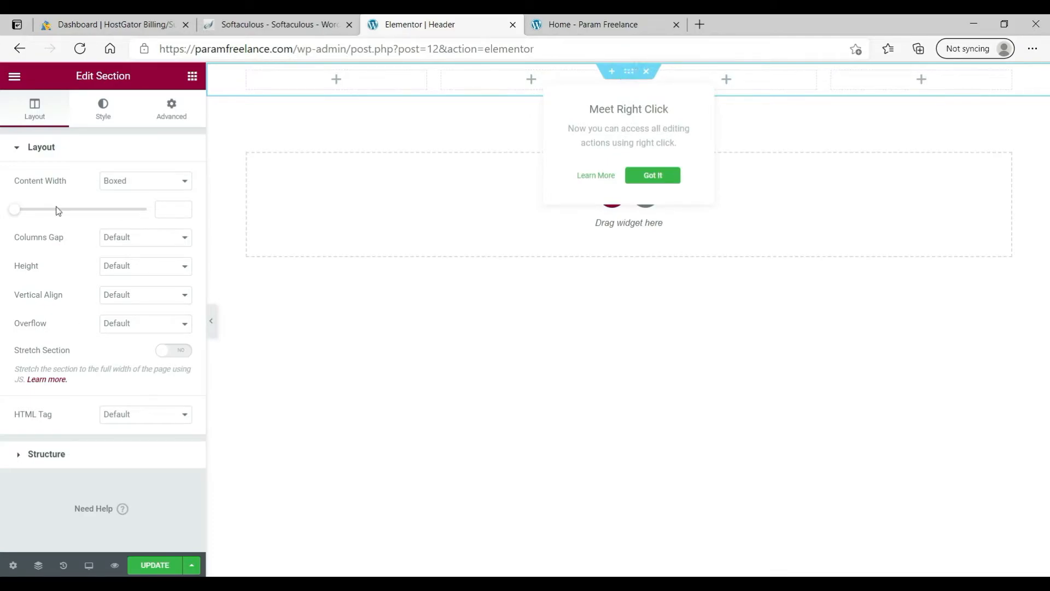
# Step: Give the section a Classic background in deep blue #251D92
pyautogui.click(104, 112)
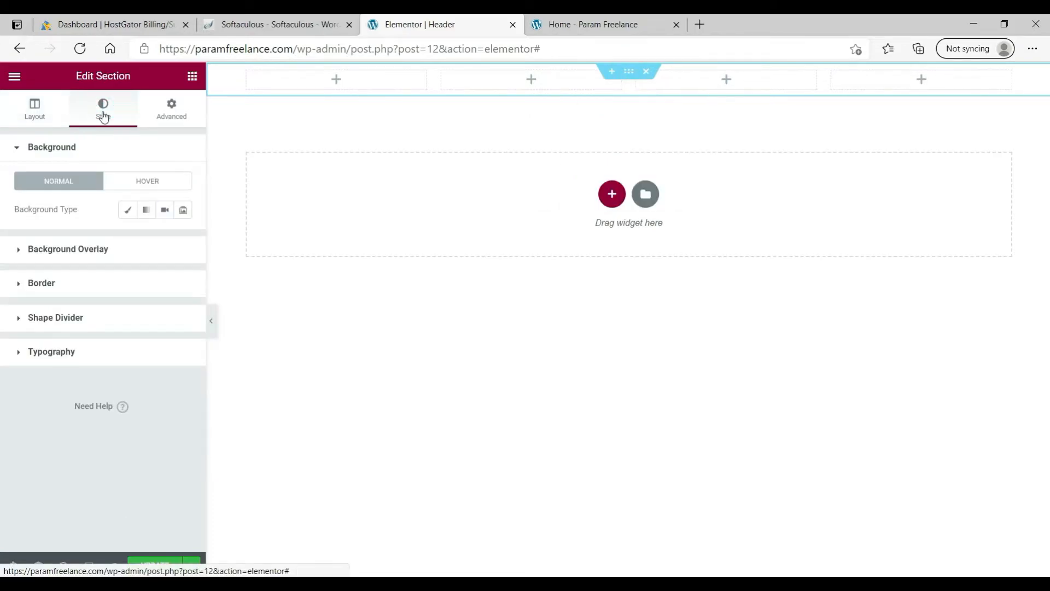
pyautogui.click(128, 212)
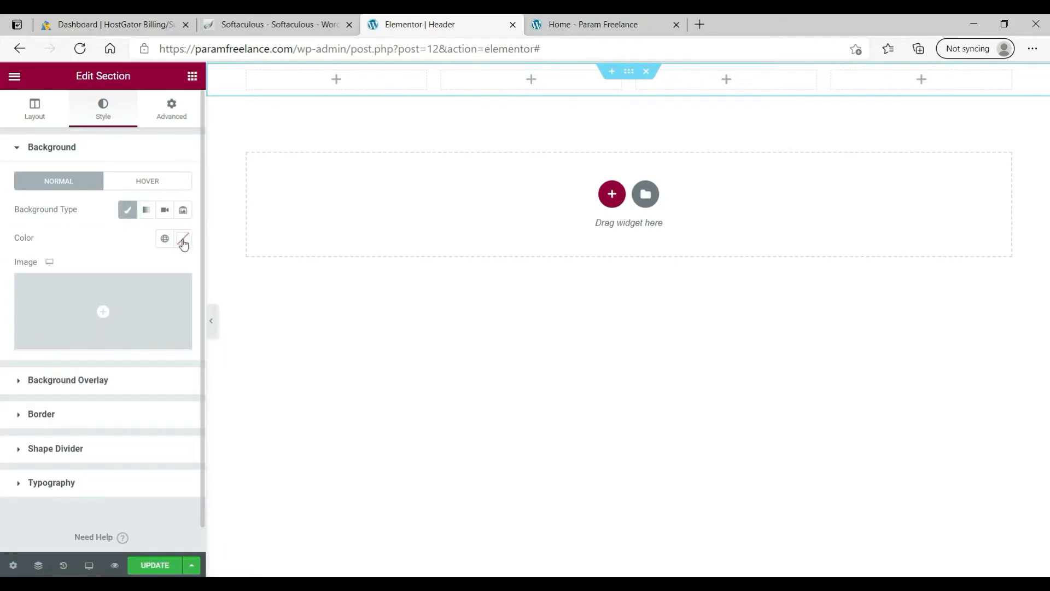
pyautogui.click(184, 243)
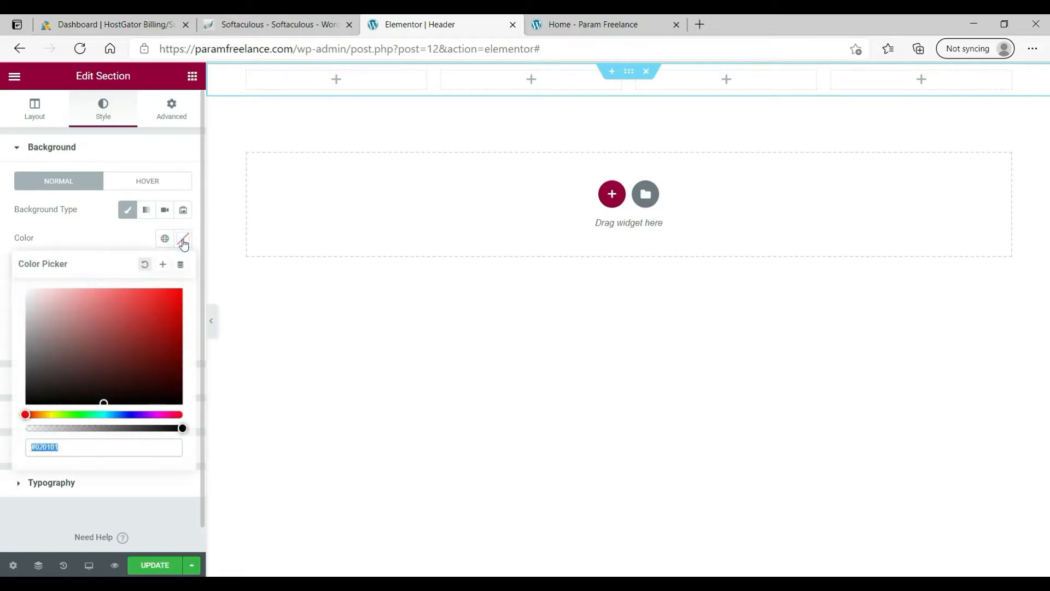
pyautogui.click(131, 414)
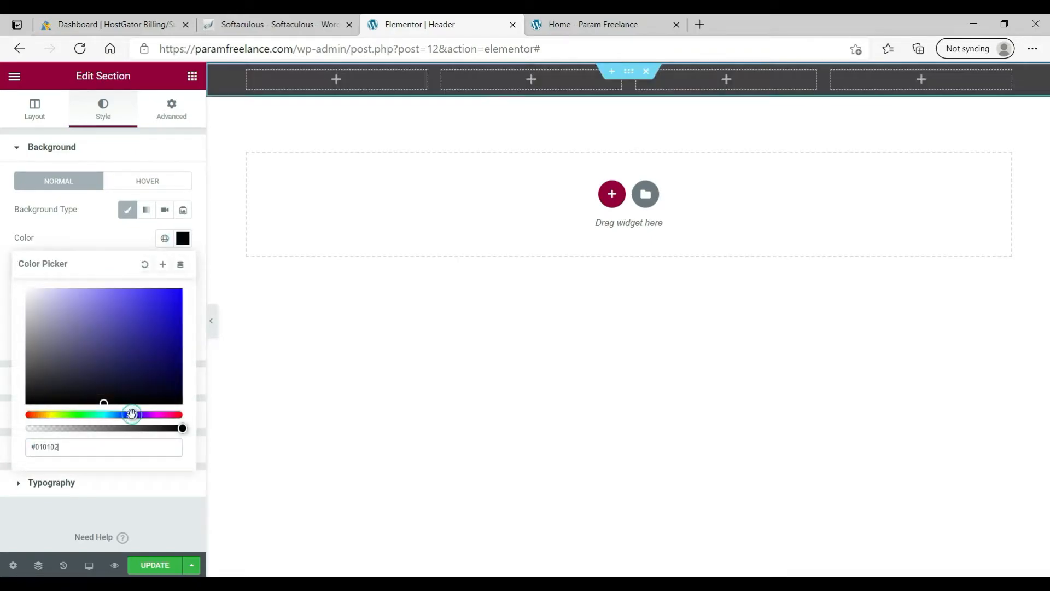
pyautogui.click(140, 341)
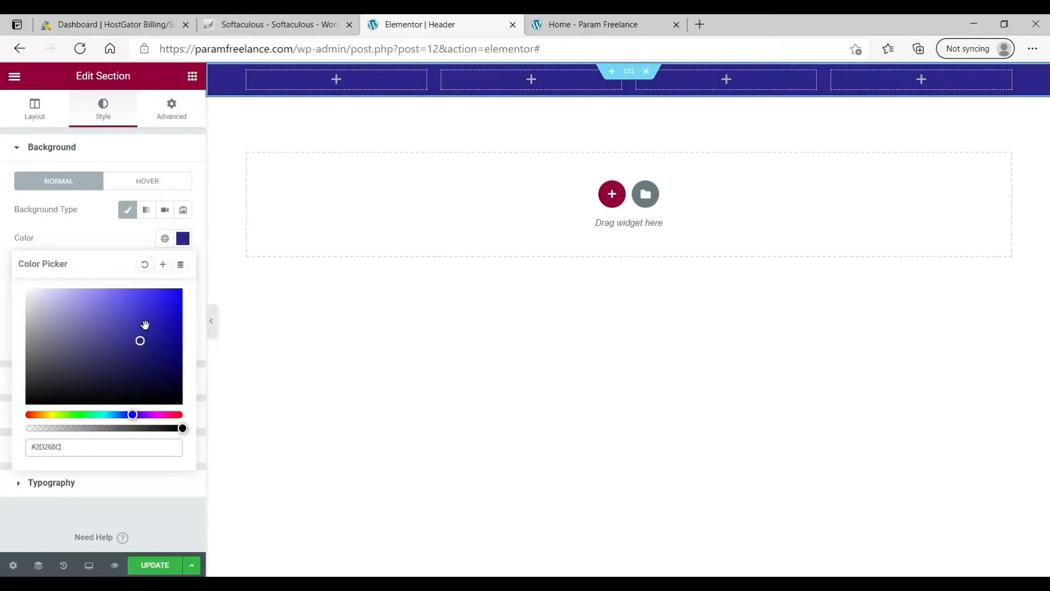
pyautogui.click(145, 325)
pyautogui.click(151, 338)
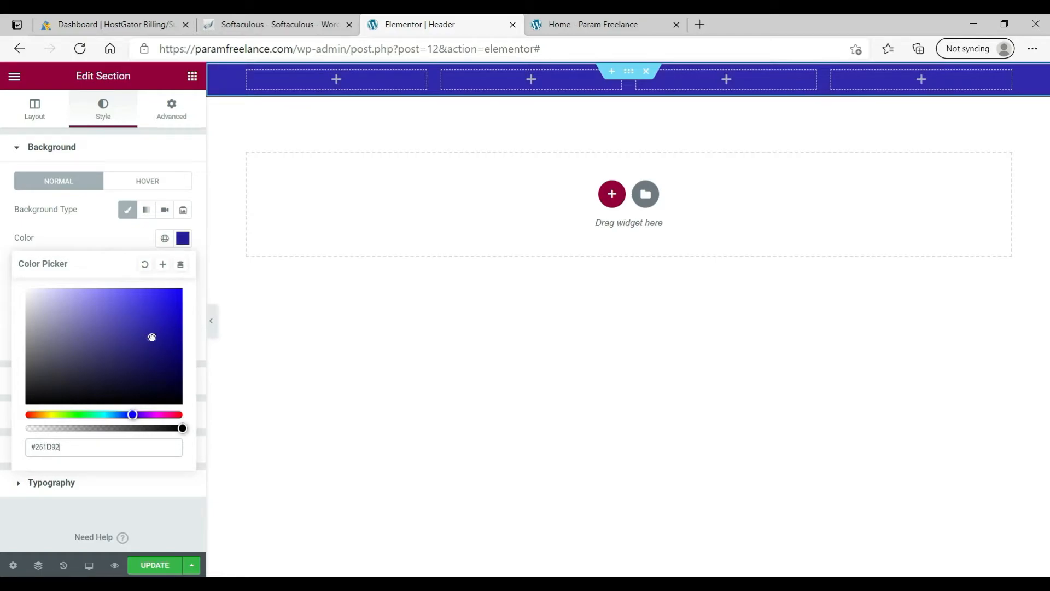
# Step: Keep the #251D92 hex code in Notepad for later reuse
pyautogui.tripleClick(89, 452)
pyautogui.hotkey('ctrl', 'c')
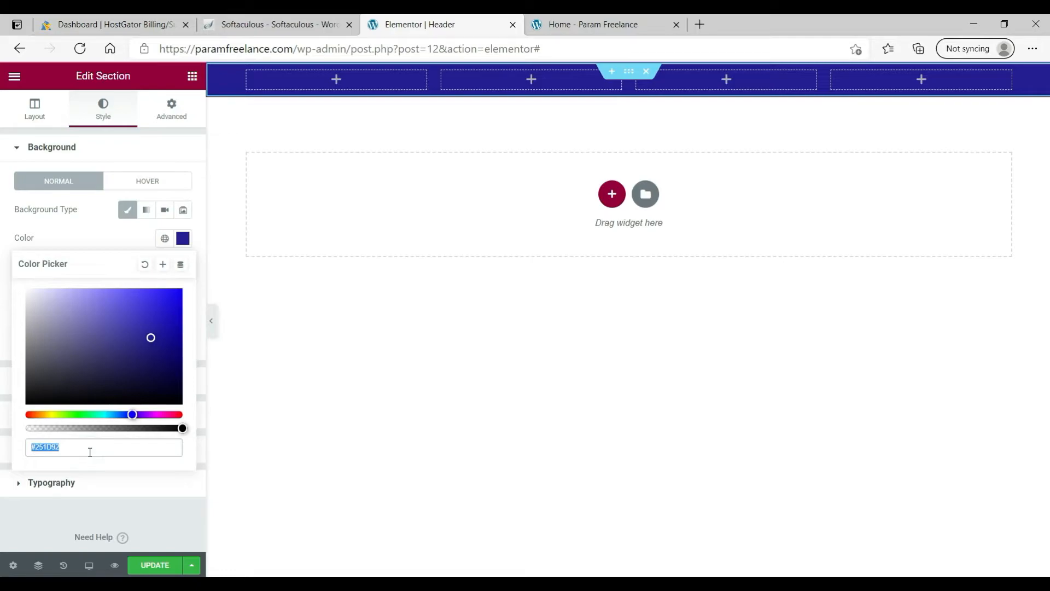
pyautogui.press('super')
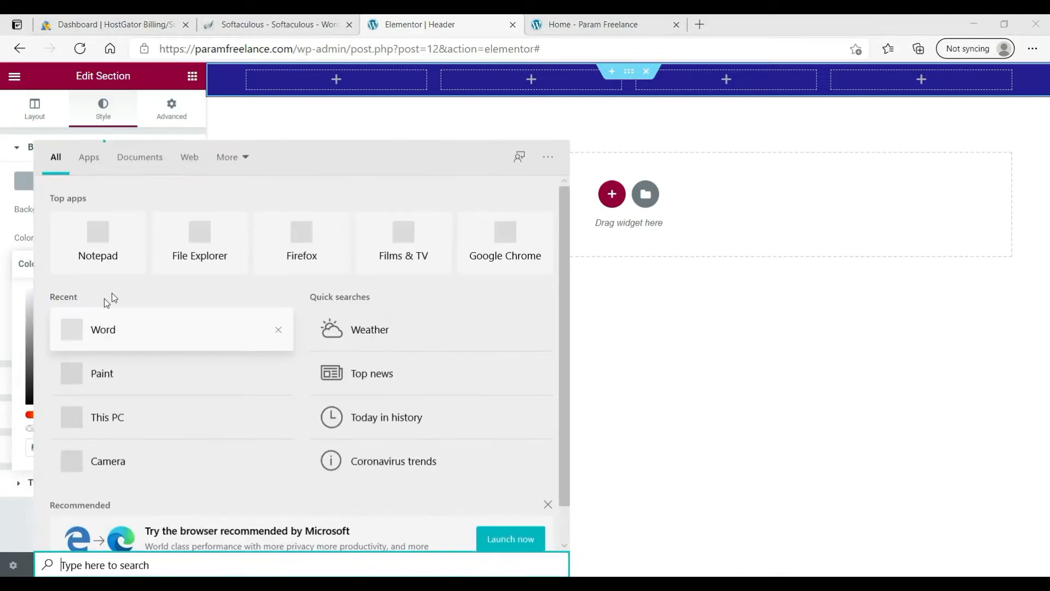
pyautogui.click(106, 254)
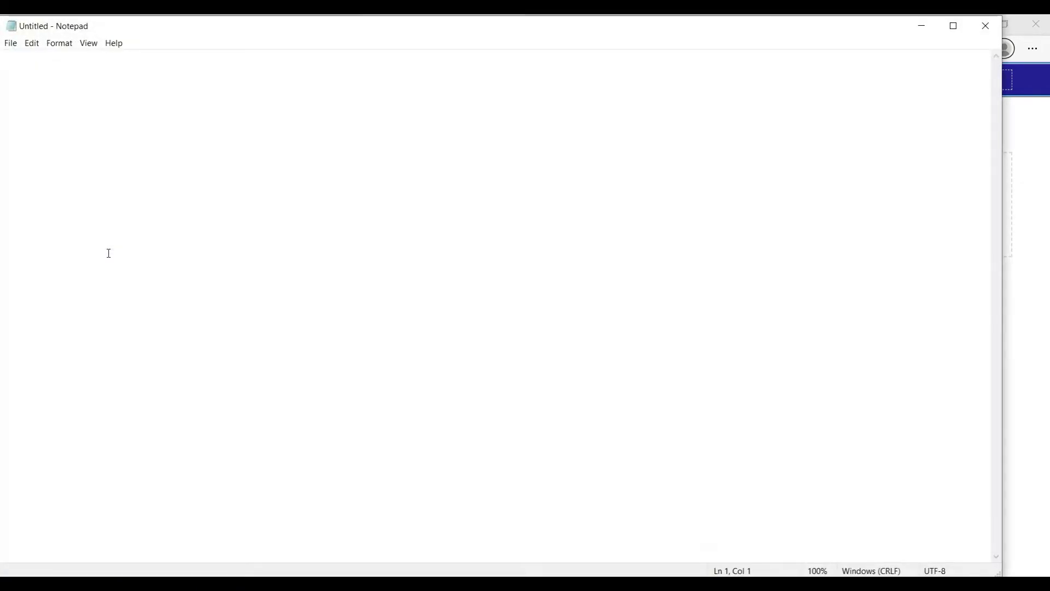
pyautogui.hotkey('ctrl', 'v')
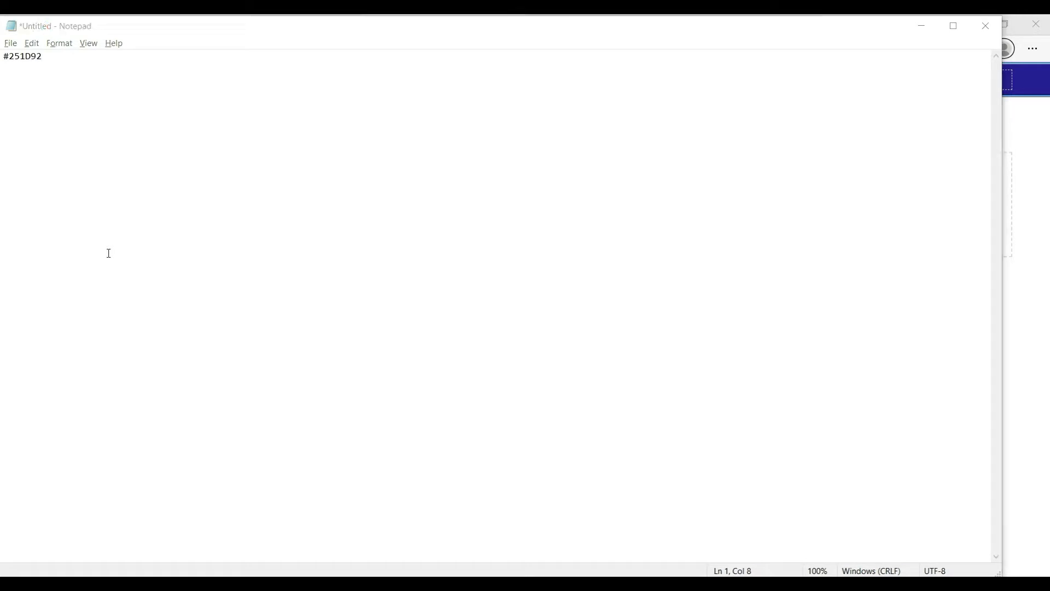
pyautogui.hotkey('alt', 'Tab')
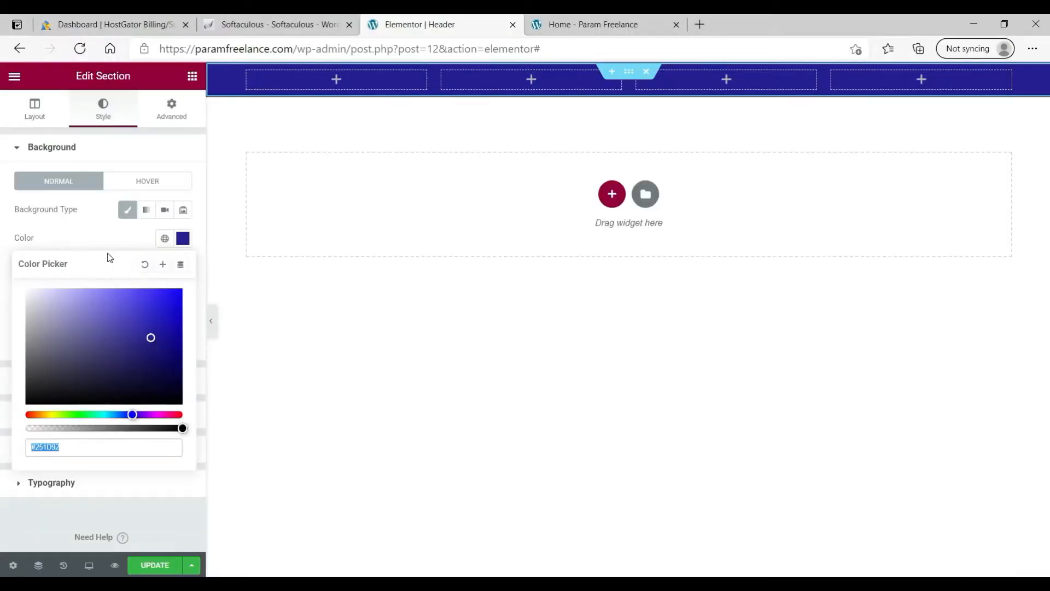
pyautogui.click(414, 305)
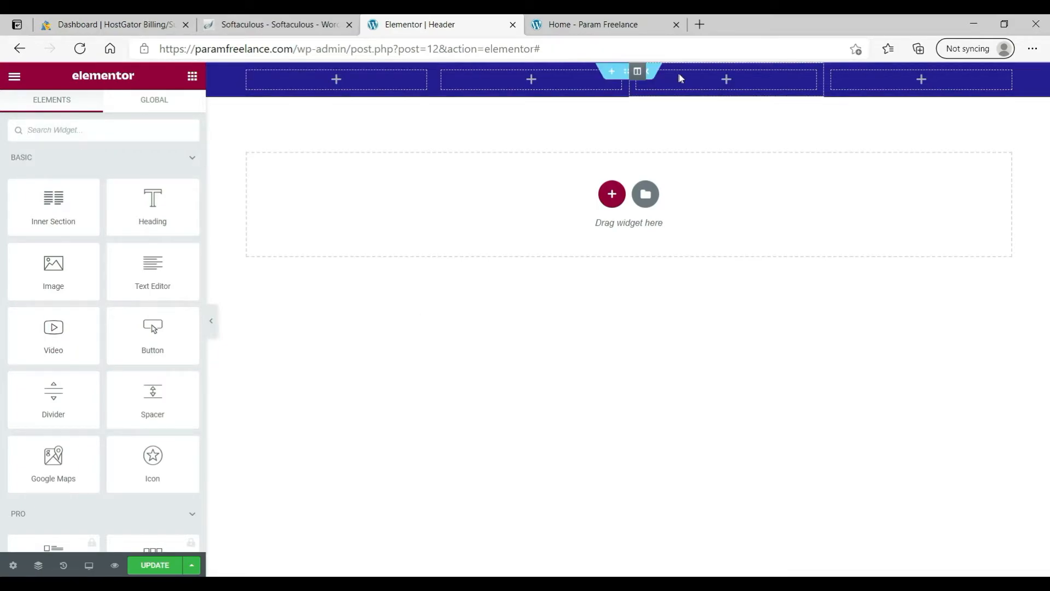
# Step: Set the section's heading, text, link and link-hover colours to white #ffffff
pyautogui.click(629, 74)
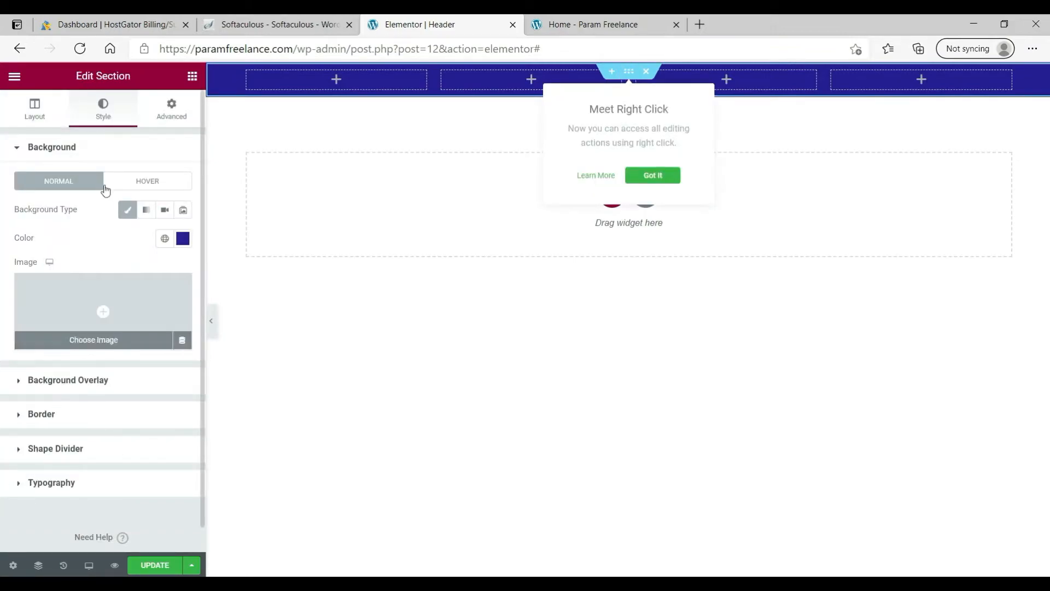
pyautogui.click(73, 481)
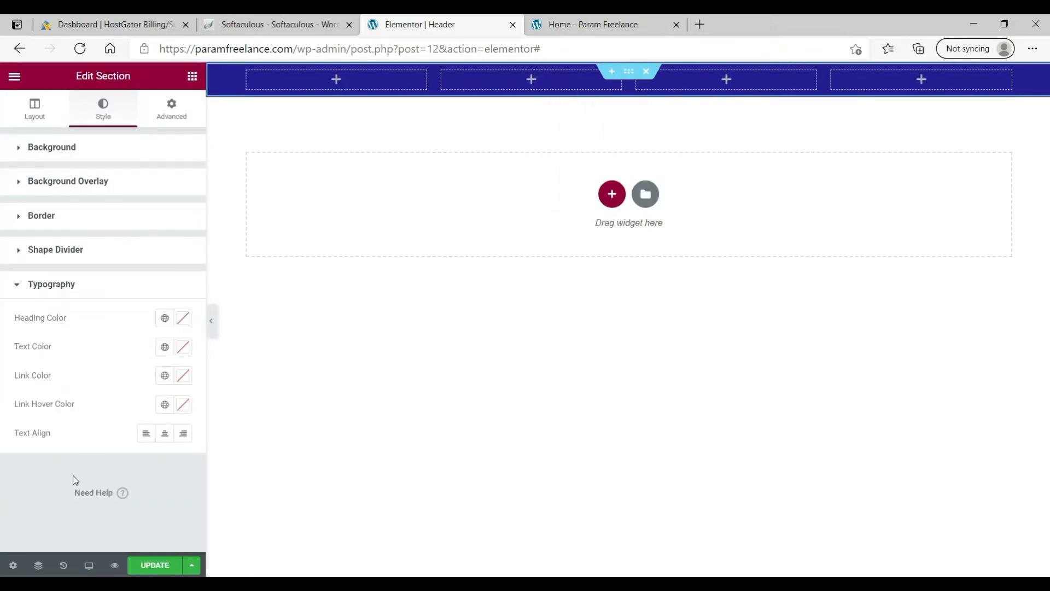
pyautogui.click(183, 319)
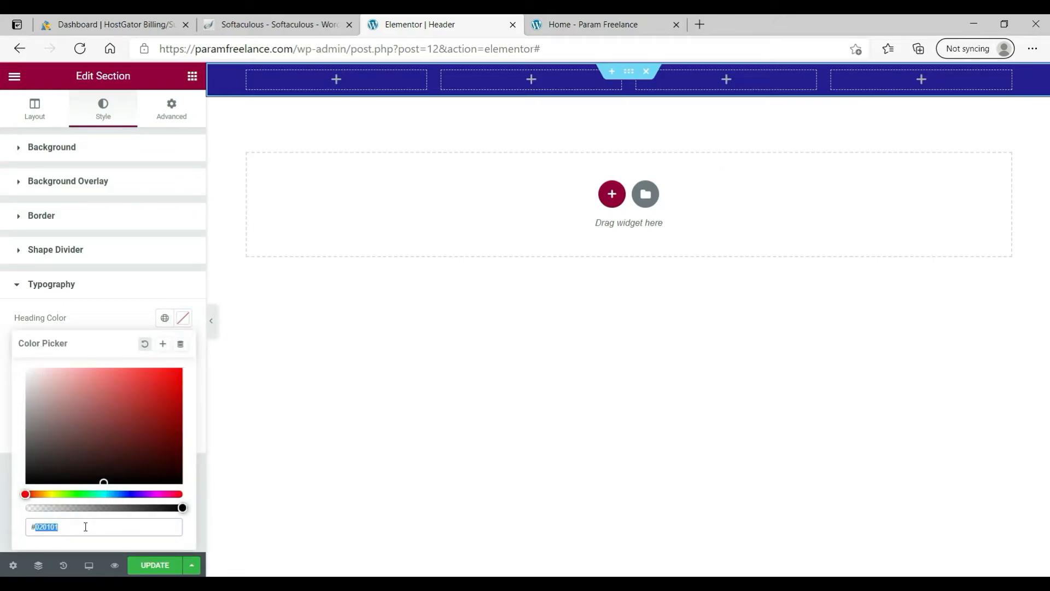
pyautogui.write('ffffff')
pyautogui.click(183, 319)
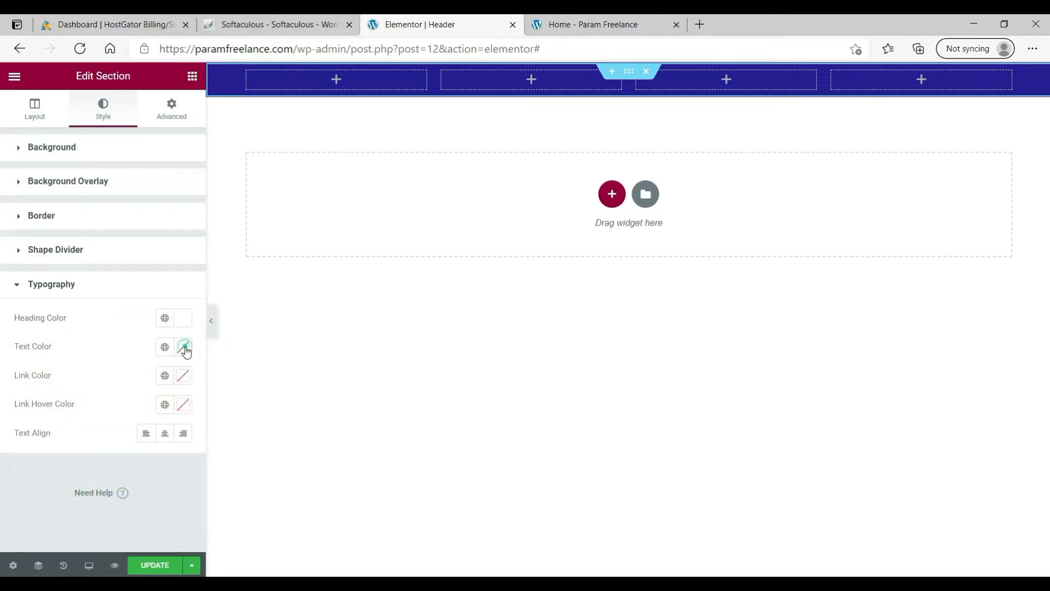
pyautogui.click(184, 347)
pyautogui.click(184, 349)
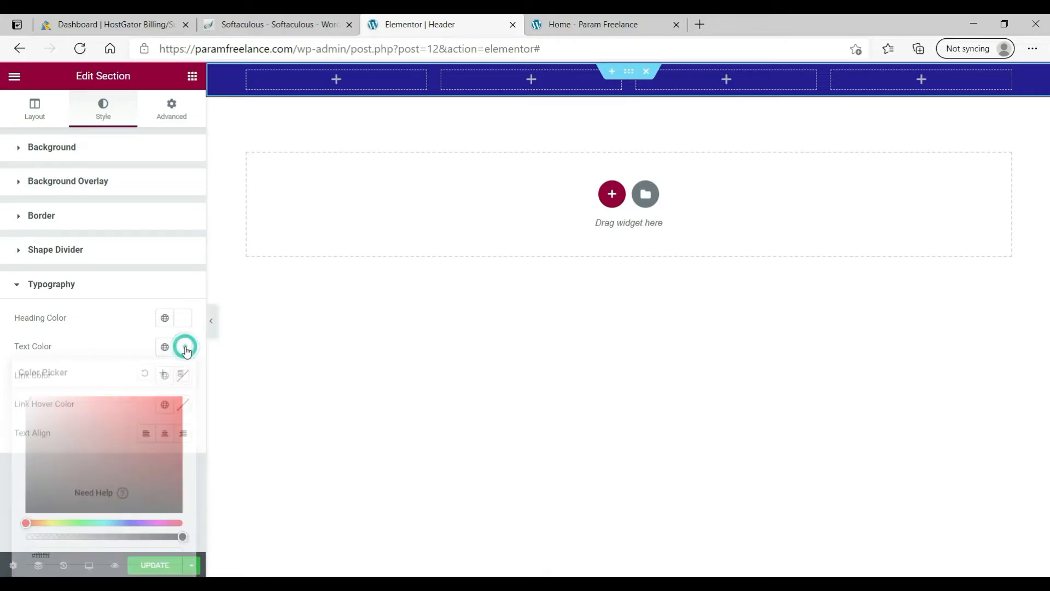
pyautogui.click(183, 377)
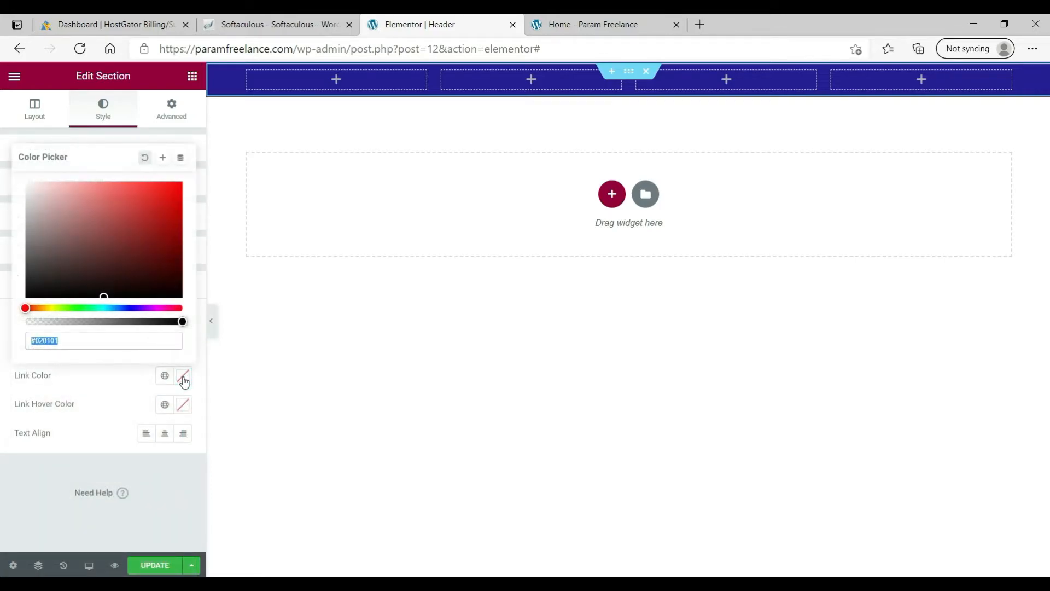
pyautogui.click(183, 405)
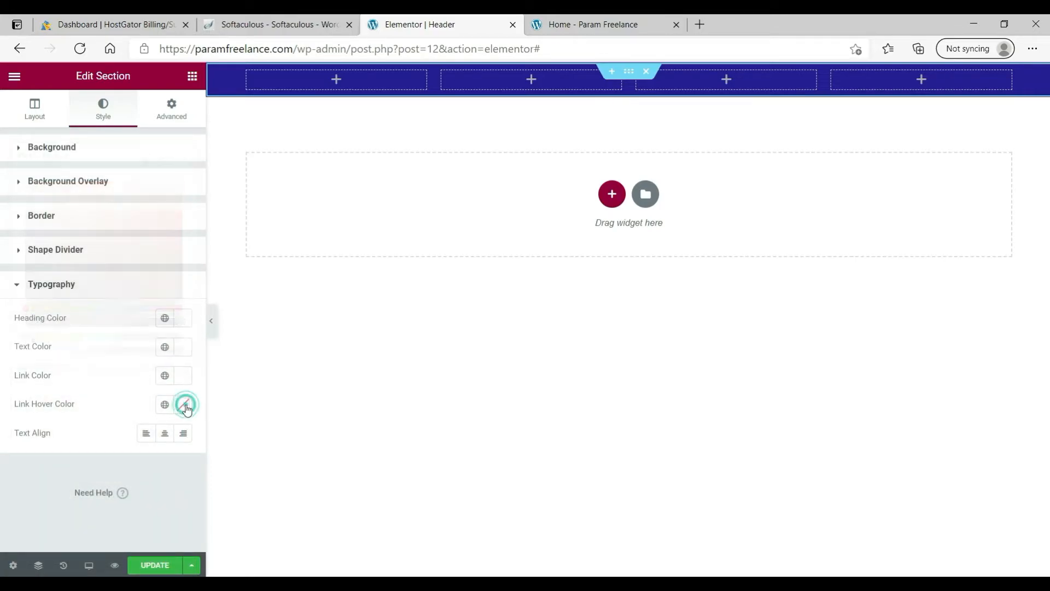
pyautogui.click(154, 475)
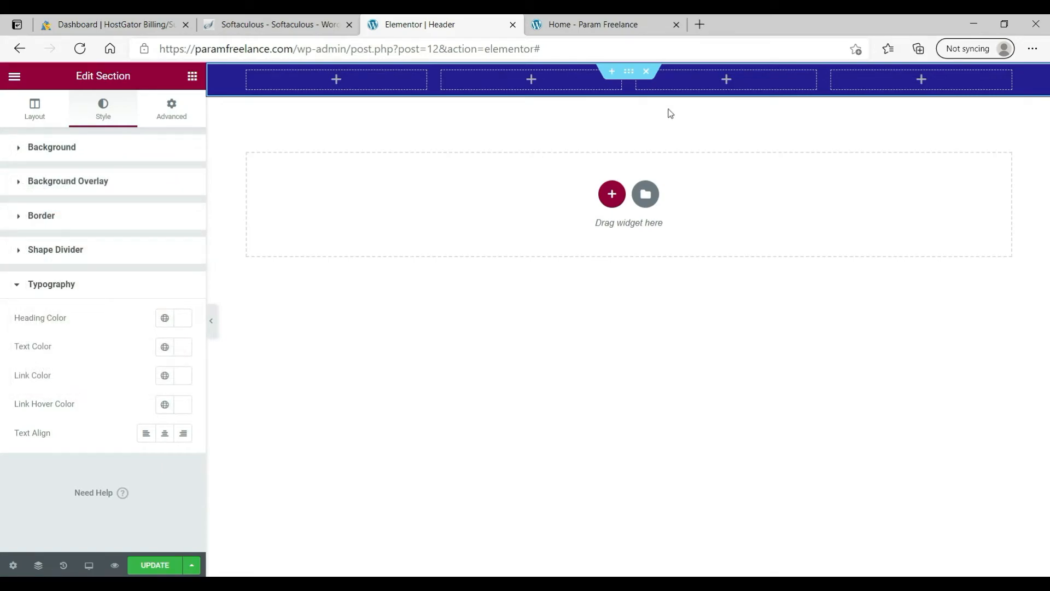
pyautogui.click(921, 81)
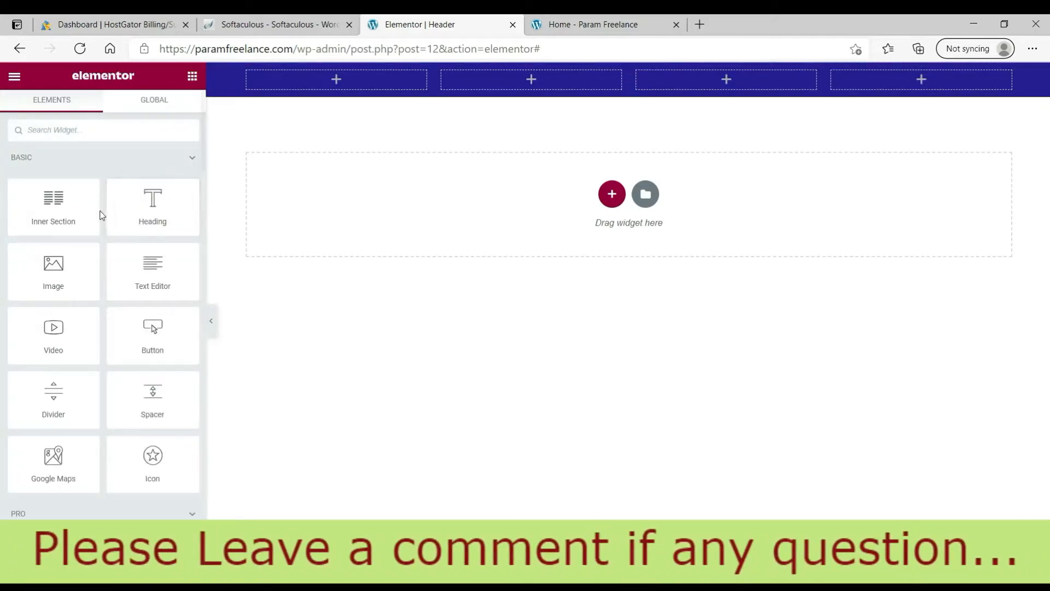
# Step: Place a Social Icons widget with Facebook, Twitter and YouTube in the fourth column
pyautogui.click(109, 132)
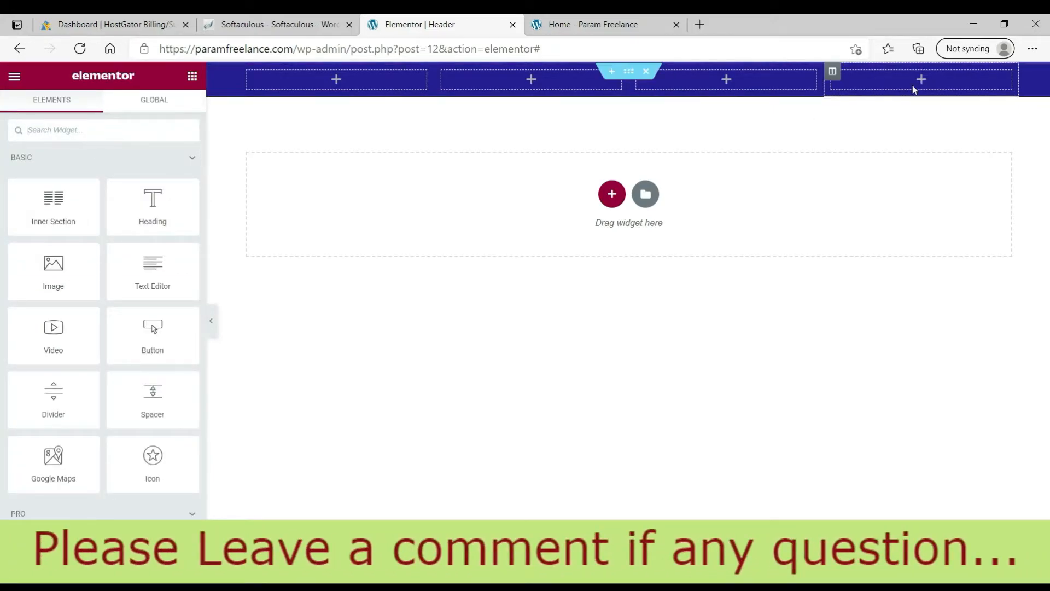
pyautogui.click(80, 132)
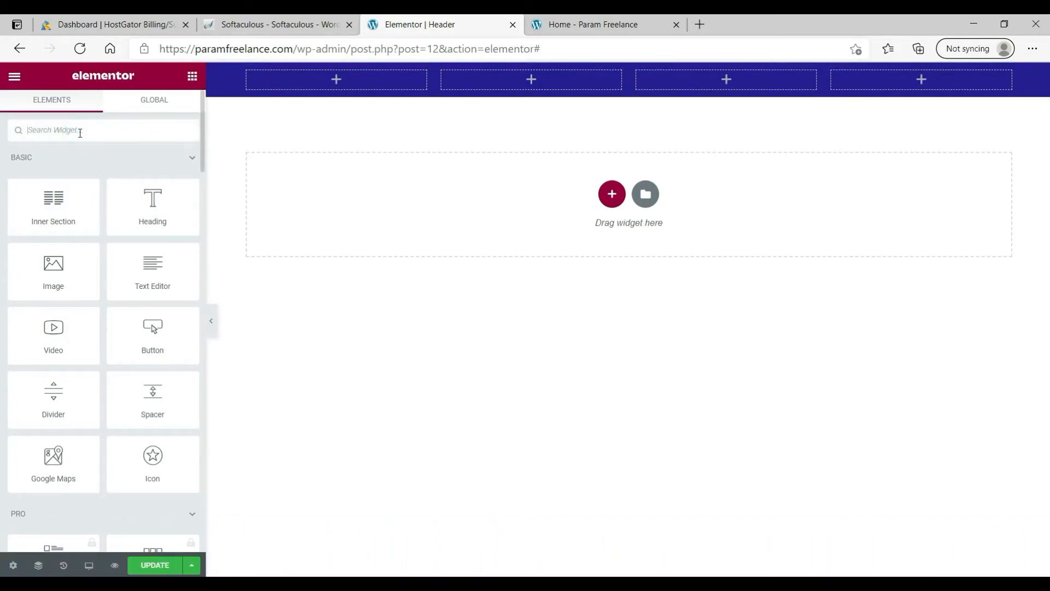
pyautogui.write('soci')
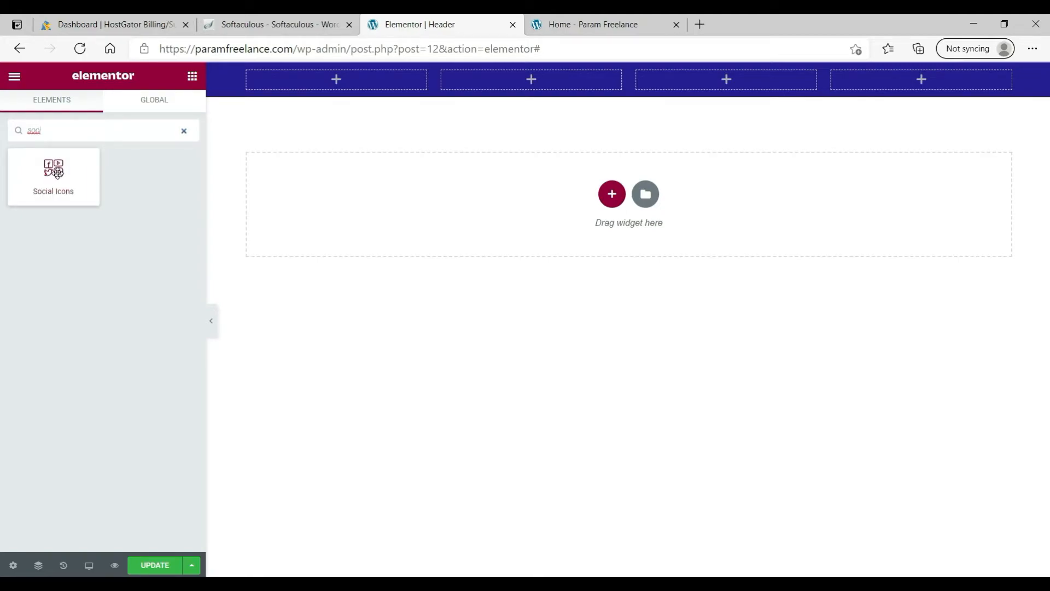
pyautogui.moveTo(57, 173); pyautogui.dragTo(904, 76)
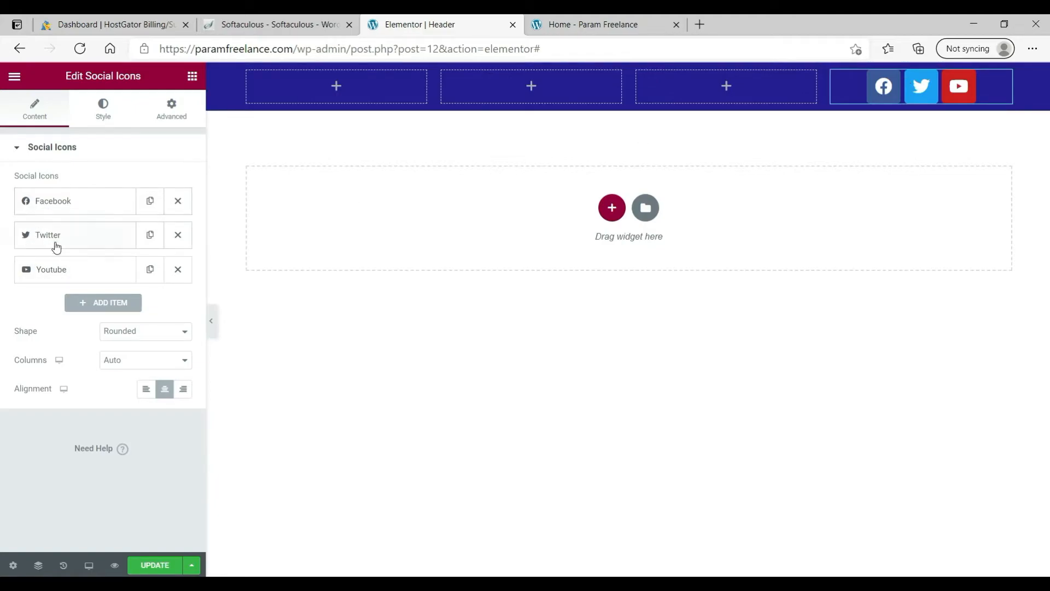
pyautogui.click(96, 304)
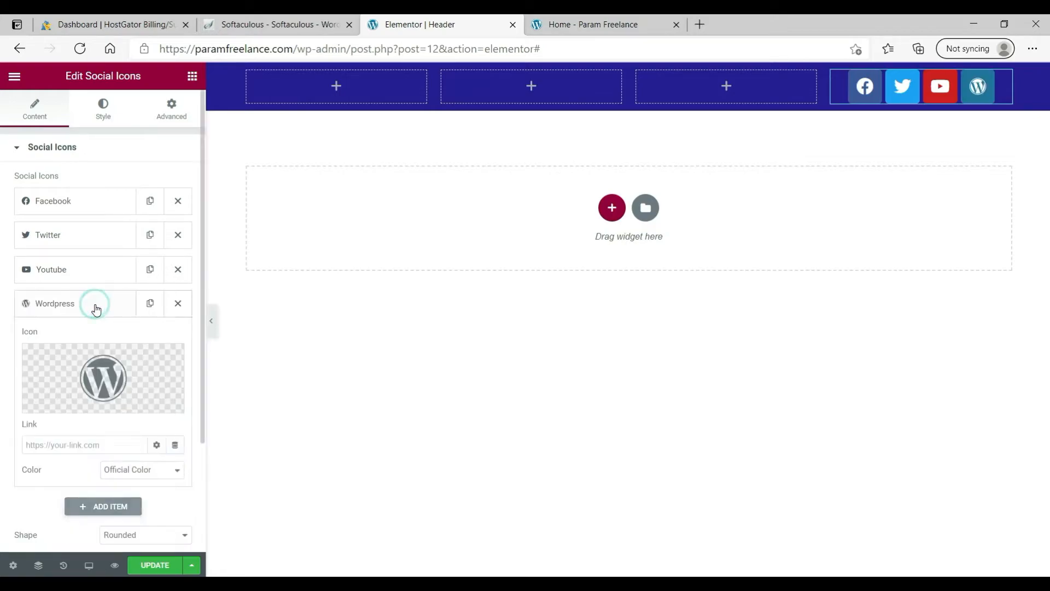
pyautogui.click(179, 303)
# Step: Set the Facebook, Twitter and YouTube icon links to '#'
pyautogui.click(84, 197)
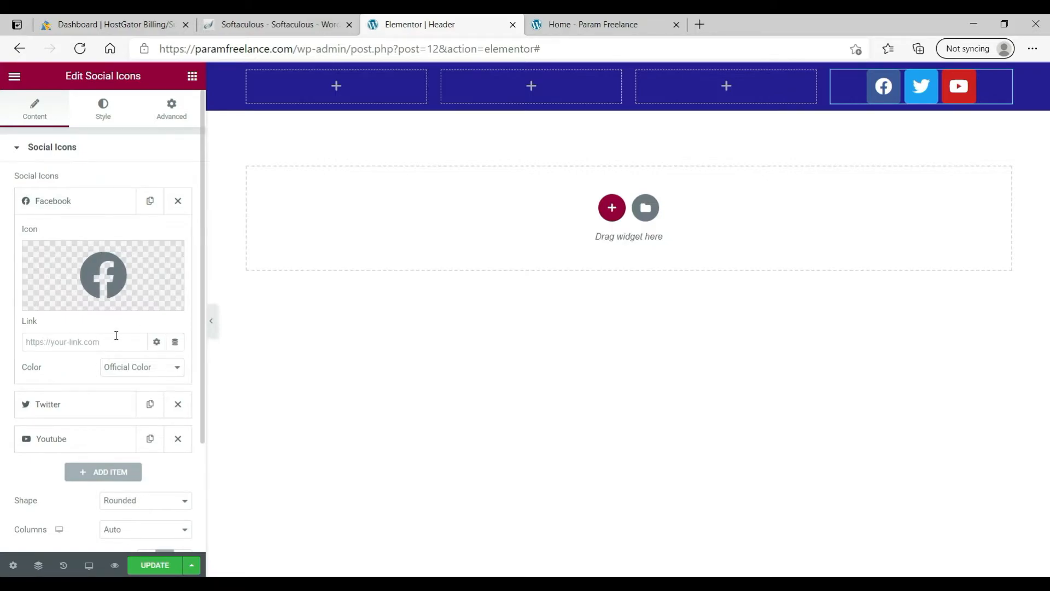
pyautogui.click(116, 335)
pyautogui.write('#')
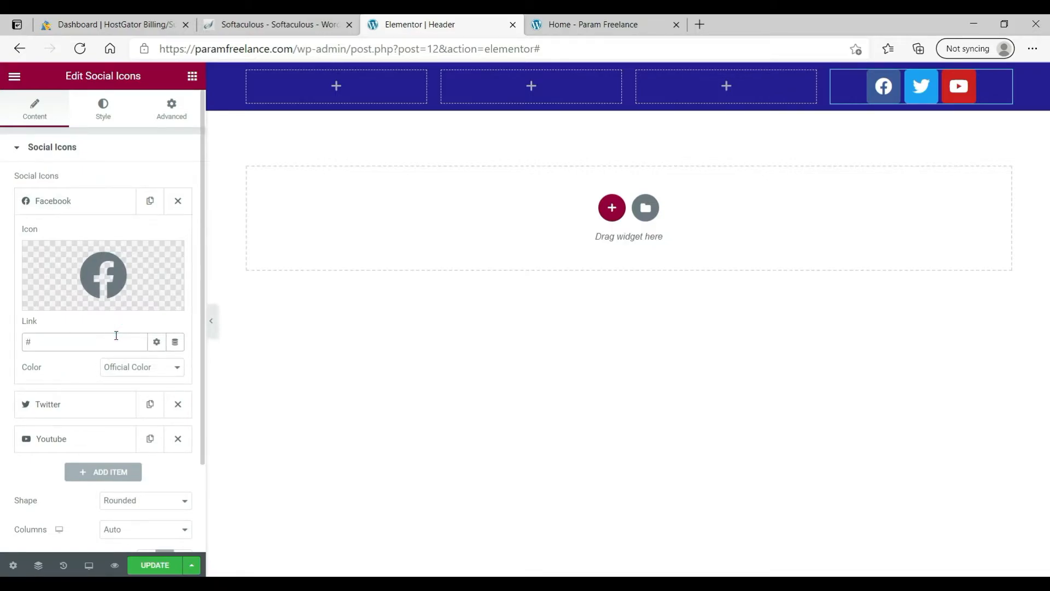
pyautogui.click(100, 210)
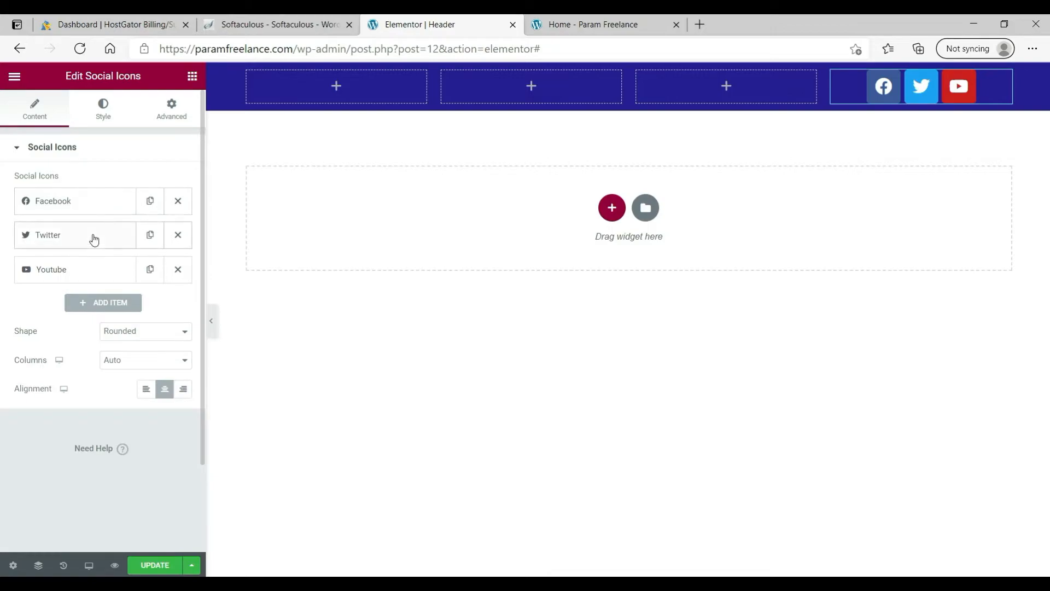
pyautogui.click(94, 239)
pyautogui.click(59, 376)
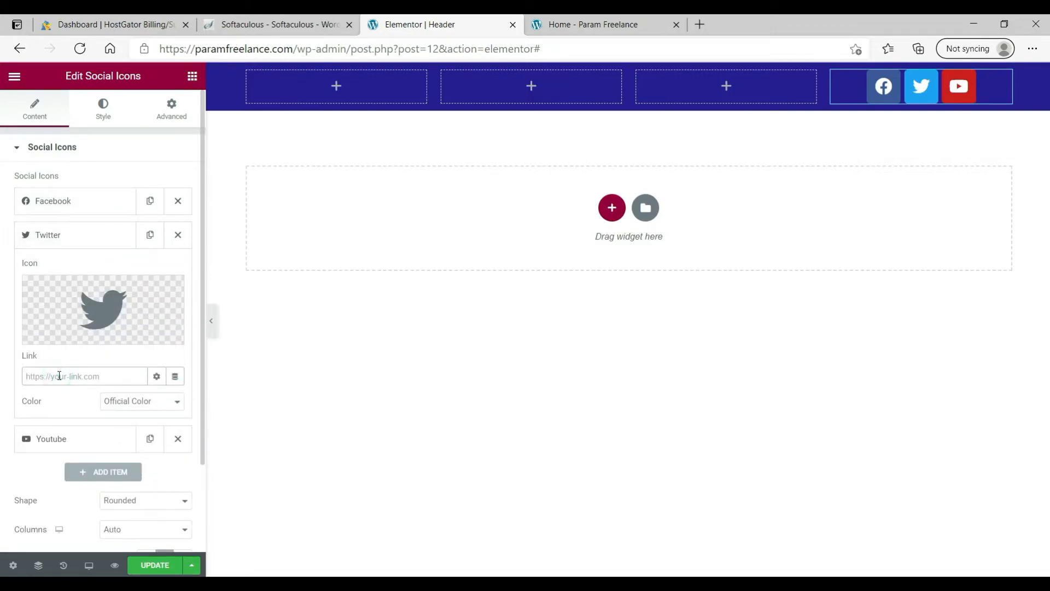
pyautogui.write('#')
pyautogui.click(48, 440)
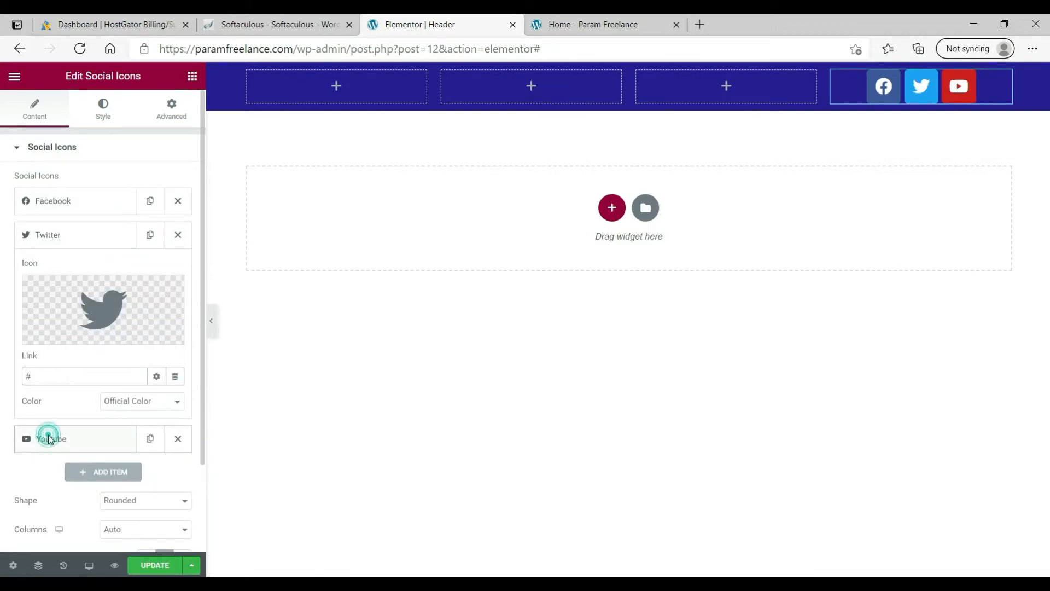
pyautogui.click(71, 409)
pyautogui.write('#')
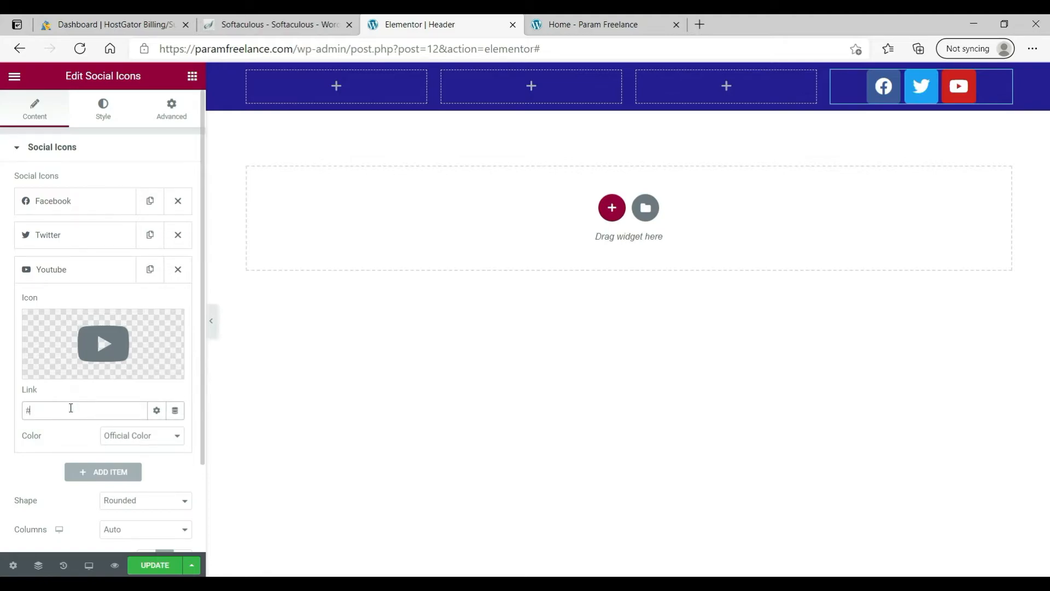
pyautogui.click(75, 271)
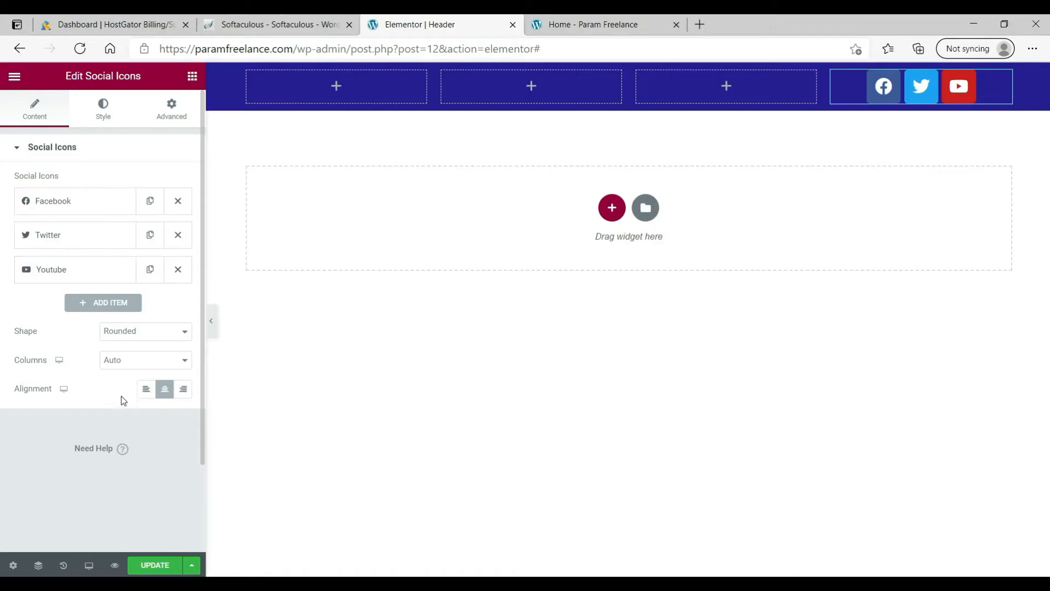
# Step: Right-align the social icons and widen the second and third header columns
pyautogui.click(189, 394)
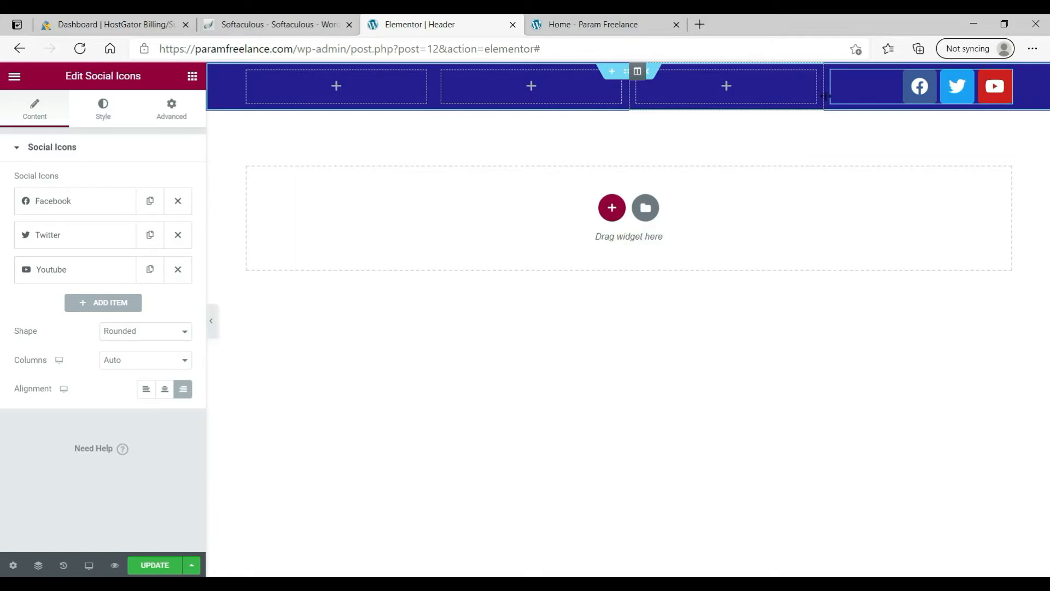
pyautogui.moveTo(825, 96); pyautogui.dragTo(874, 93)
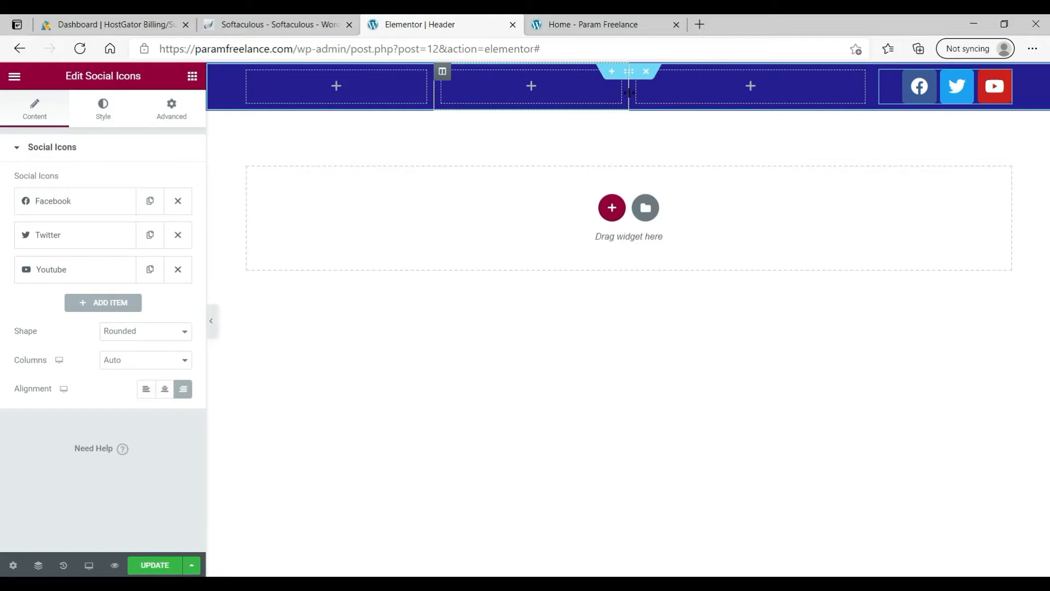
pyautogui.moveTo(652, 98); pyautogui.dragTo(710, 90)
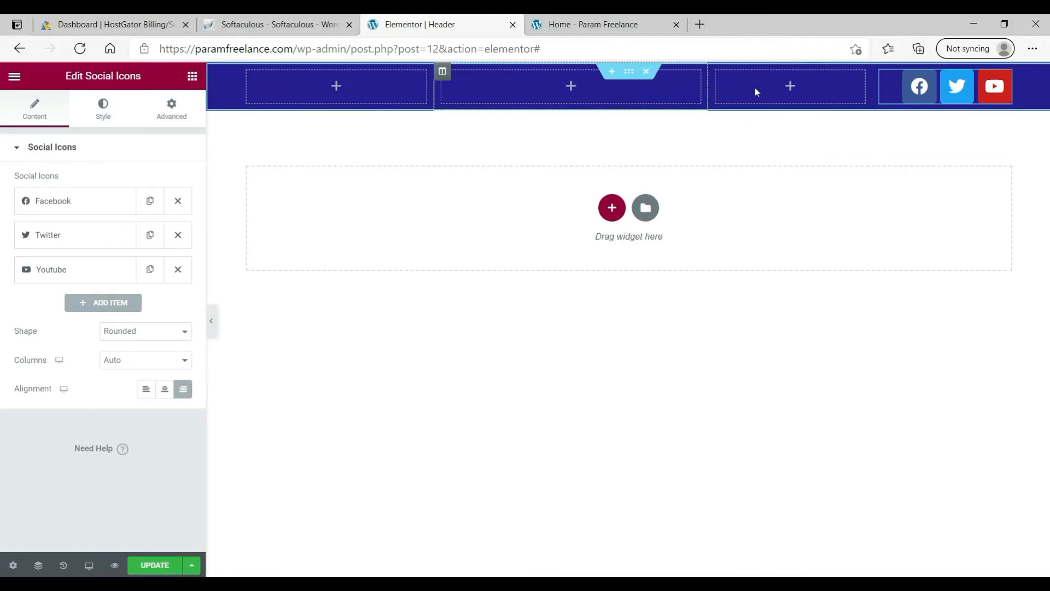
pyautogui.click(792, 86)
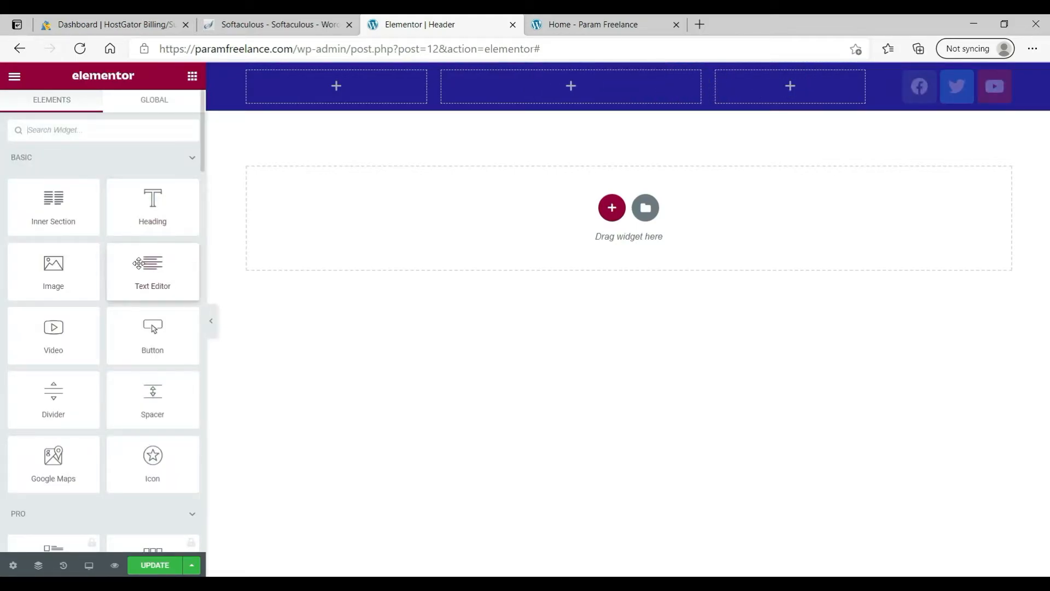
# Step: Add a Text Editor to the third column holding the 'Whats App:' contact text and number
pyautogui.moveTo(138, 263)
pyautogui.mouseDown()
pyautogui.moveTo(399, 244)
pyautogui.moveTo(614, 89)
pyautogui.moveTo(394, 145)
pyautogui.moveTo(222, 212)
pyautogui.moveTo(134, 274)
pyautogui.mouseUp()
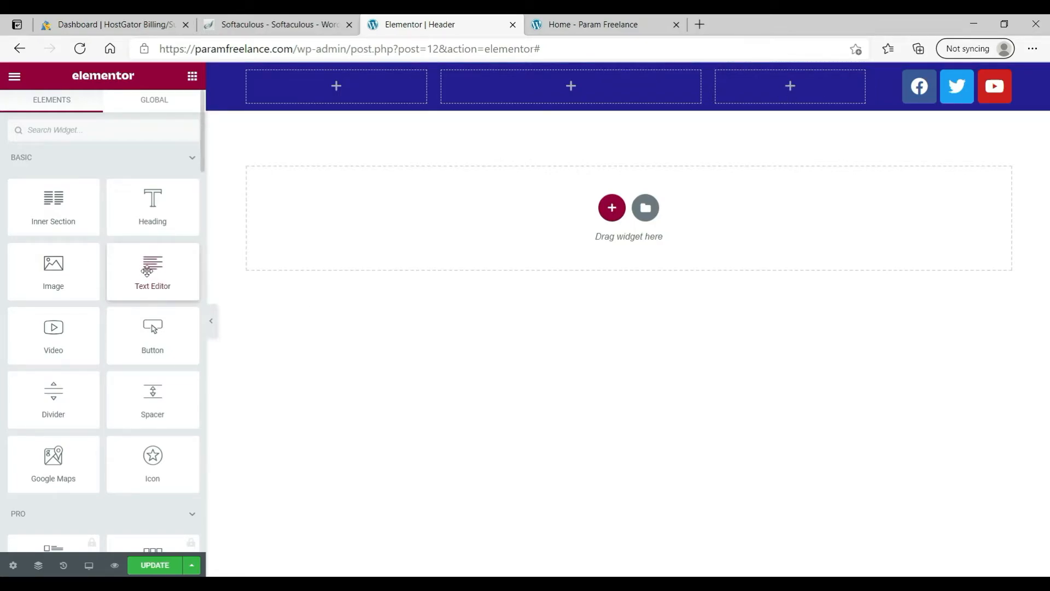
pyautogui.moveTo(147, 270); pyautogui.dragTo(766, 79)
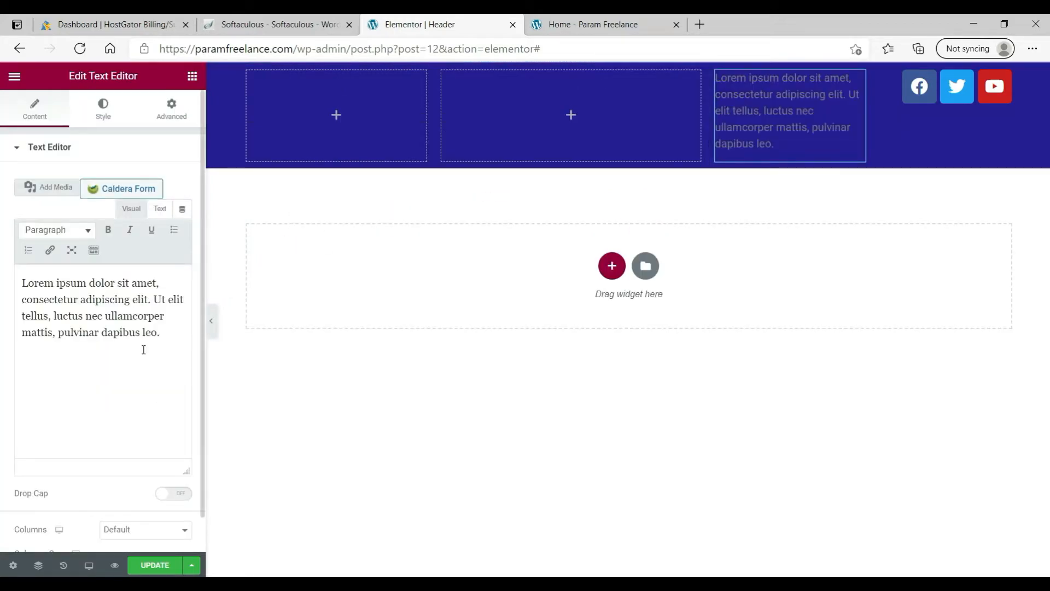
pyautogui.click(142, 348)
pyautogui.hotkey('ctrl', 'a')
pyautogui.hotkey('ctrl', 'v')
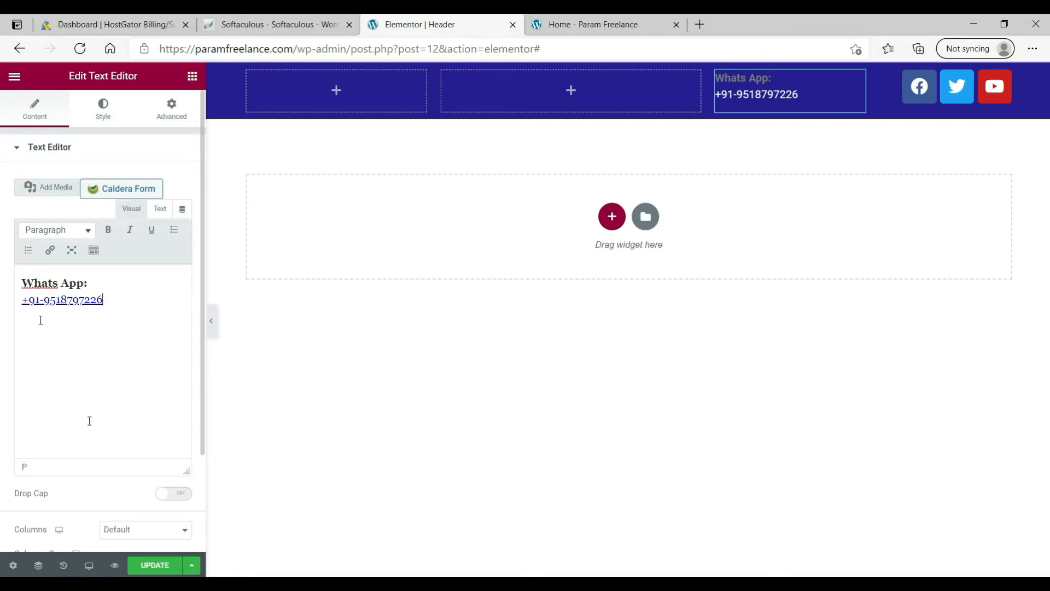
# Step: Right-align the WhatsApp text and set its colour to white
pyautogui.click(102, 109)
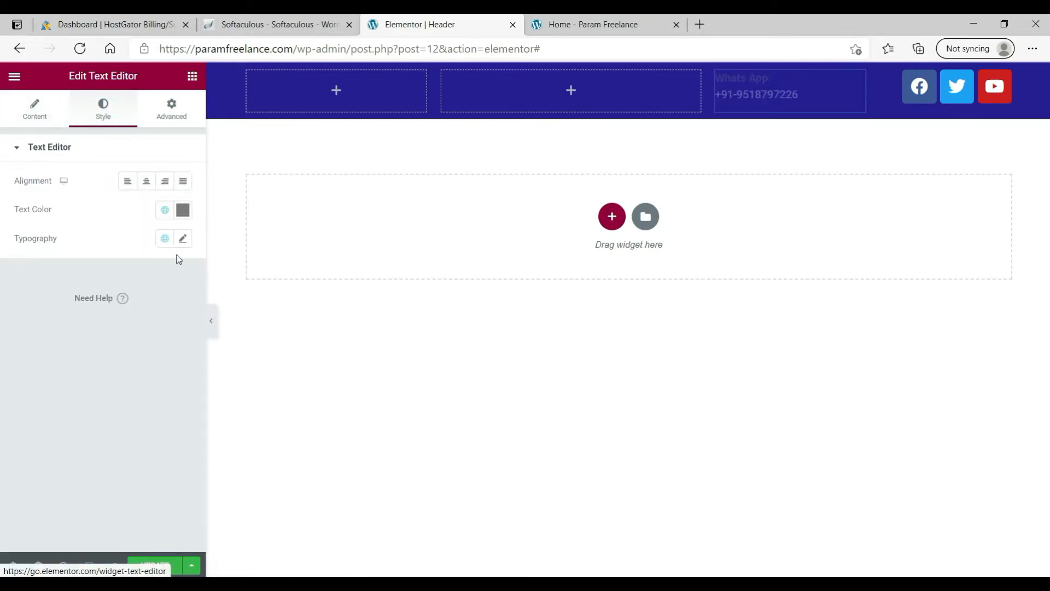
pyautogui.click(165, 183)
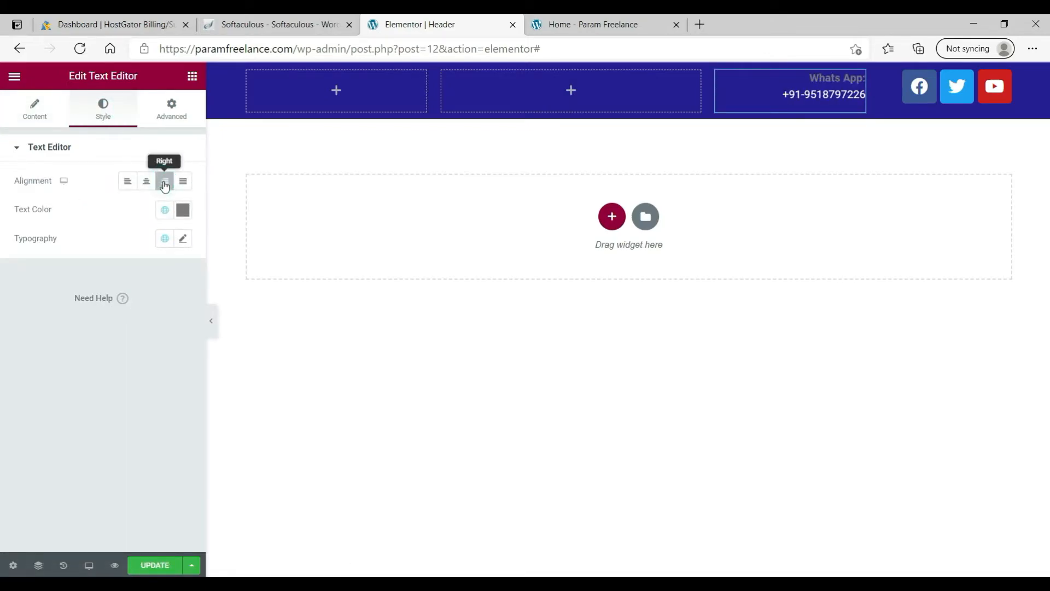
pyautogui.click(183, 210)
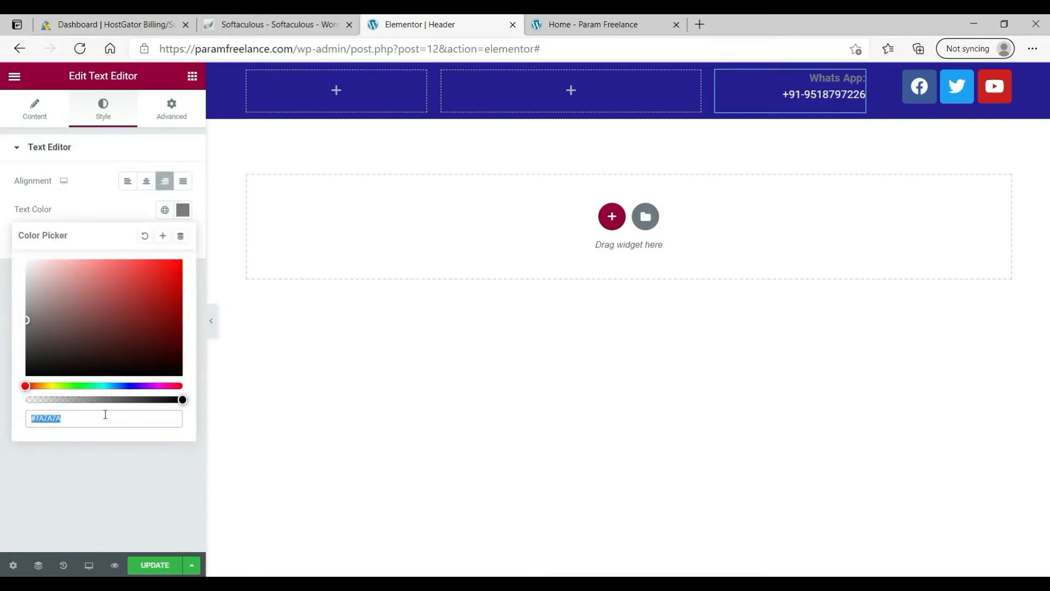
pyautogui.click(105, 414)
pyautogui.press('BackSpace')
pyautogui.press('BackSpace')
pyautogui.press('BackSpace')
pyautogui.press('BackSpace')
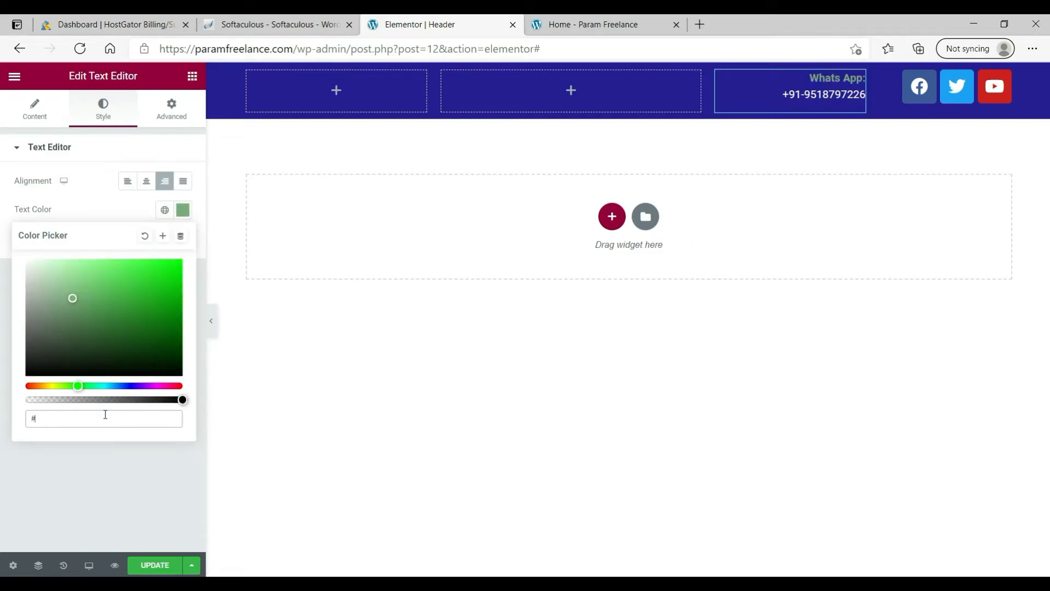
pyautogui.write('ffffff')
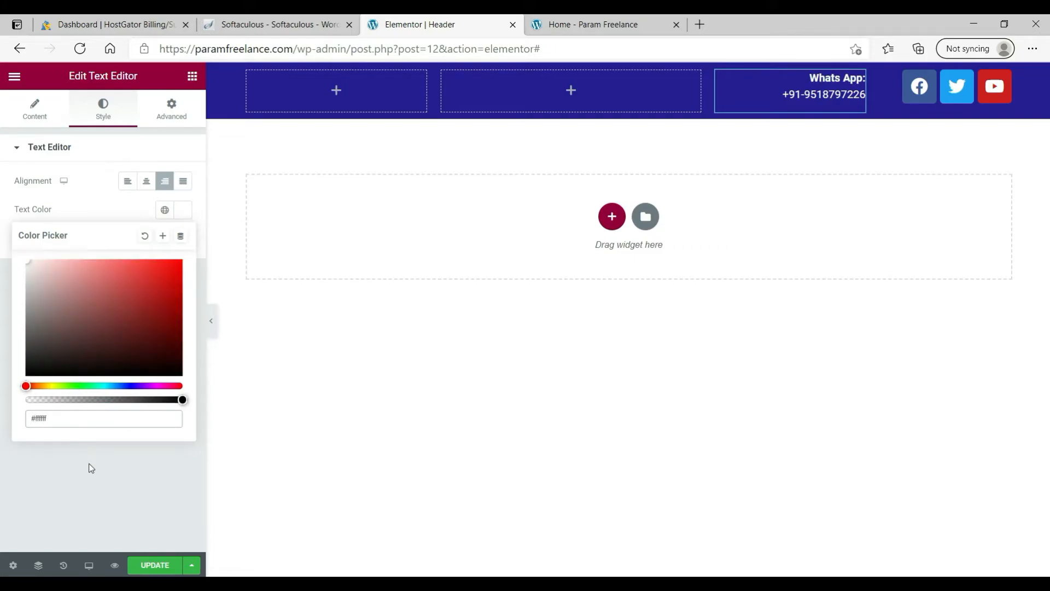
pyautogui.click(90, 465)
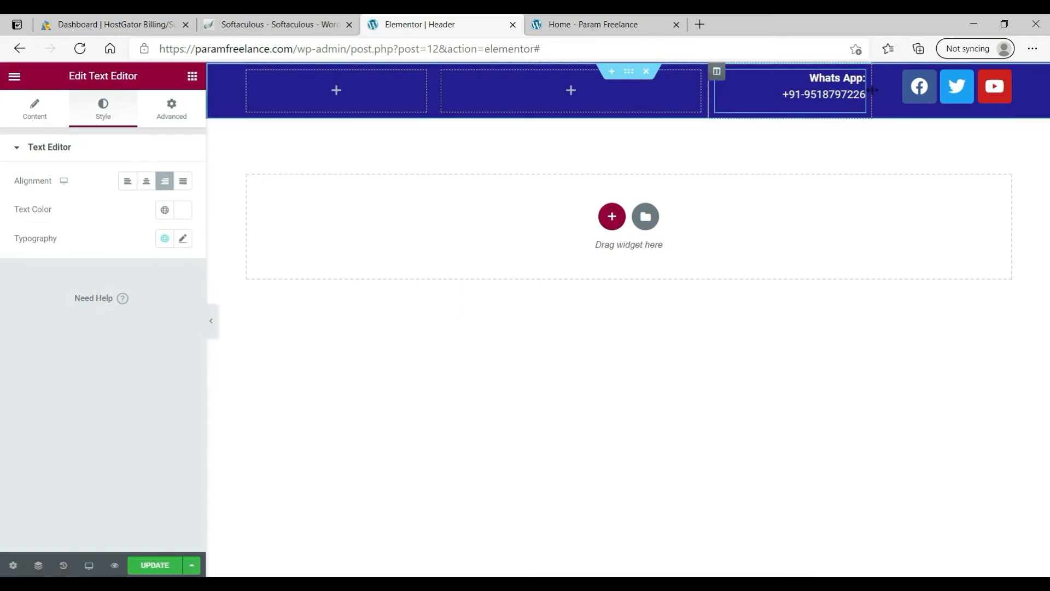
# Step: Widen the WhatsApp column and add a middle-column text block with the 'Give us a call:' text
pyautogui.moveTo(881, 94); pyautogui.dragTo(889, 94)
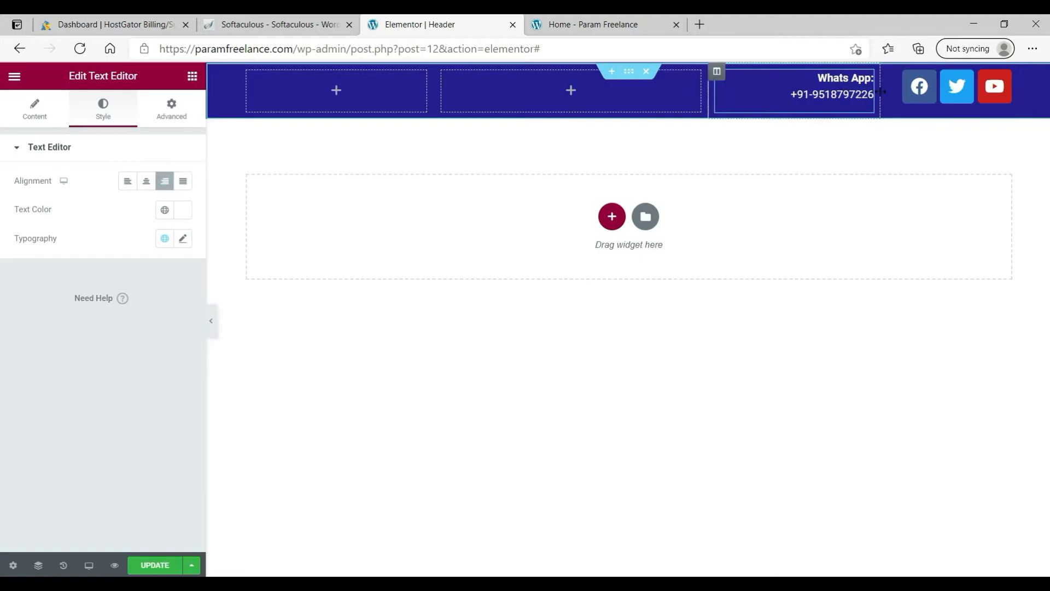
pyautogui.click(572, 91)
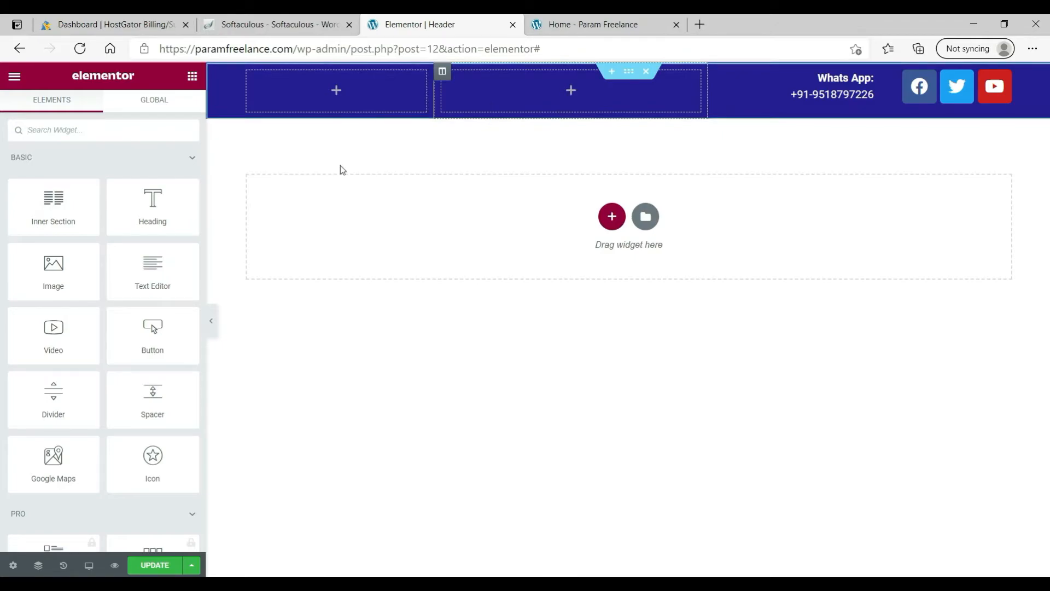
pyautogui.moveTo(146, 268); pyautogui.dragTo(545, 87)
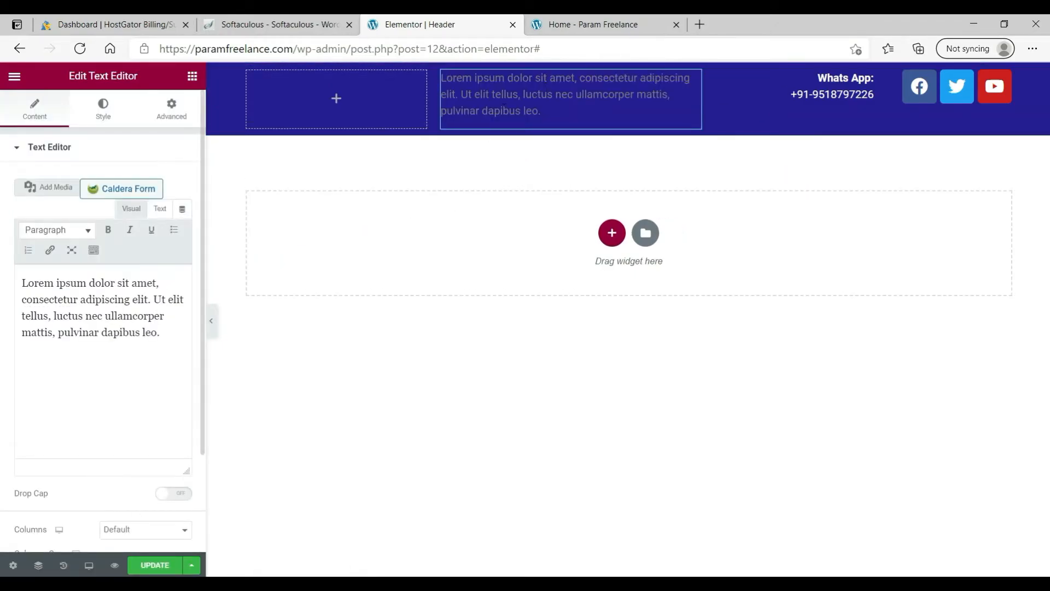
pyautogui.click(90, 353)
pyautogui.hotkey('ctrl', 'a')
pyautogui.hotkey('ctrl', 'v')
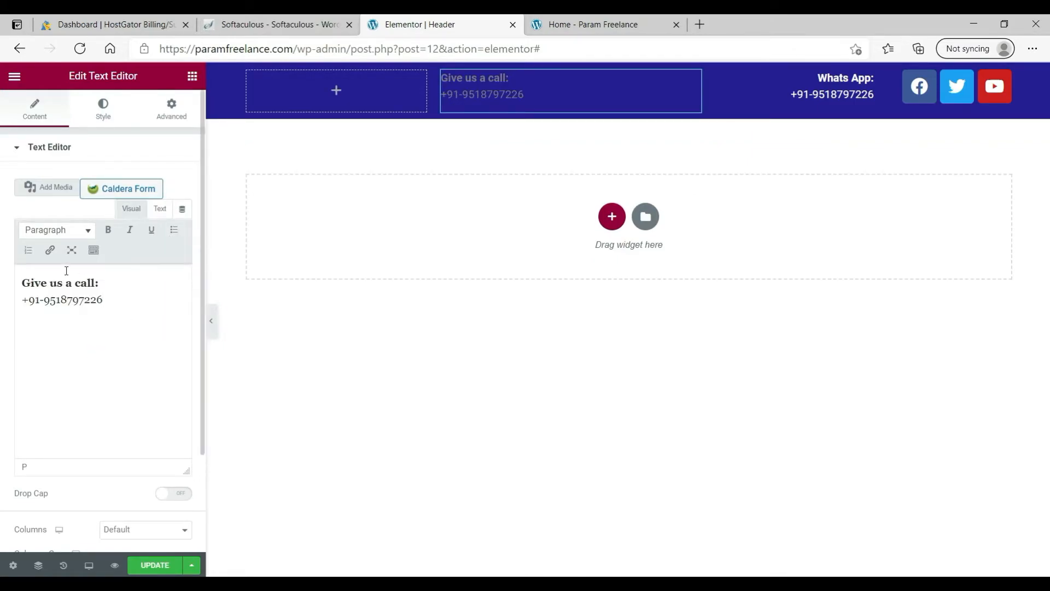
# Step: Right-align the call text, make it white #ffffff, and widen the call and left columns
pyautogui.click(103, 105)
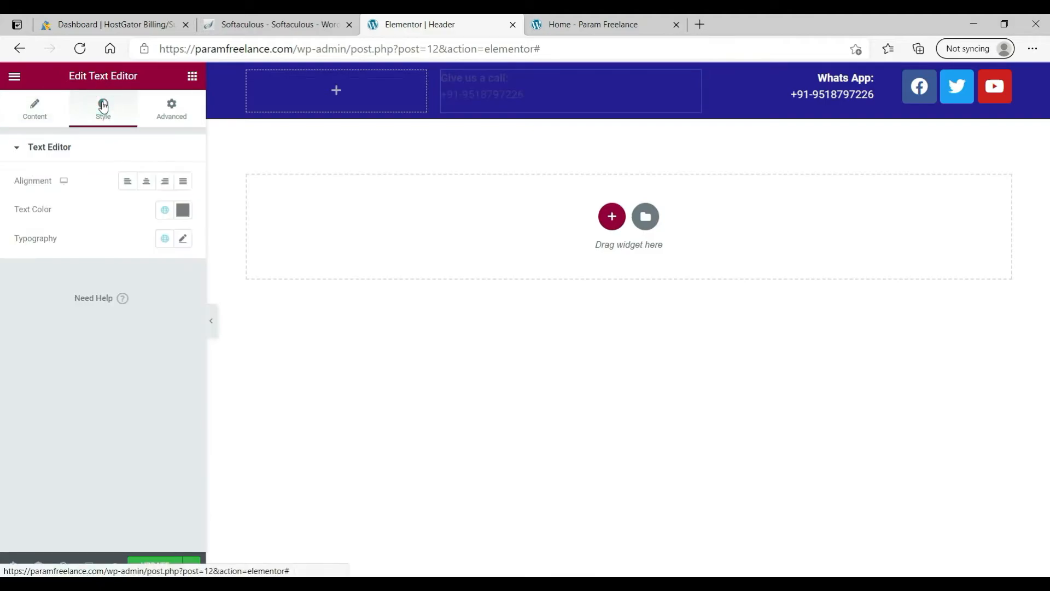
pyautogui.click(166, 183)
pyautogui.click(183, 210)
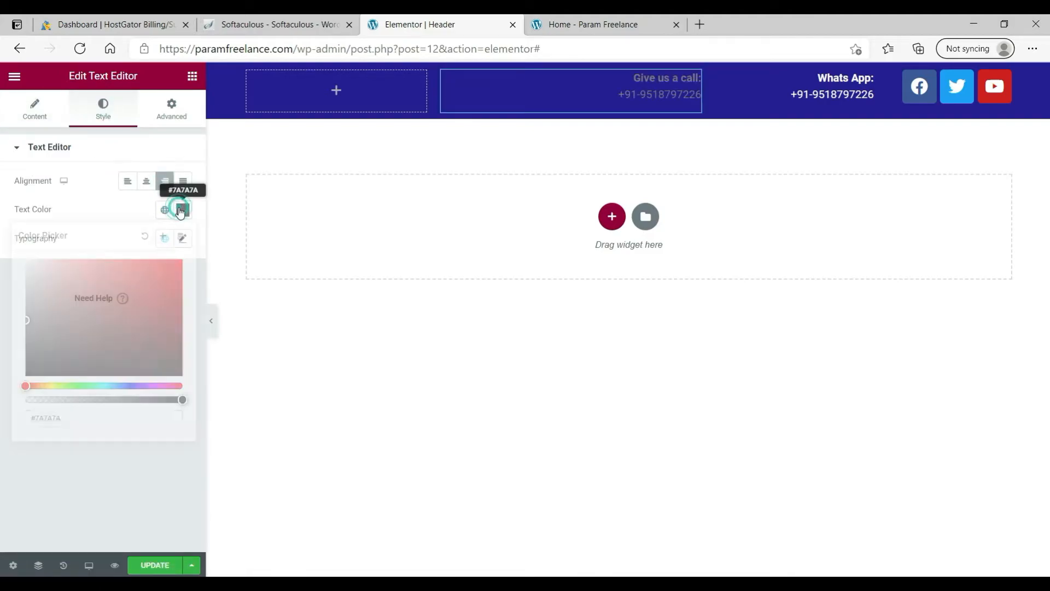
pyautogui.doubleClick(131, 421)
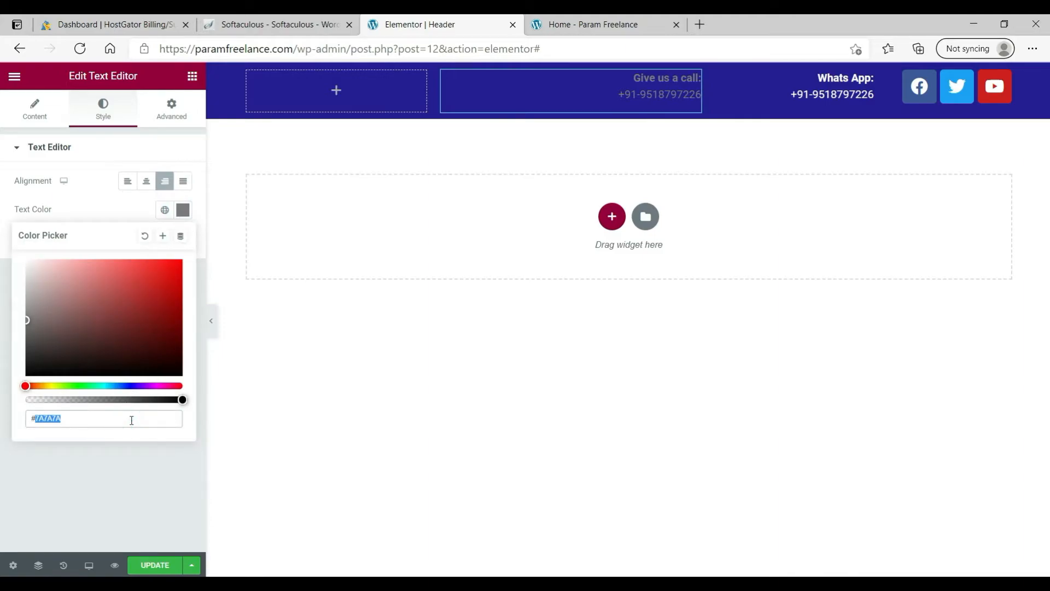
pyautogui.write('ffffff')
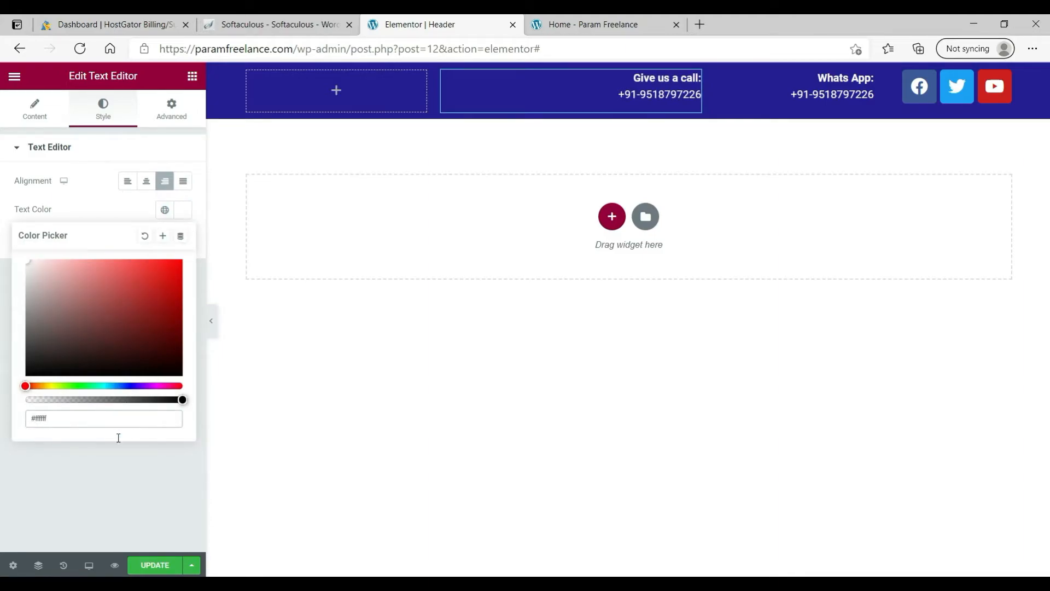
pyautogui.click(86, 485)
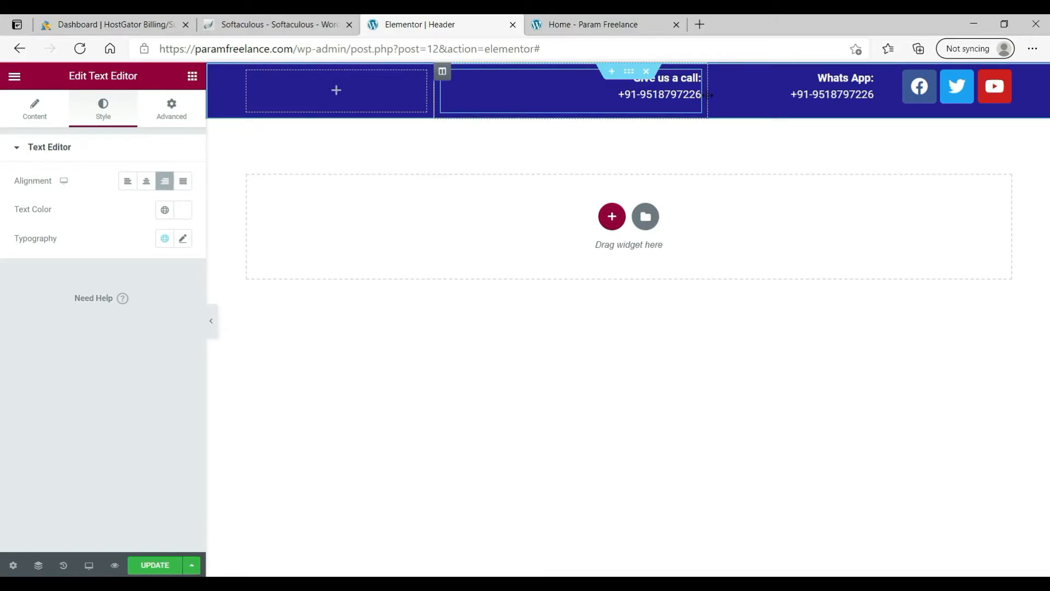
pyautogui.moveTo(709, 95); pyautogui.dragTo(769, 91)
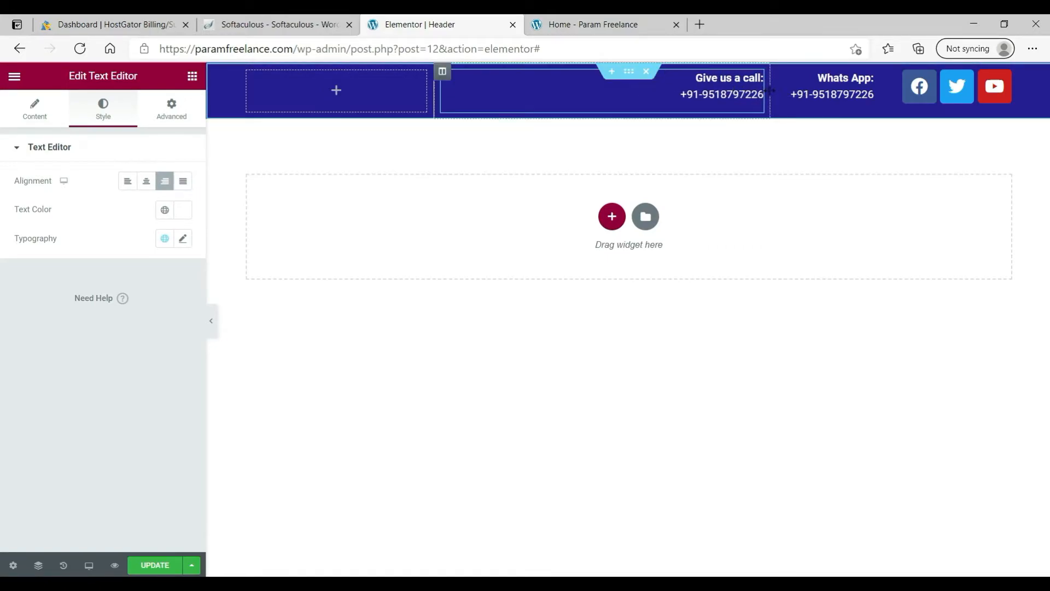
pyautogui.moveTo(435, 84); pyautogui.dragTo(630, 82)
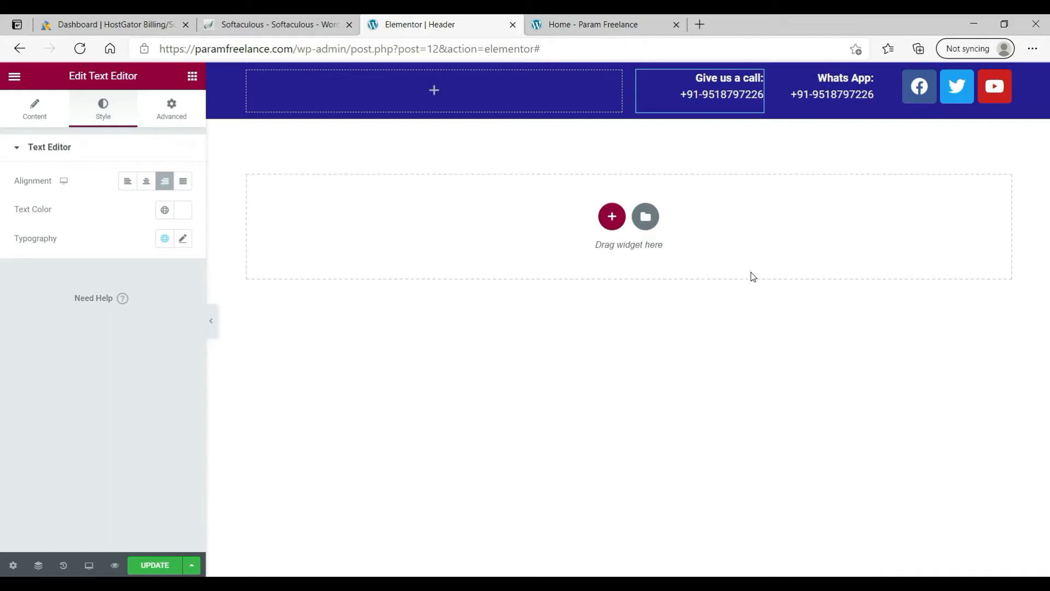
# Step: Give the 'Give us a call:' column a Solid border and enter its border width
pyautogui.click(494, 106)
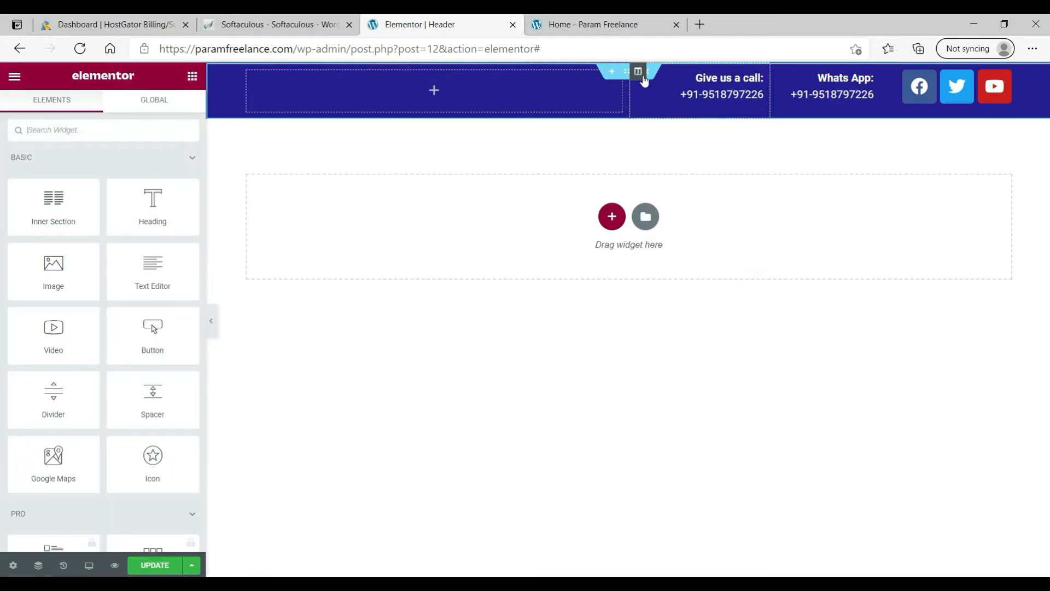
pyautogui.click(638, 71)
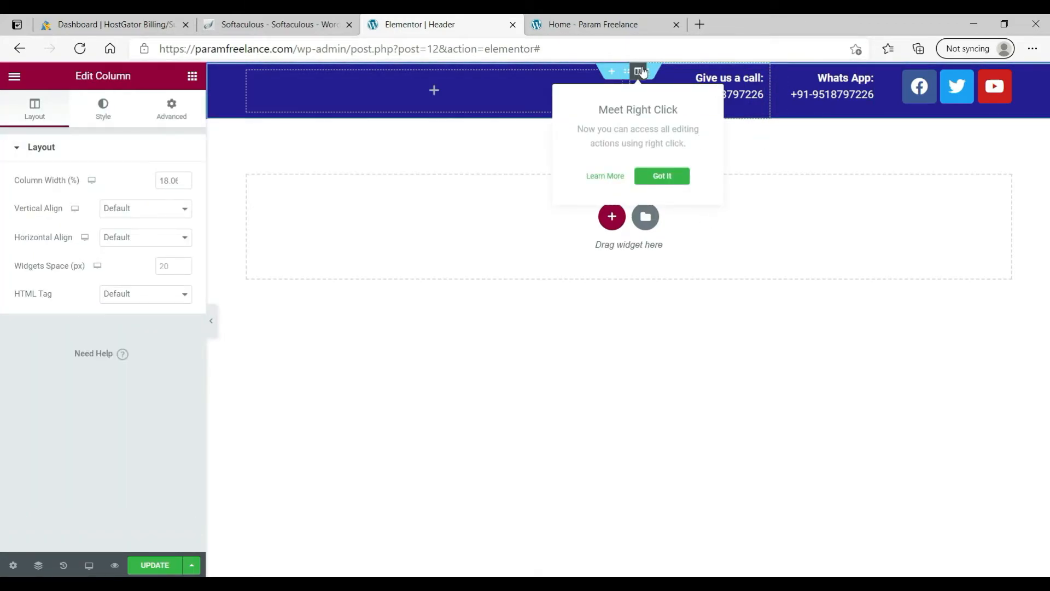
pyautogui.click(102, 116)
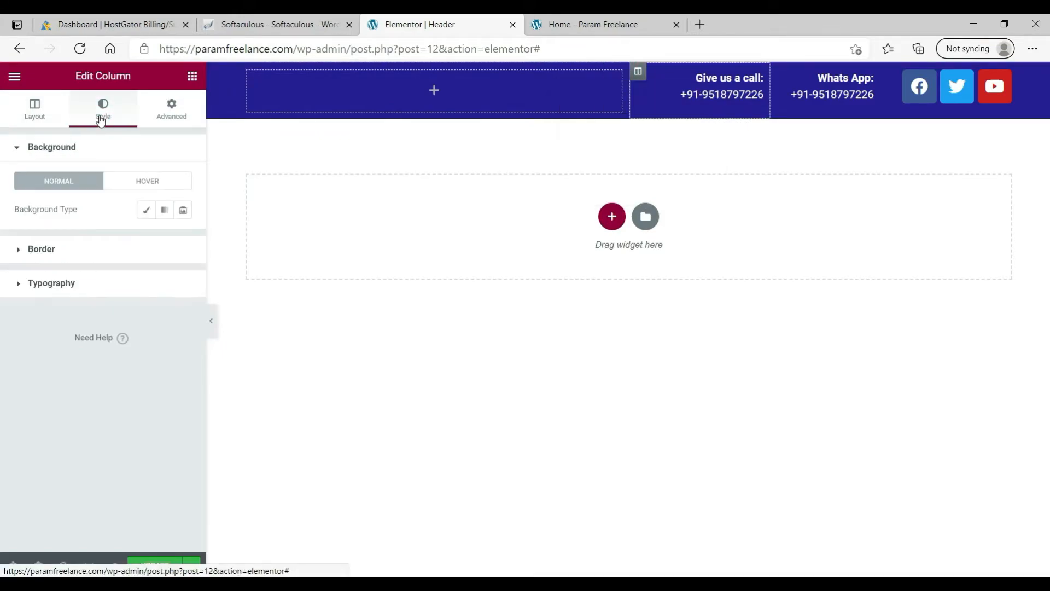
pyautogui.click(64, 248)
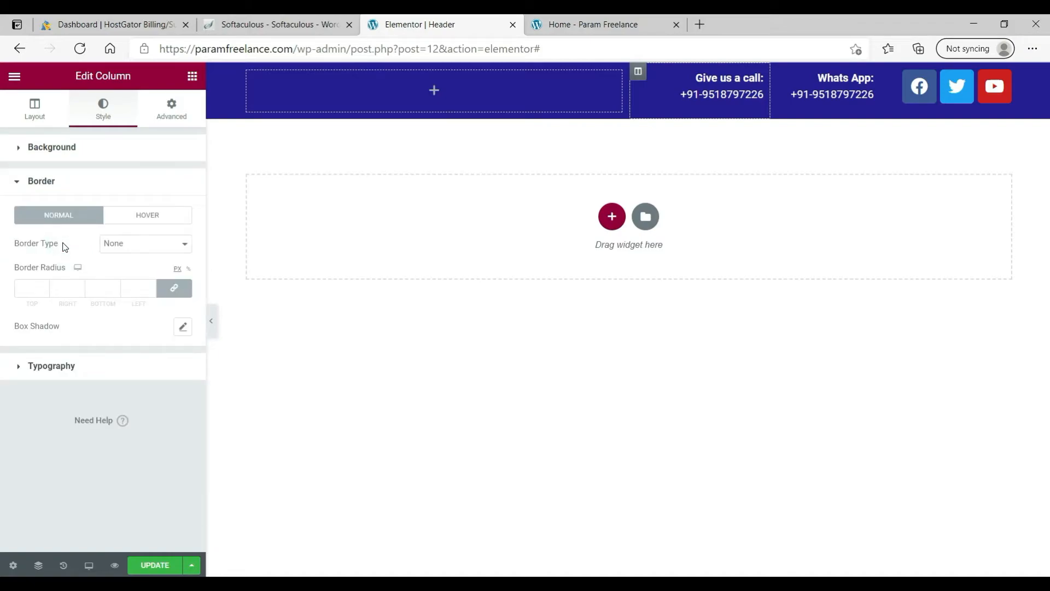
pyautogui.click(141, 244)
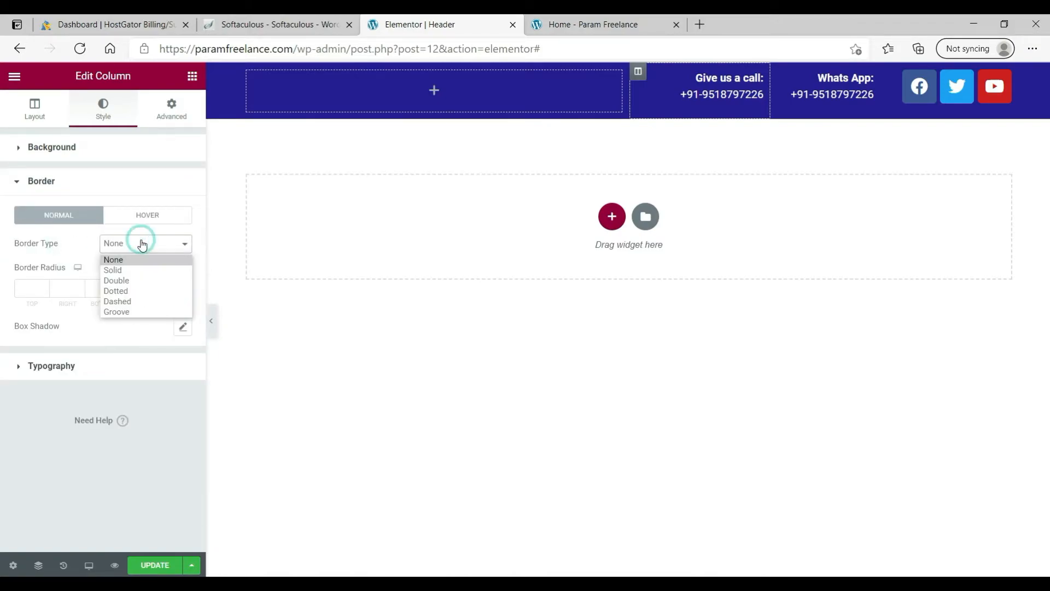
pyautogui.click(138, 271)
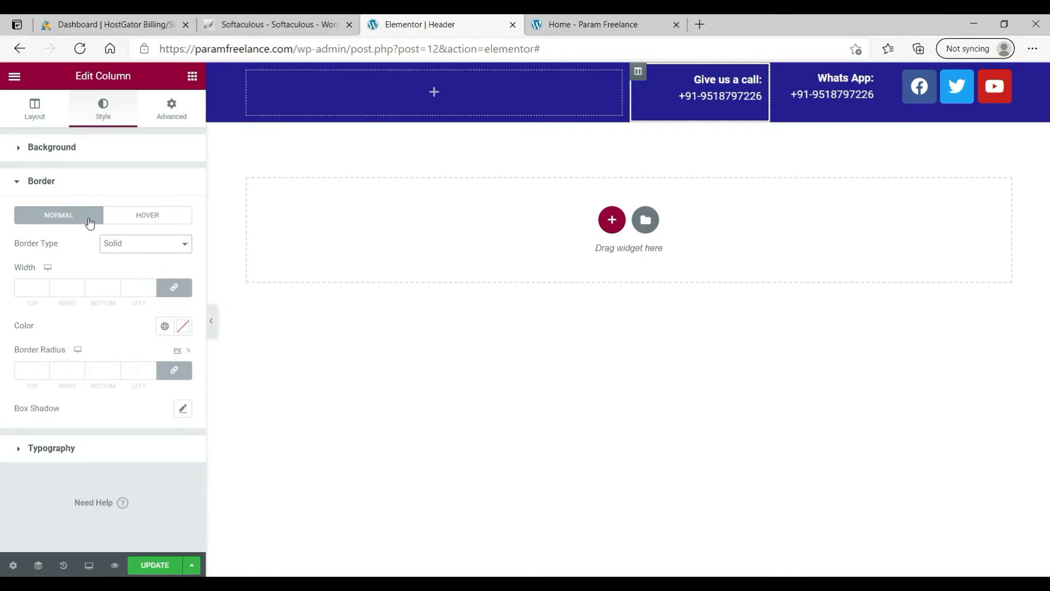
pyautogui.click(27, 286)
pyautogui.write('1')
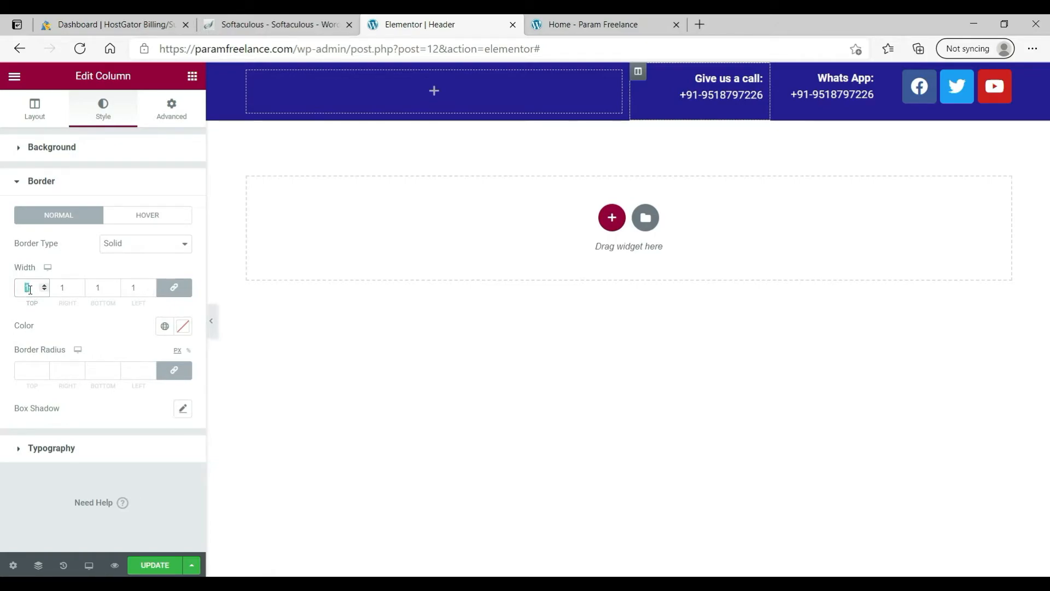
pyautogui.write('2')
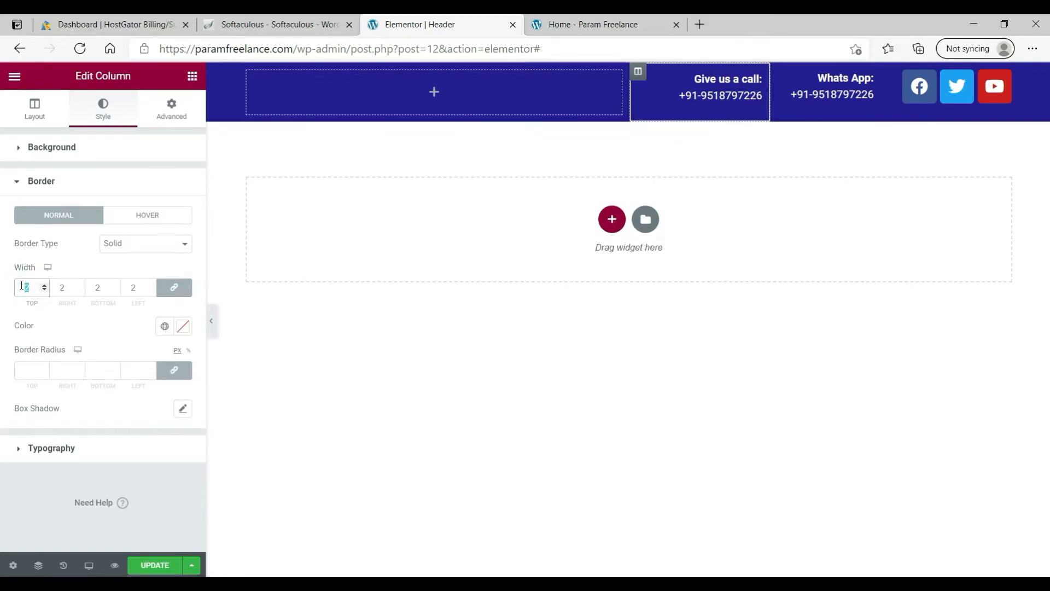
# Step: Zero the call column's border widths, leaving only a 2 px right border
pyautogui.write('0')
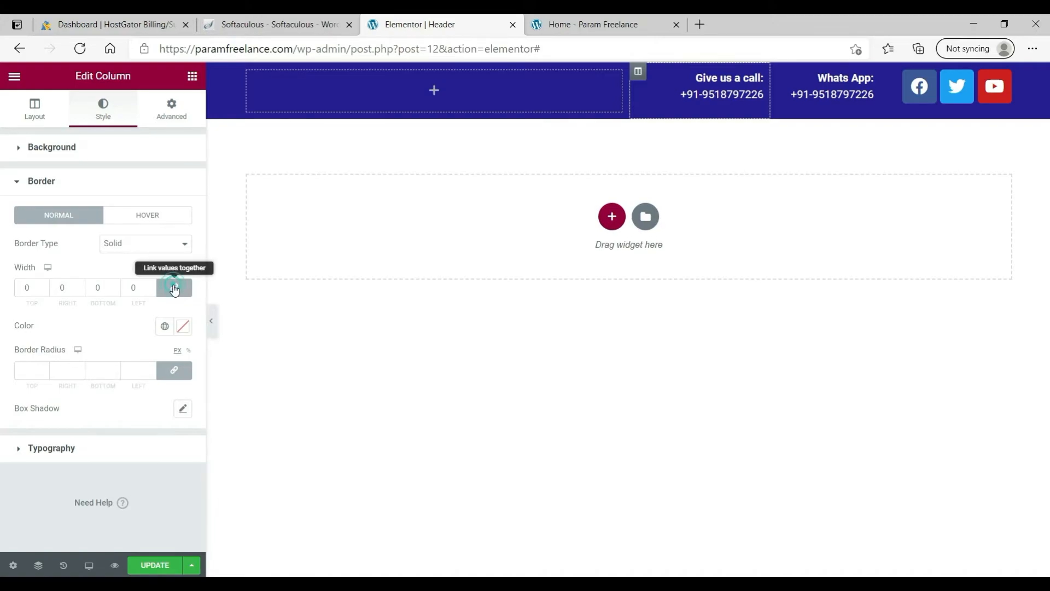
pyautogui.click(175, 288)
pyautogui.doubleClick(55, 291)
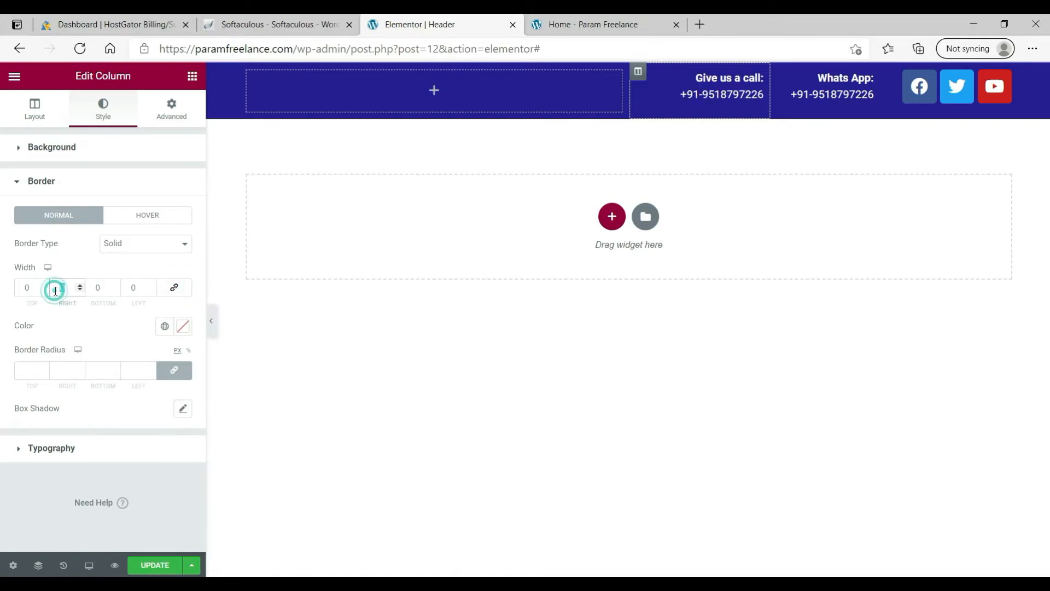
pyautogui.write('2')
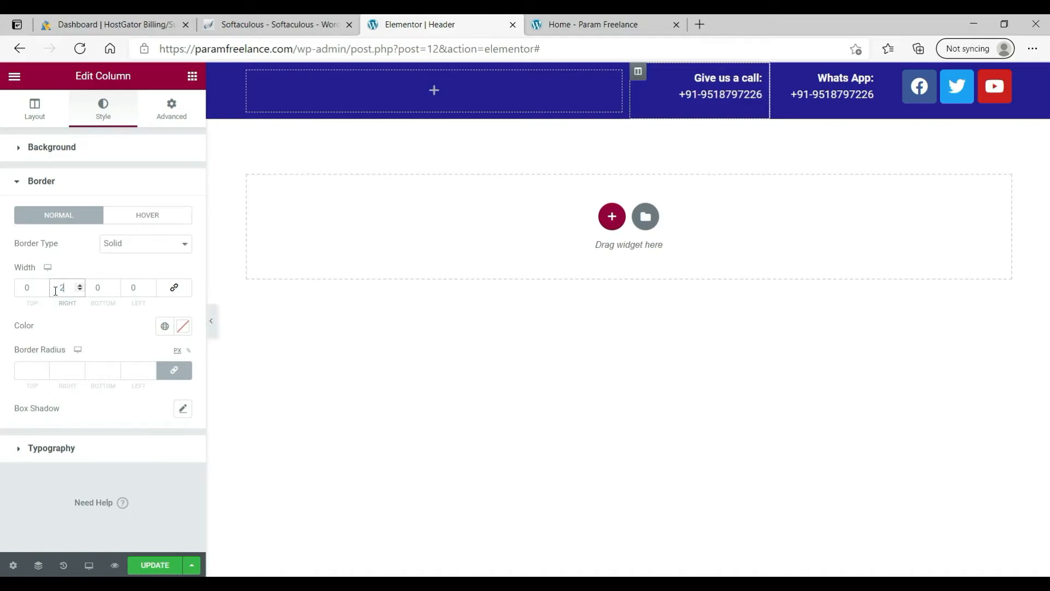
pyautogui.click(714, 327)
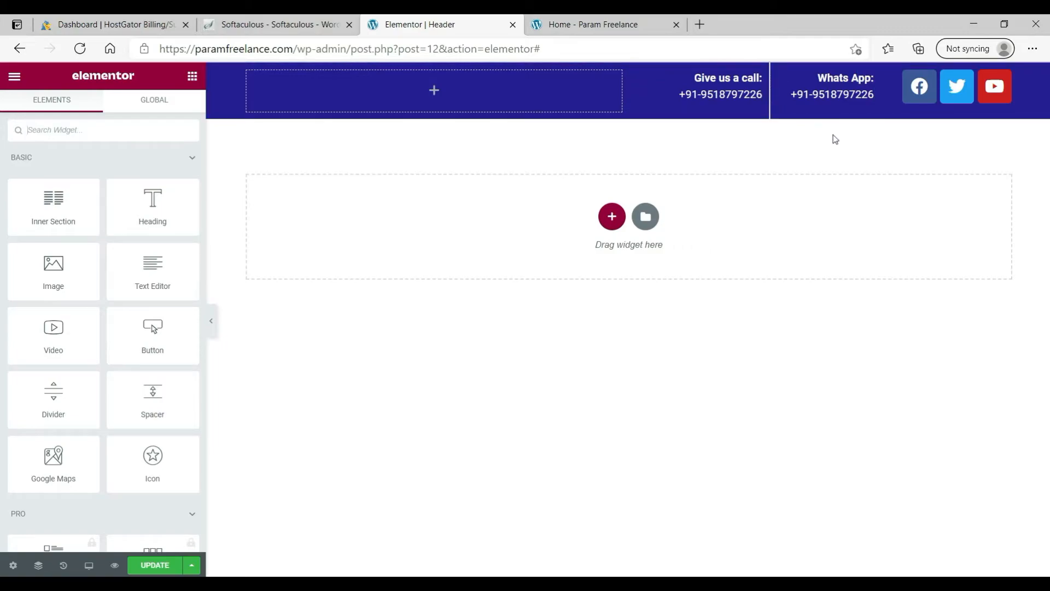
# Step: Give the WhatsApp column a Solid border with only a 2 px right width
pyautogui.click(780, 72)
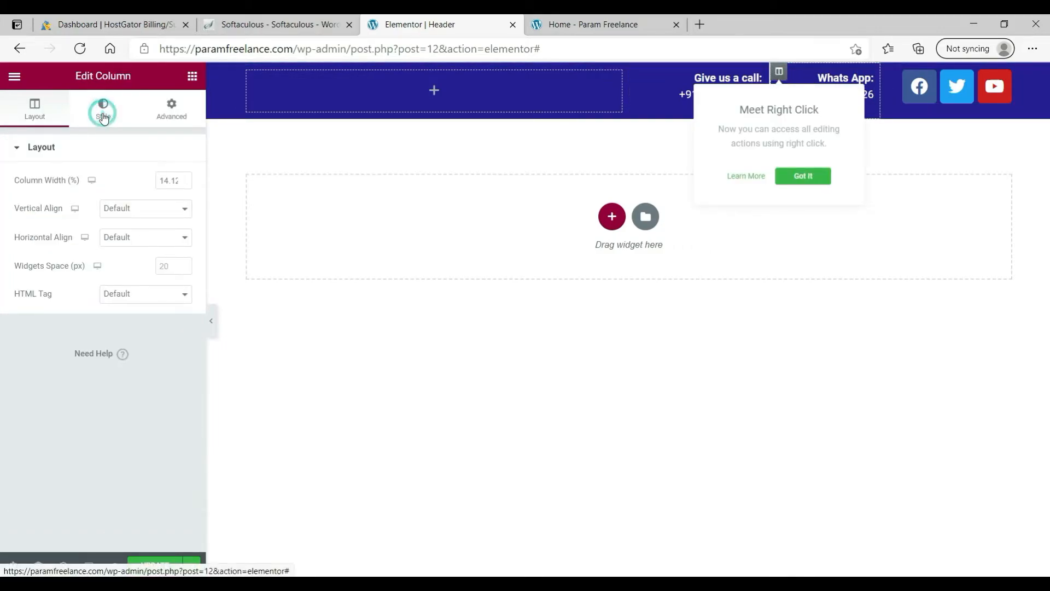
pyautogui.click(102, 109)
pyautogui.click(77, 252)
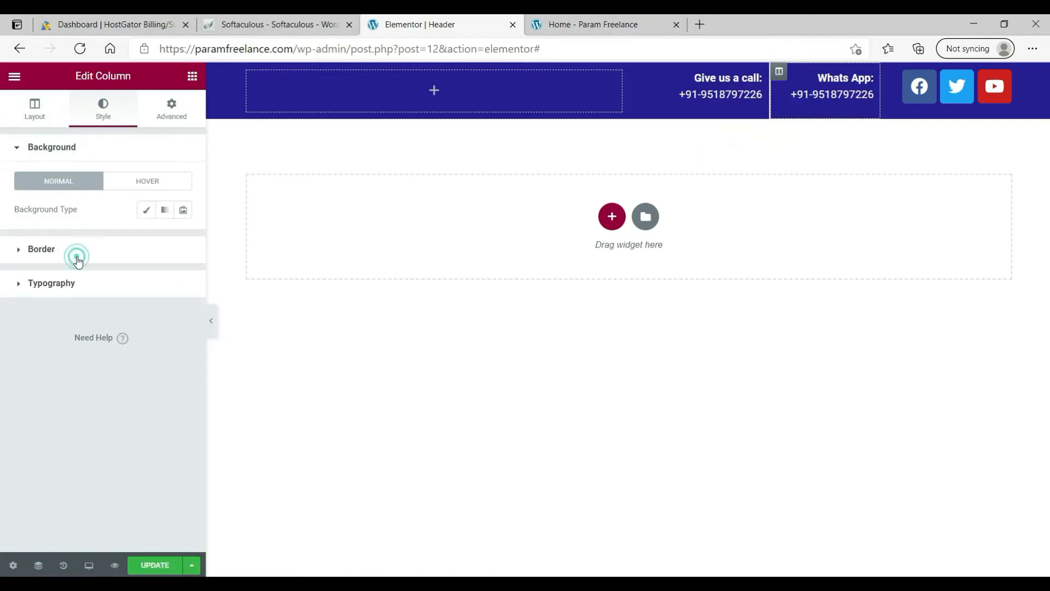
pyautogui.click(126, 245)
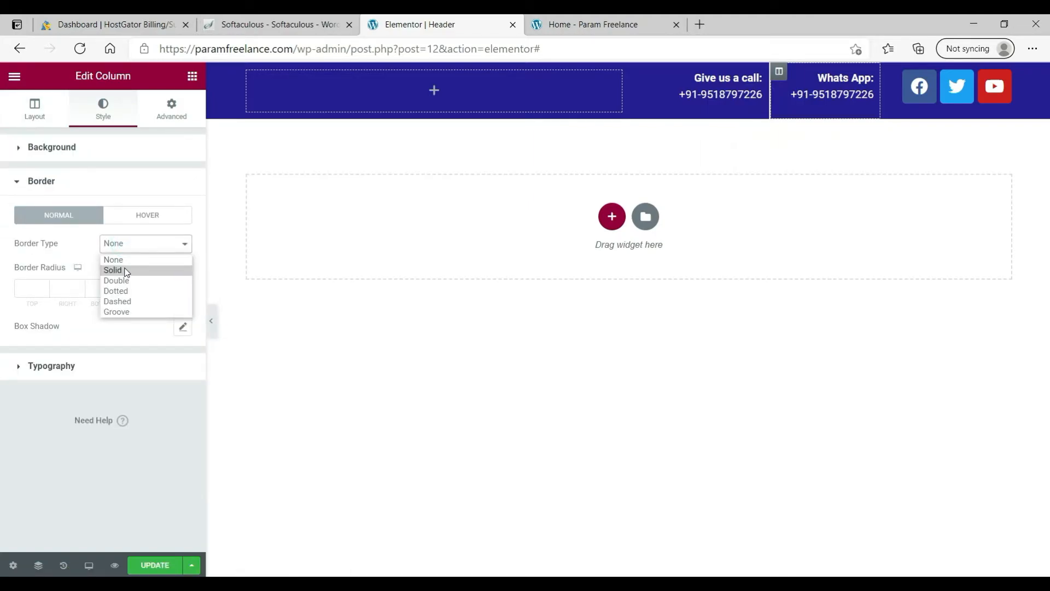
pyautogui.click(125, 271)
pyautogui.click(176, 287)
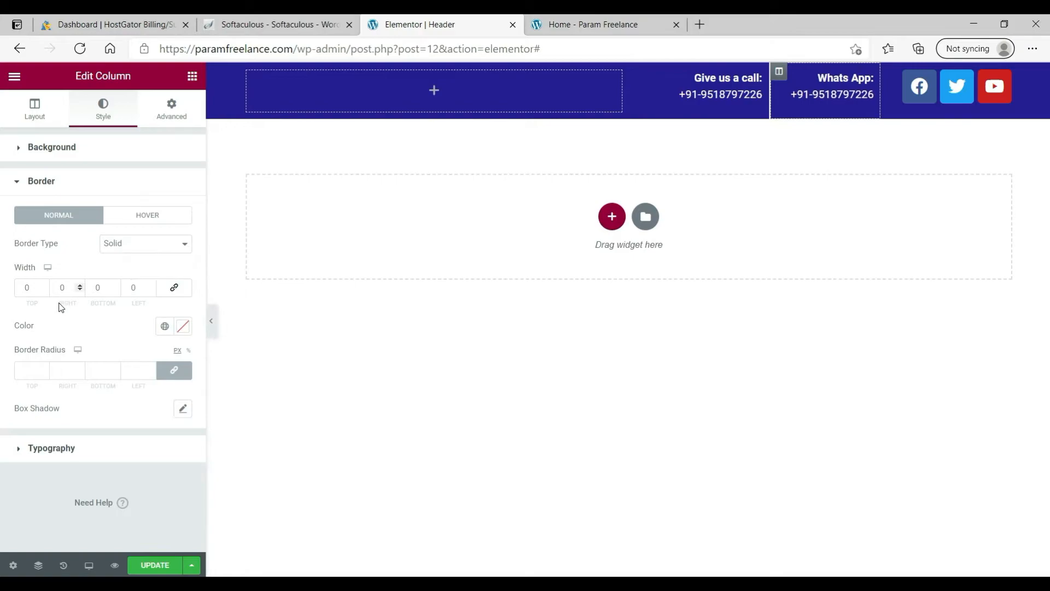
pyautogui.doubleClick(61, 288)
pyautogui.write('2')
pyautogui.click(377, 396)
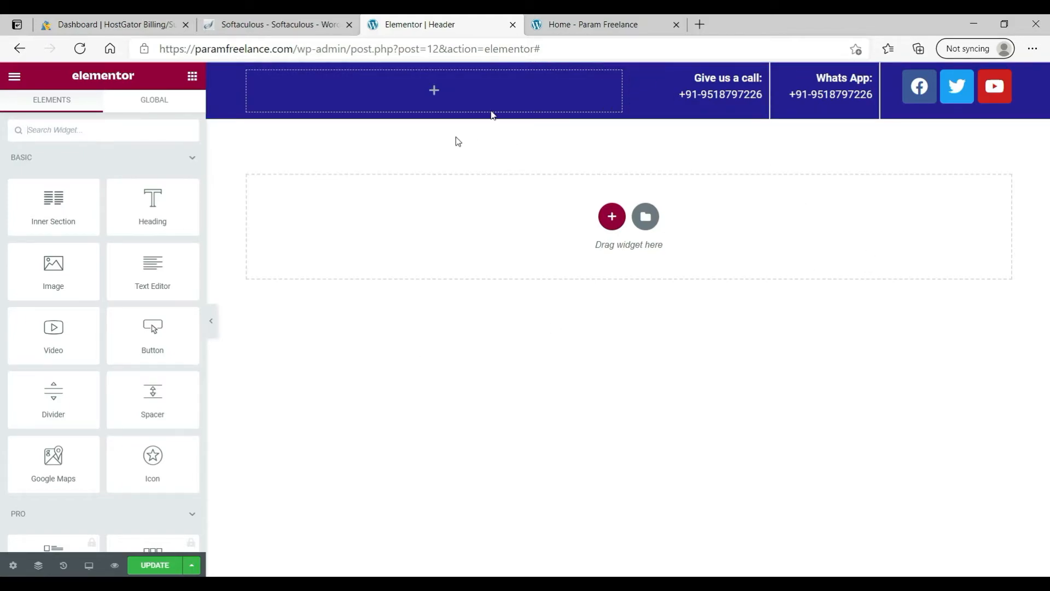
pyautogui.click(715, 90)
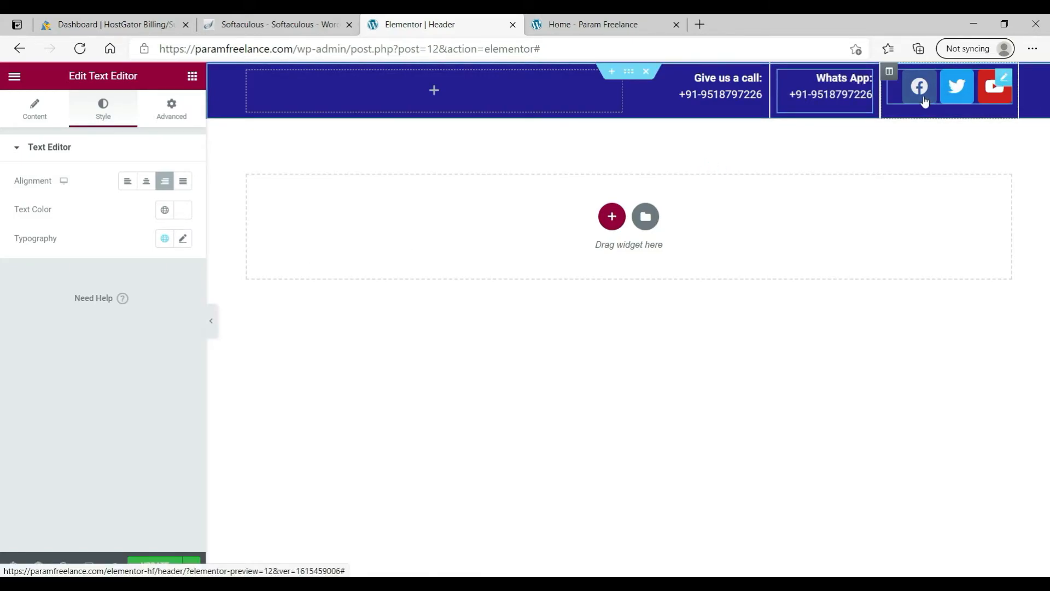
pyautogui.click(1005, 82)
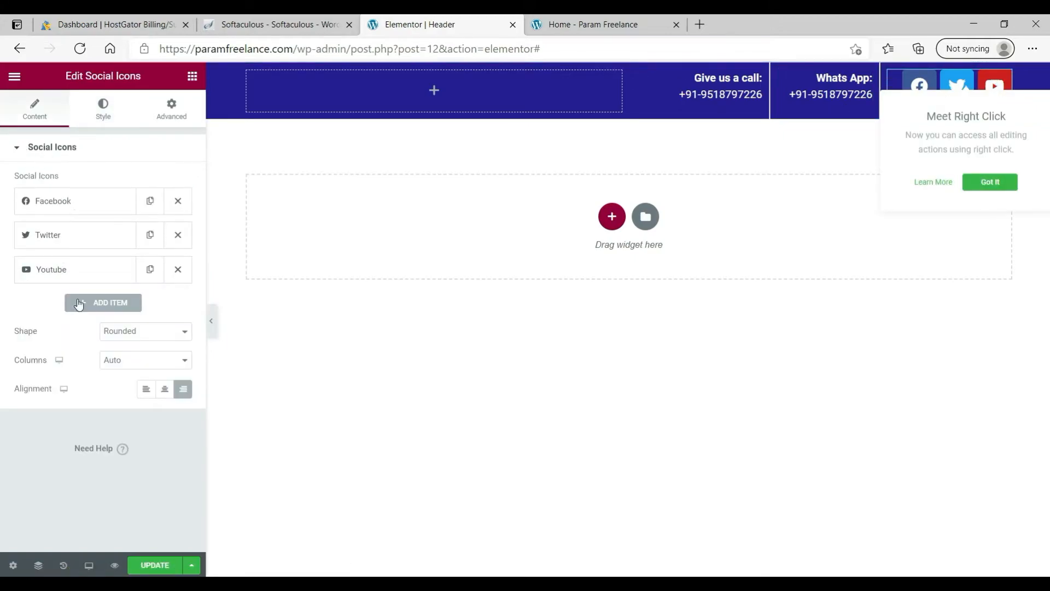
pyautogui.click(63, 200)
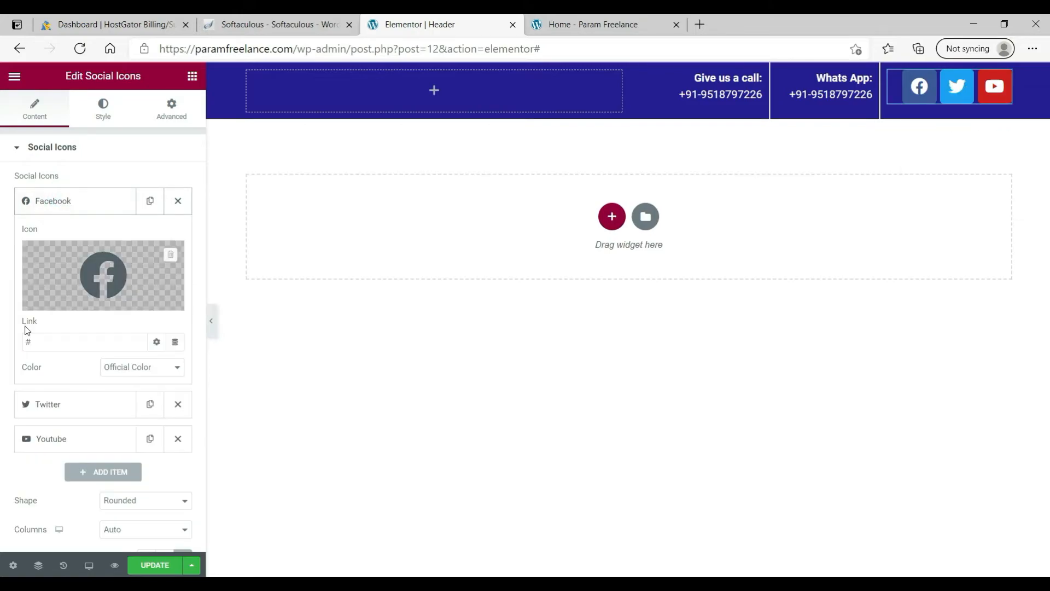
pyautogui.click(51, 345)
pyautogui.press('BackSpace')
pyautogui.write('https://facebook.com')
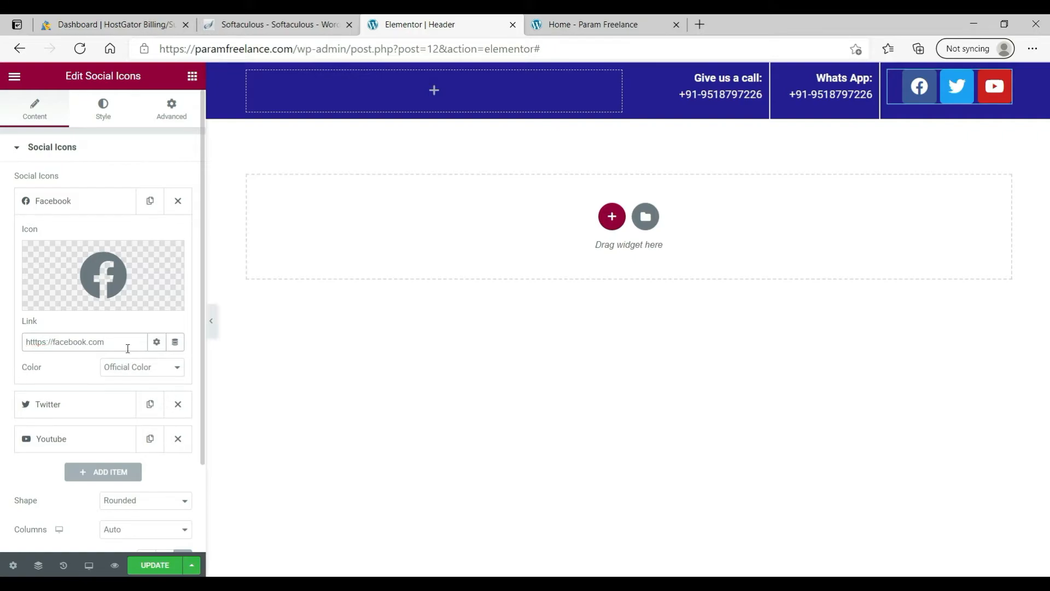
pyautogui.click(73, 201)
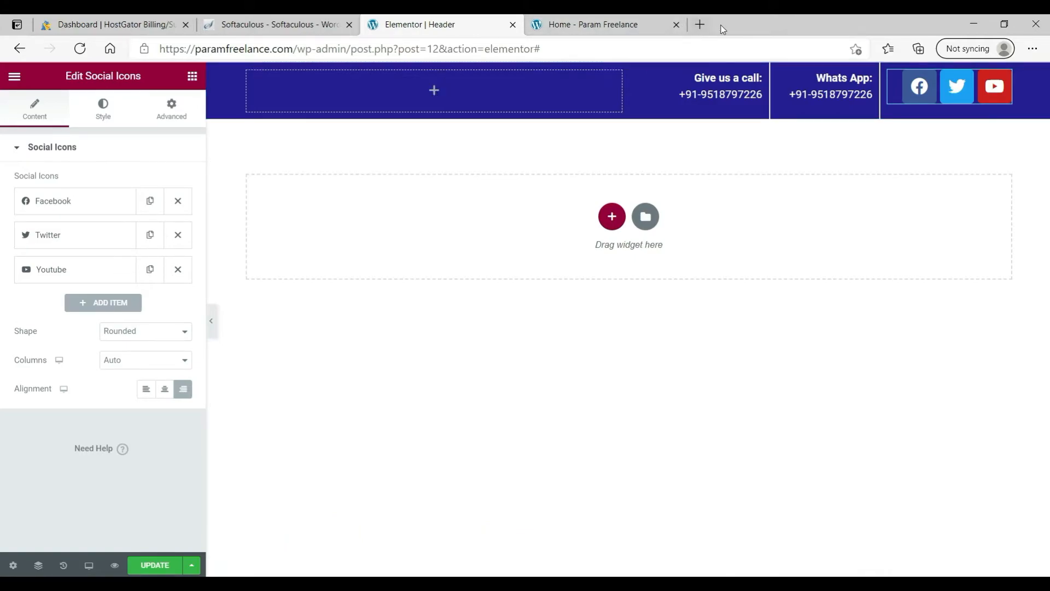
pyautogui.click(337, 452)
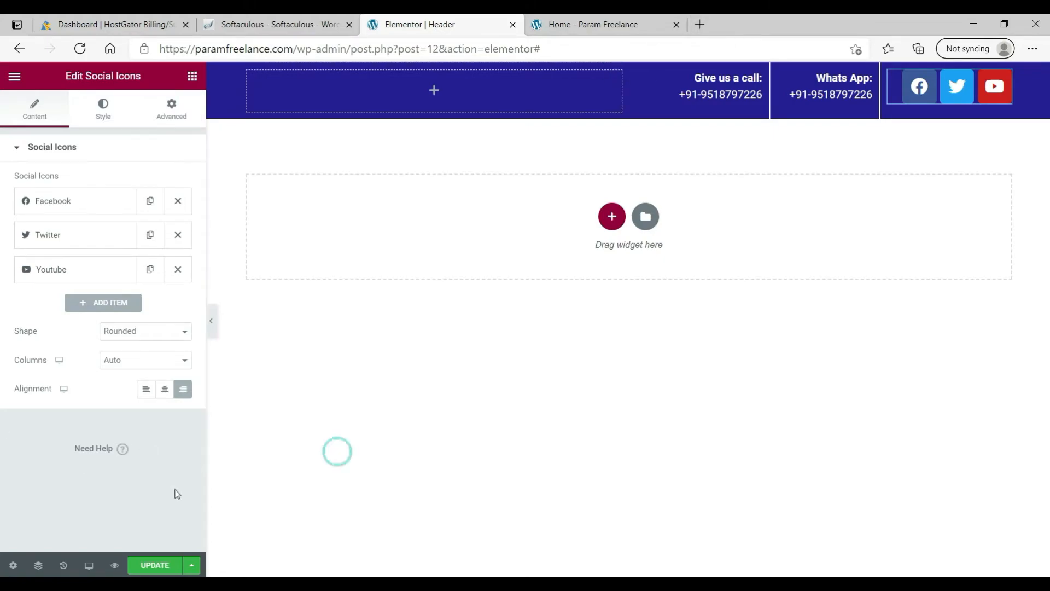
# Step: Update the header and reload the live Home - Param Freelance page
pyautogui.click(152, 567)
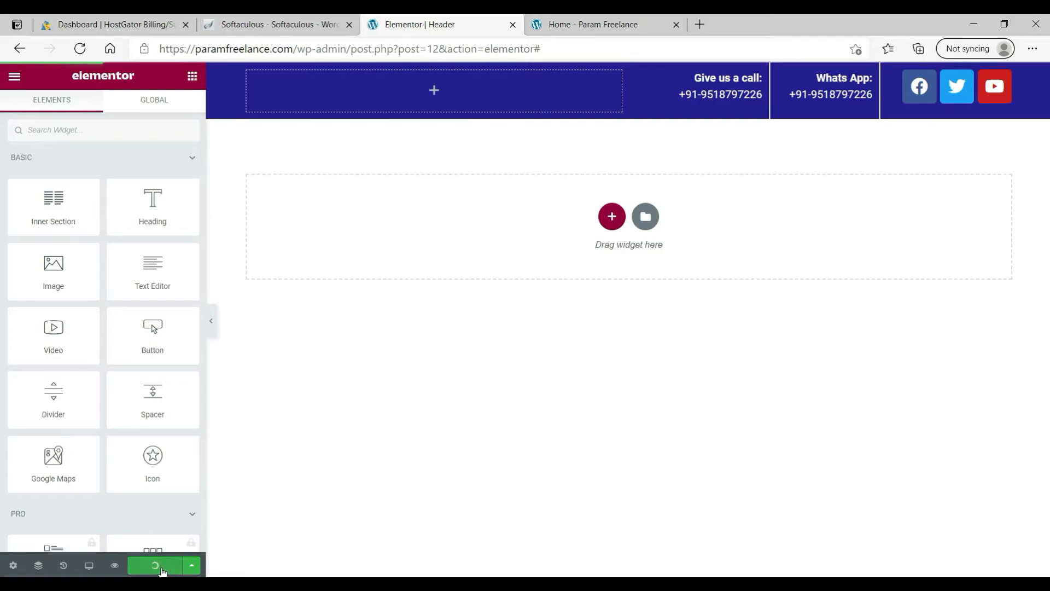
pyautogui.click(589, 30)
pyautogui.click(81, 50)
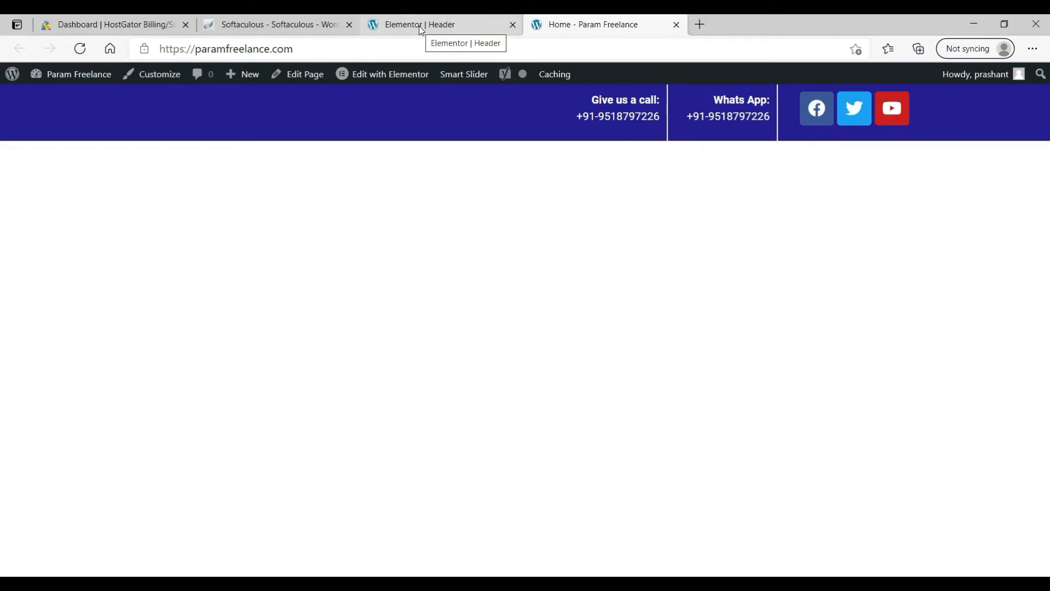
# Step: Go to pixlr.com/x/ in a new Edge tab
pyautogui.click(702, 26)
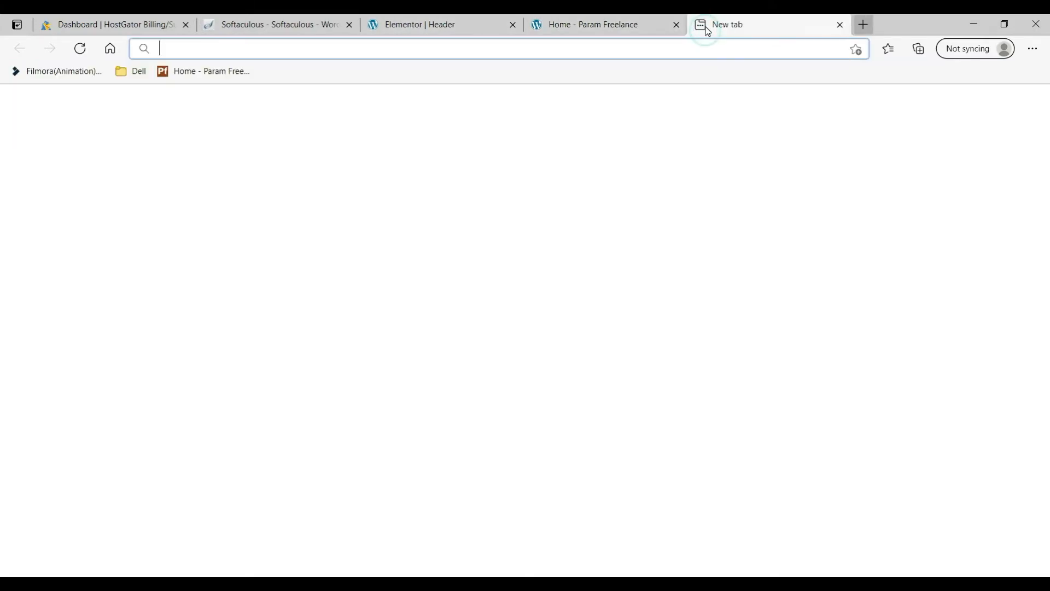
pyautogui.write('pix')
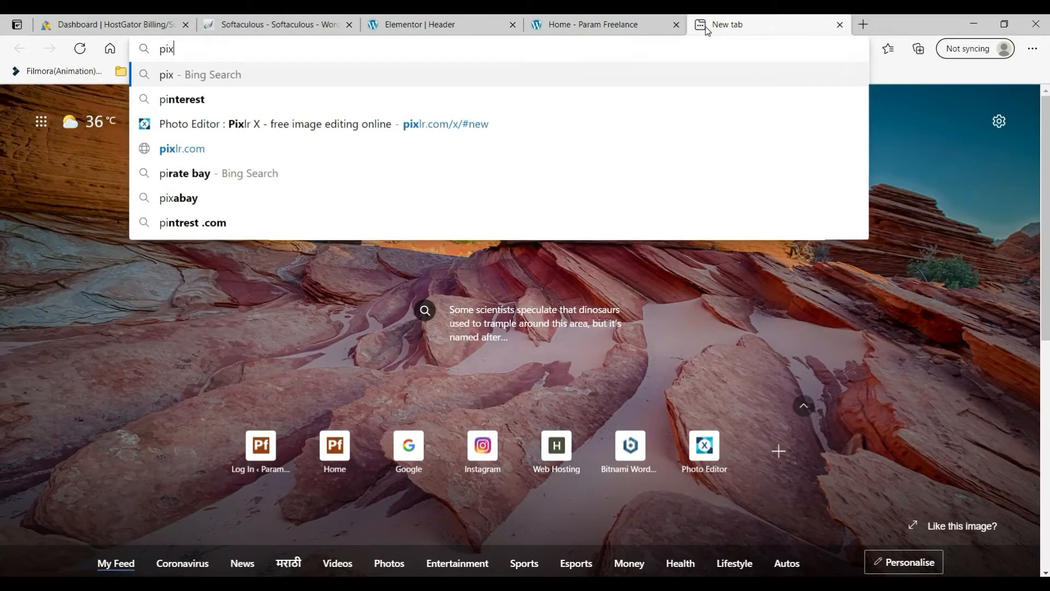
pyautogui.write('lr.com')
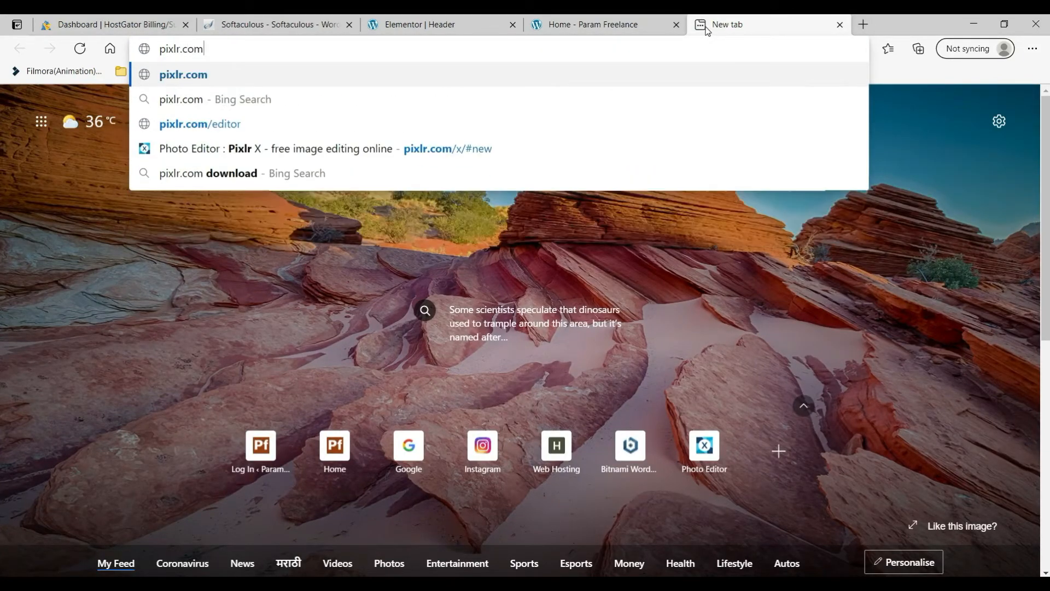
pyautogui.write('/x/')
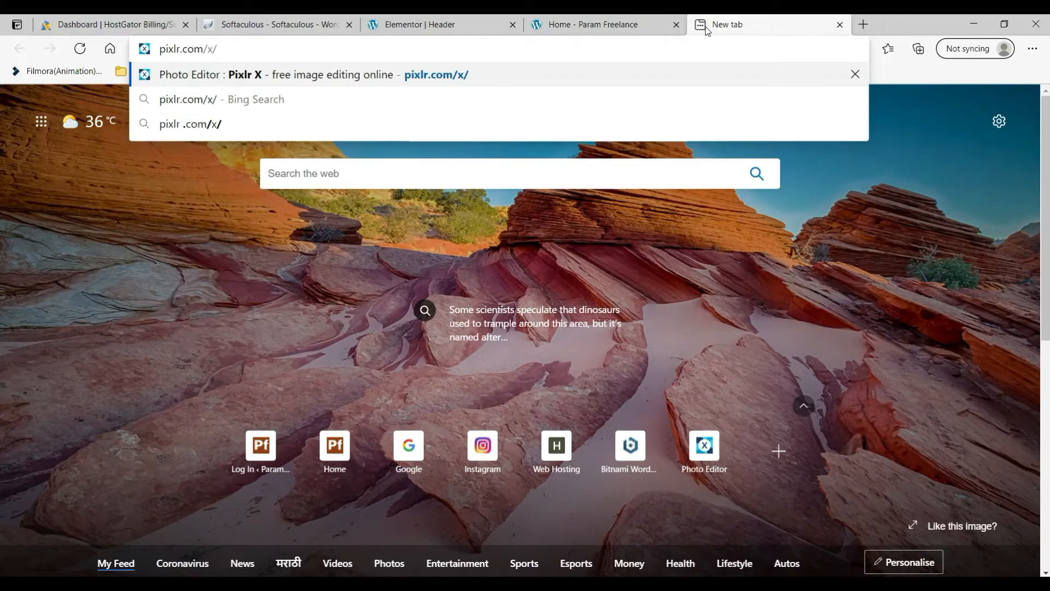
pyautogui.press('Return')
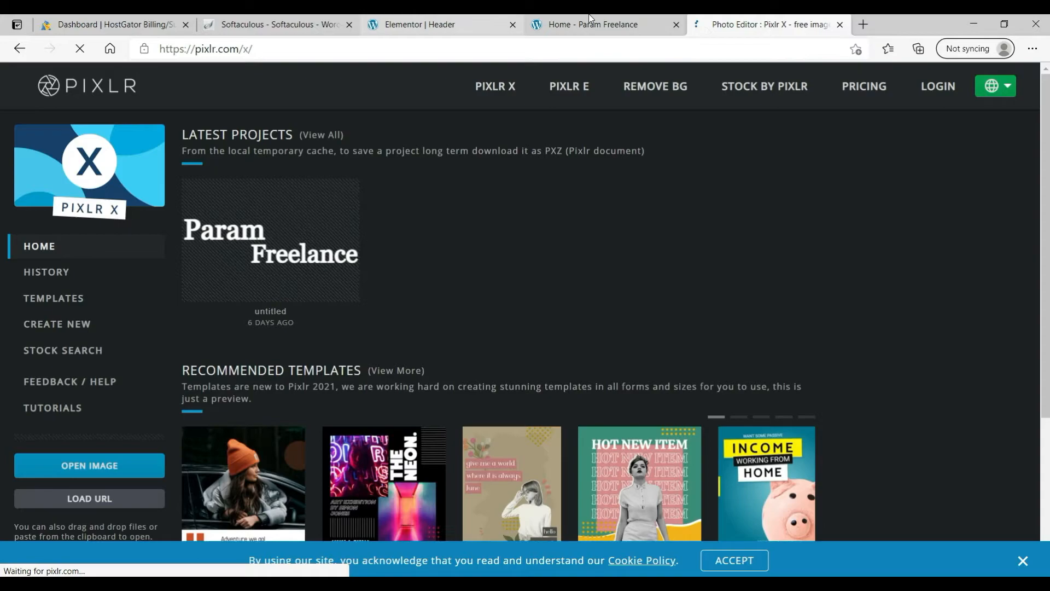
# Step: Delete the untitled project and create a new 300 × 100 px canvas
pyautogui.click(347, 192)
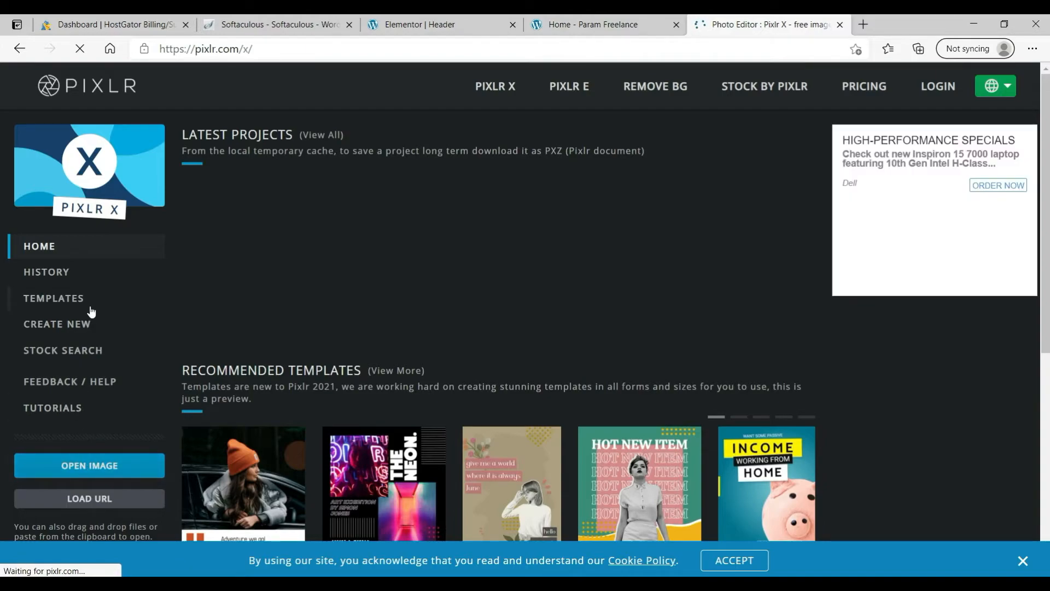
pyautogui.click(77, 324)
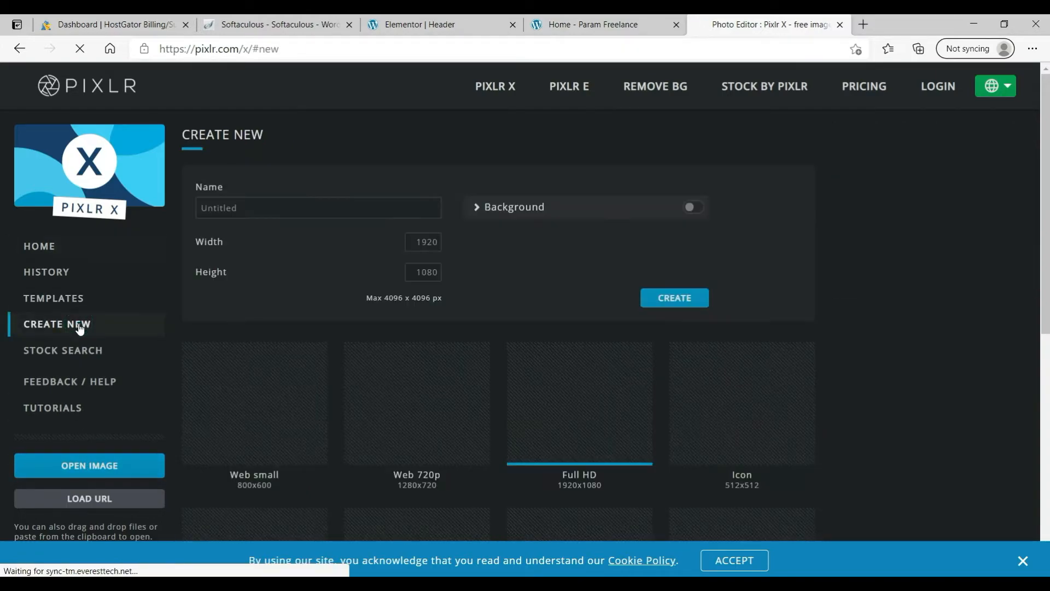
pyautogui.doubleClick(426, 243)
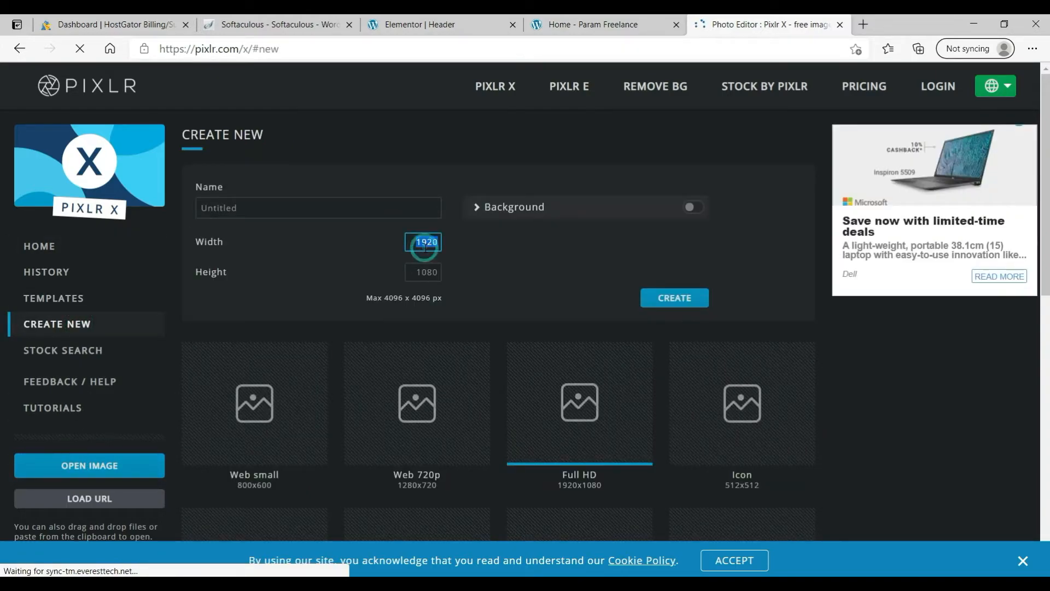
pyautogui.write('3')
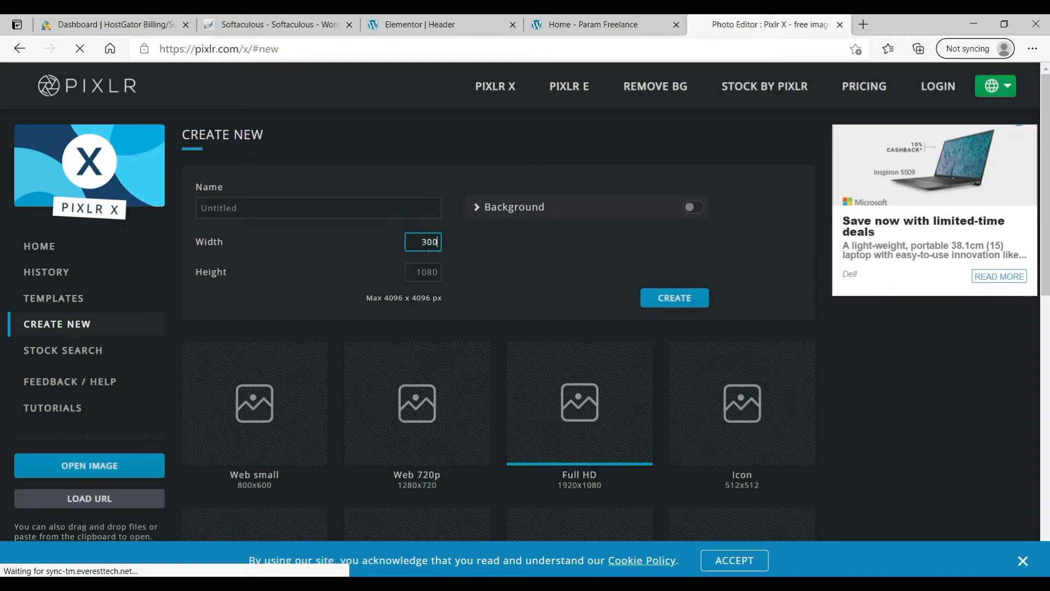
pyautogui.write('00')
pyautogui.doubleClick(417, 276)
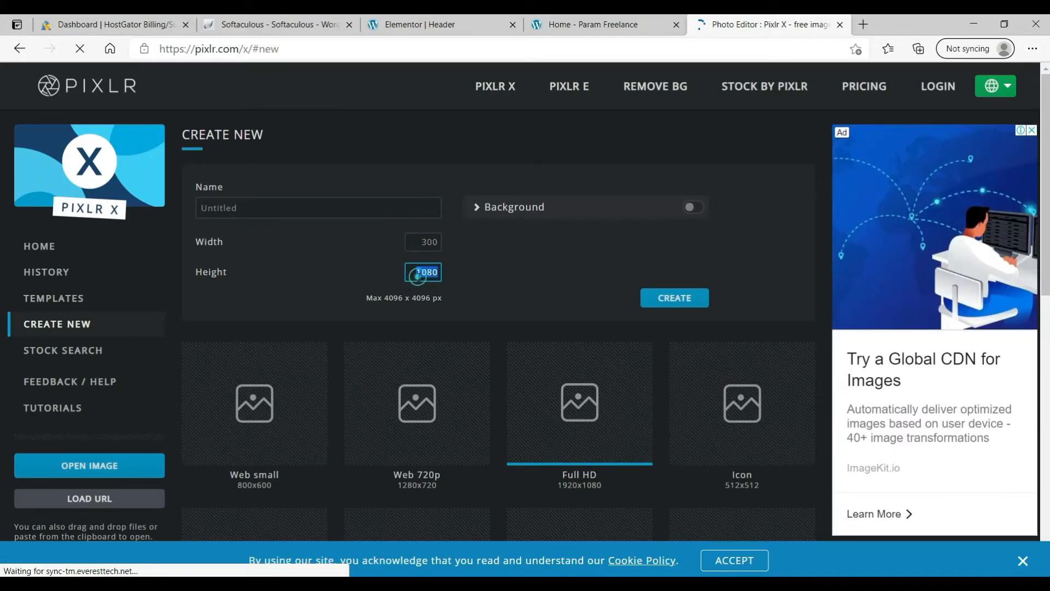
pyautogui.write('10')
pyautogui.click(682, 299)
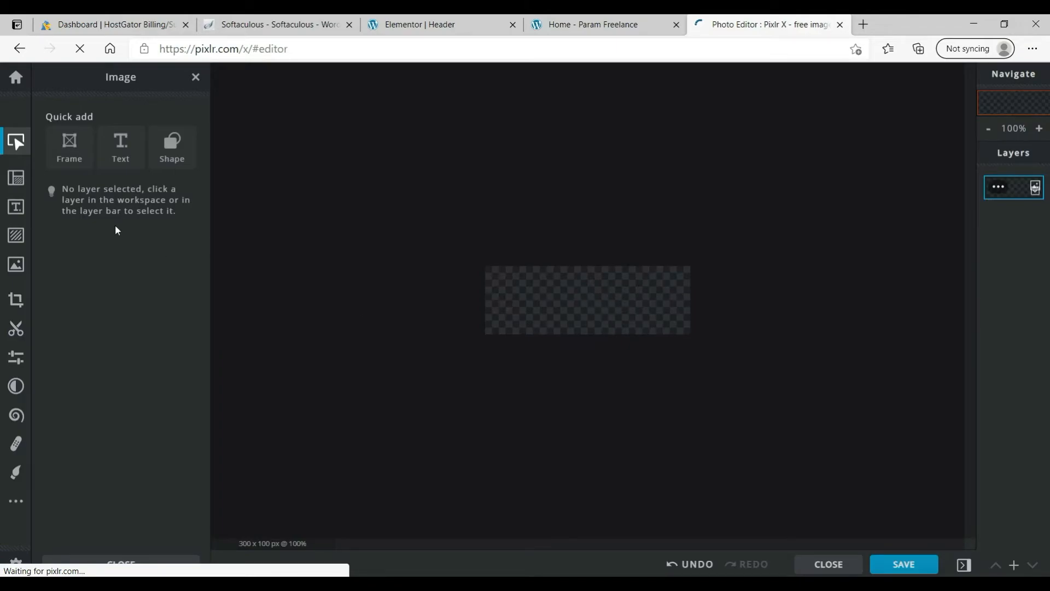
# Step: Add a 'Param' text layer in Georgia and move it toward the upper-left
pyautogui.click(117, 149)
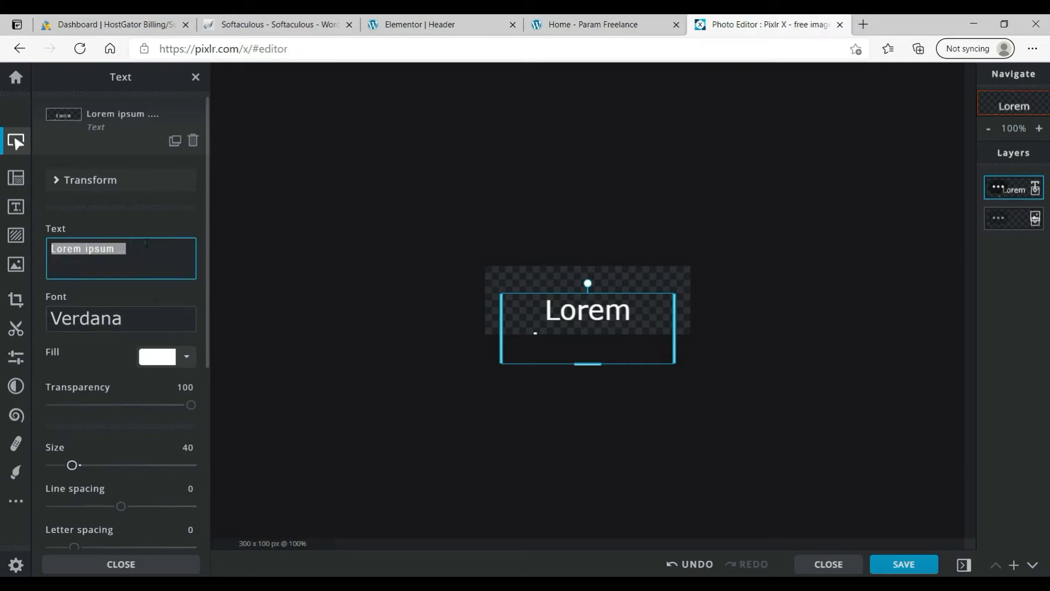
pyautogui.write('Param')
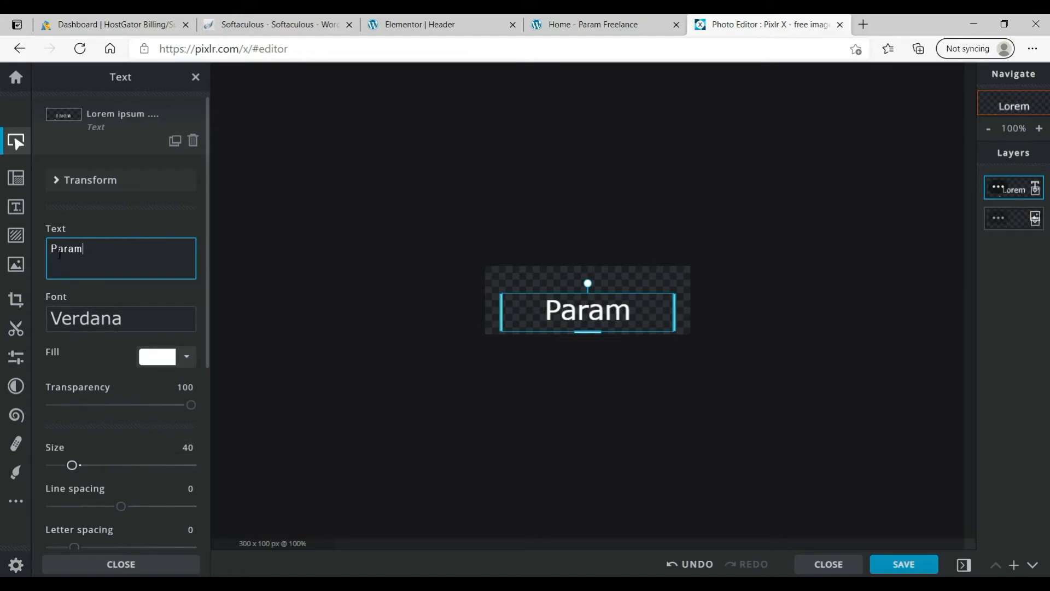
pyautogui.click(119, 318)
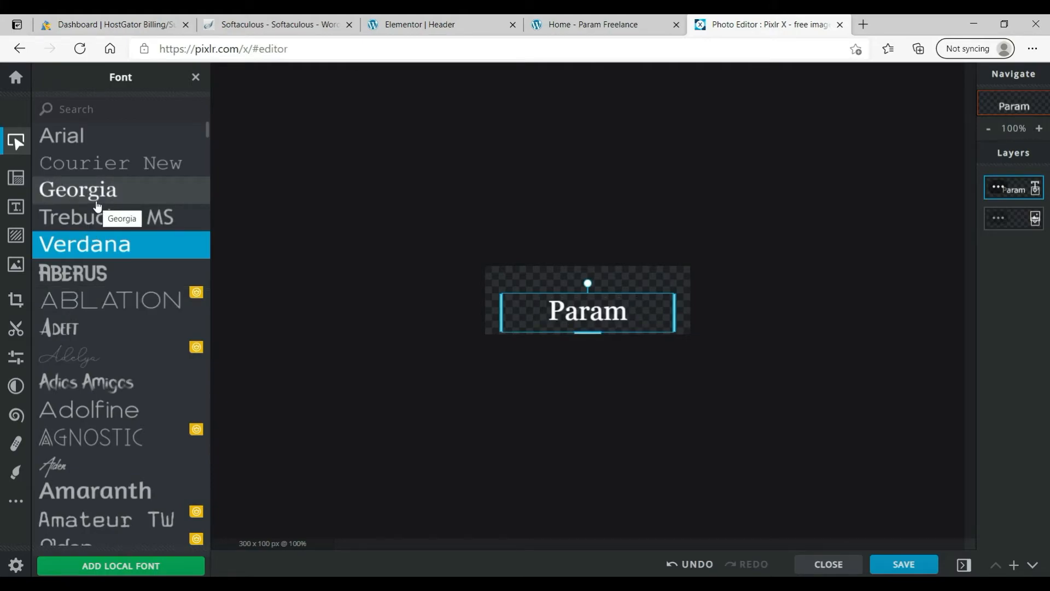
pyautogui.click(97, 203)
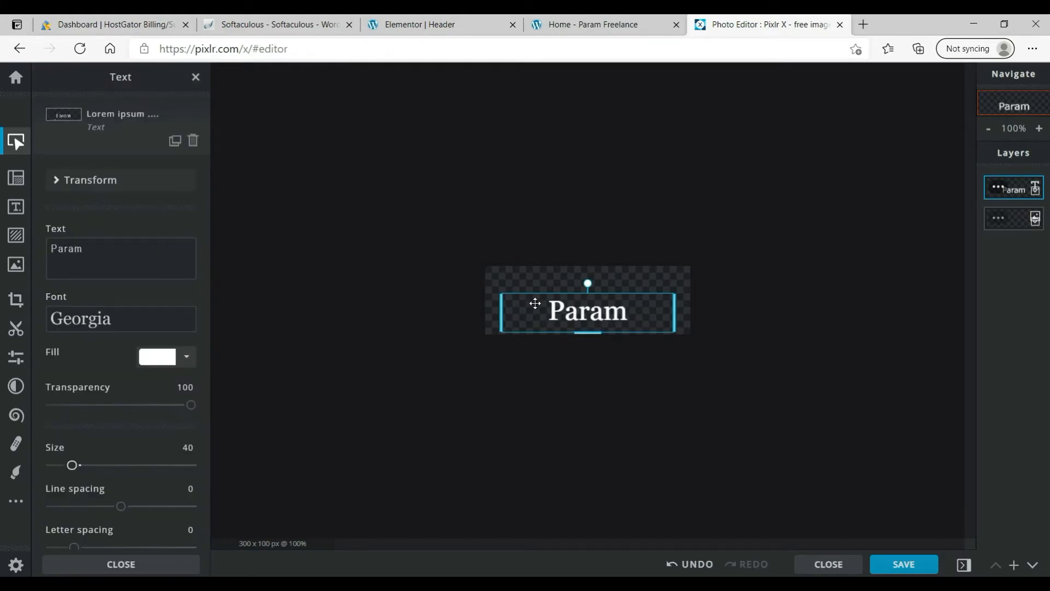
pyautogui.moveTo(535, 303); pyautogui.dragTo(481, 278)
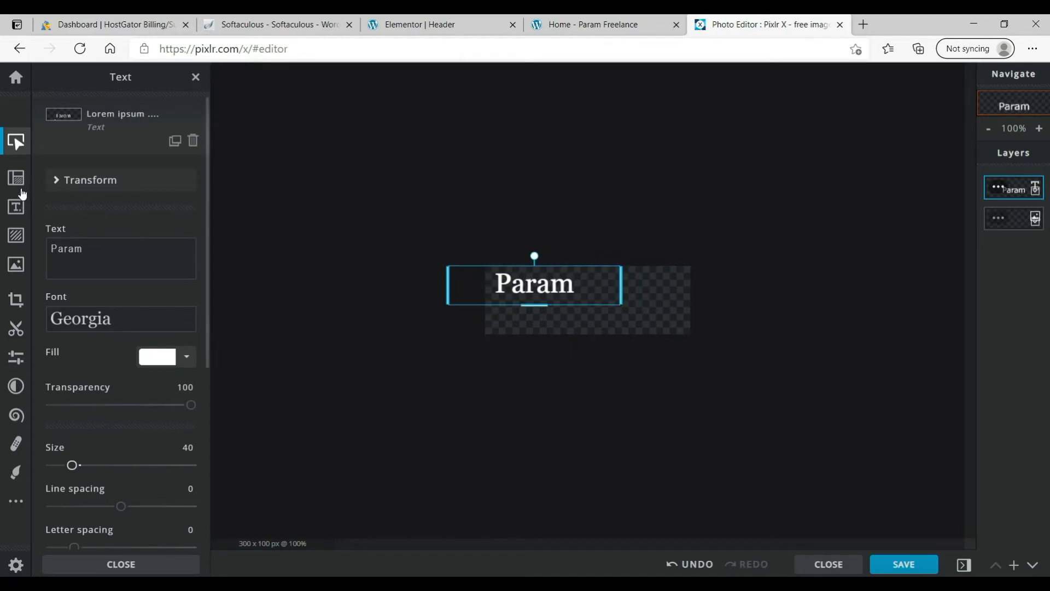
pyautogui.click(195, 78)
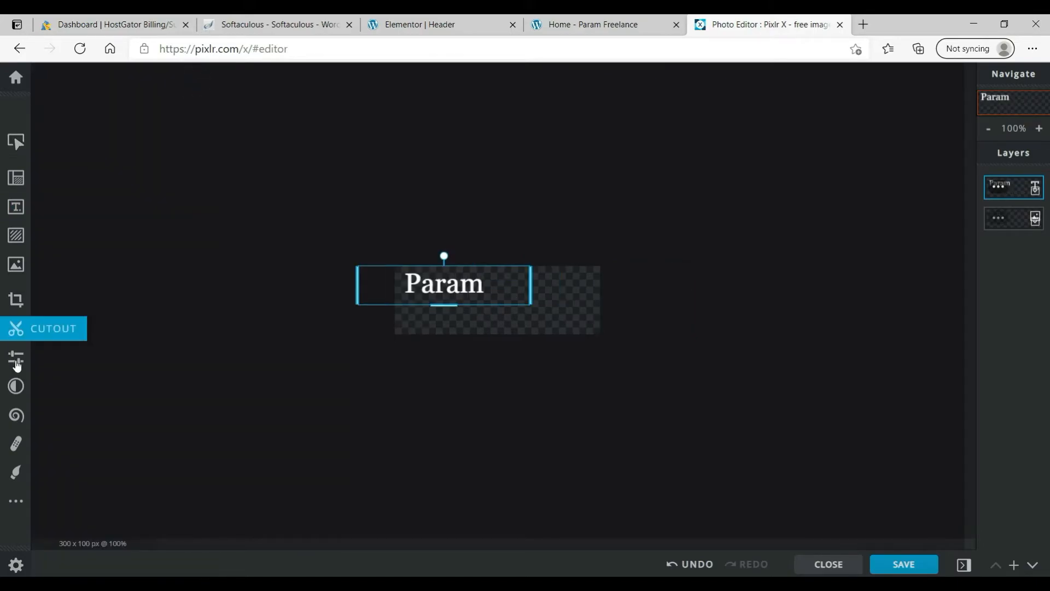
# Step: Add a 'Freelance' text line in Georgia, placed below and right of Param
pyautogui.click(20, 206)
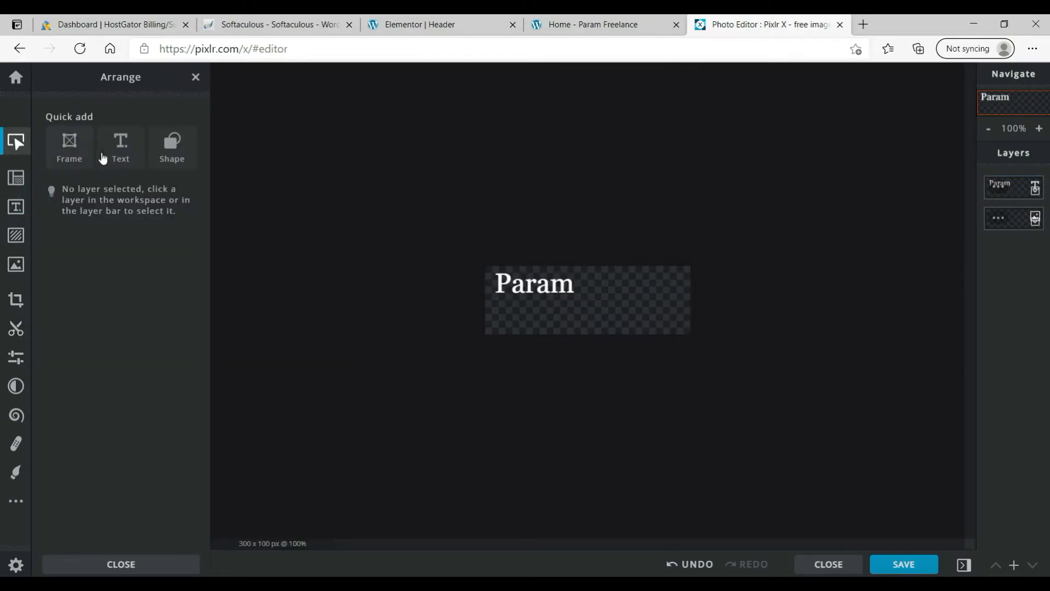
pyautogui.click(119, 145)
pyautogui.click(195, 77)
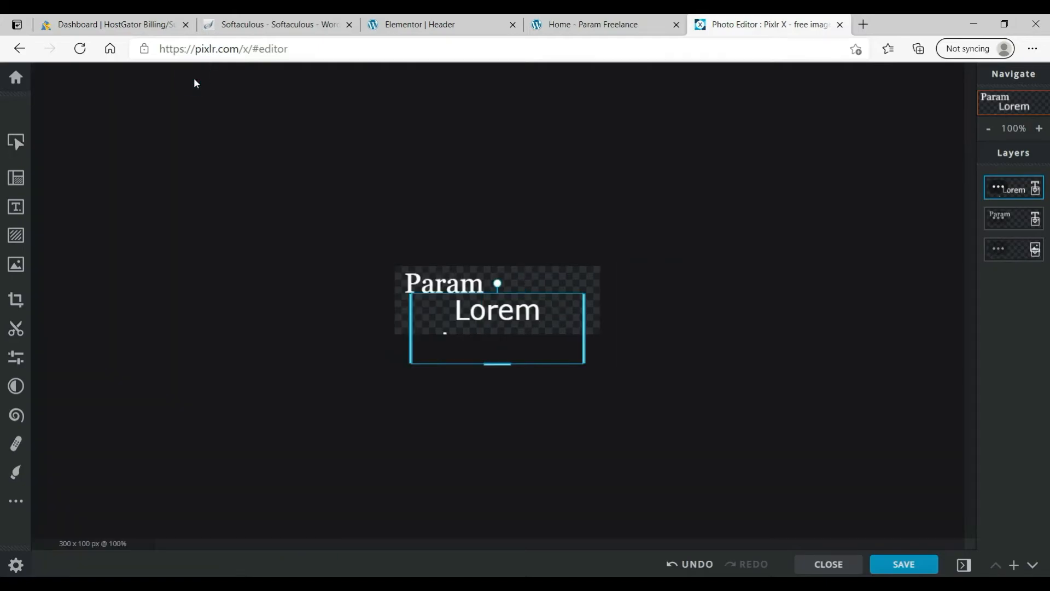
pyautogui.doubleClick(489, 325)
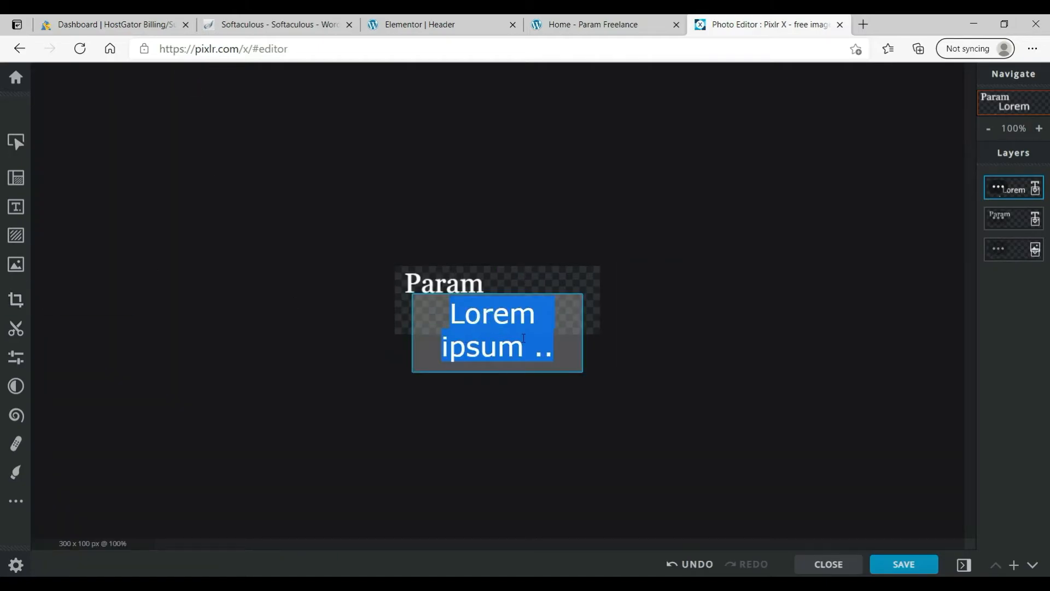
pyautogui.write('Freelance')
pyautogui.click(595, 347)
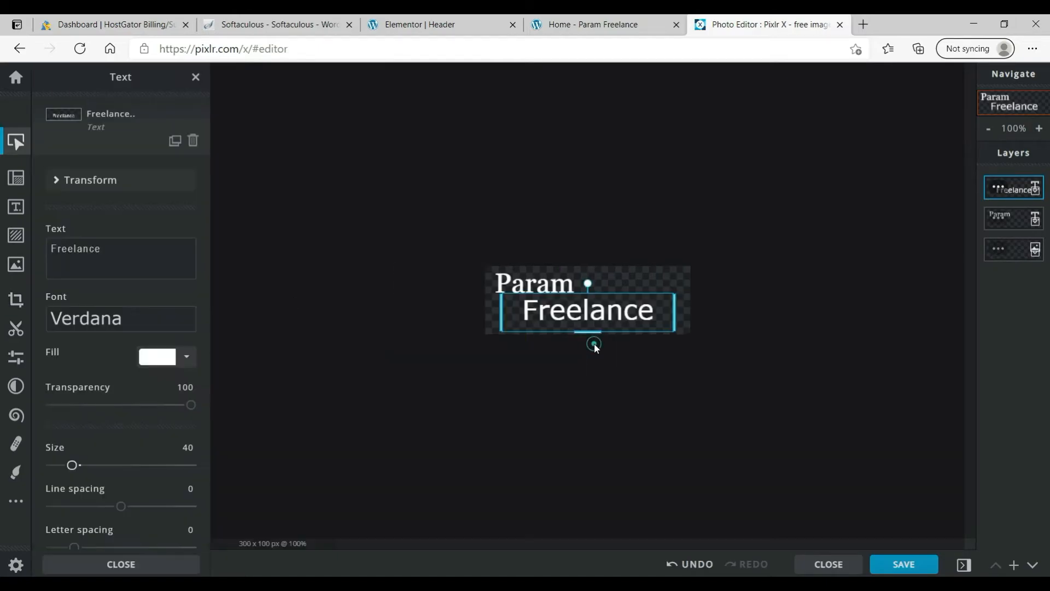
pyautogui.moveTo(619, 314); pyautogui.dragTo(645, 310)
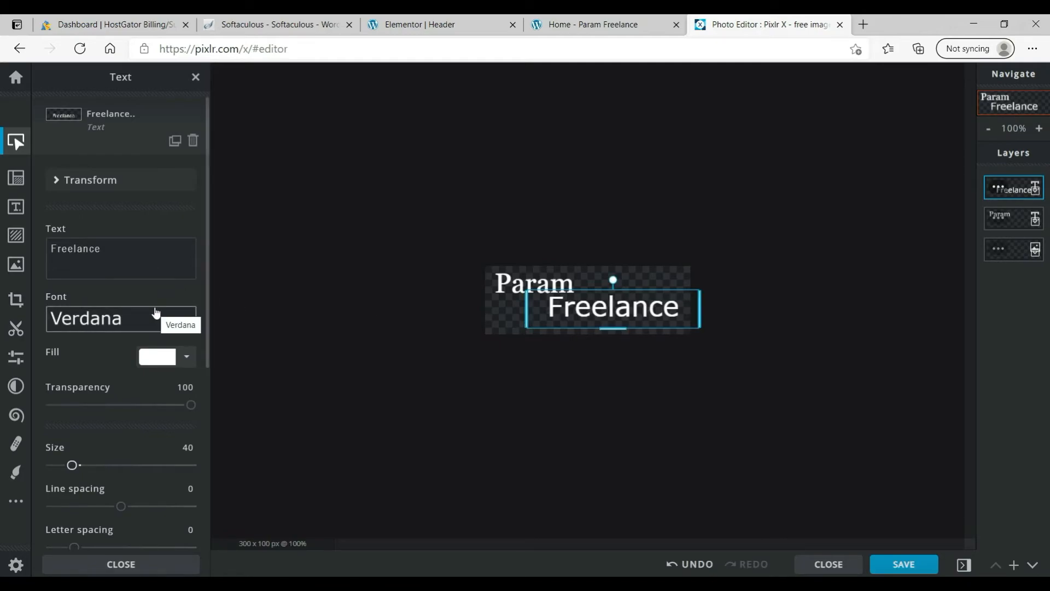
pyautogui.click(102, 317)
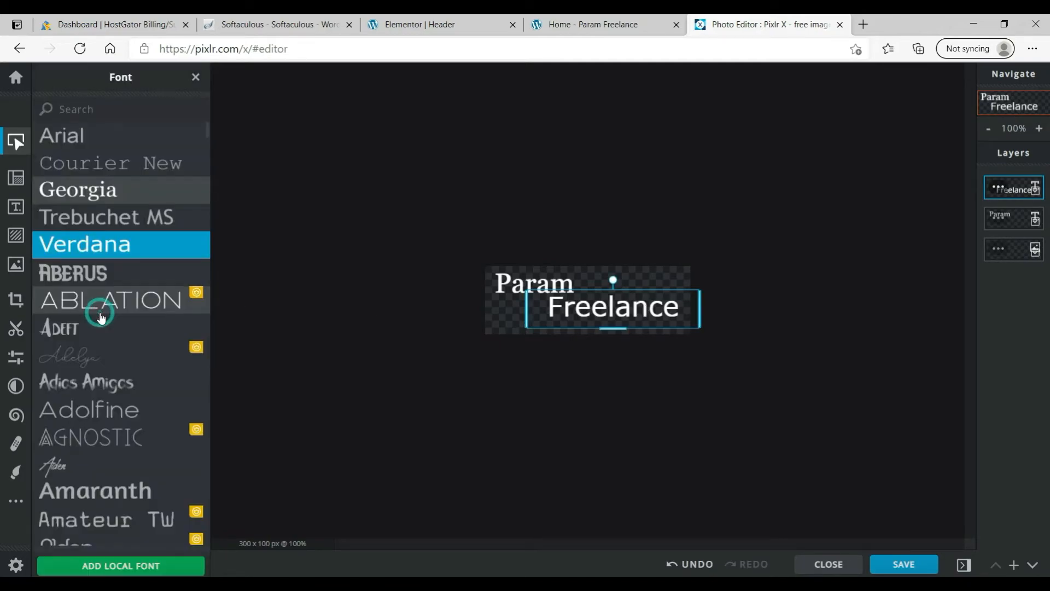
pyautogui.click(100, 191)
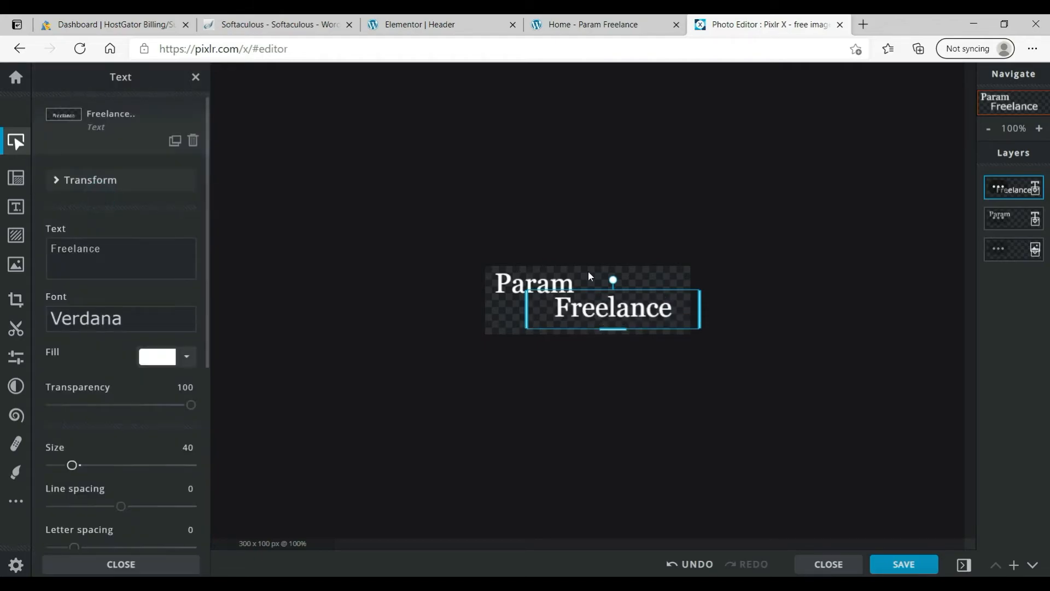
pyautogui.moveTo(612, 301); pyautogui.dragTo(618, 303)
pyautogui.click(829, 225)
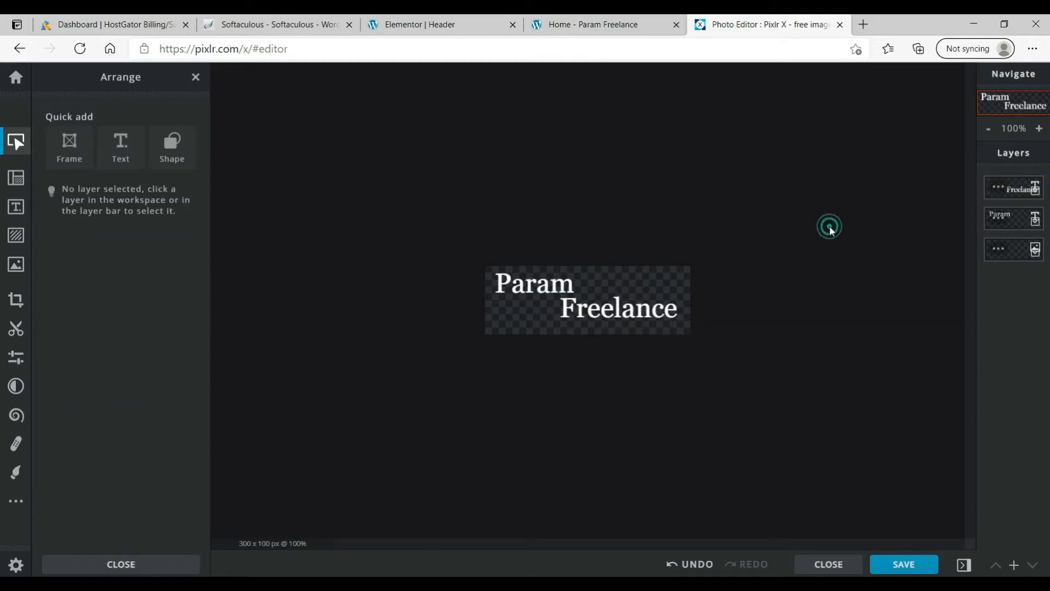
# Step: Crop the image tightly around the Param Freelance lettering to about 278 × 79 px
pyautogui.click(11, 298)
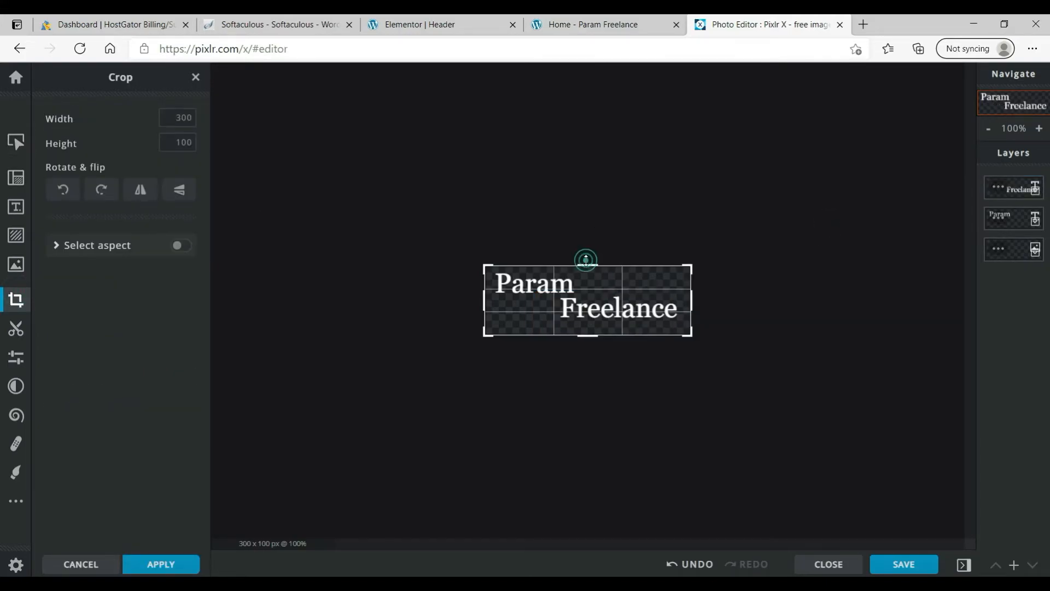
pyautogui.moveTo(586, 258); pyautogui.dragTo(588, 264)
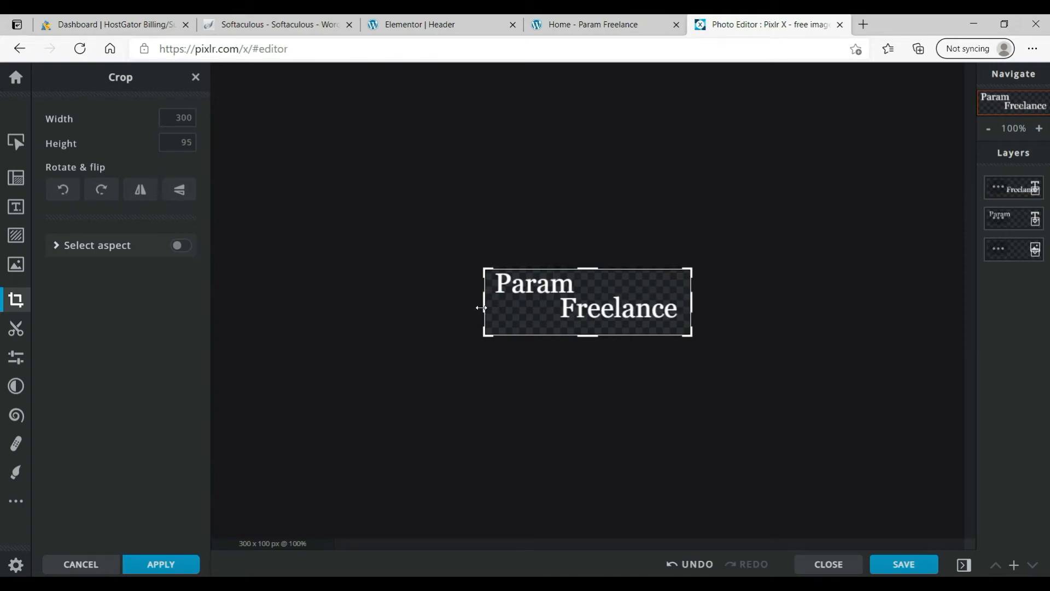
pyautogui.moveTo(484, 307); pyautogui.dragTo(491, 307)
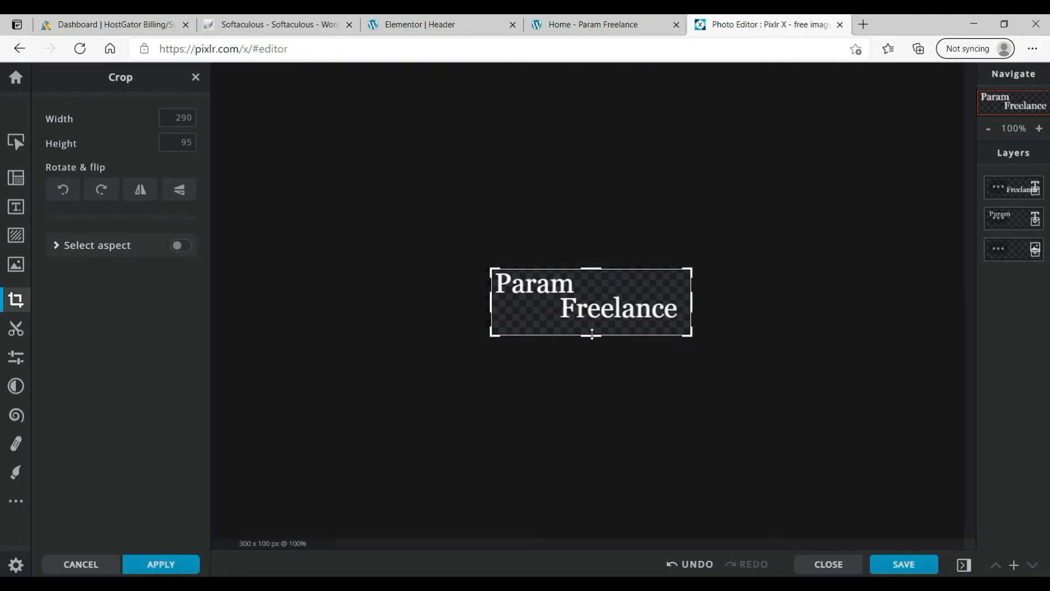
pyautogui.moveTo(592, 335); pyautogui.dragTo(597, 324)
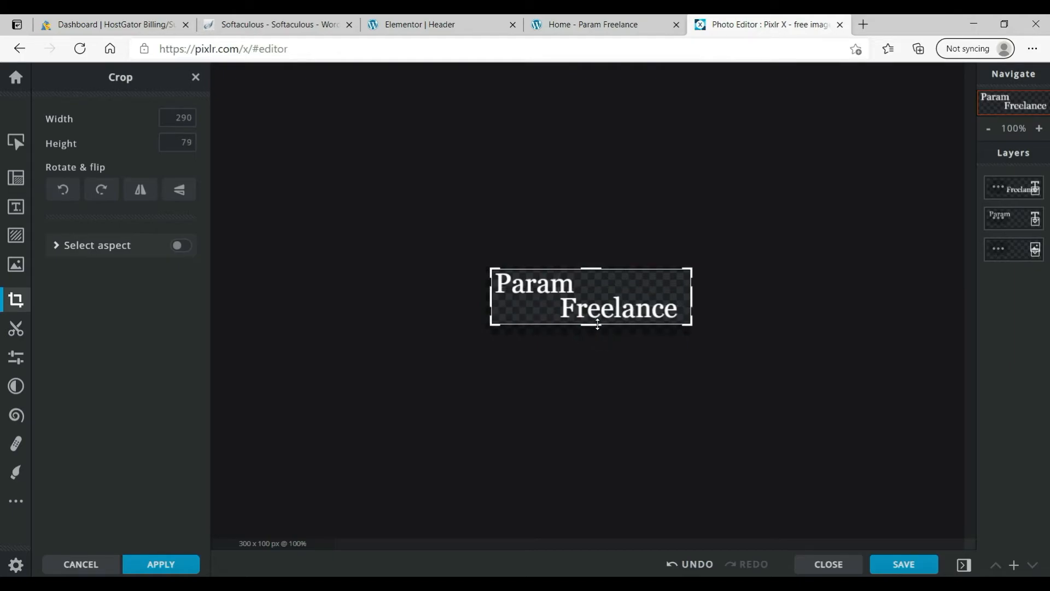
pyautogui.moveTo(692, 302); pyautogui.dragTo(683, 303)
pyautogui.click(774, 320)
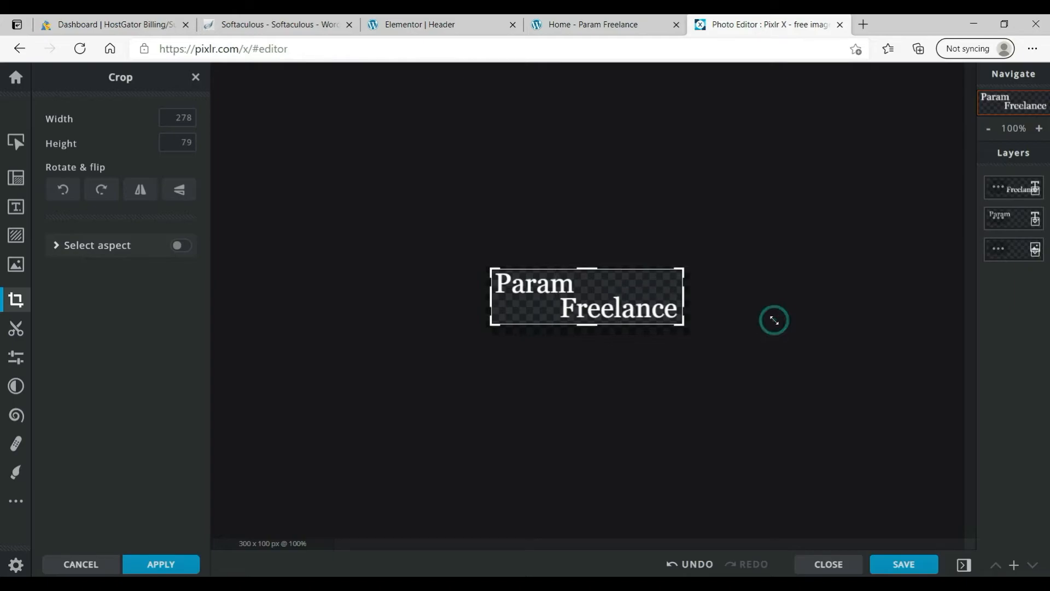
# Step: Download the image as logo.png and return to the Elementor Header tab
pyautogui.click(904, 565)
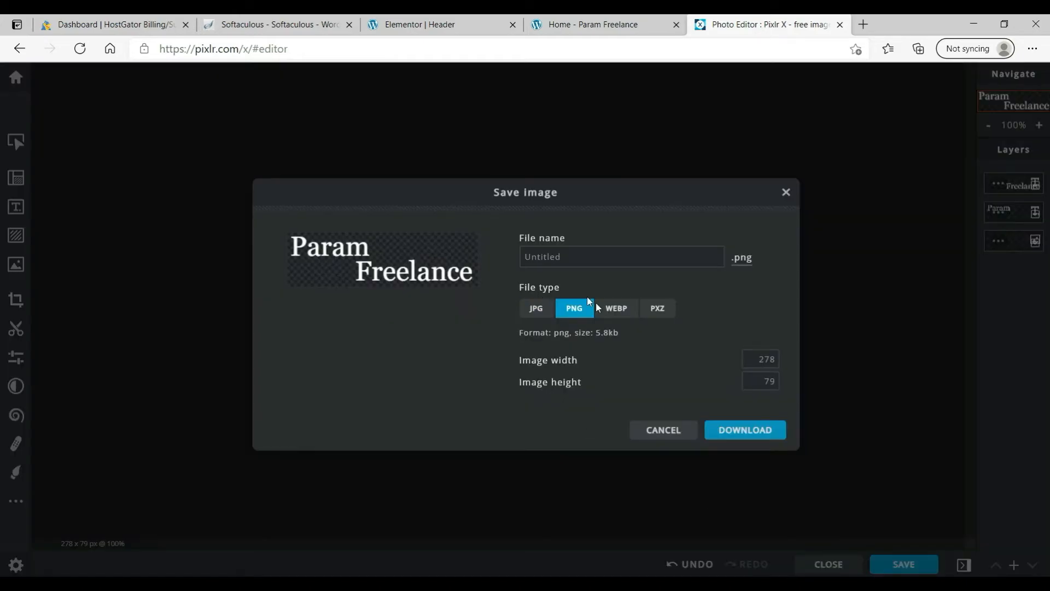
pyautogui.tripleClick(618, 255)
pyautogui.write('logo')
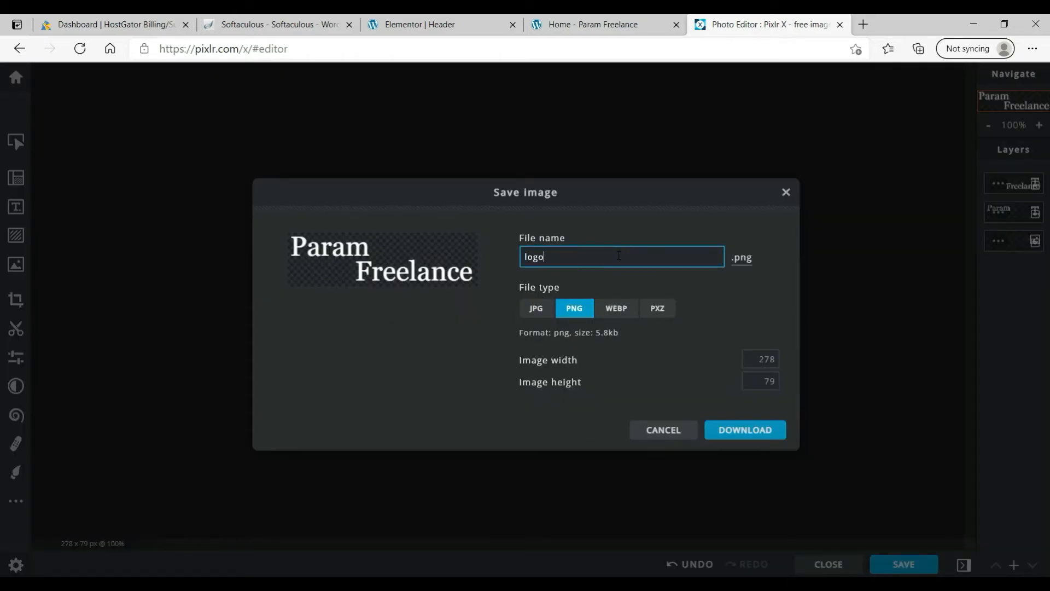
pyautogui.click(757, 424)
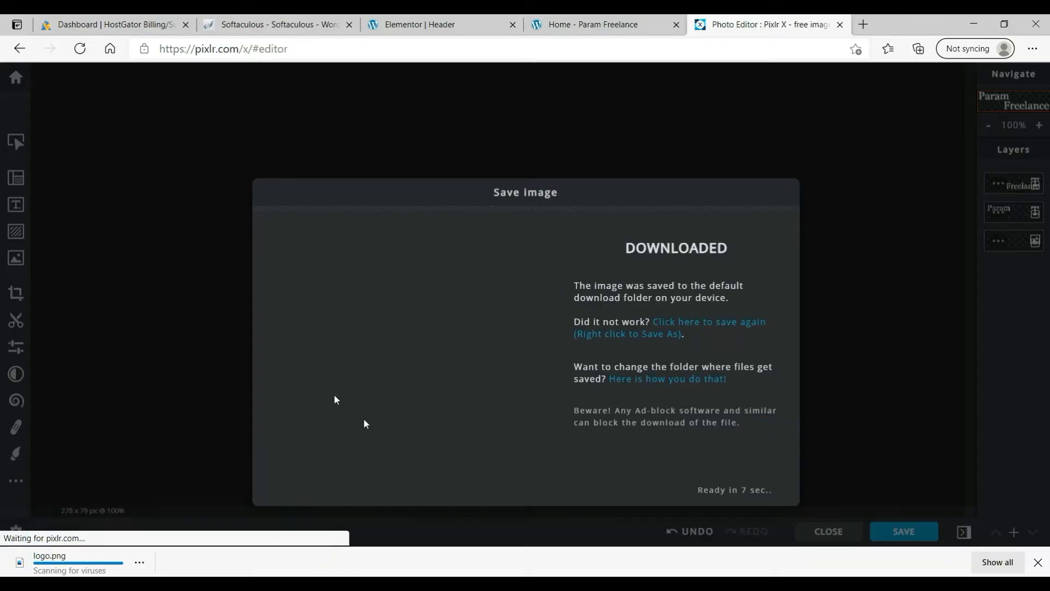
pyautogui.click(1037, 563)
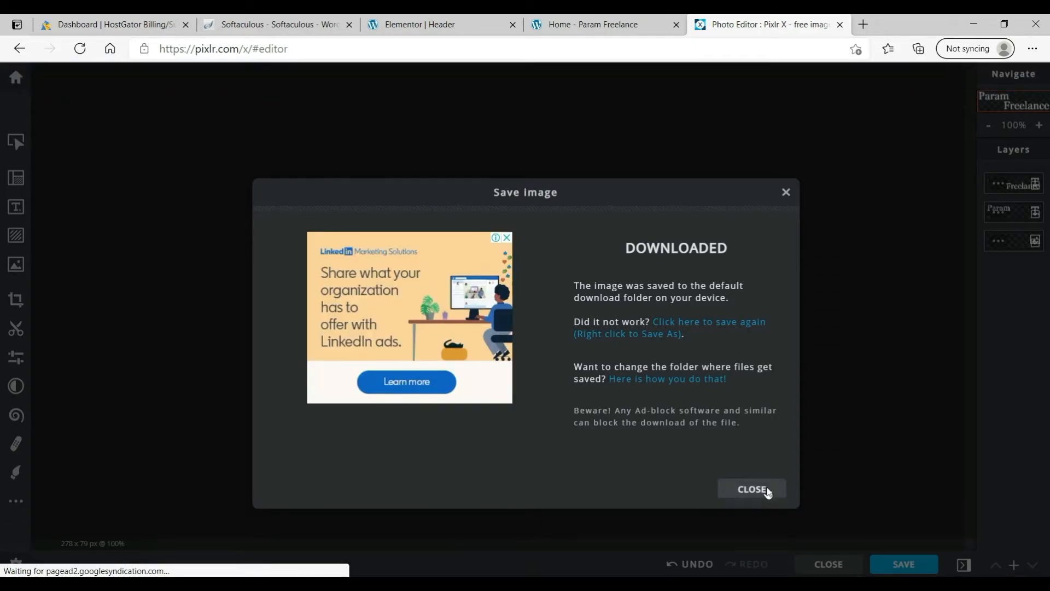
pyautogui.click(766, 490)
pyautogui.click(432, 20)
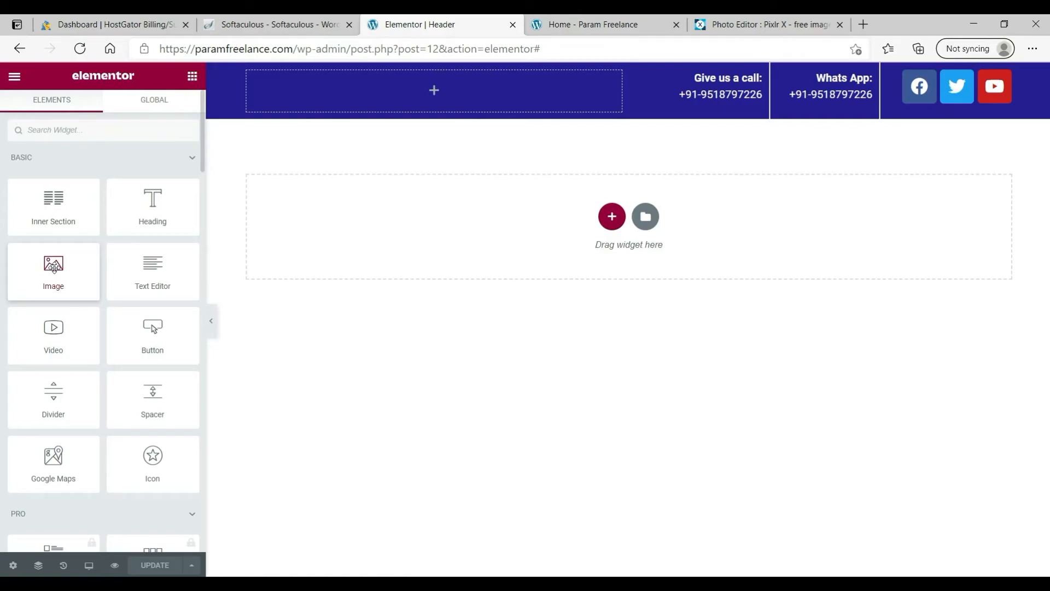
# Step: Upload the Param Freelance logo into an Image widget in the header's first column and align it left
pyautogui.moveTo(53, 266); pyautogui.dragTo(409, 90)
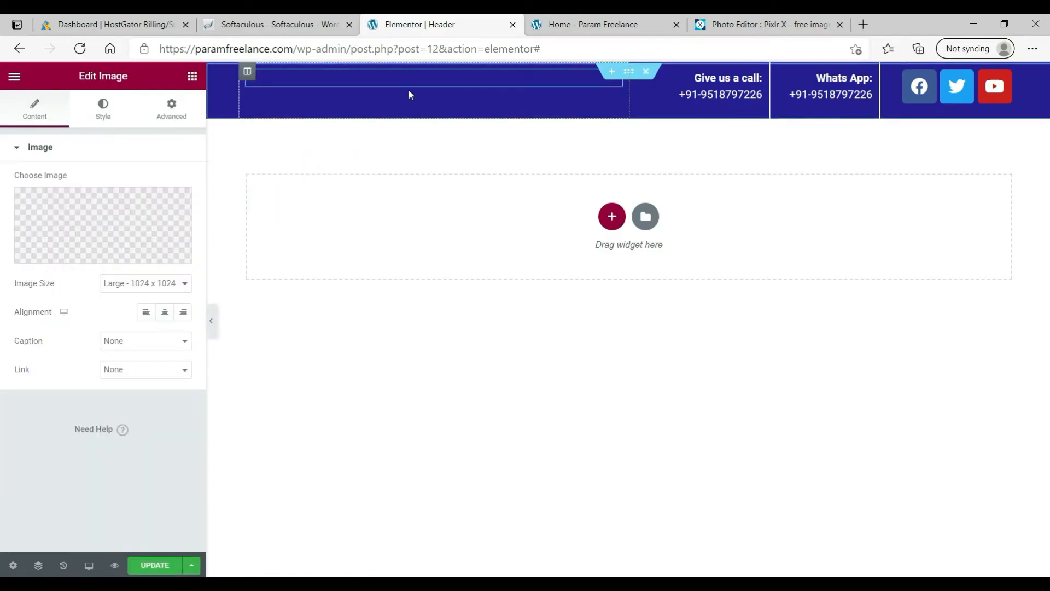
pyautogui.click(103, 215)
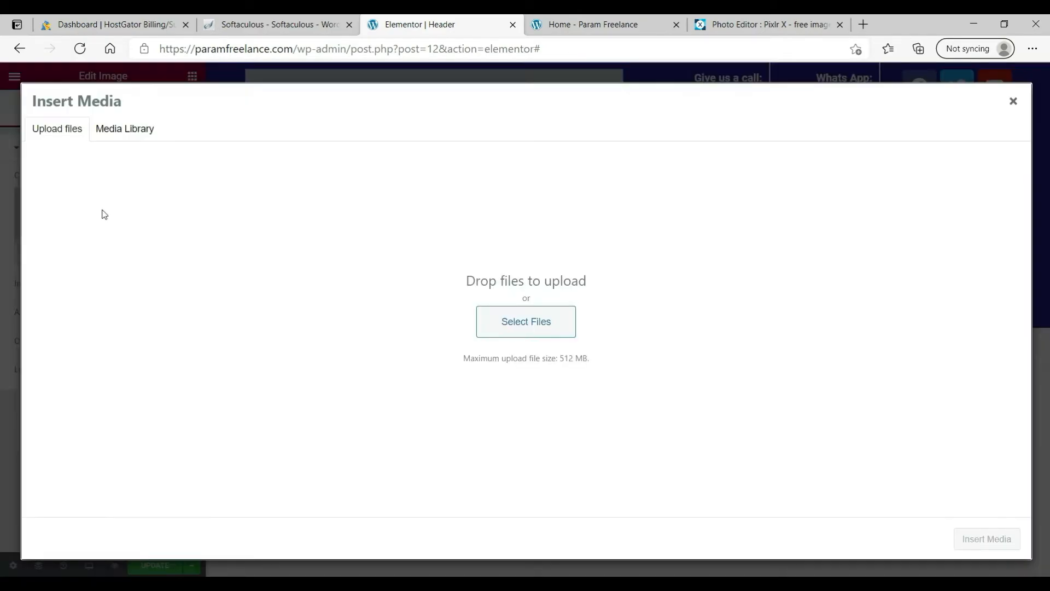
pyautogui.click(509, 321)
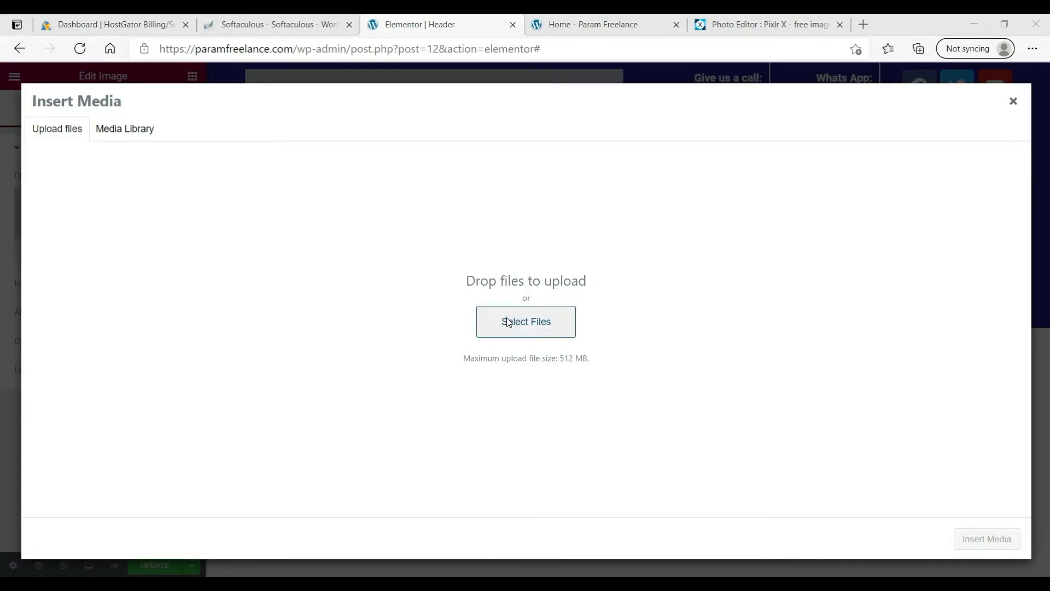
pyautogui.click(318, 157)
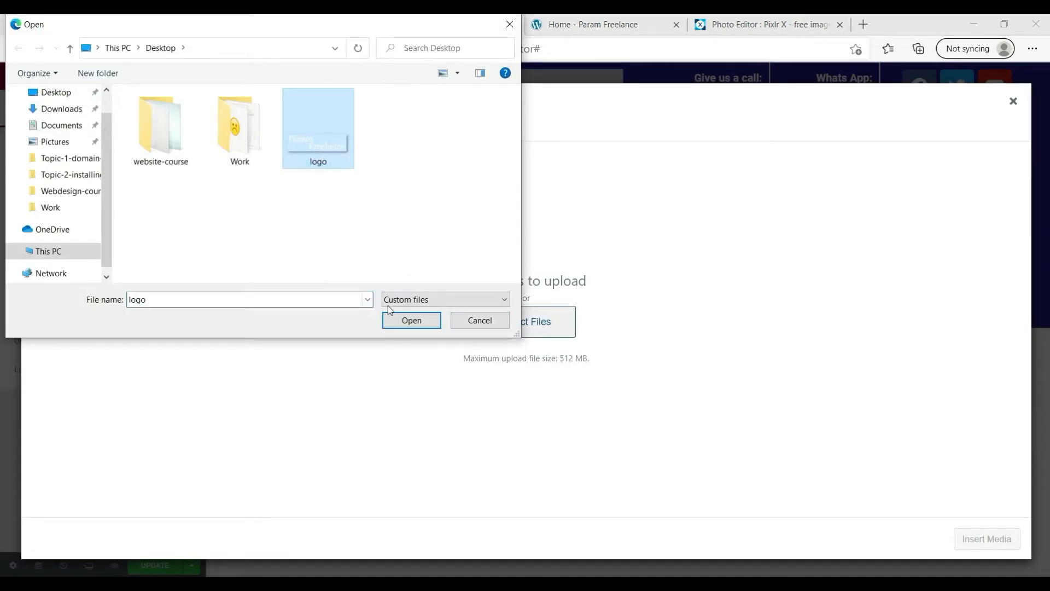
pyautogui.click(412, 320)
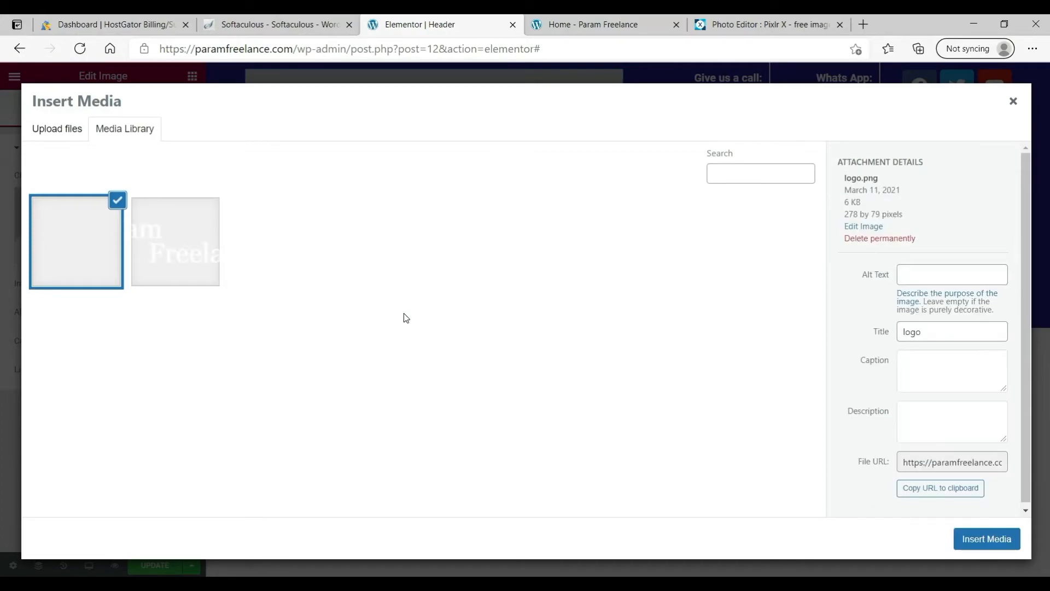
pyautogui.click(978, 543)
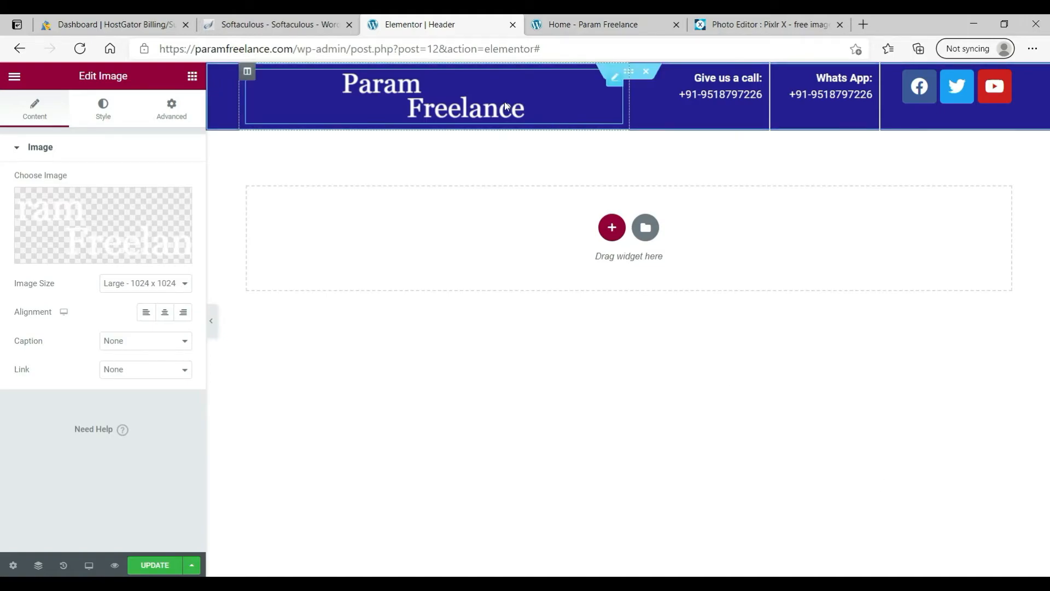
pyautogui.click(146, 312)
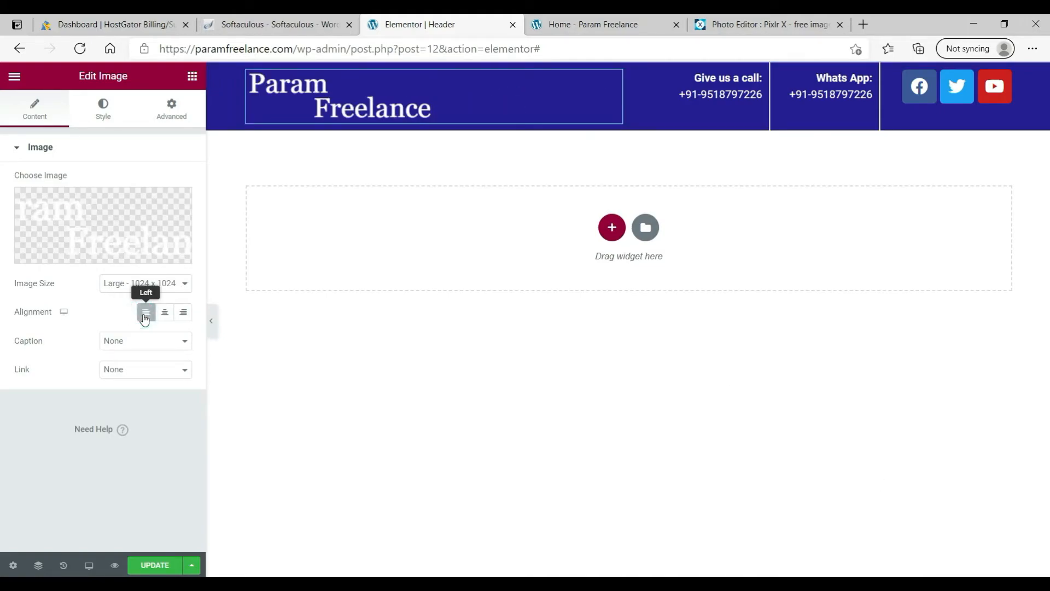
pyautogui.click(531, 345)
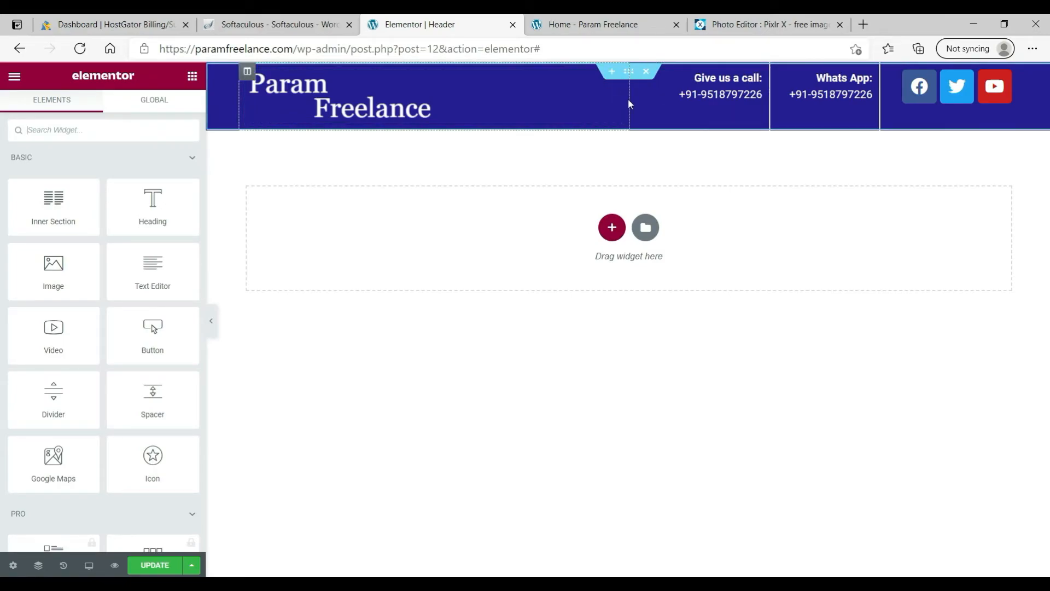
# Step: Narrow the logo column to about 22%, widening the call column to 46.1%
pyautogui.moveTo(628, 104); pyautogui.dragTo(503, 101)
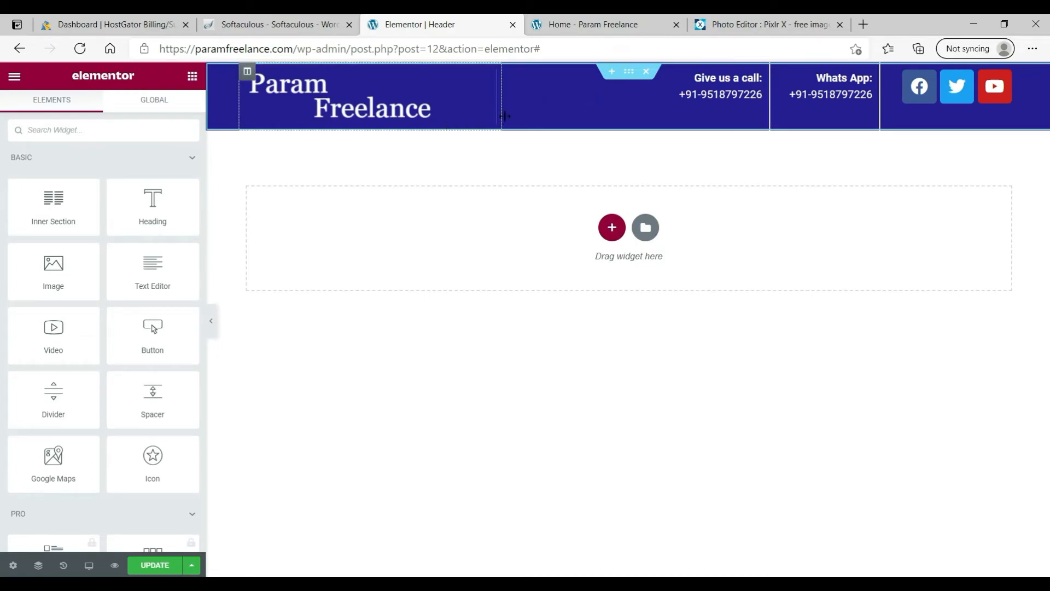
pyautogui.moveTo(505, 116); pyautogui.dragTo(410, 109)
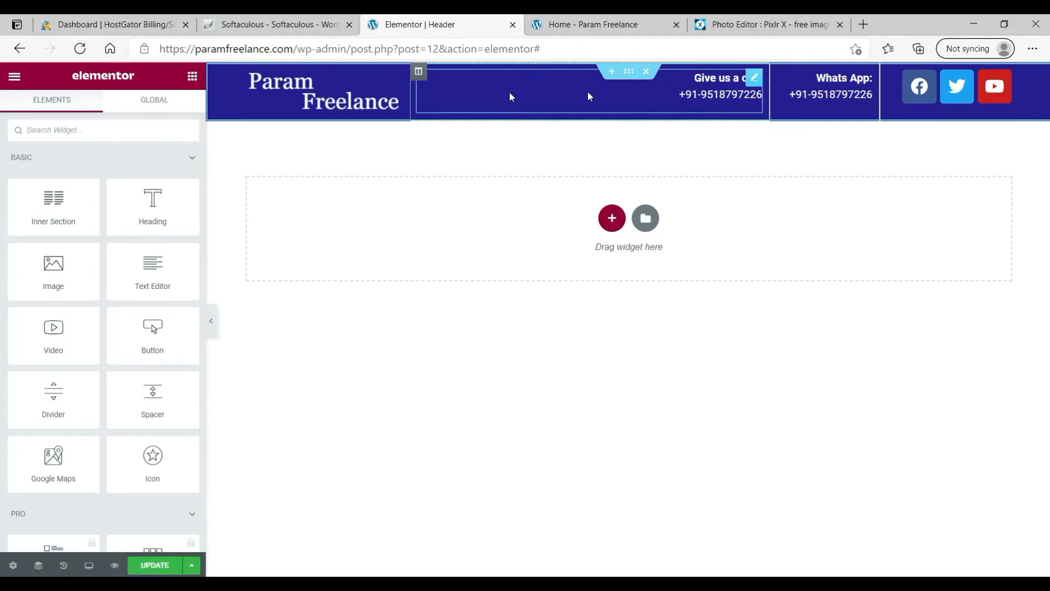
# Step: Set the call column's Vertical Align to Middle
pyautogui.click(419, 74)
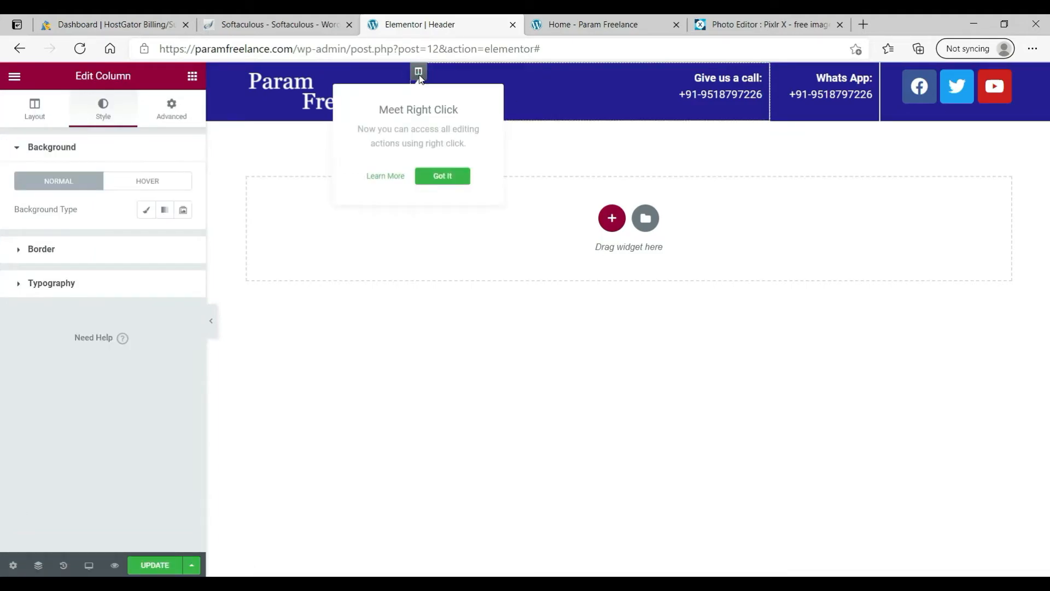
pyautogui.click(23, 119)
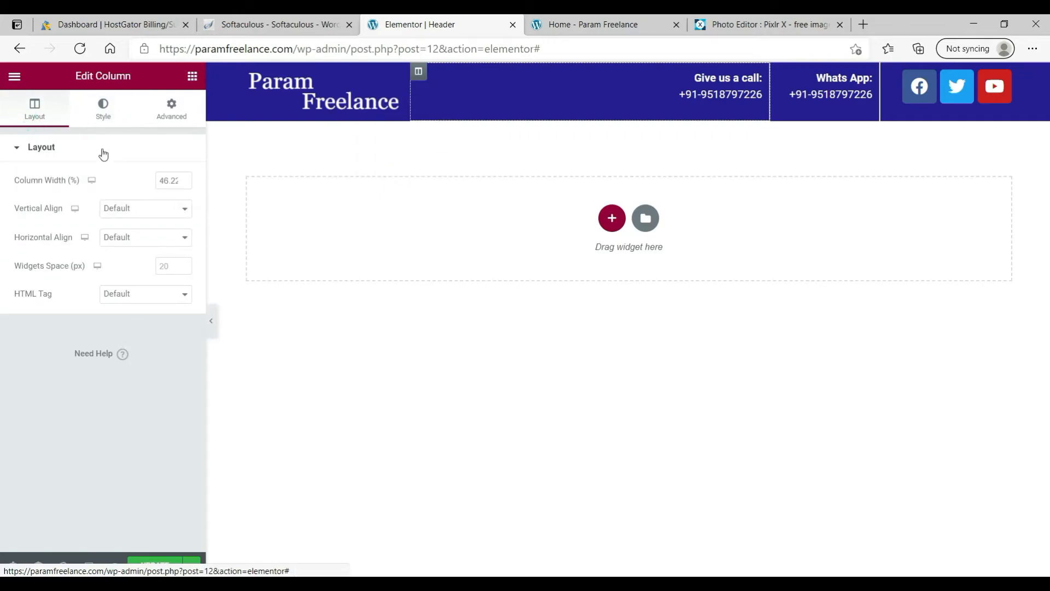
pyautogui.click(145, 209)
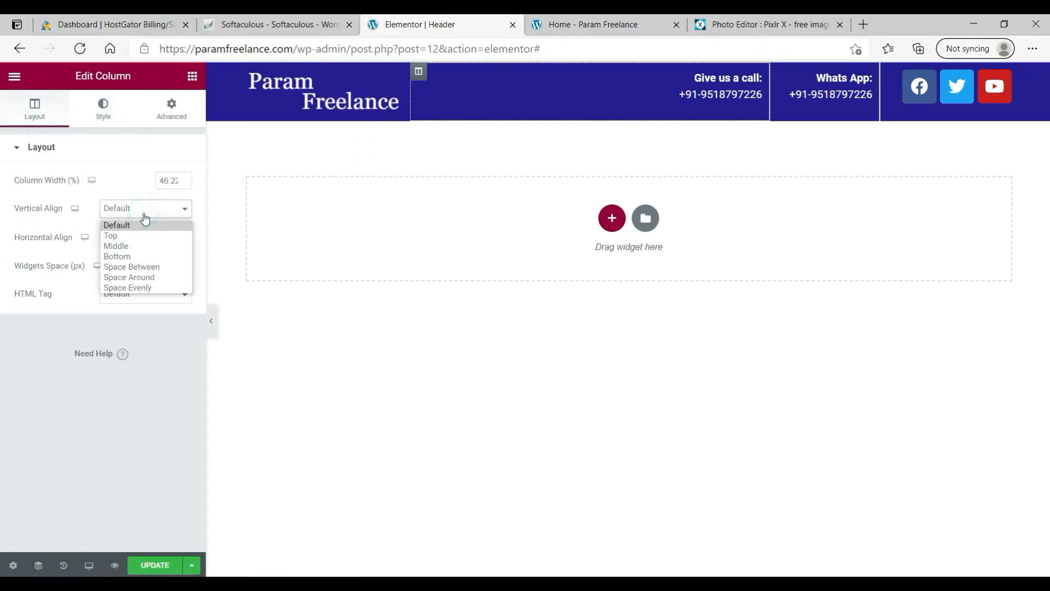
pyautogui.click(152, 247)
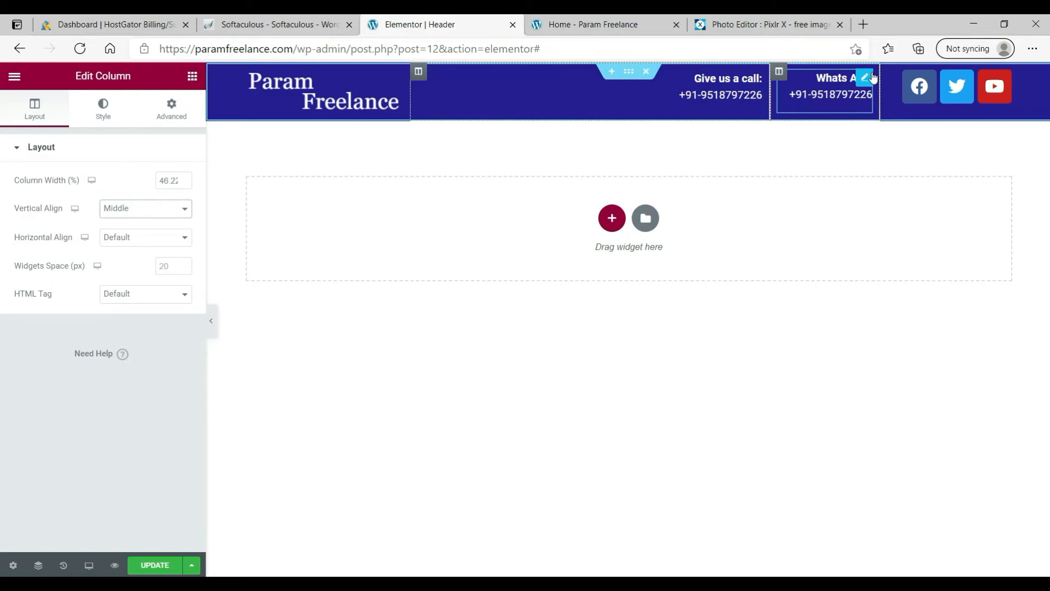
# Step: Set the WhatsApp column's Vertical Align to Middle
pyautogui.click(868, 78)
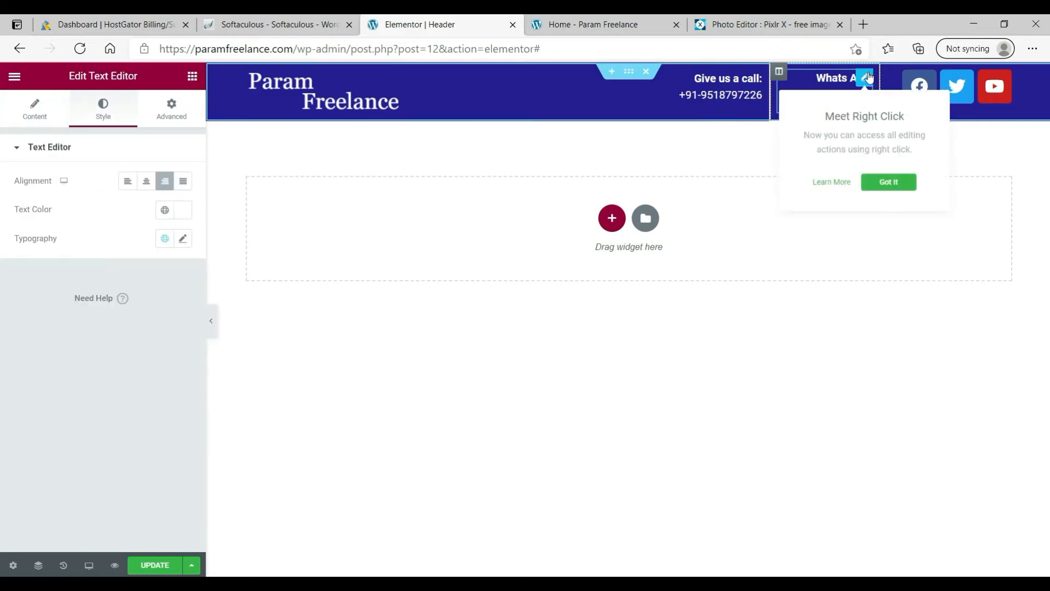
pyautogui.click(780, 71)
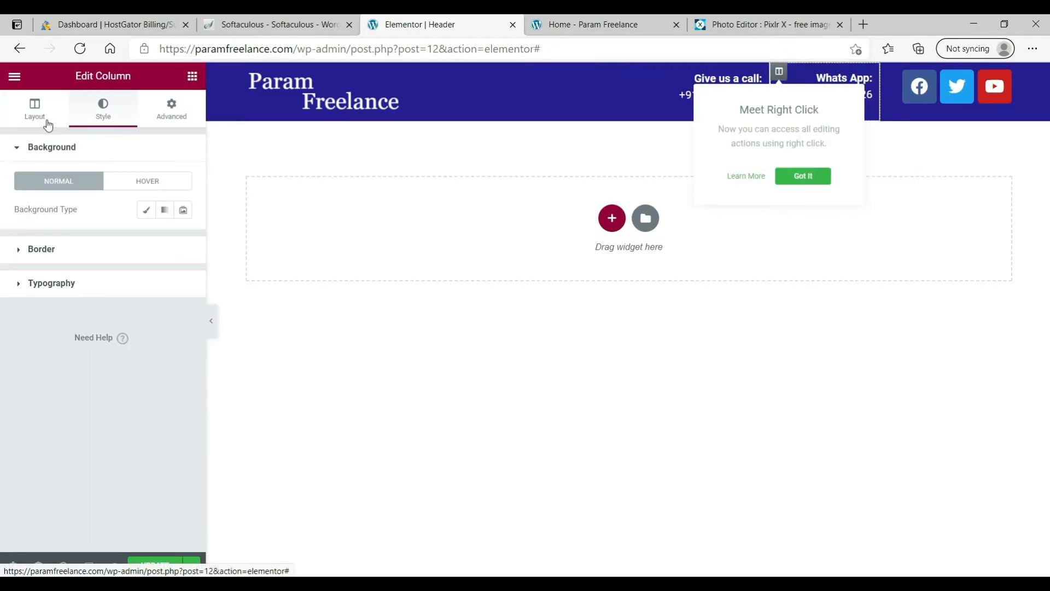
pyautogui.click(48, 125)
pyautogui.click(143, 209)
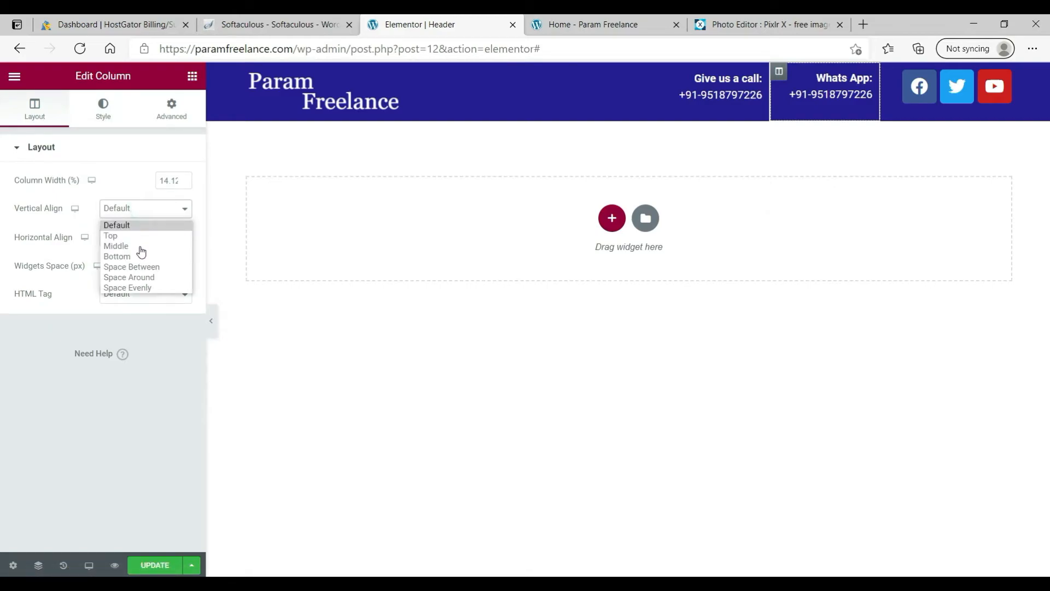
pyautogui.click(116, 246)
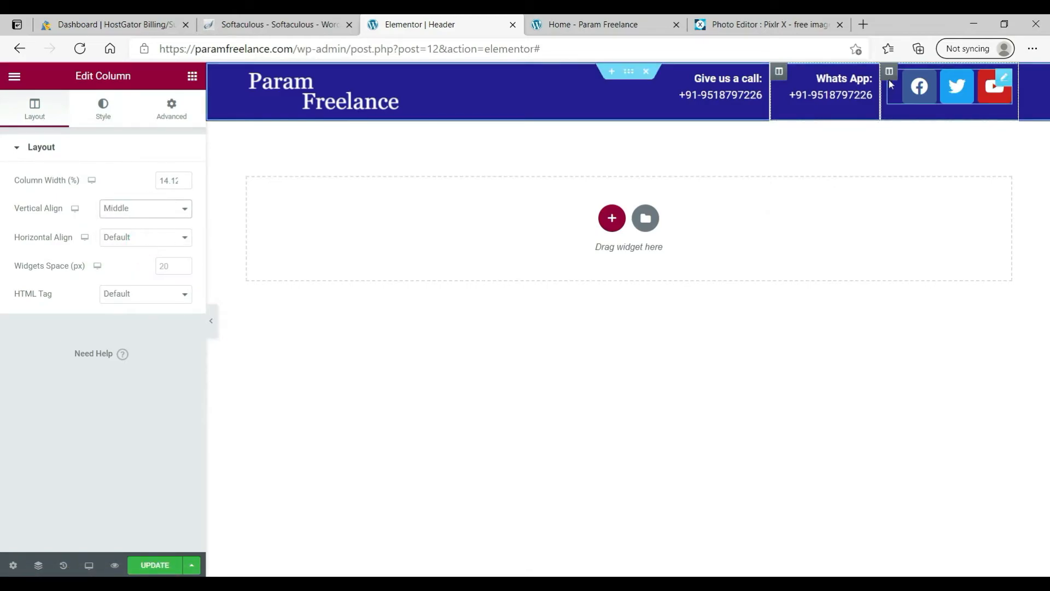
# Step: Middle-align the social icons column vertically and save the header with Update
pyautogui.click(889, 74)
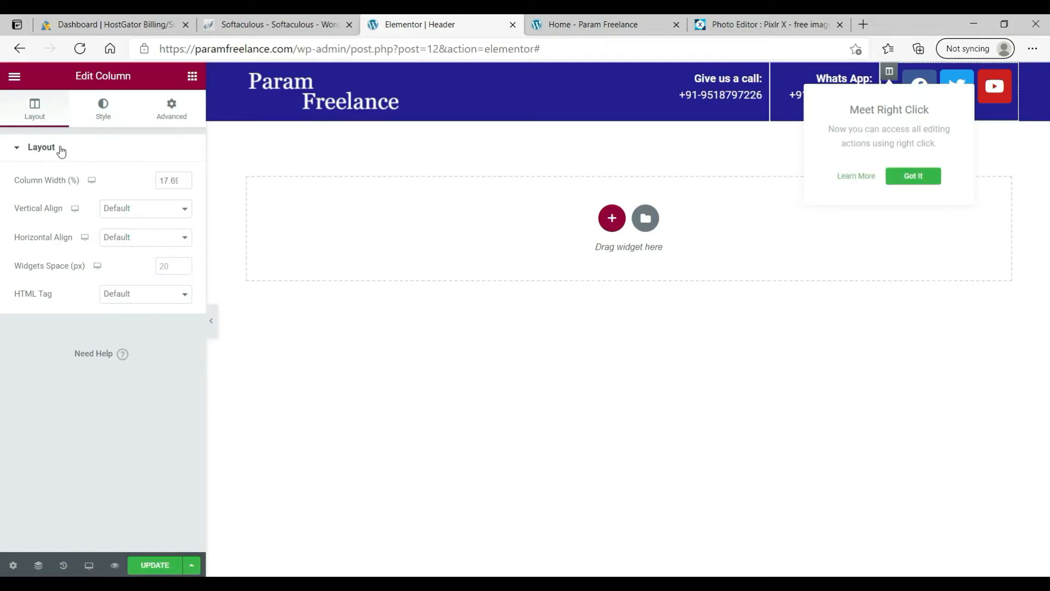
pyautogui.click(141, 208)
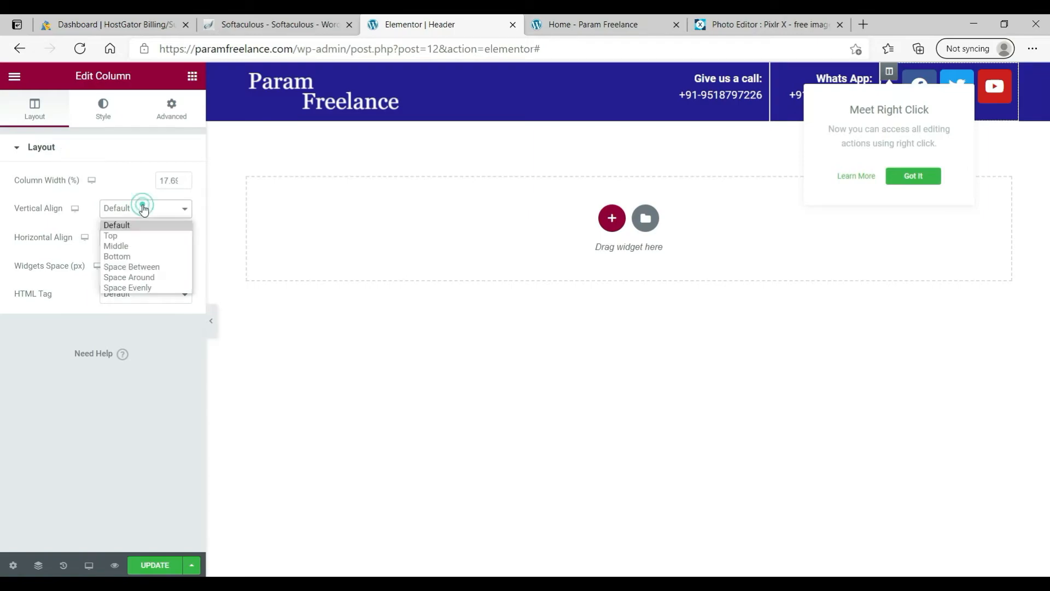
pyautogui.click(116, 246)
pyautogui.click(533, 298)
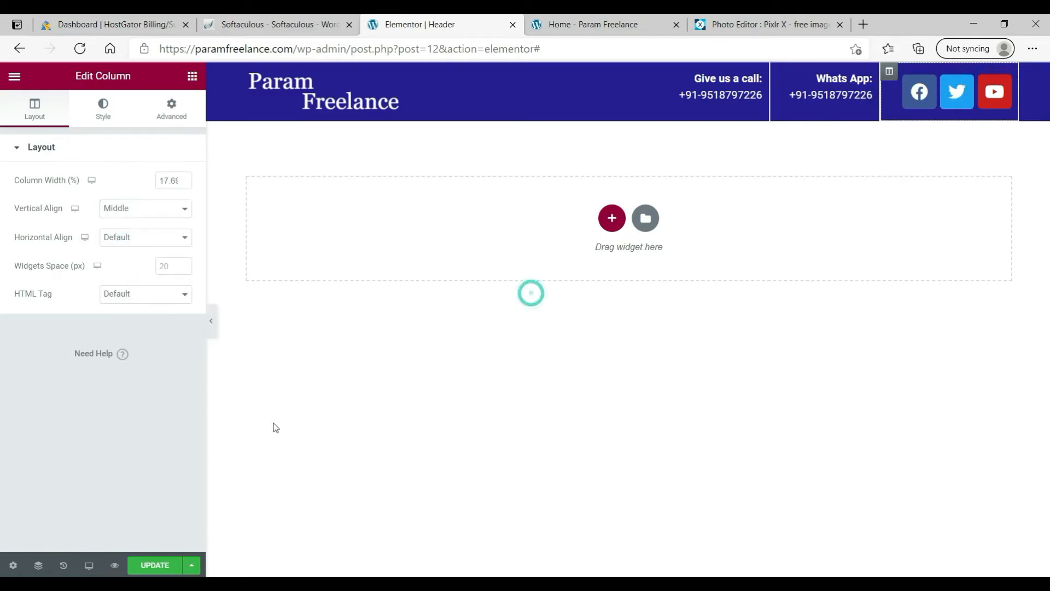
pyautogui.click(145, 569)
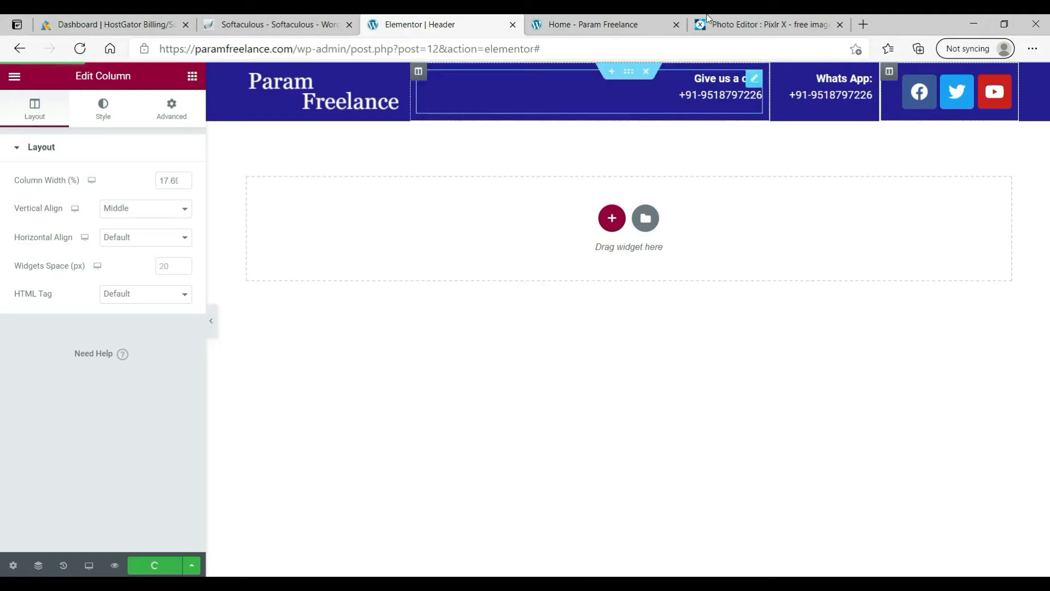
pyautogui.click(586, 27)
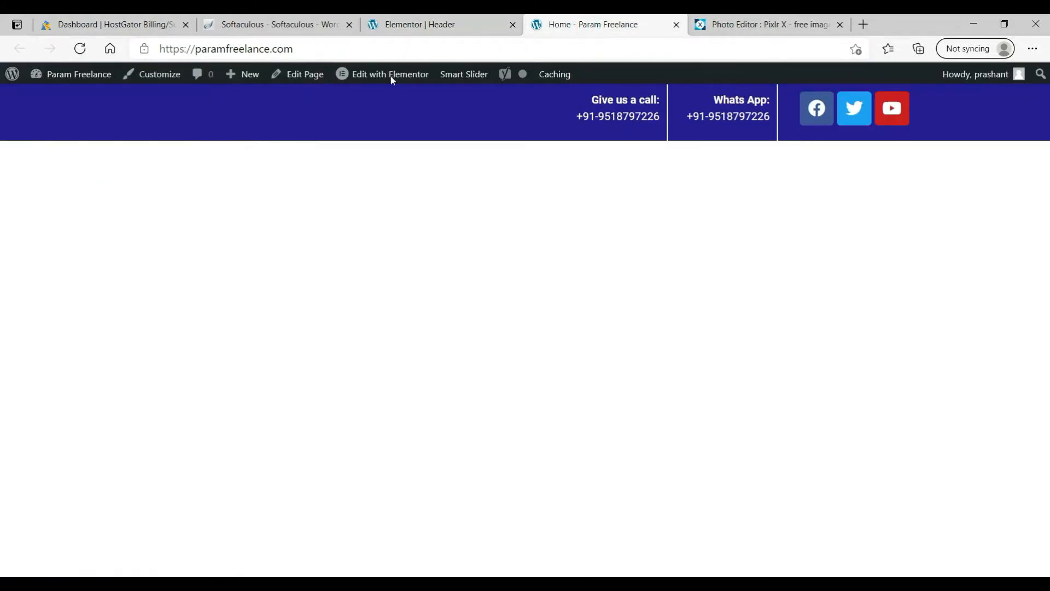
pyautogui.click(78, 56)
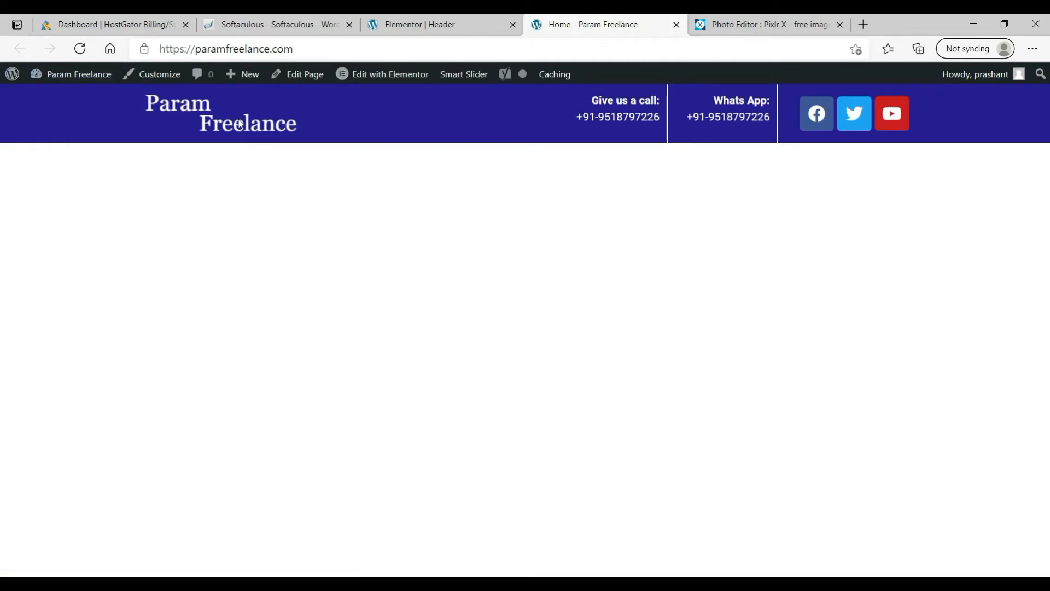
pyautogui.click(420, 24)
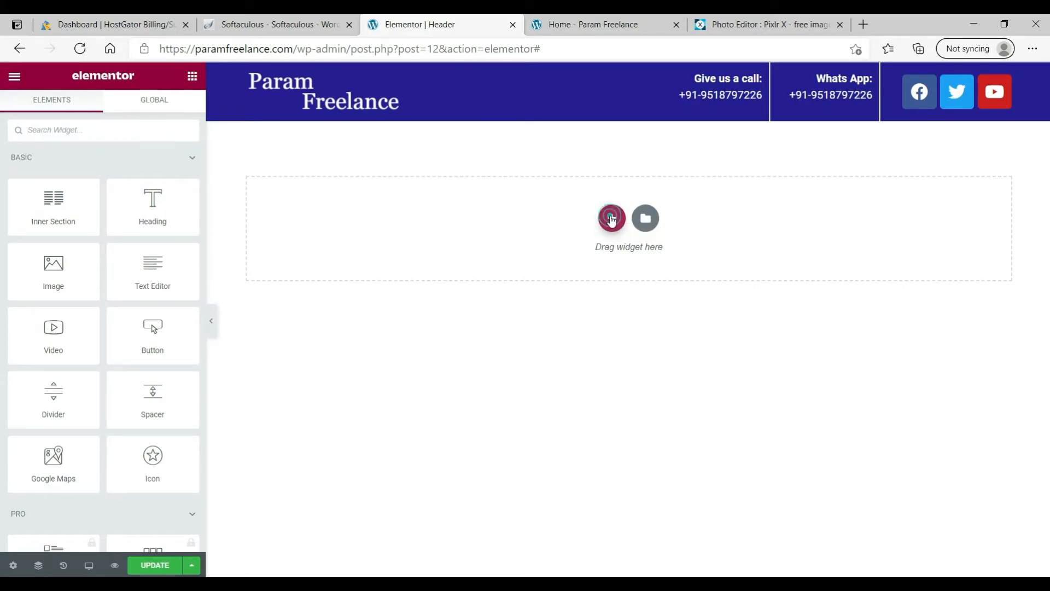
# Step: Add a one-column section below the header with a classic #6C1919 dark red background
pyautogui.click(611, 219)
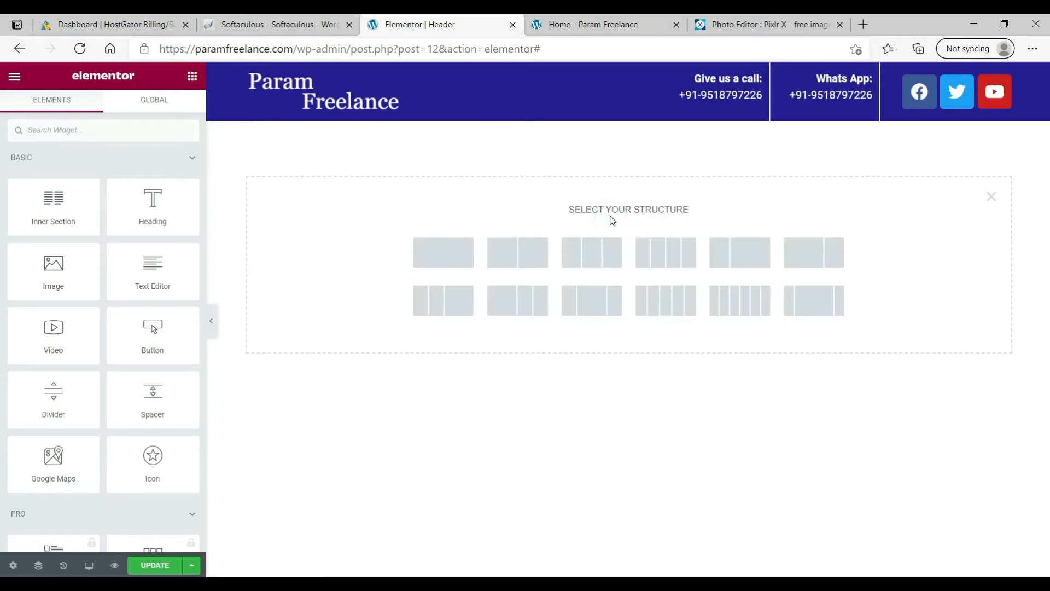
pyautogui.click(449, 260)
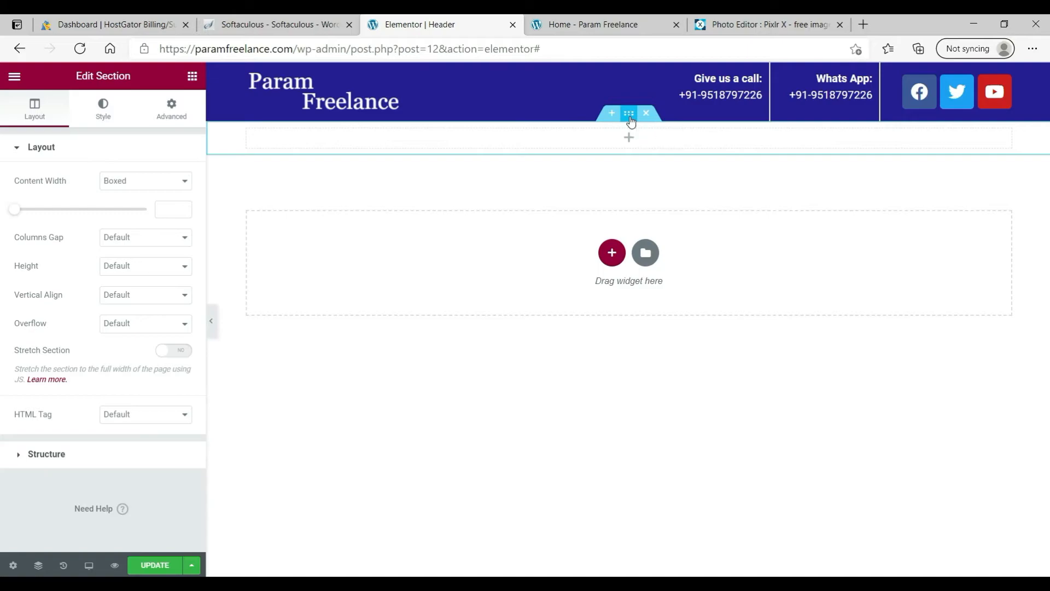
pyautogui.click(113, 105)
pyautogui.click(129, 212)
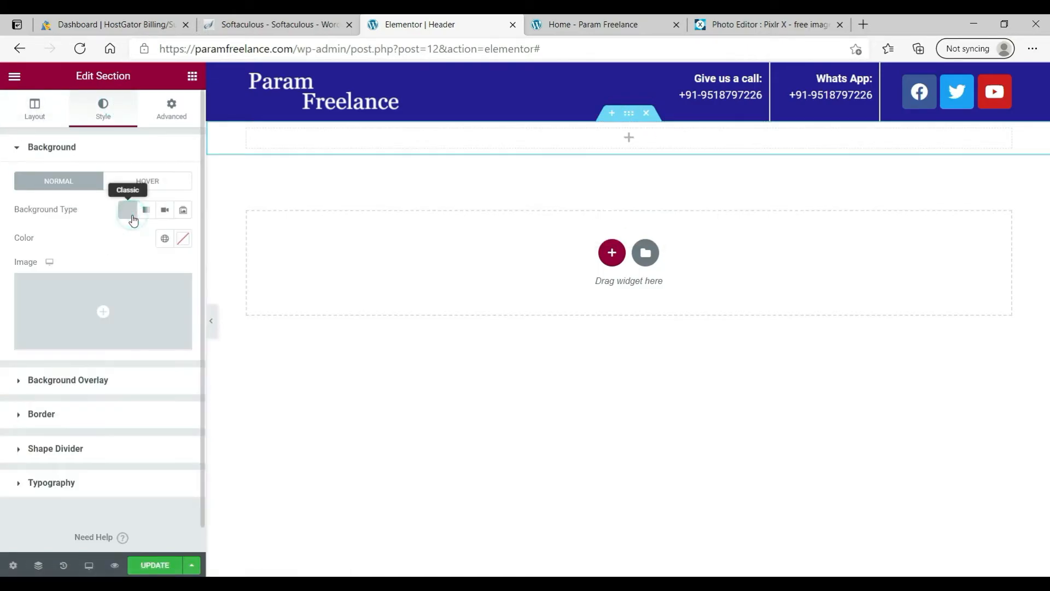
pyautogui.click(185, 242)
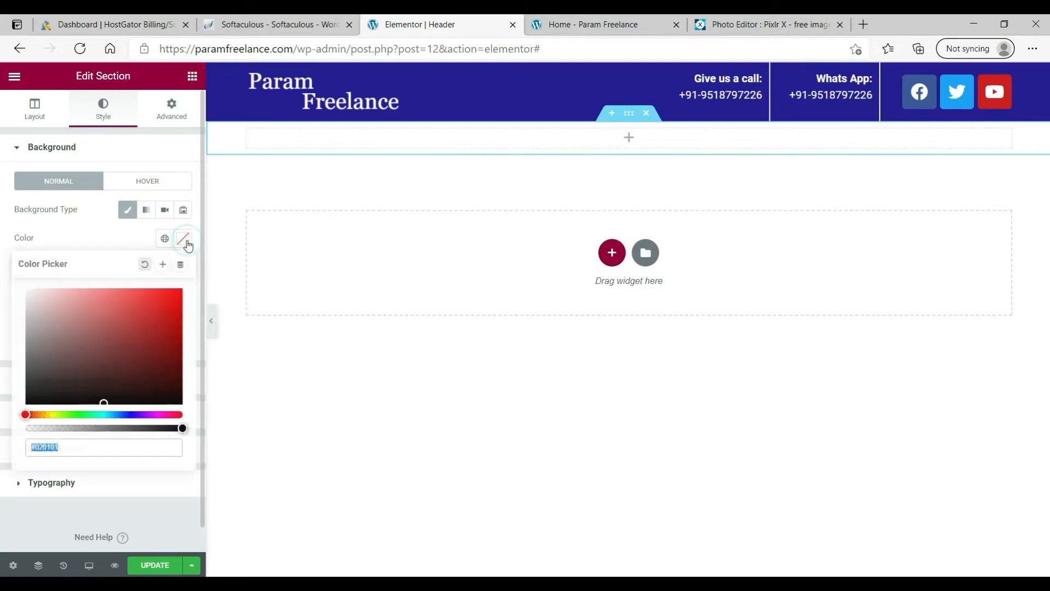
pyautogui.click(152, 322)
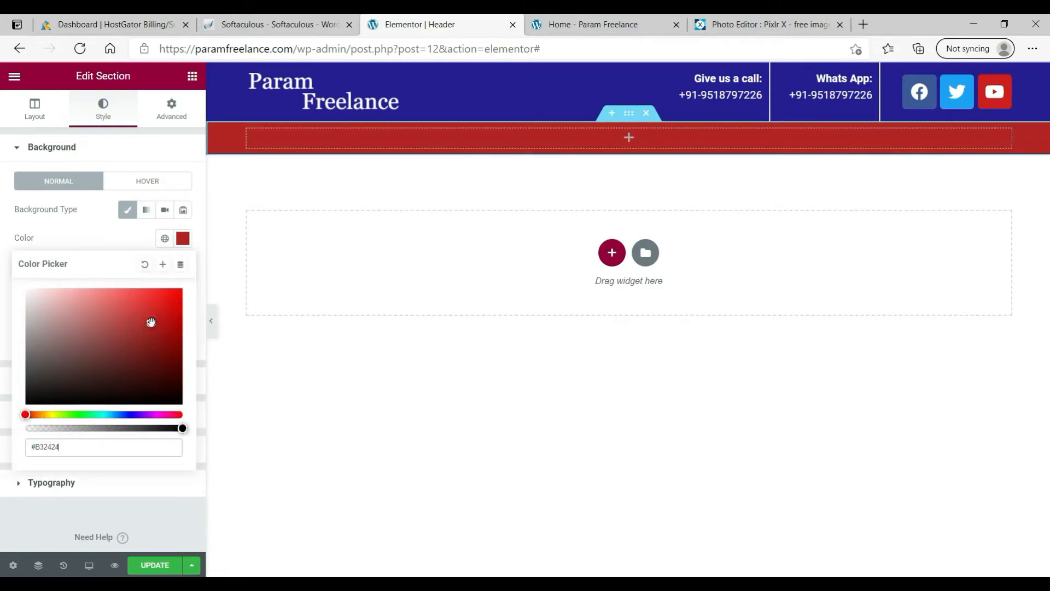
pyautogui.click(144, 355)
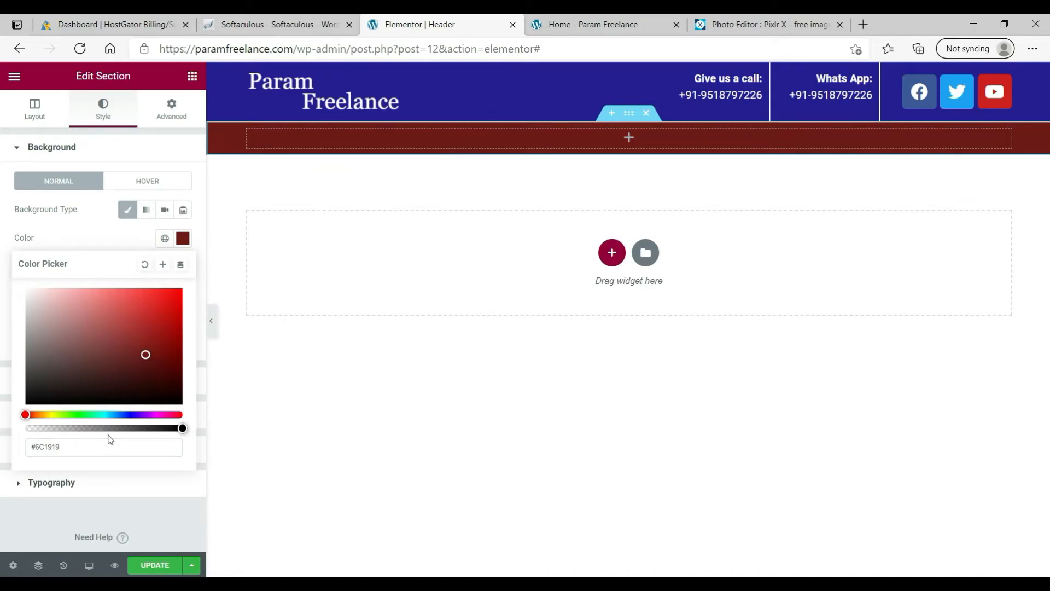
# Step: Copy the #6C1919 hex code into the colour notes for later reuse
pyautogui.tripleClick(98, 452)
pyautogui.hotkey('ctrl', 'c')
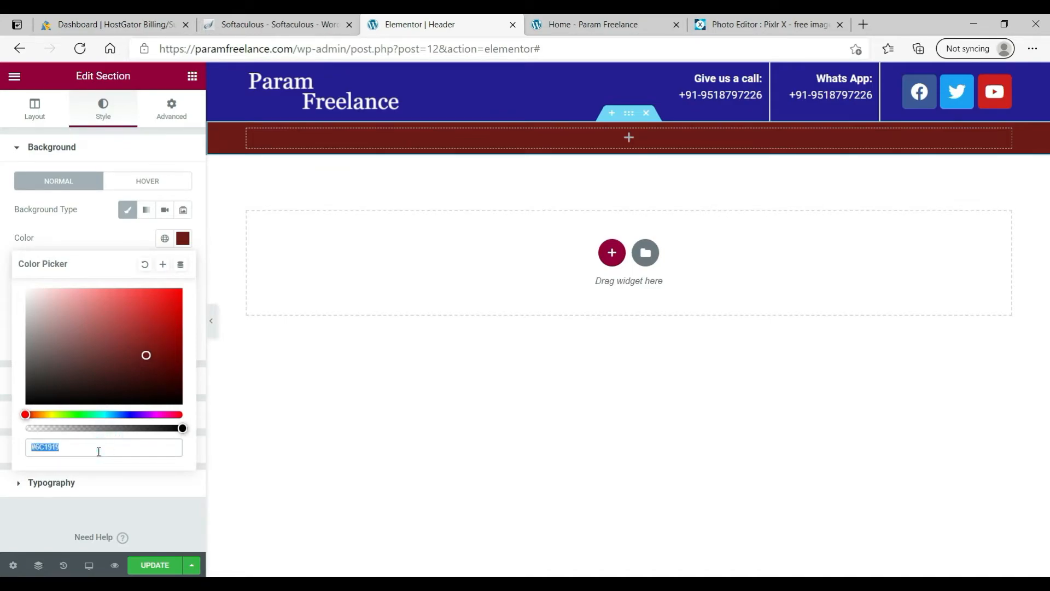
pyautogui.hotkey('alt', 'Tab')
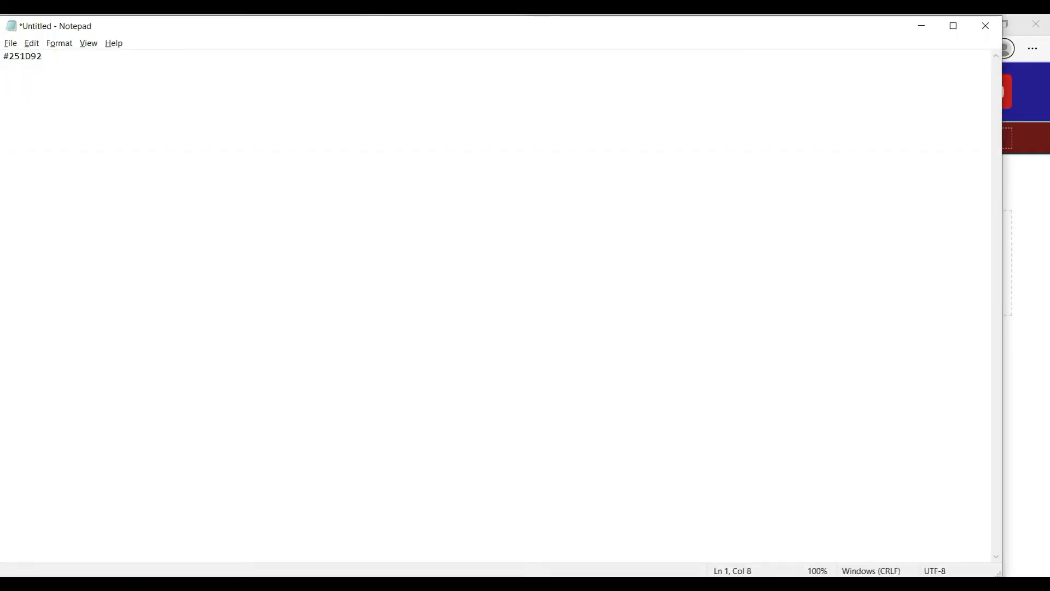
pyautogui.press('Return')
pyautogui.press('Return')
pyautogui.hotkey('ctrl', 'v')
pyautogui.hotkey('alt', 'Tab')
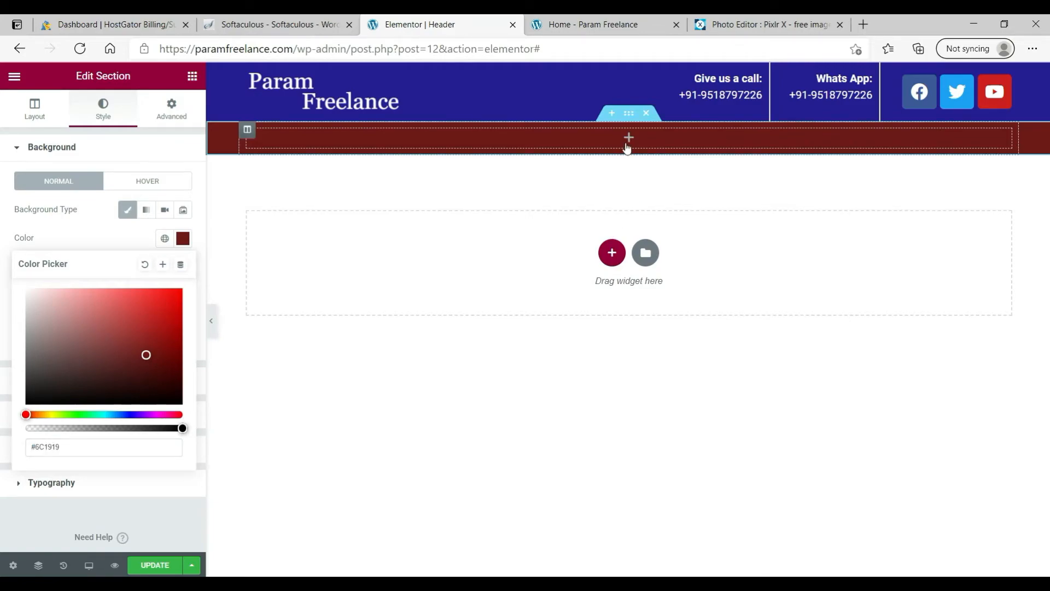
pyautogui.click(557, 171)
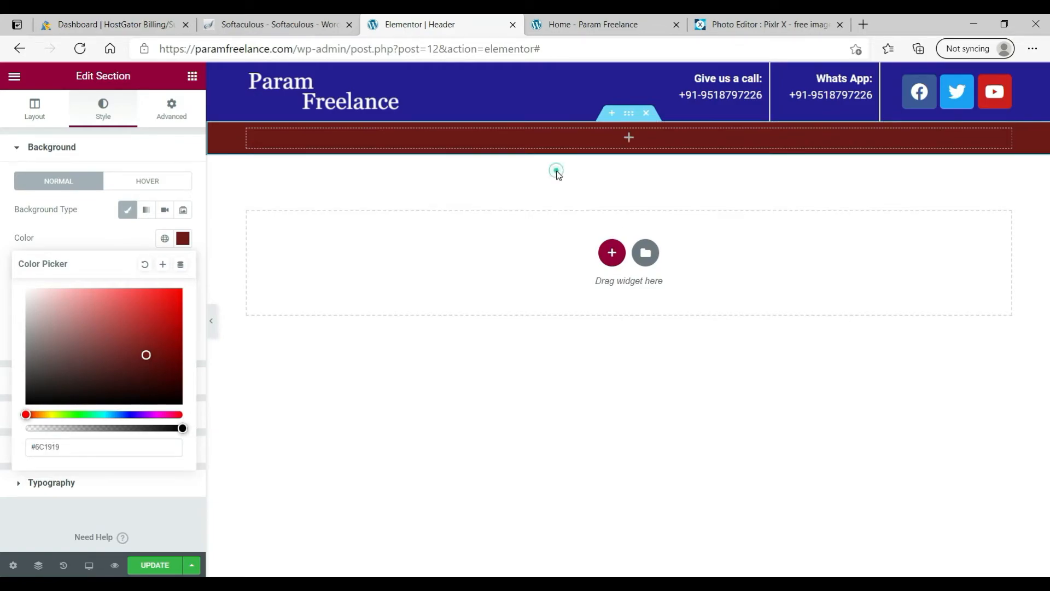
pyautogui.click(630, 139)
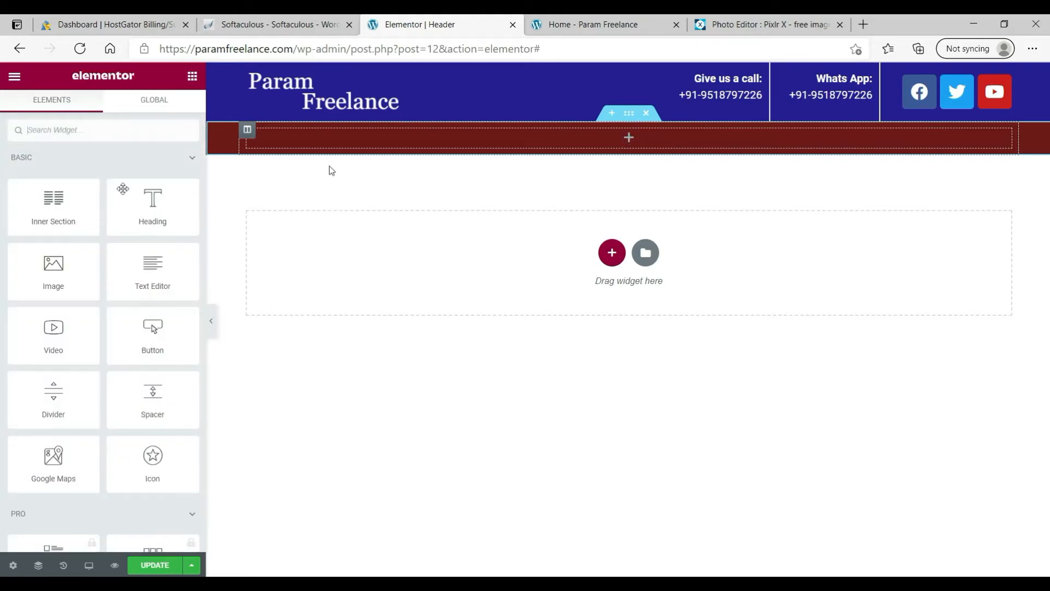
# Step: Search widgets for 'menu' and drop the Navigation Menu widget into the red section
pyautogui.click(60, 130)
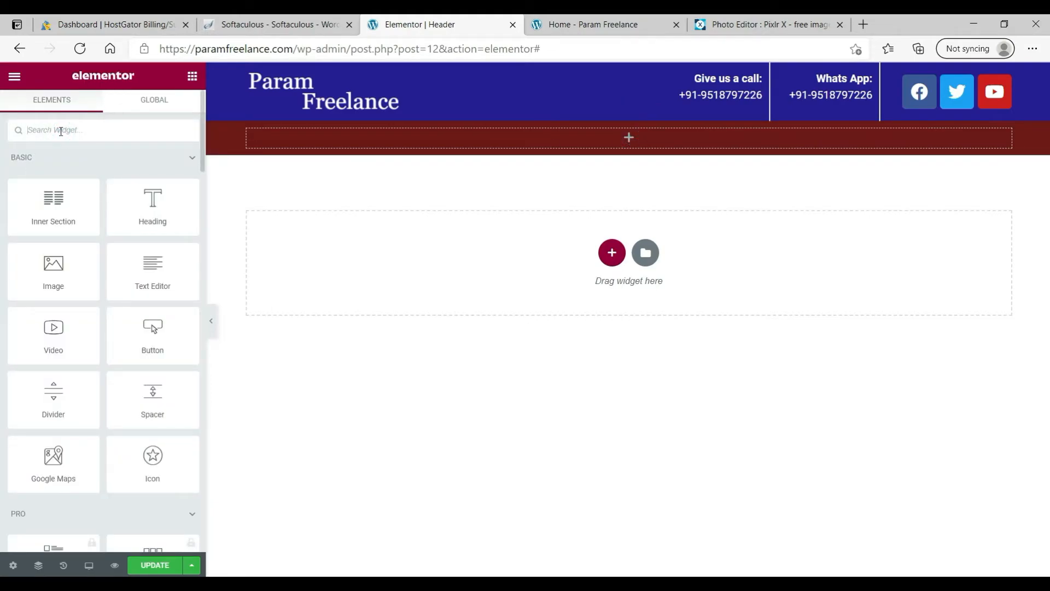
pyautogui.write('menu')
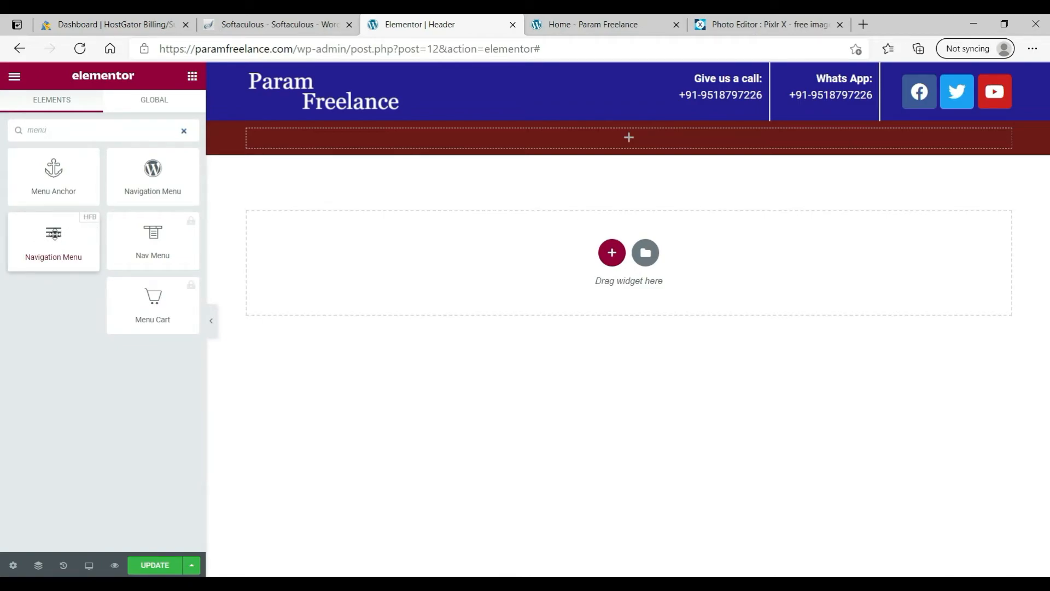
pyautogui.moveTo(54, 234); pyautogui.dragTo(528, 145)
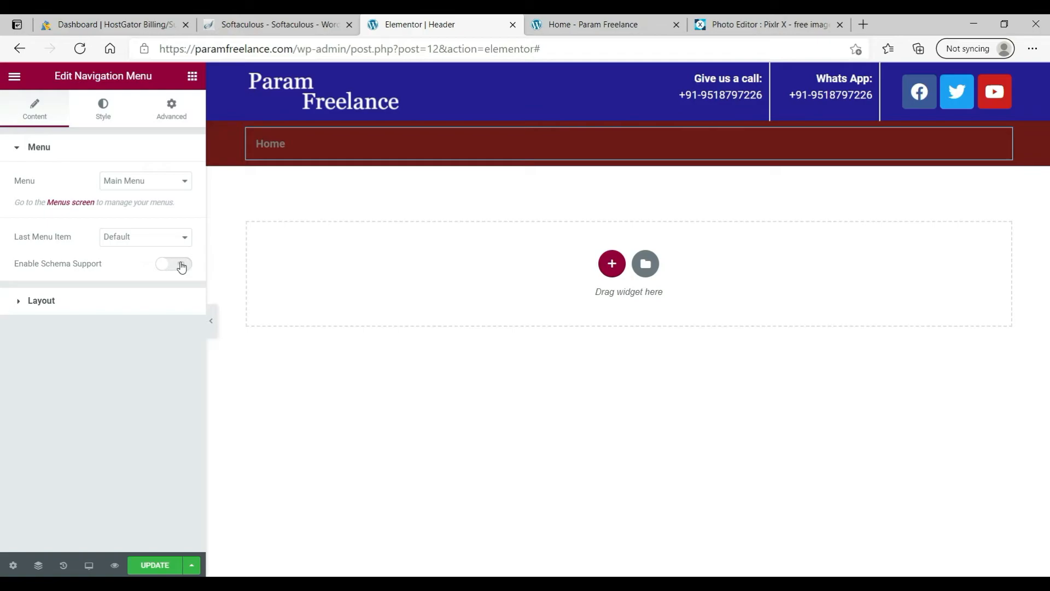
# Step: Set the Navigation Menu's layout alignment to Center
pyautogui.click(108, 309)
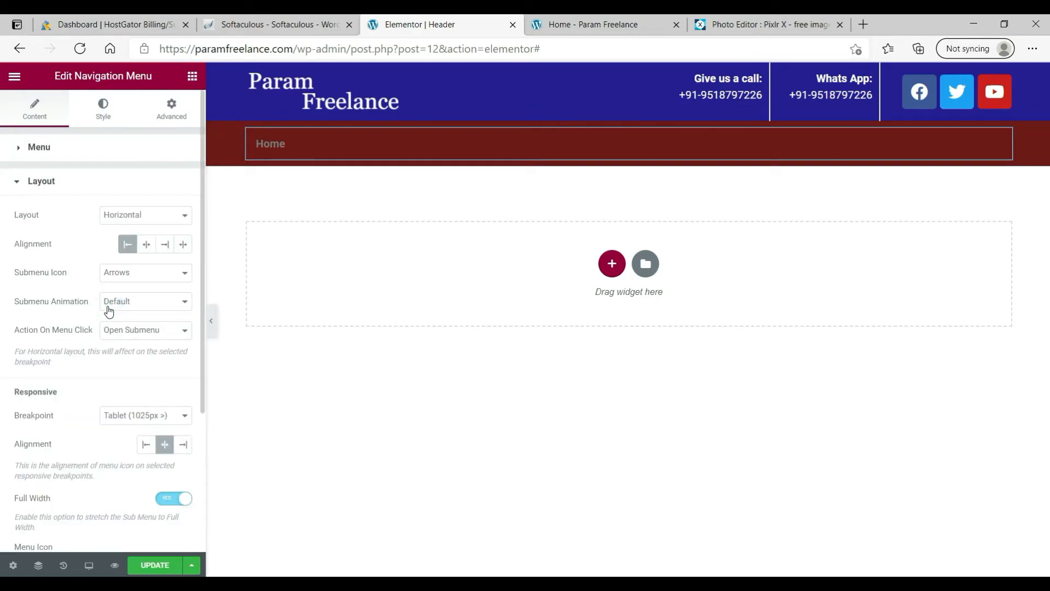
pyautogui.click(146, 244)
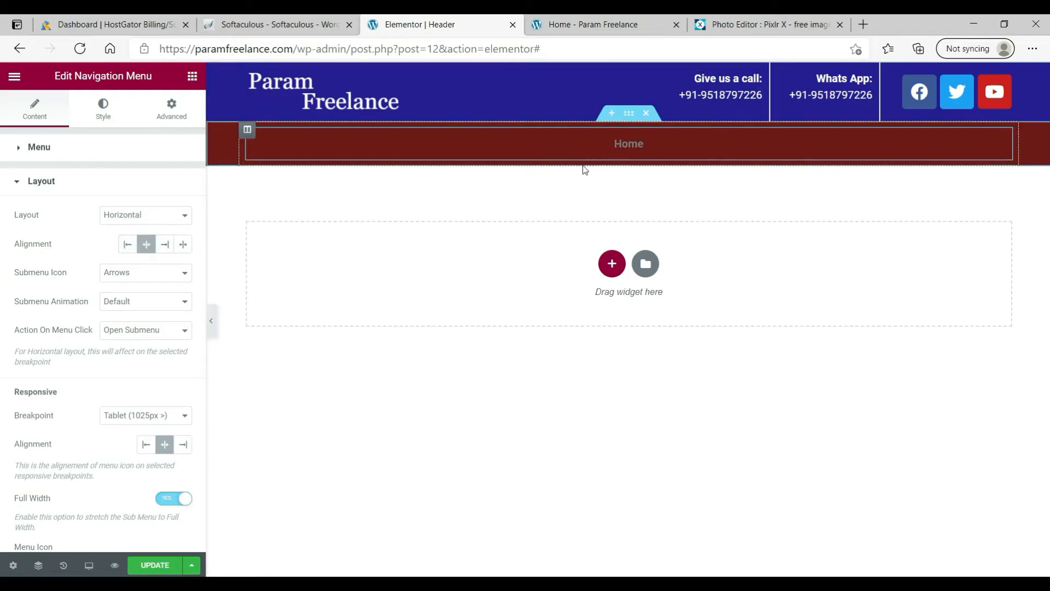
pyautogui.scroll(-3, 2, 377)
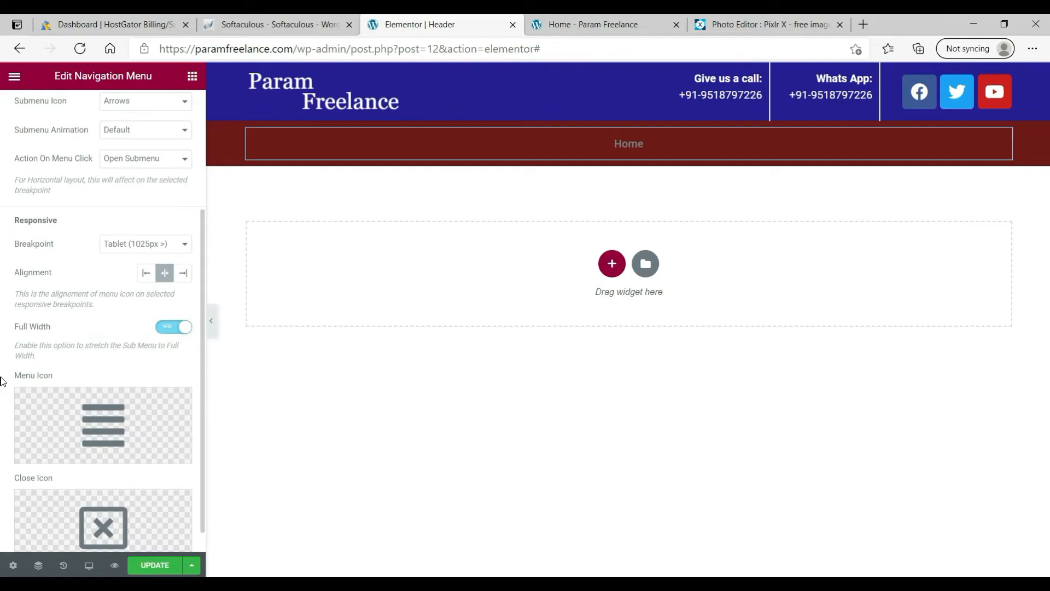
pyautogui.scroll(3, 2, 380)
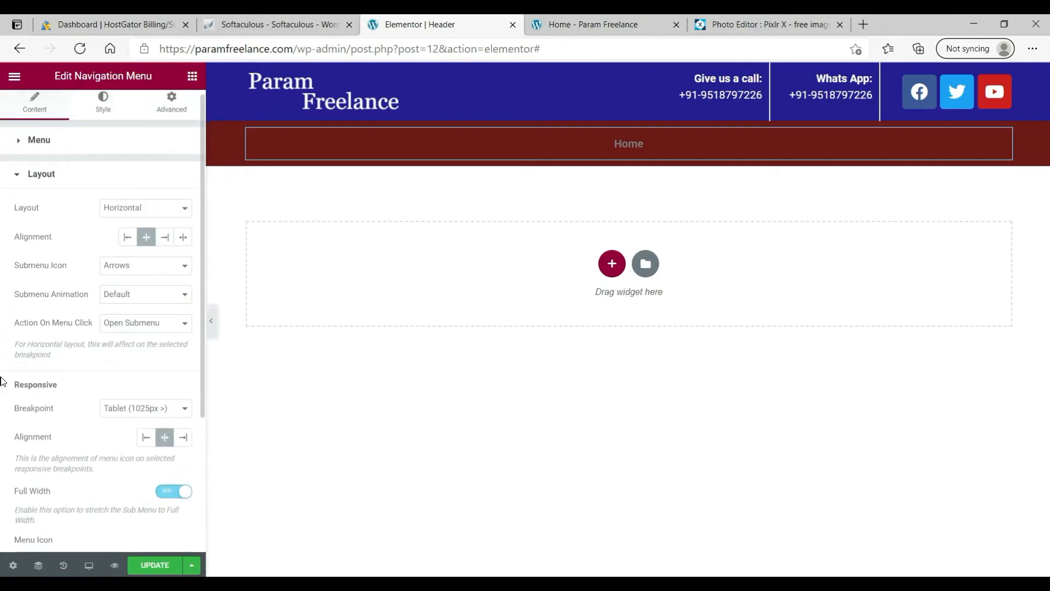
pyautogui.click(107, 119)
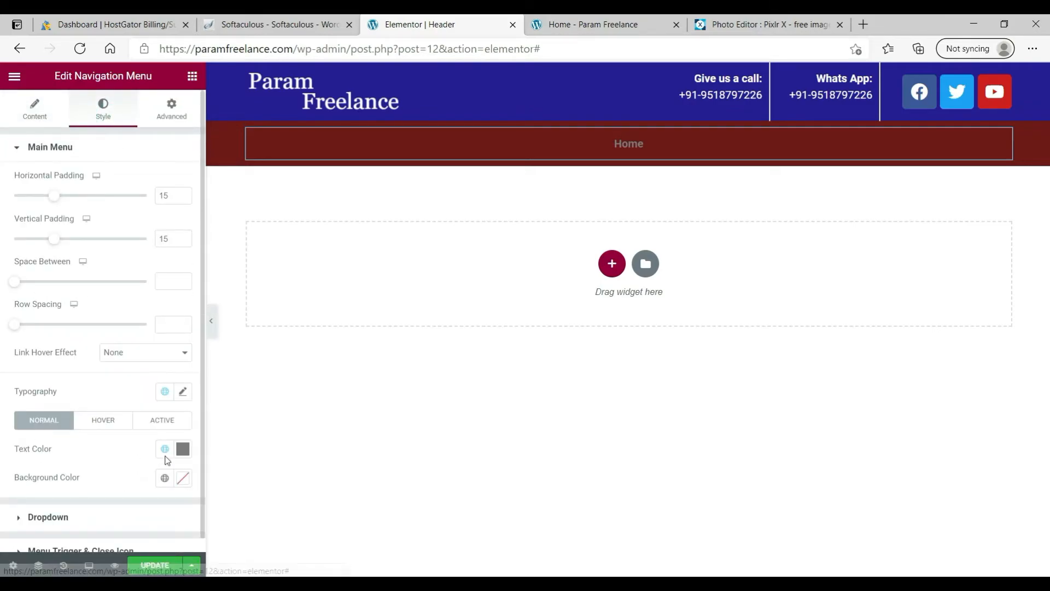
# Step: Set the menu link text colour to white #ffffff
pyautogui.click(182, 450)
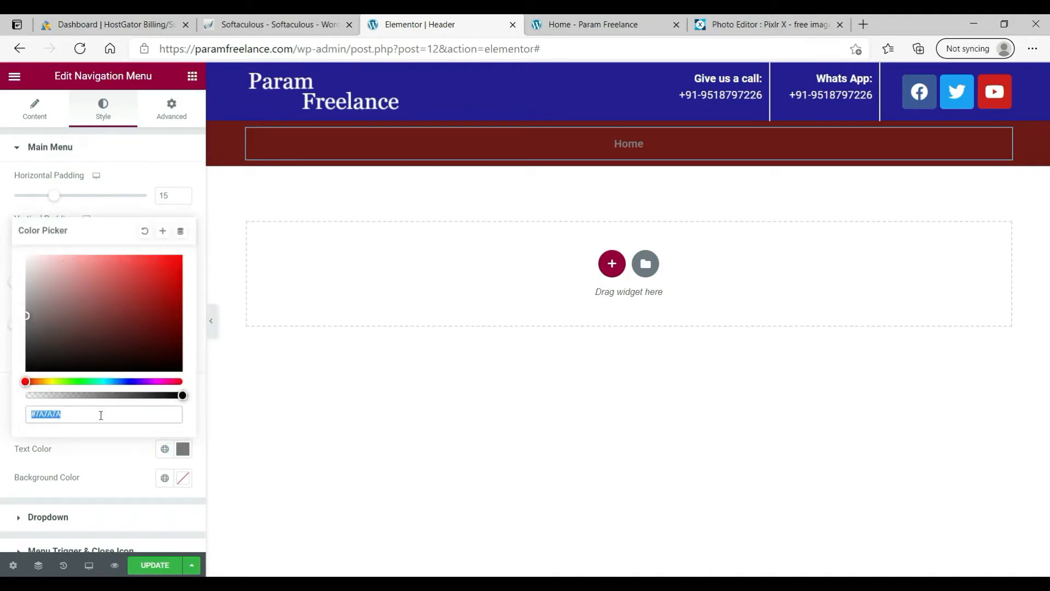
pyautogui.write('ffffff')
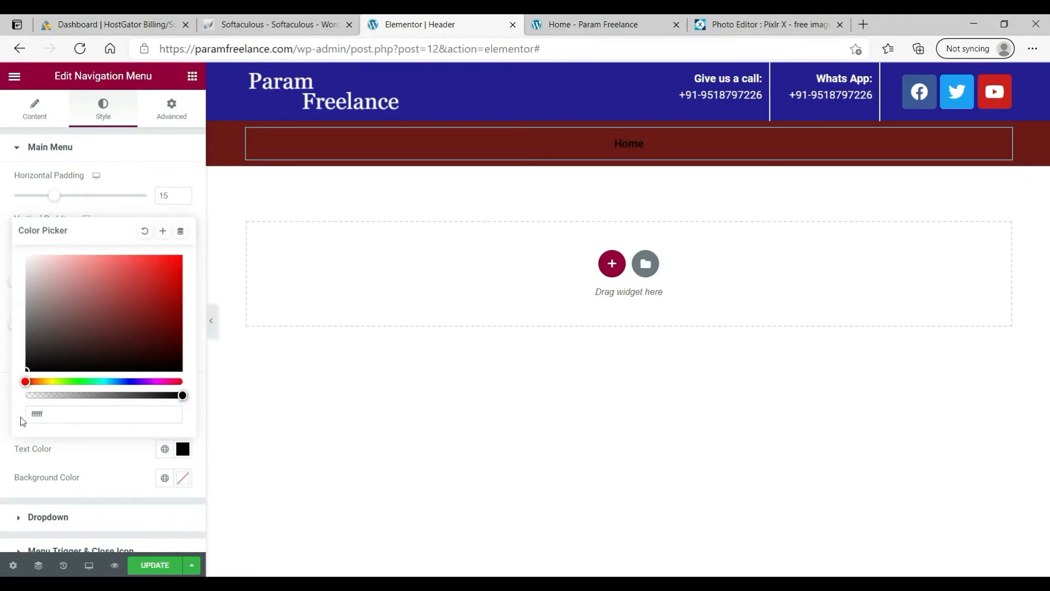
pyautogui.write('#')
pyautogui.click(80, 469)
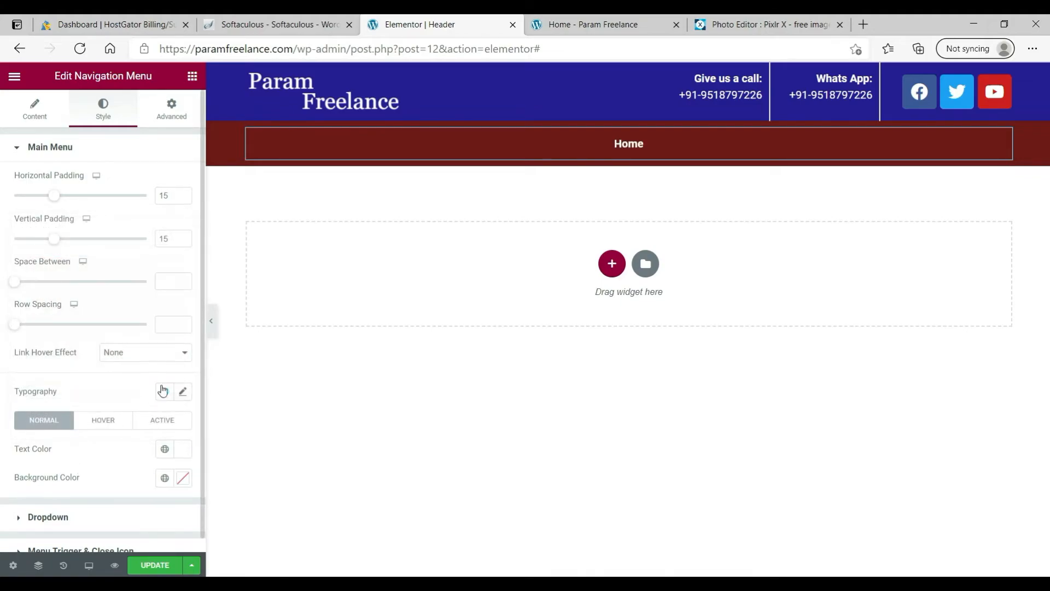
# Step: Set the menu link typography size to 20
pyautogui.click(184, 393)
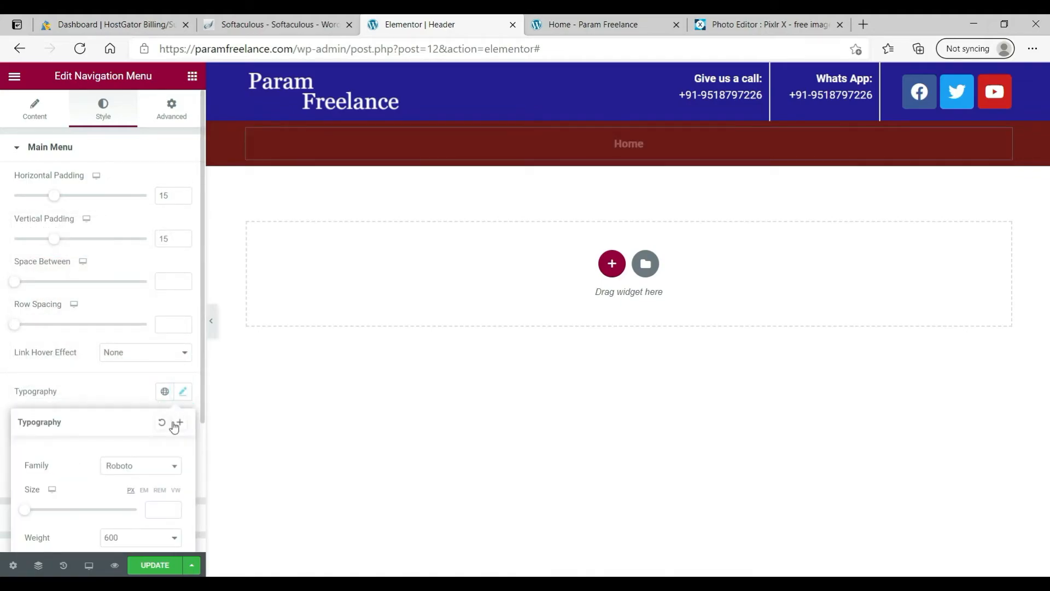
pyautogui.click(161, 508)
pyautogui.write('18')
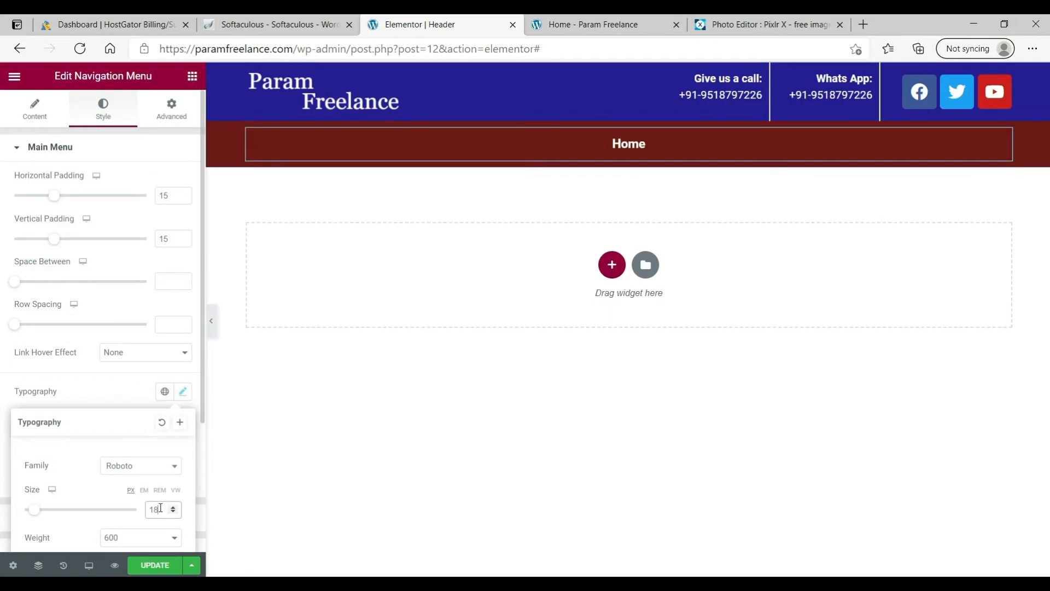
pyautogui.press('BackSpace')
pyautogui.press('BackSpace')
pyautogui.write('20')
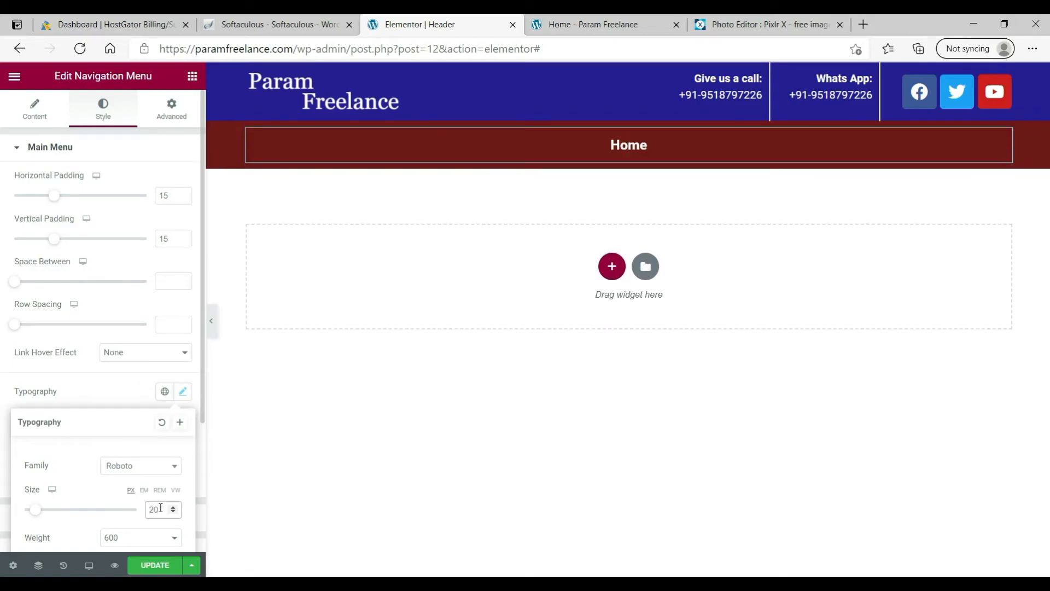
pyautogui.scroll(-1, 162, 511)
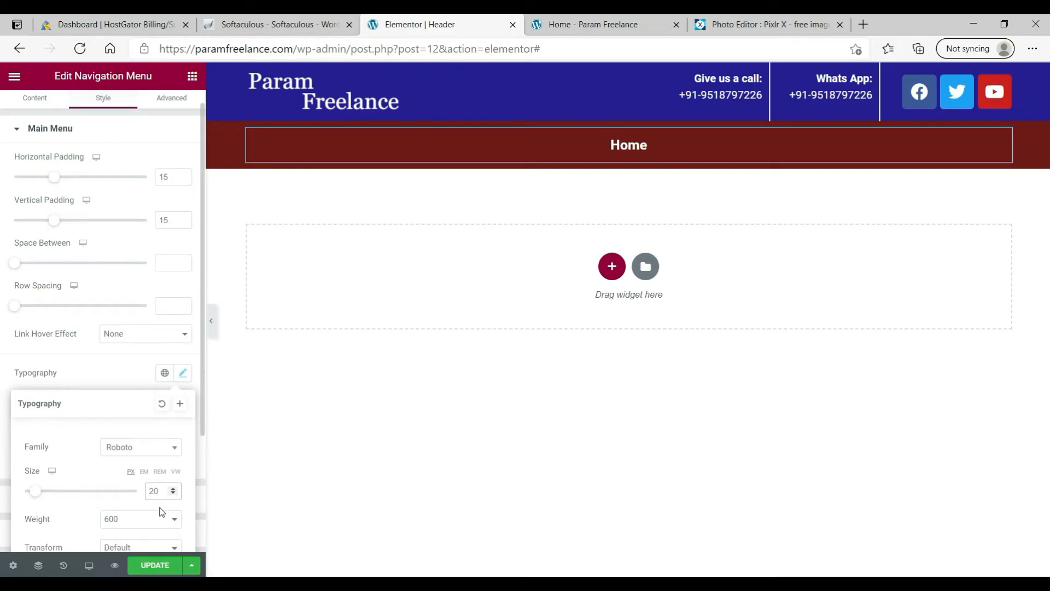
pyautogui.click(82, 376)
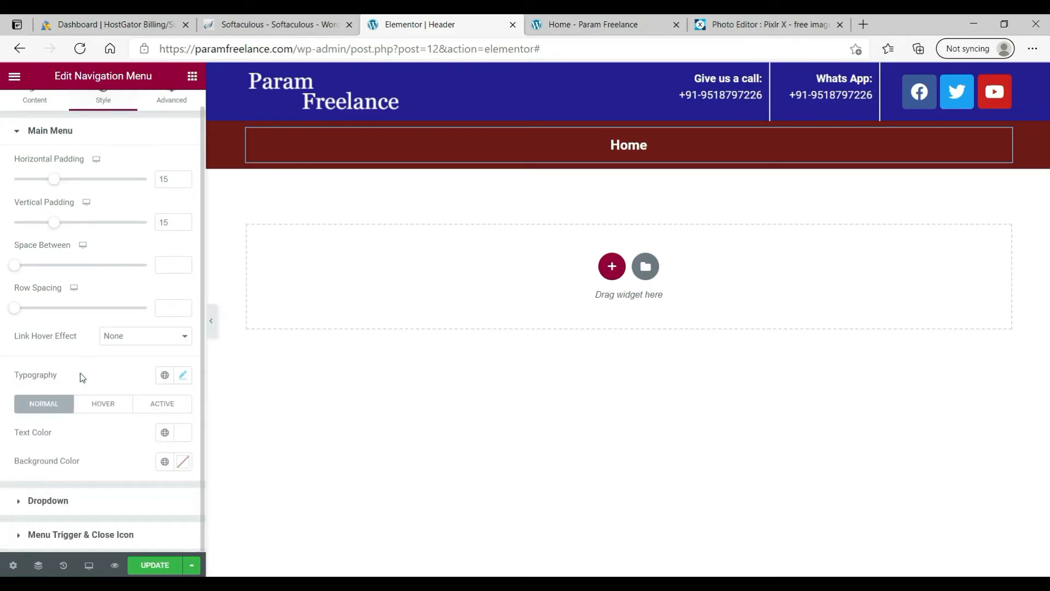
pyautogui.click(99, 408)
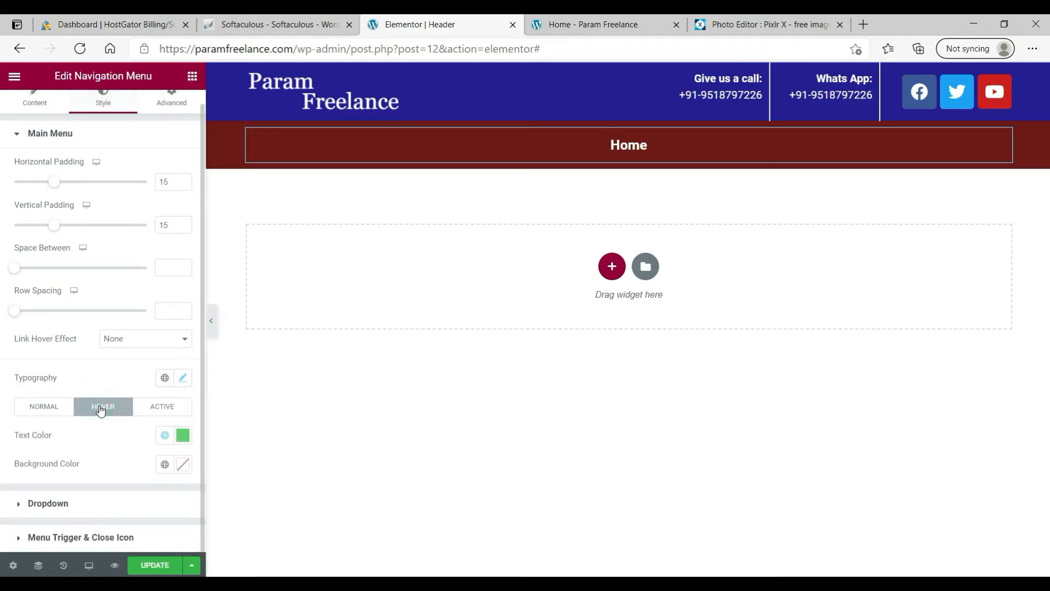
# Step: Set the menu's hover text colour to pale yellow-green #D9E797
pyautogui.click(183, 437)
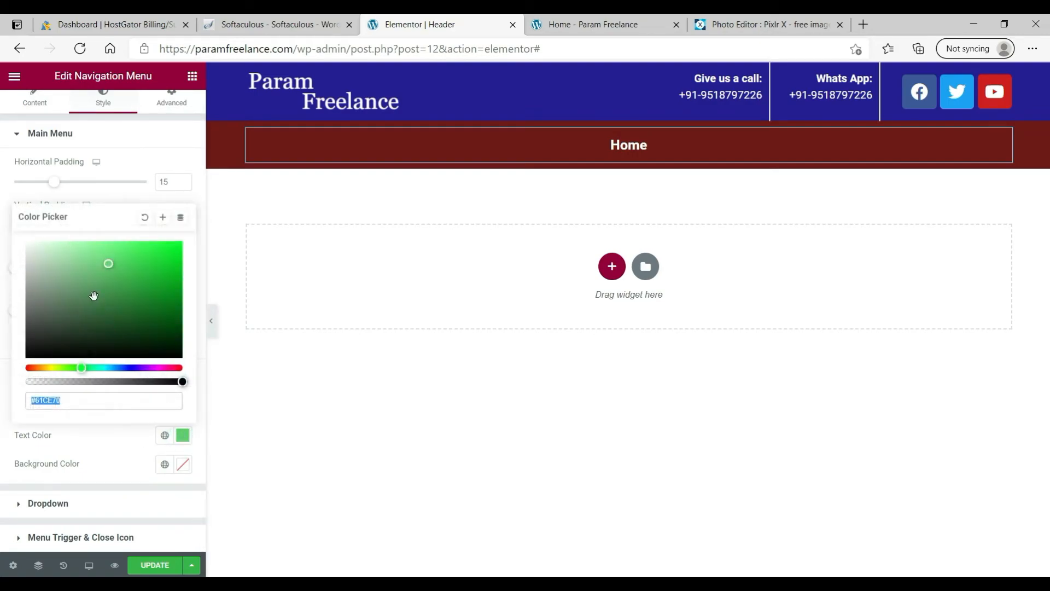
pyautogui.click(55, 368)
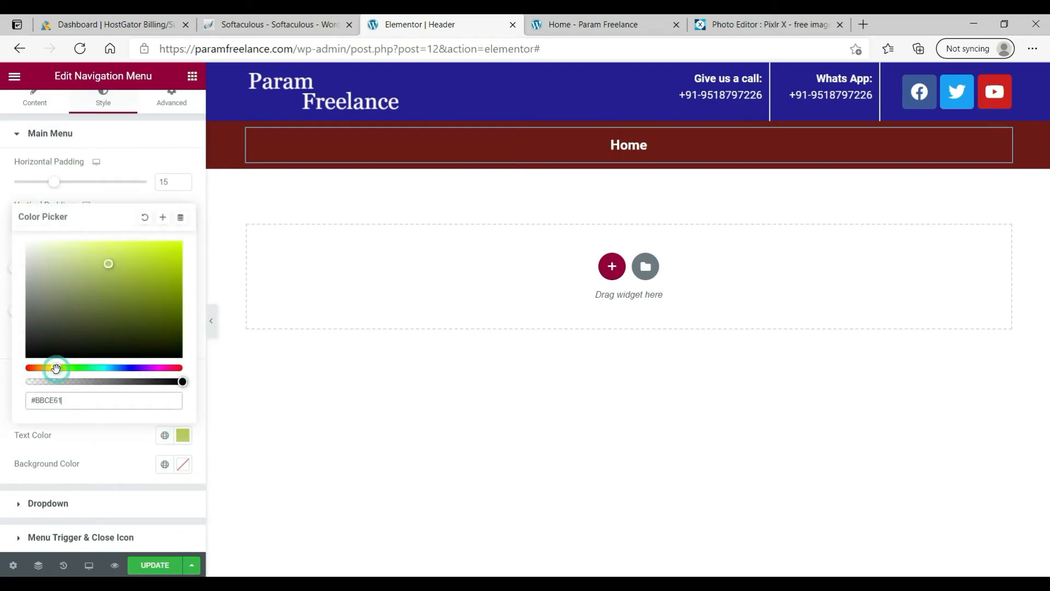
pyautogui.click(80, 251)
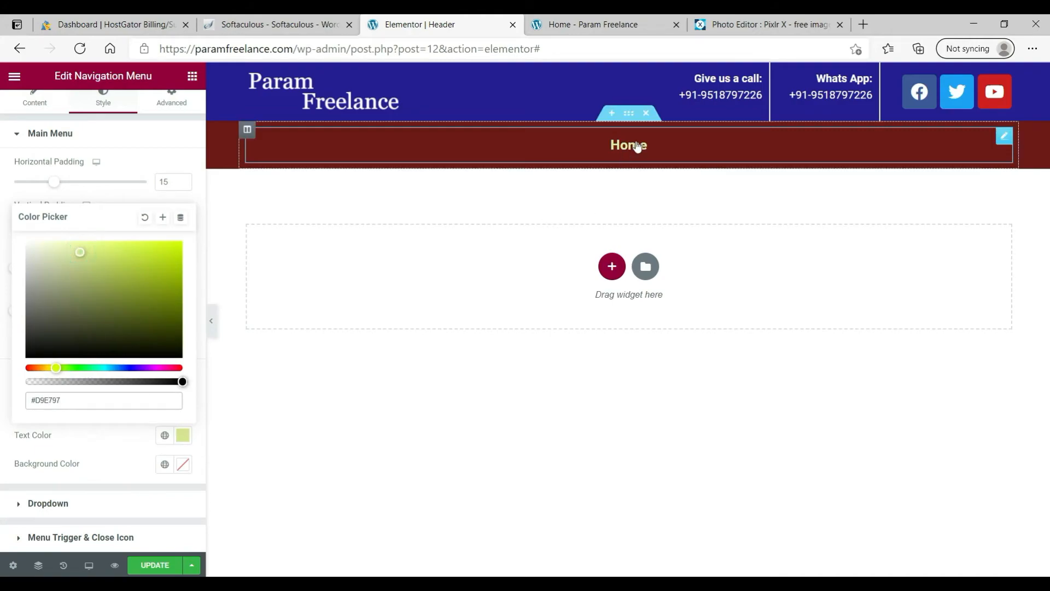
pyautogui.click(133, 472)
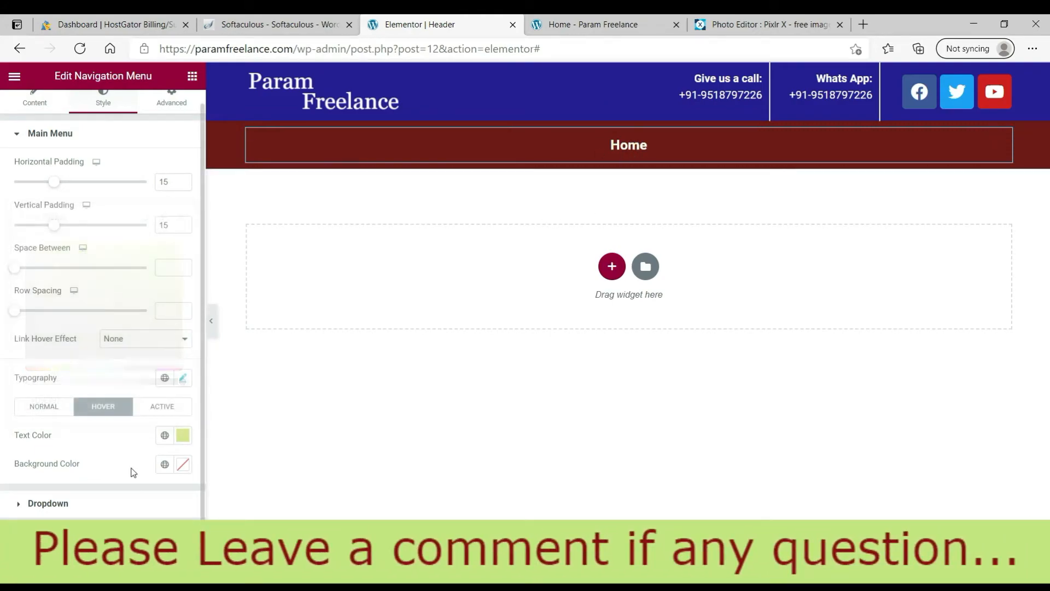
# Step: Set the menu's active text colour to light green #BAF3C0
pyautogui.click(165, 406)
pyautogui.click(183, 436)
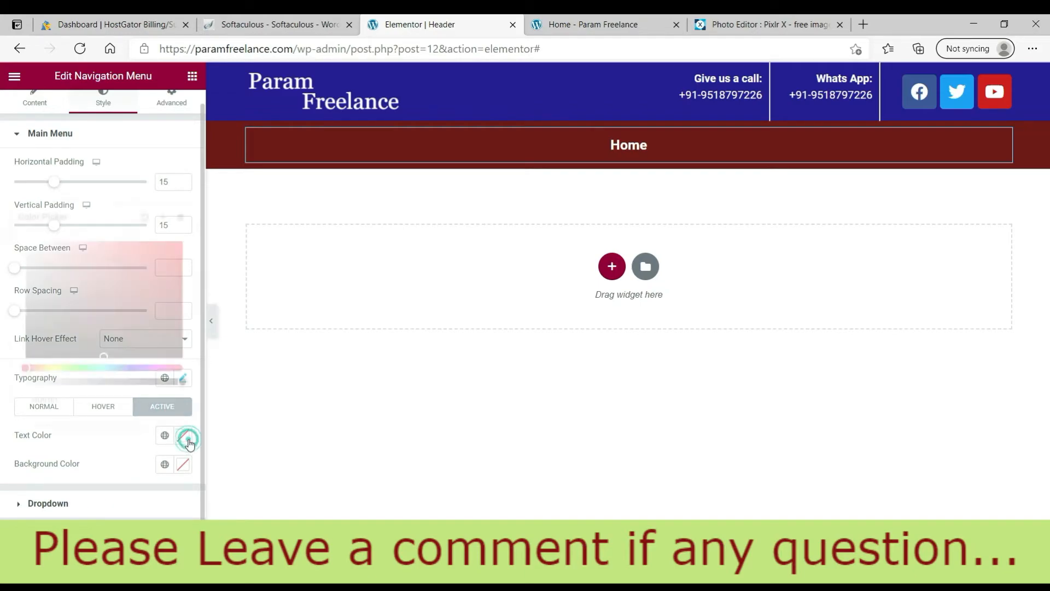
pyautogui.click(81, 367)
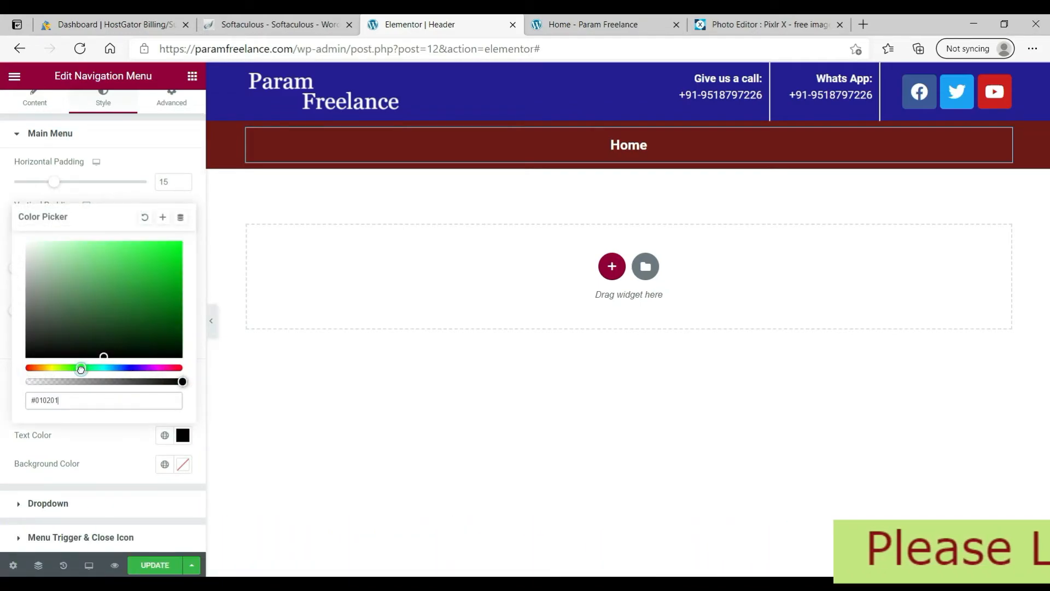
pyautogui.click(62, 246)
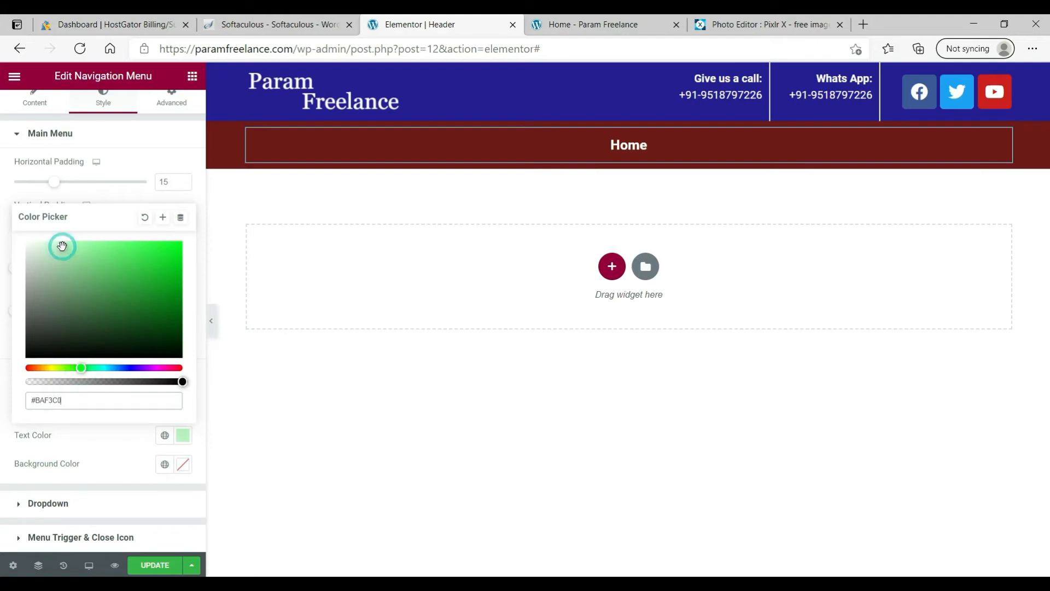
pyautogui.click(3, 362)
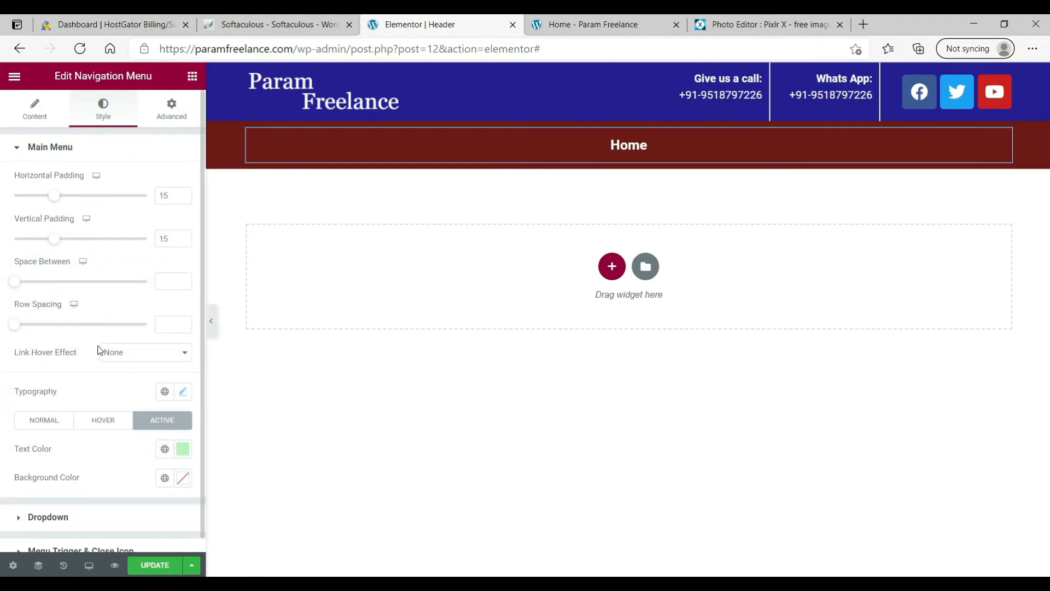
pyautogui.click(634, 158)
pyautogui.scroll(-1, 77, 285)
pyautogui.scroll(1, 77, 286)
# Step: Save the header and reload the live homepage to check the dark red menu bar
pyautogui.click(155, 566)
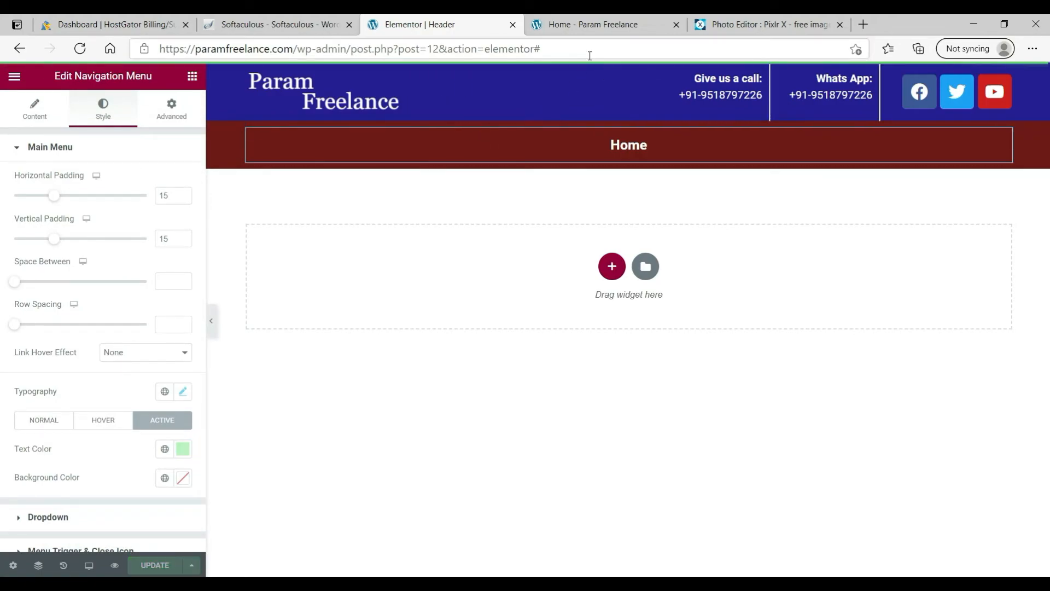
pyautogui.click(622, 26)
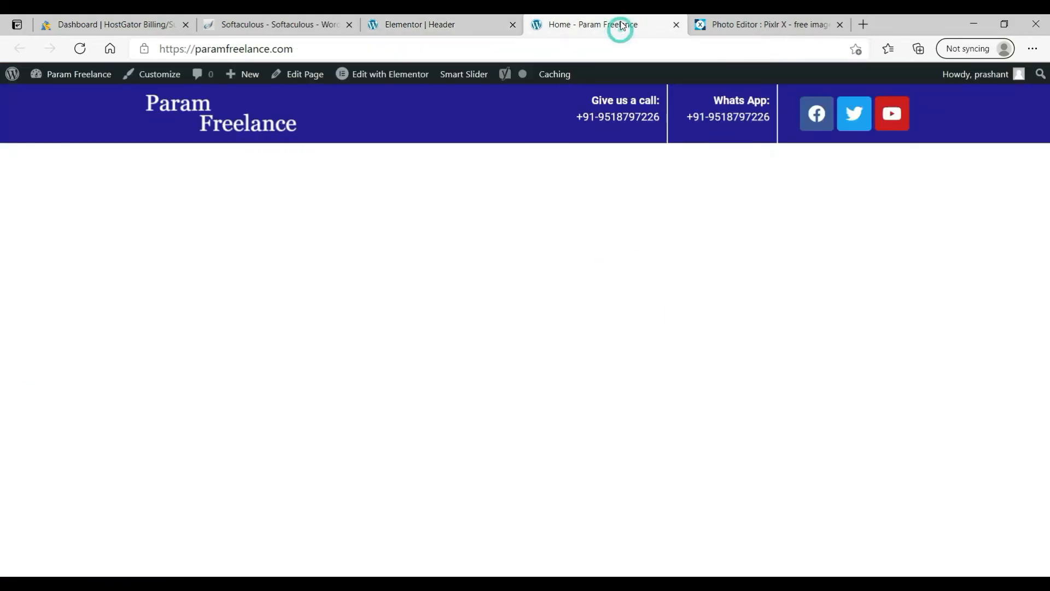
pyautogui.click(82, 49)
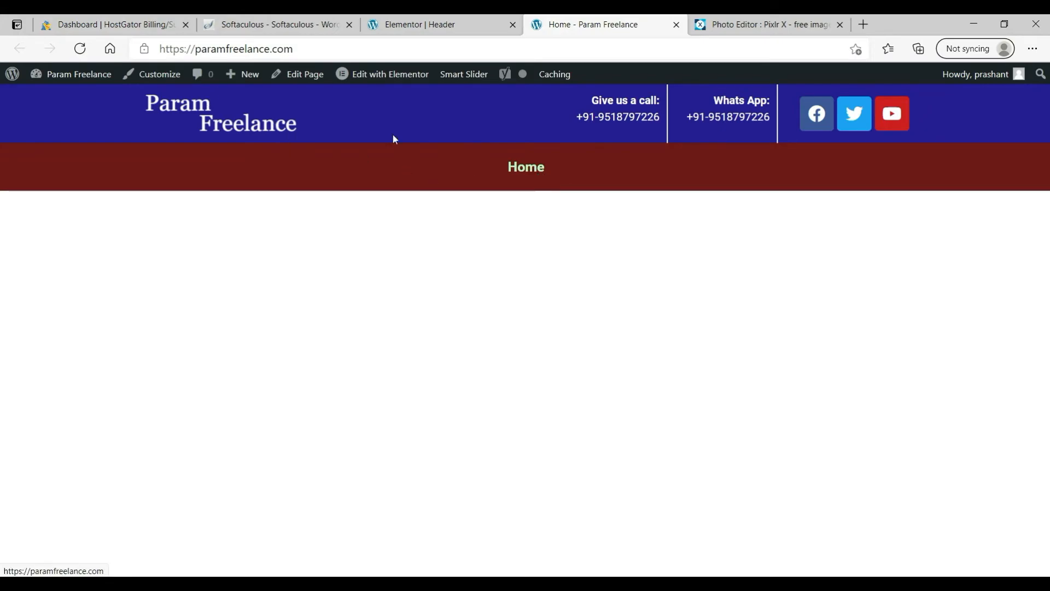
pyautogui.click(420, 19)
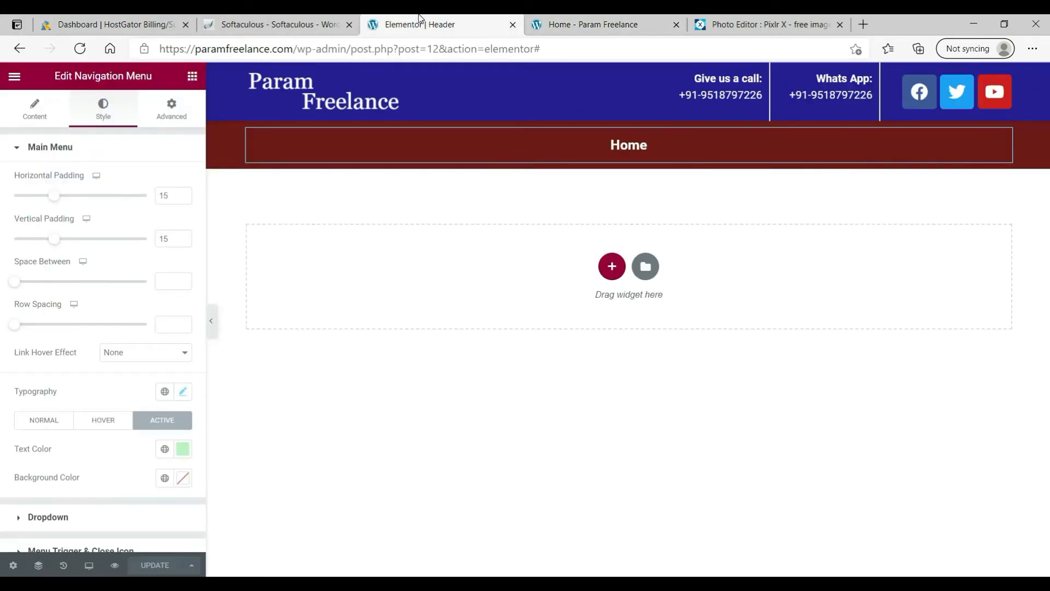
pyautogui.click(581, 26)
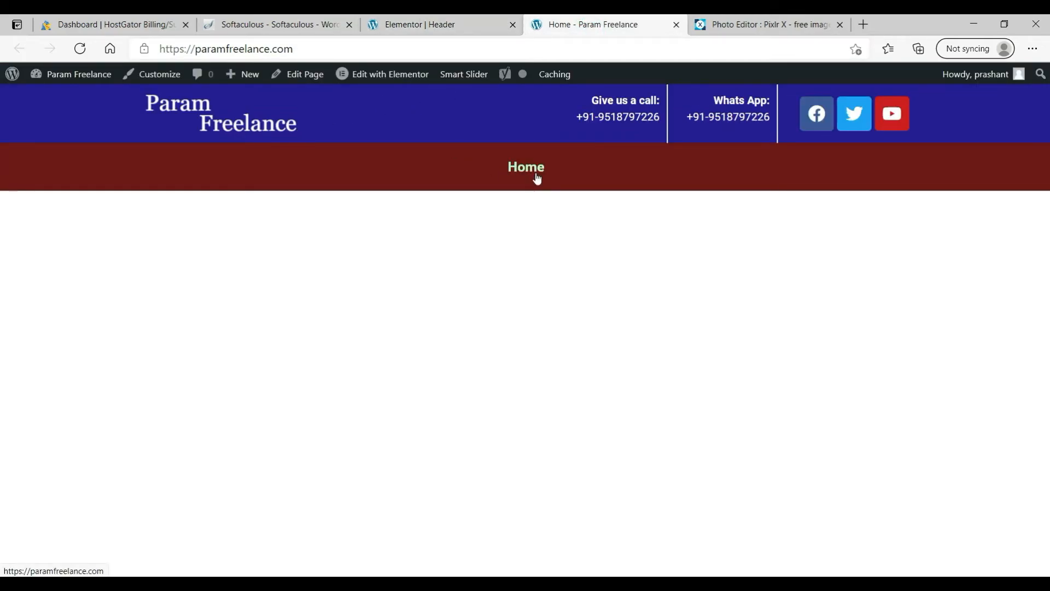
pyautogui.click(422, 24)
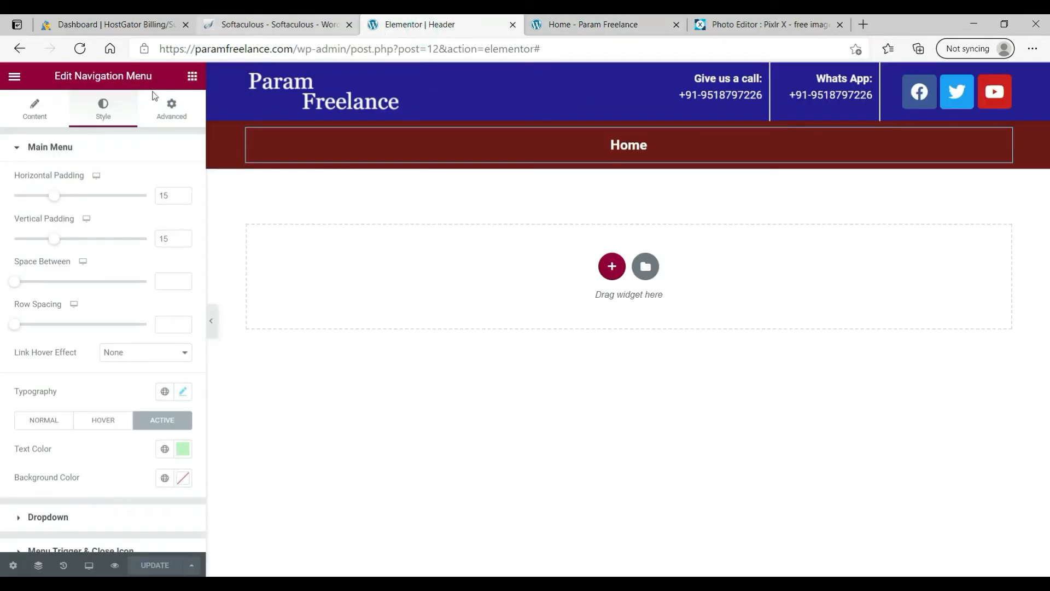
# Step: In Site Settings' Global Colors, set the Primary colour to #6C1919
pyautogui.click(14, 77)
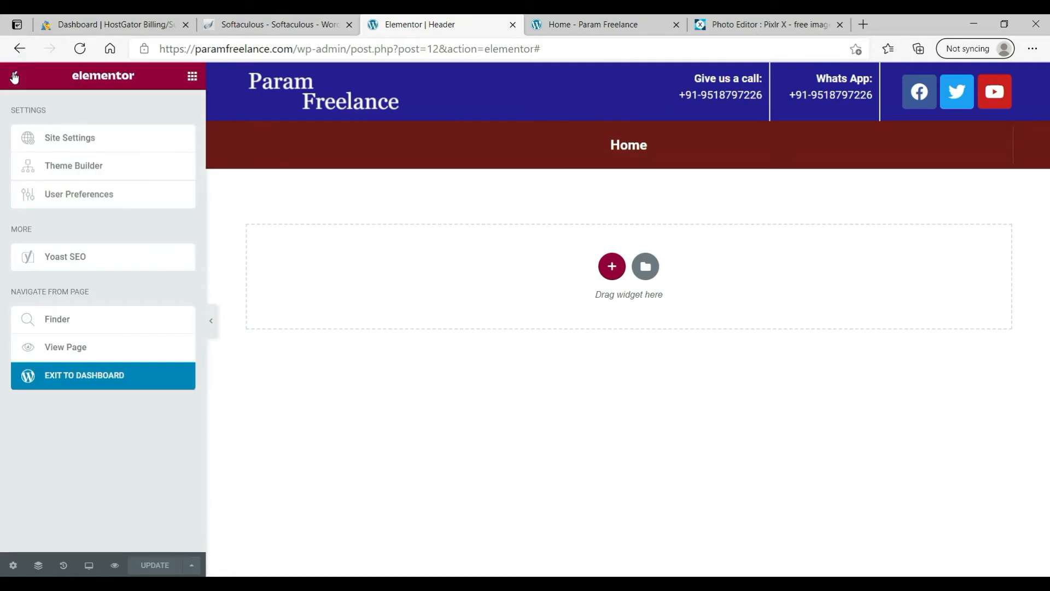
pyautogui.click(63, 143)
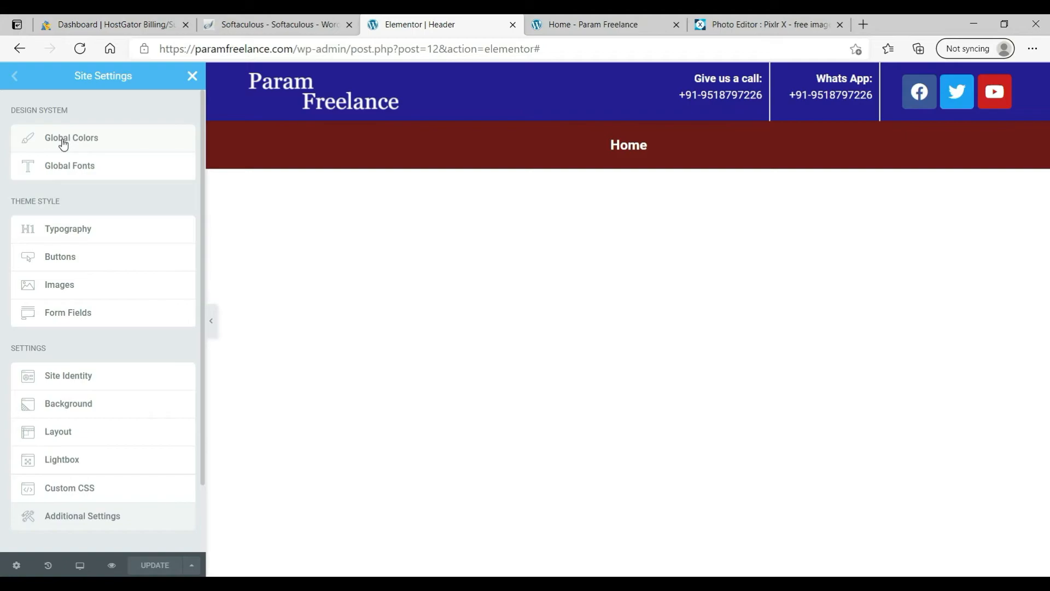
pyautogui.click(63, 141)
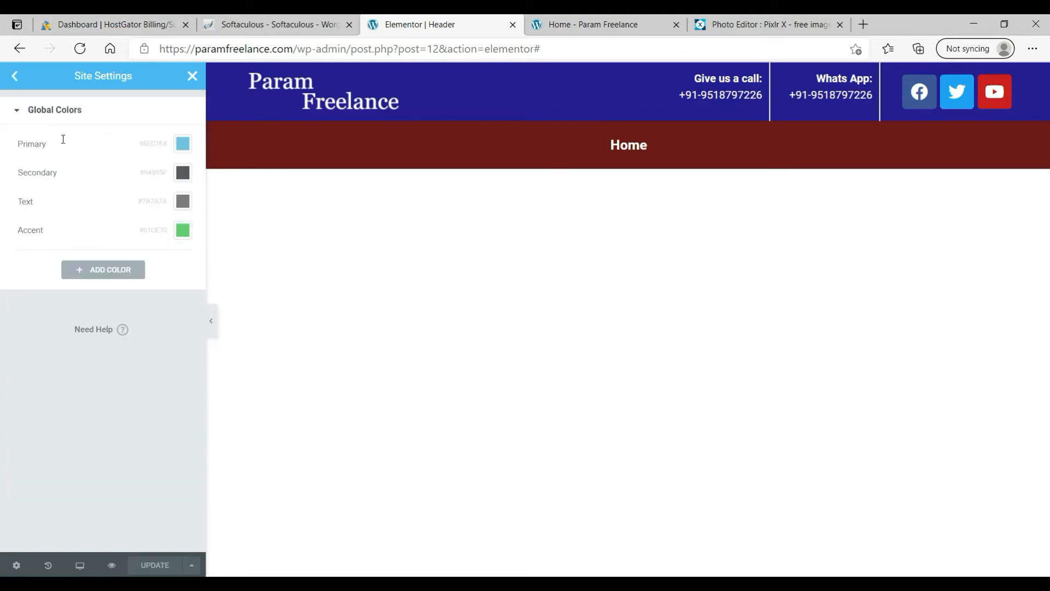
pyautogui.click(184, 147)
pyautogui.click(129, 319)
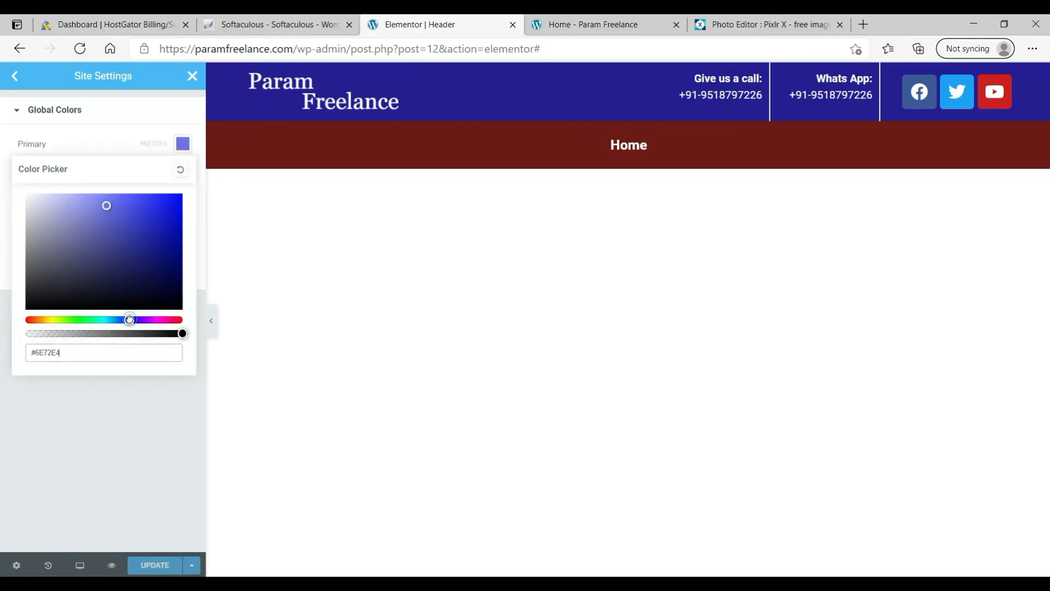
pyautogui.click(143, 234)
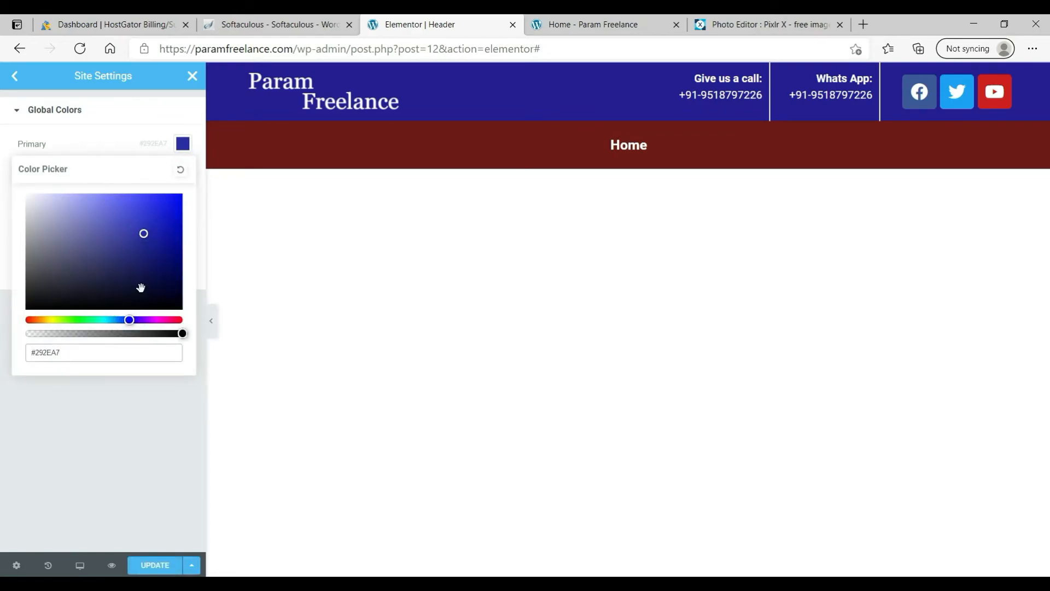
pyautogui.click(177, 319)
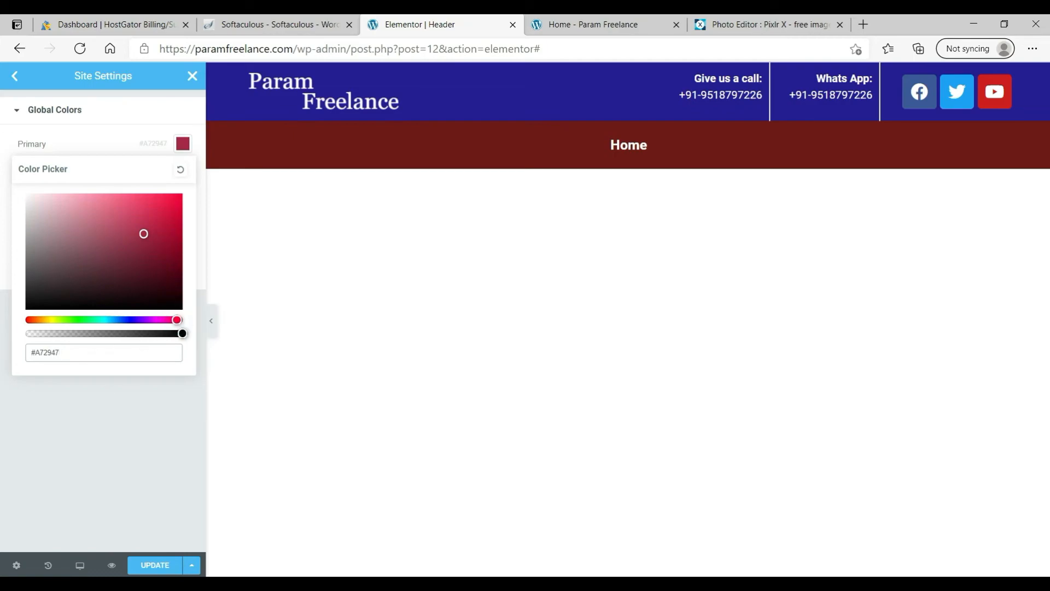
pyautogui.hotkey('alt', 'Tab')
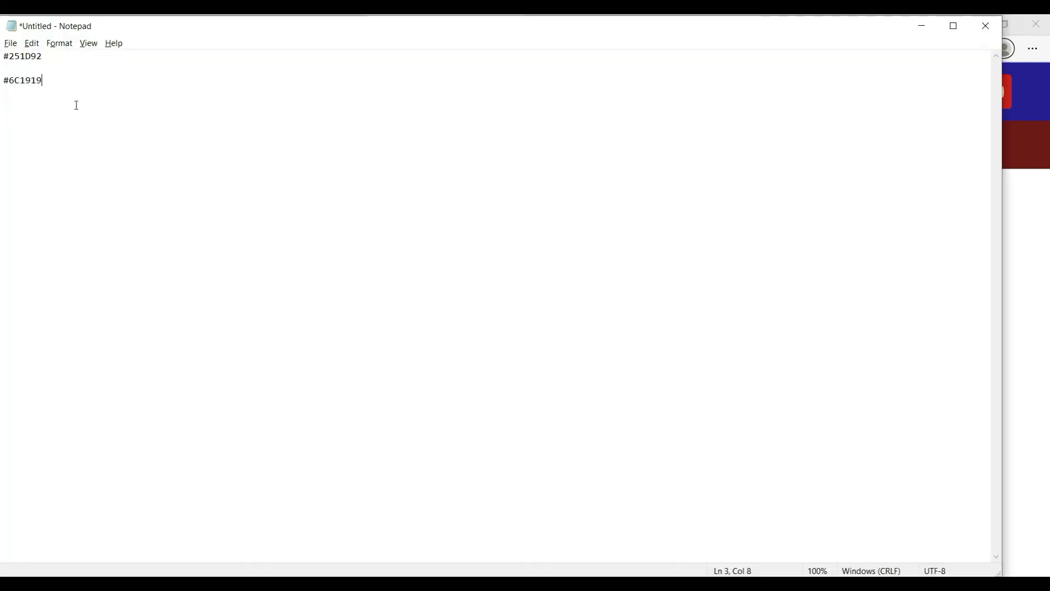
pyautogui.tripleClick(82, 86)
pyautogui.hotkey('ctrl', 'c')
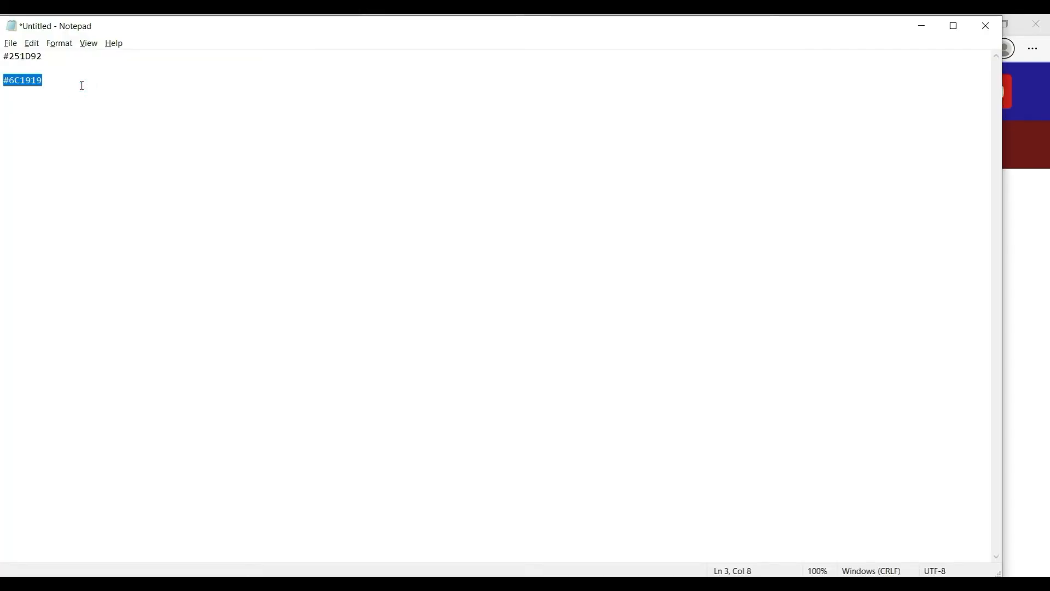
pyautogui.hotkey('alt', 'Tab')
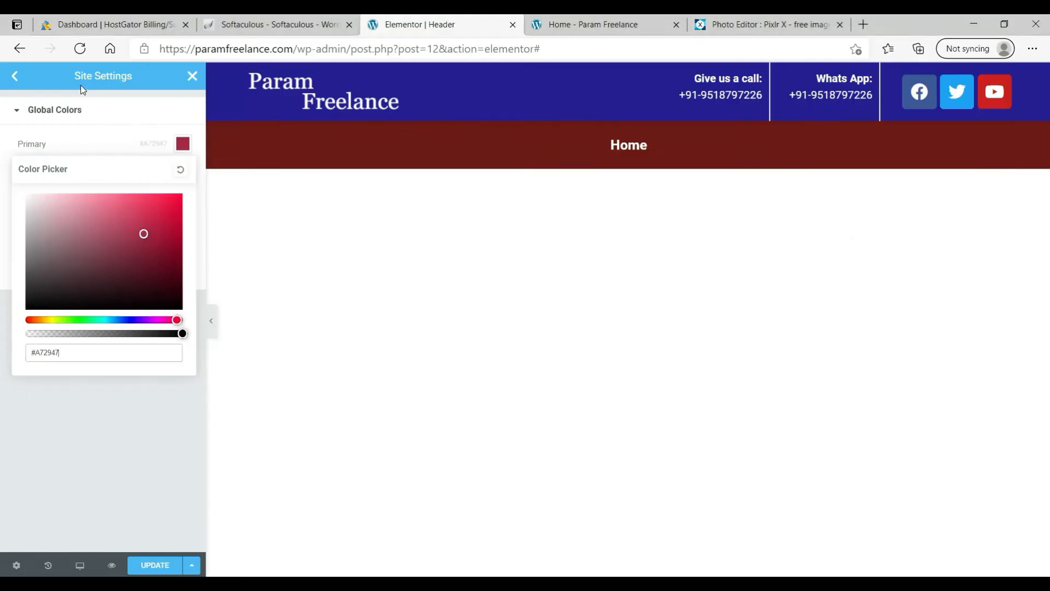
pyautogui.tripleClick(80, 359)
pyautogui.hotkey('ctrl', 'v')
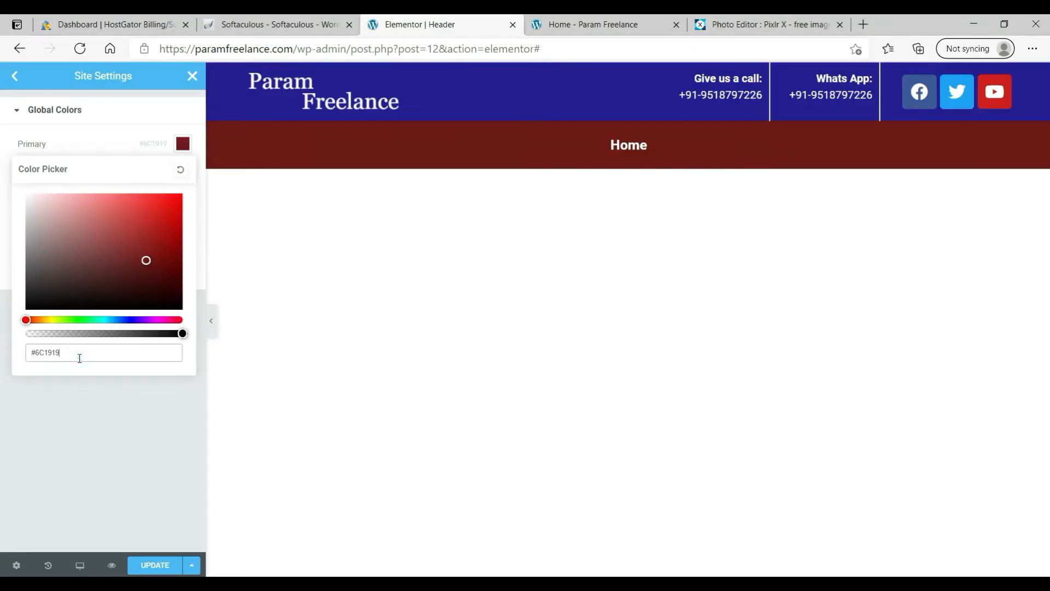
pyautogui.click(178, 144)
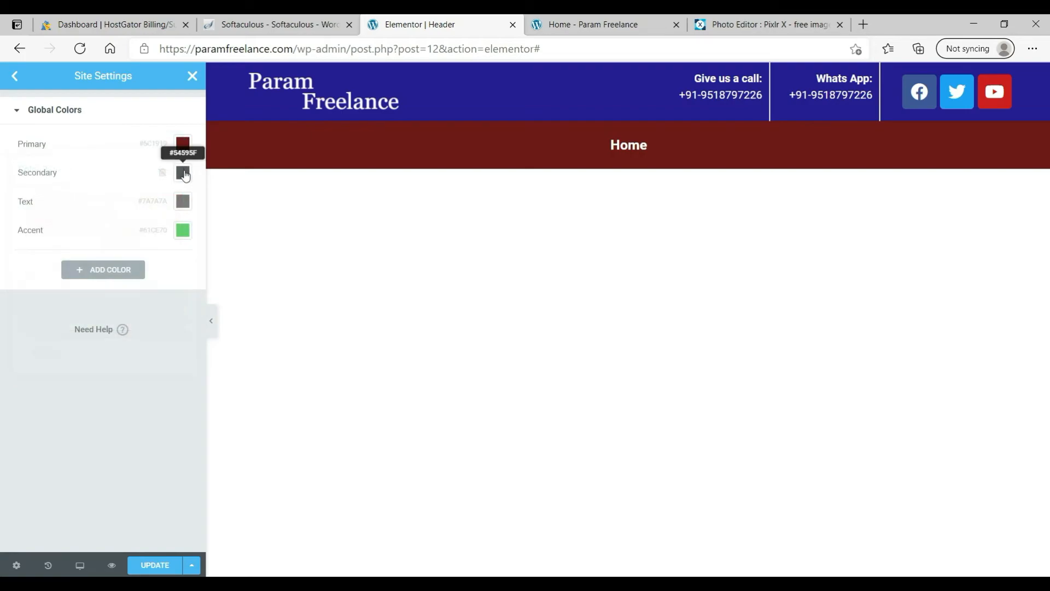
# Step: Set Secondary to #10498D, Text to #100E0E and Accent to #6C1919
pyautogui.click(183, 173)
pyautogui.click(148, 278)
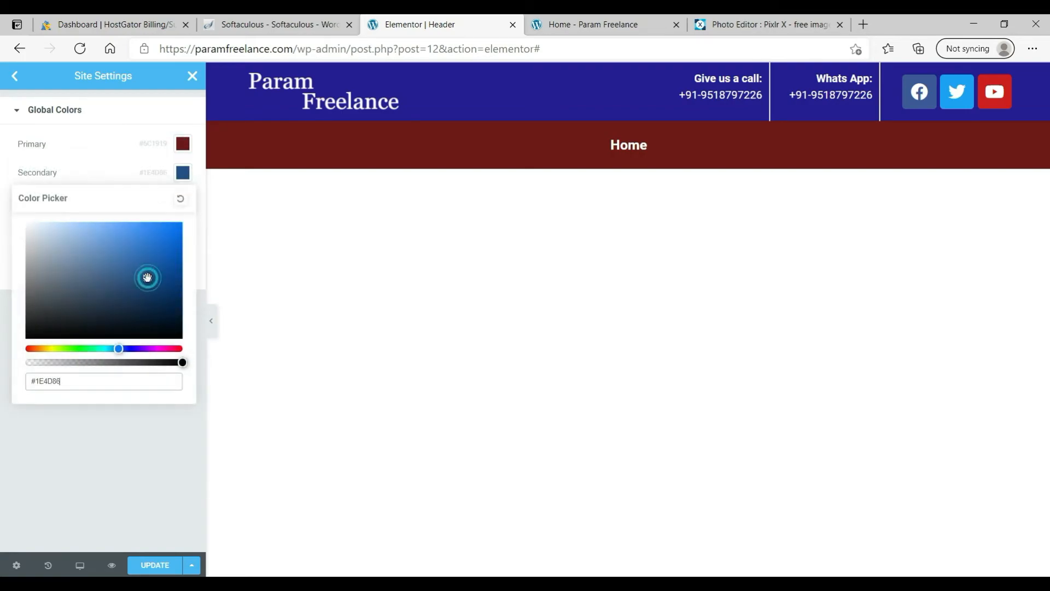
pyautogui.click(165, 274)
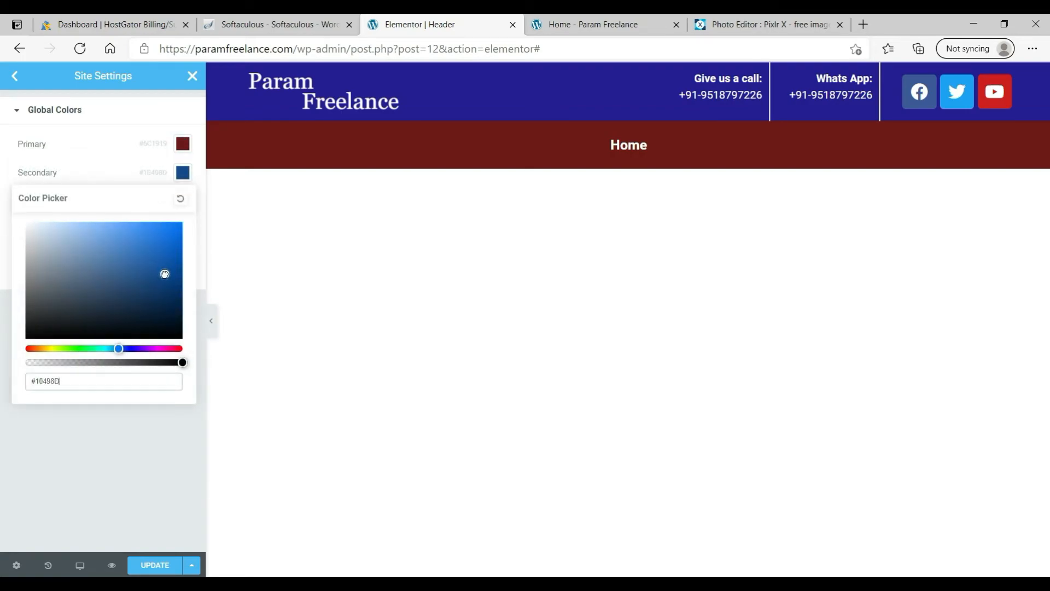
pyautogui.click(90, 436)
pyautogui.click(181, 200)
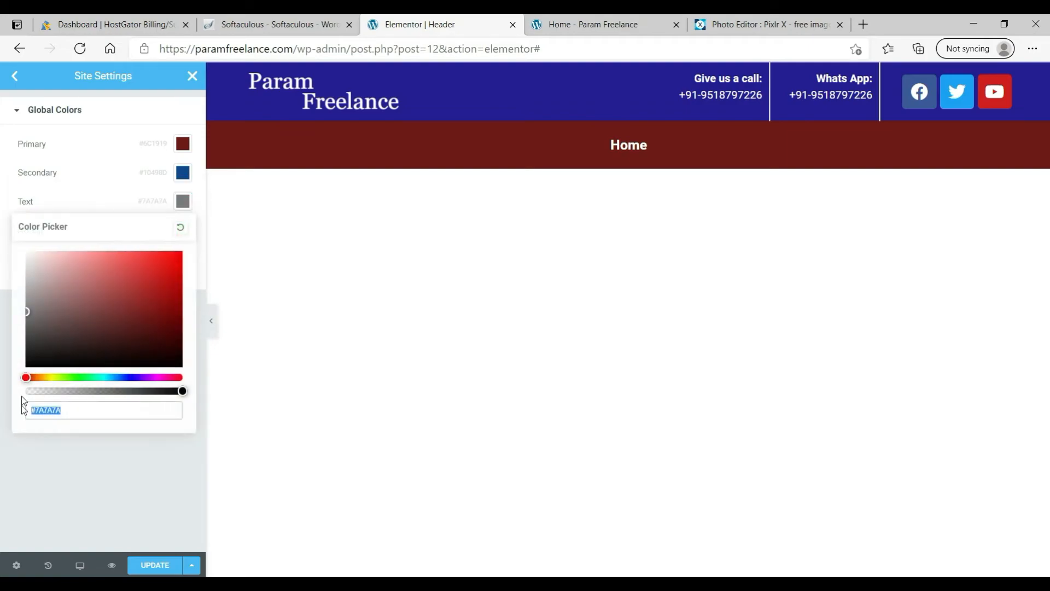
pyautogui.click(45, 359)
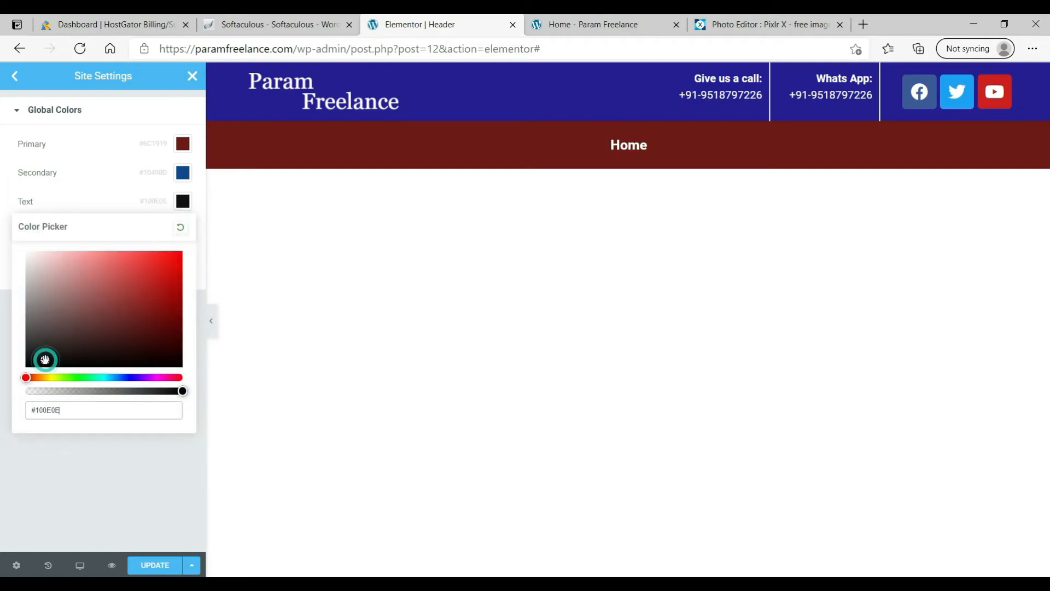
pyautogui.click(58, 471)
pyautogui.click(182, 230)
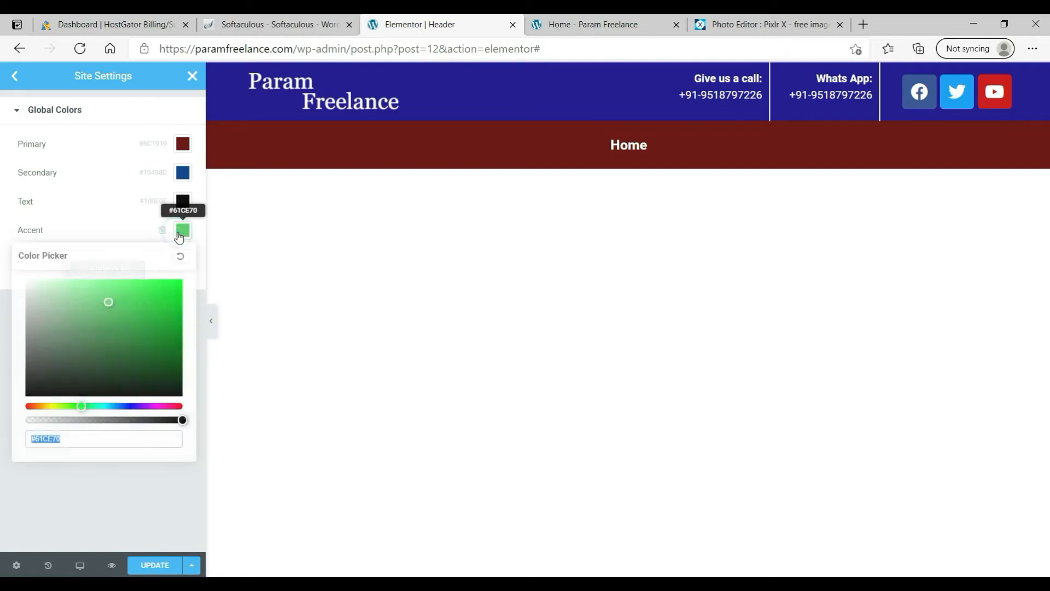
pyautogui.hotkey('ctrl', 'v')
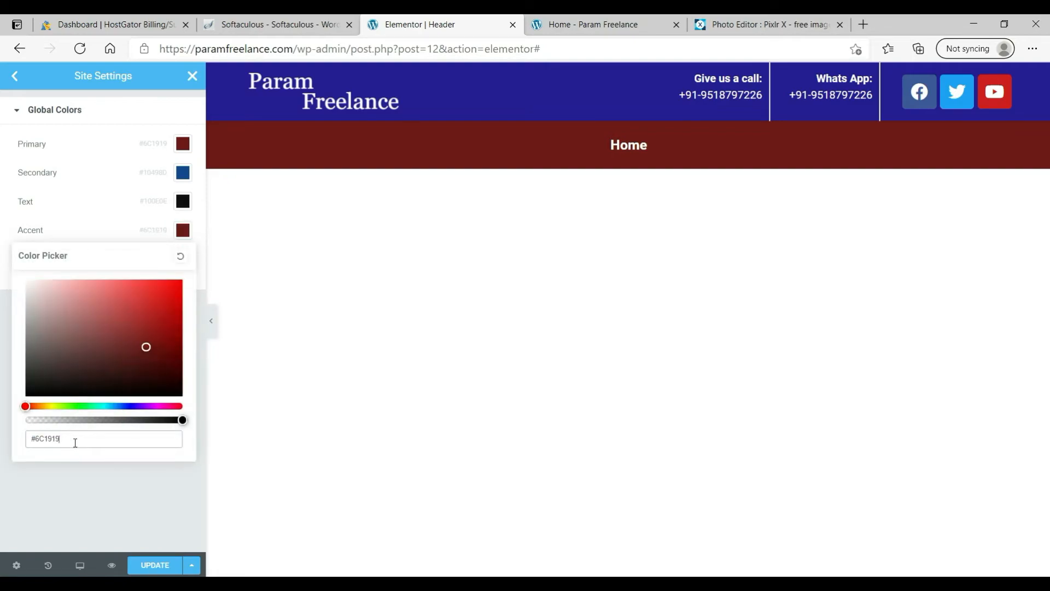
pyautogui.click(37, 484)
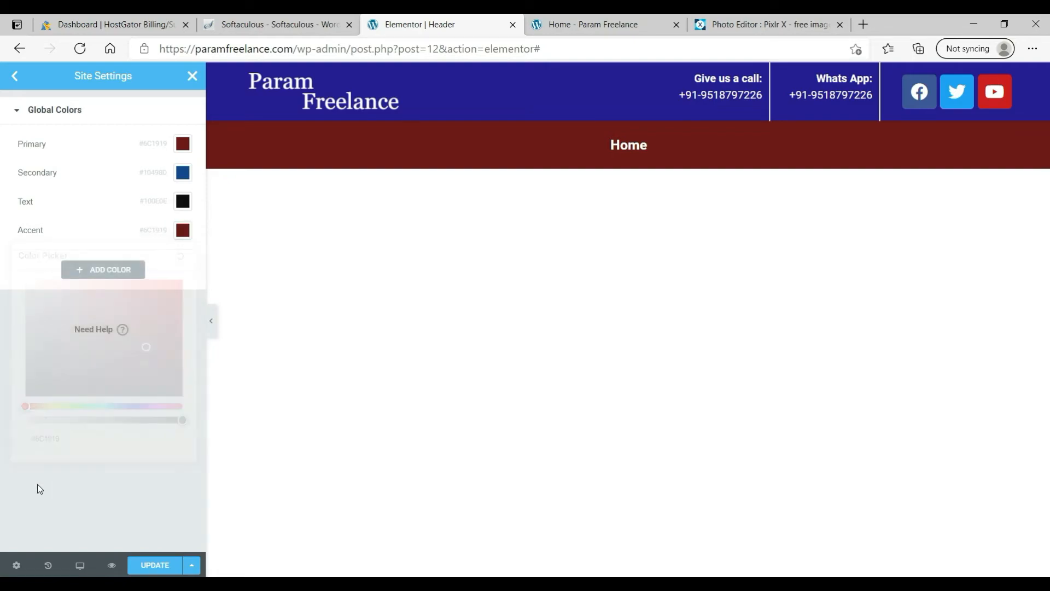
pyautogui.click(23, 81)
pyautogui.click(122, 166)
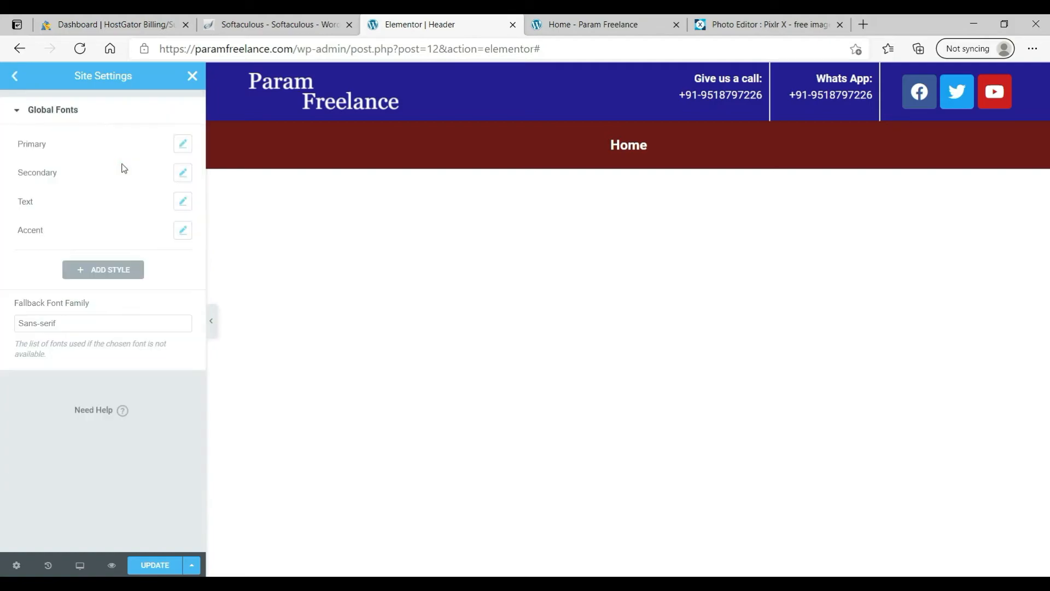
# Step: Inspect the Primary global font's family list and close it without changes
pyautogui.click(183, 144)
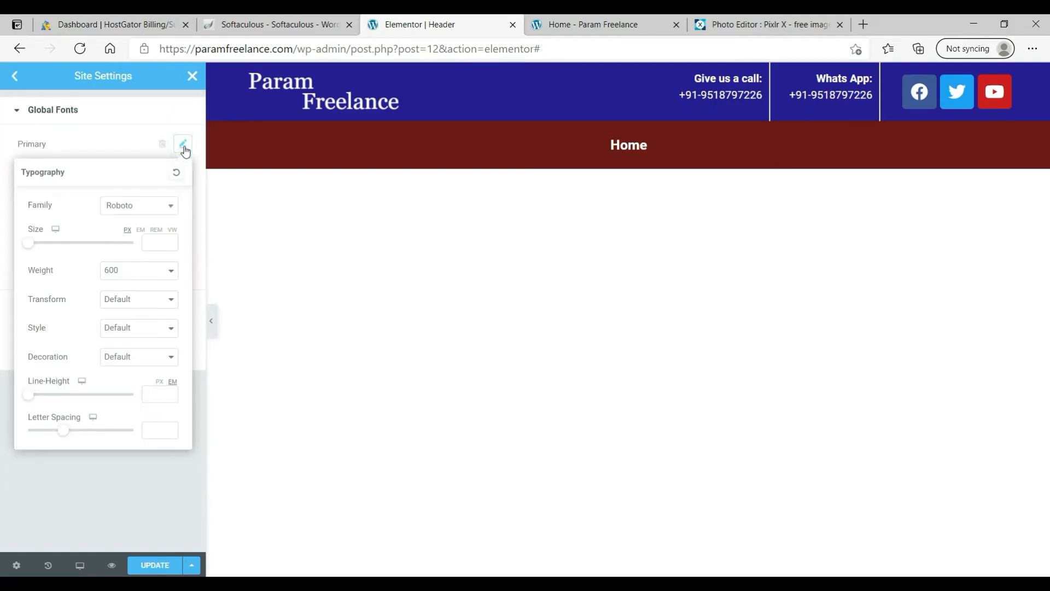
pyautogui.click(147, 210)
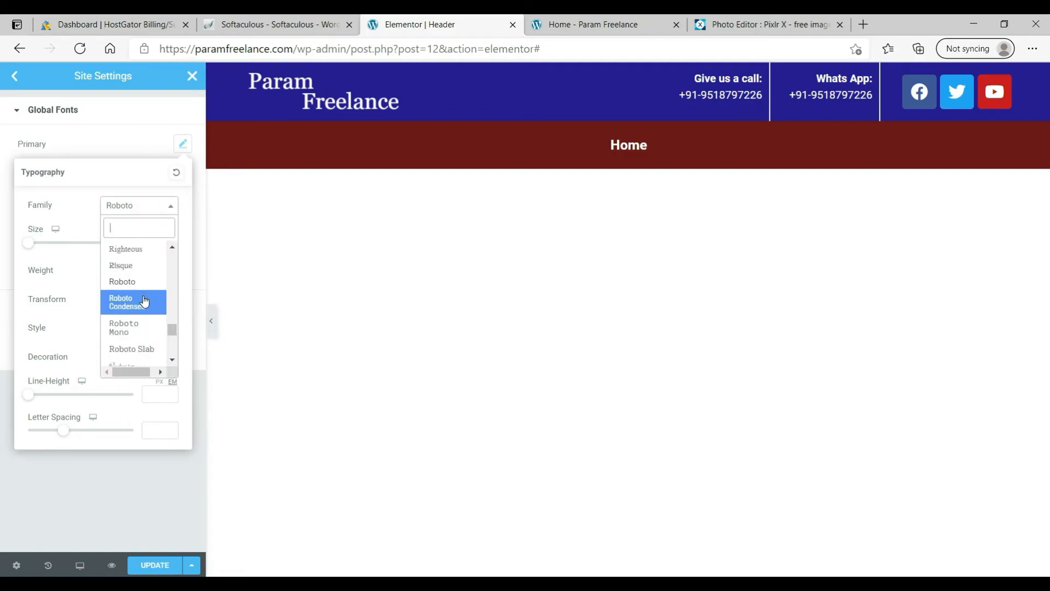
pyautogui.scroll(6, 144, 301)
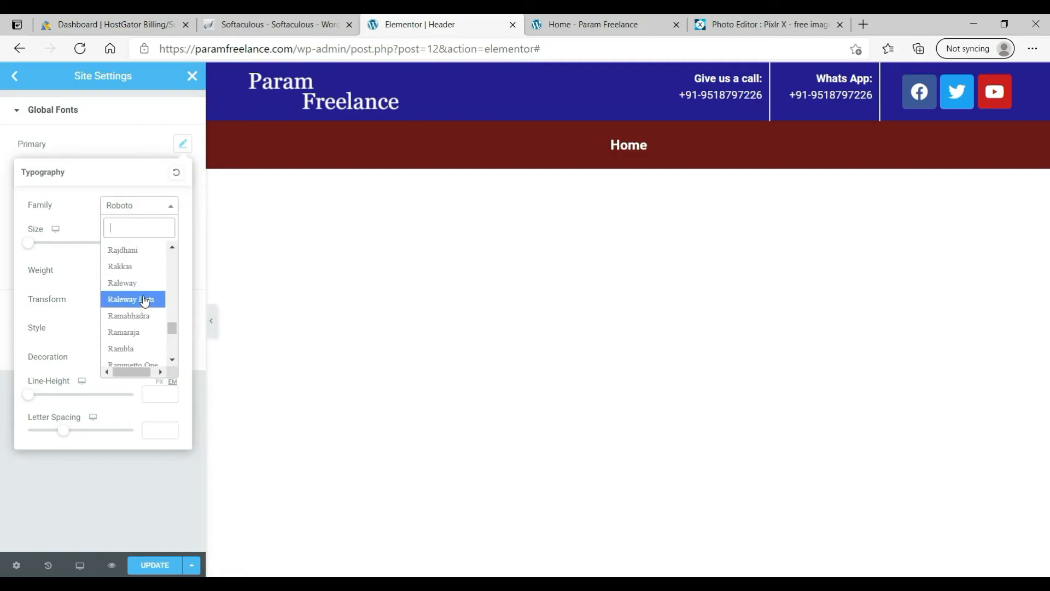
pyautogui.scroll(-10, 144, 301)
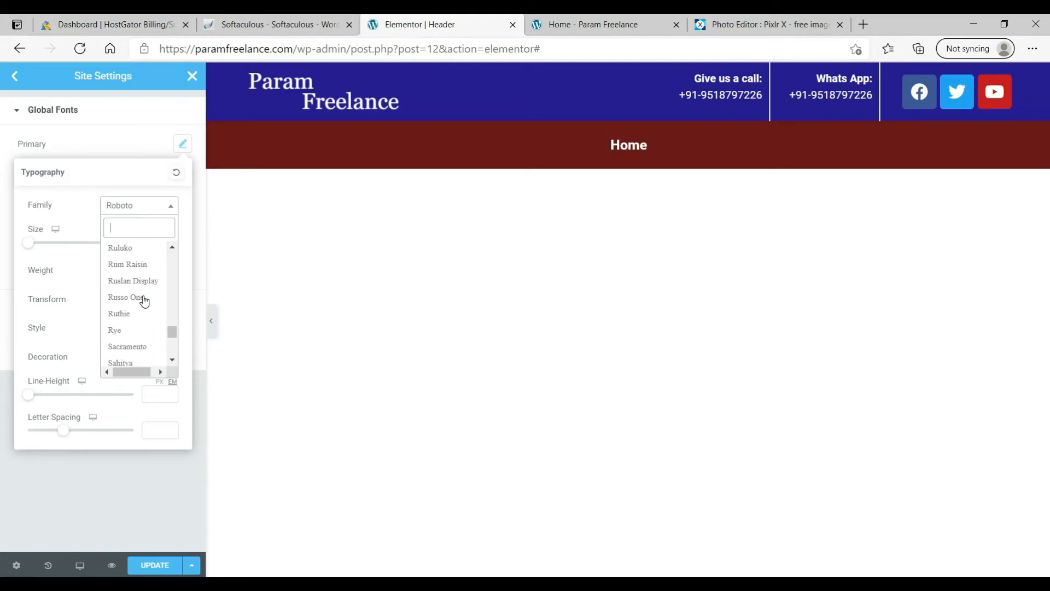
pyautogui.click(57, 512)
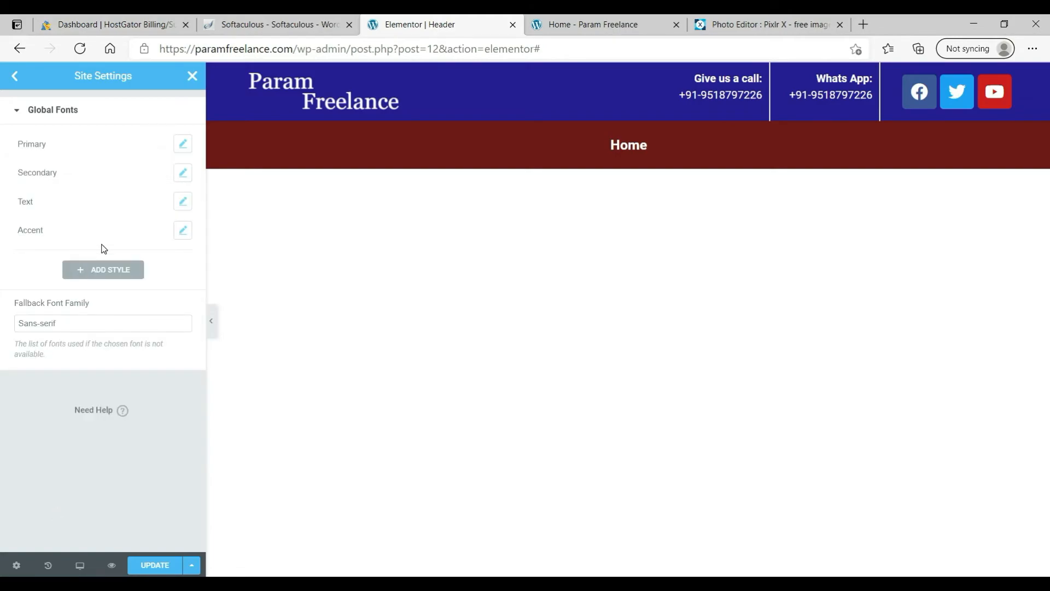
# Step: Save the global colour changes, preview the live Home page, then close Site Settings
pyautogui.click(145, 564)
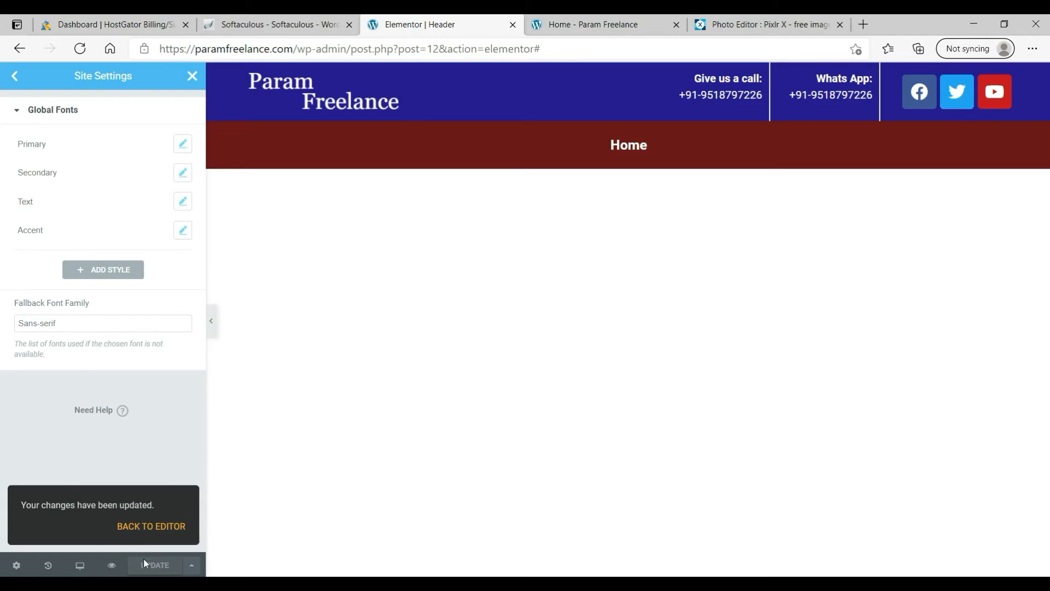
pyautogui.click(608, 32)
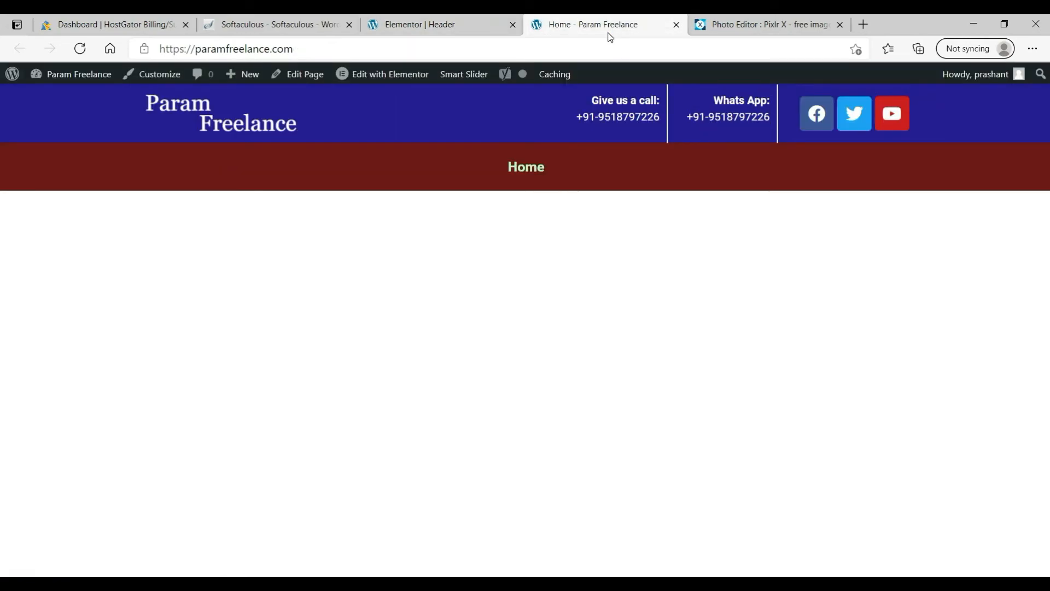
pyautogui.hotkey('ctrl', 'shift', 'Tab')
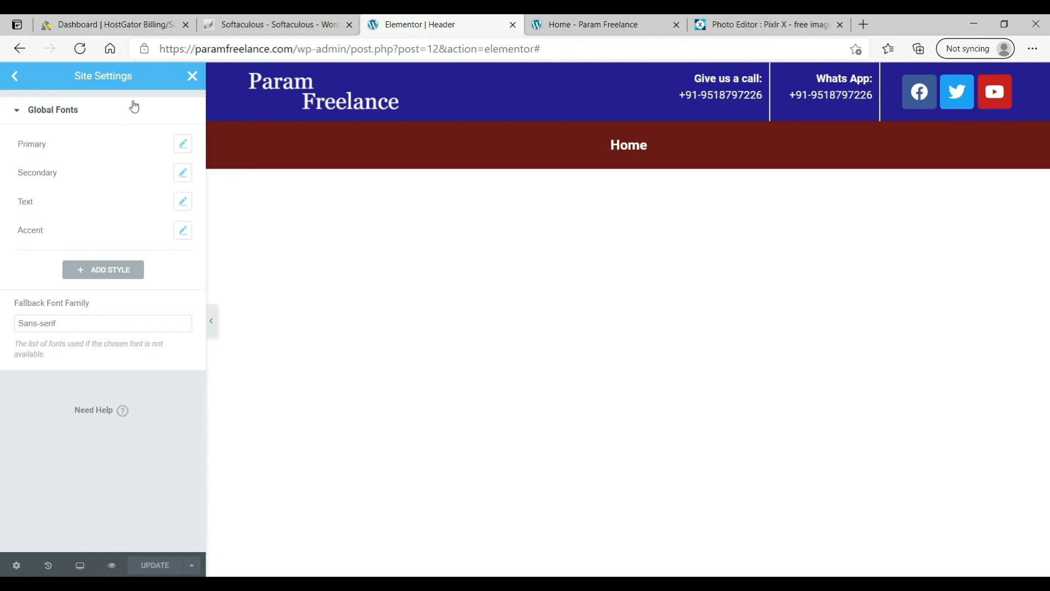
pyautogui.click(192, 79)
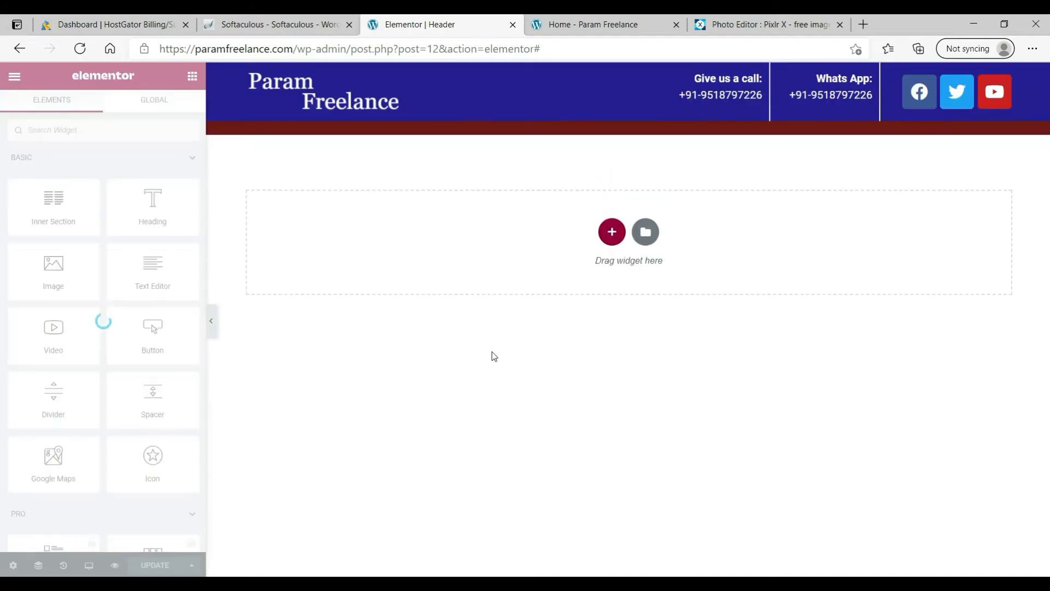
# Step: Back in the WordPress dashboard, start a new header/footer template titled 'F'
pyautogui.click(14, 78)
pyautogui.click(99, 378)
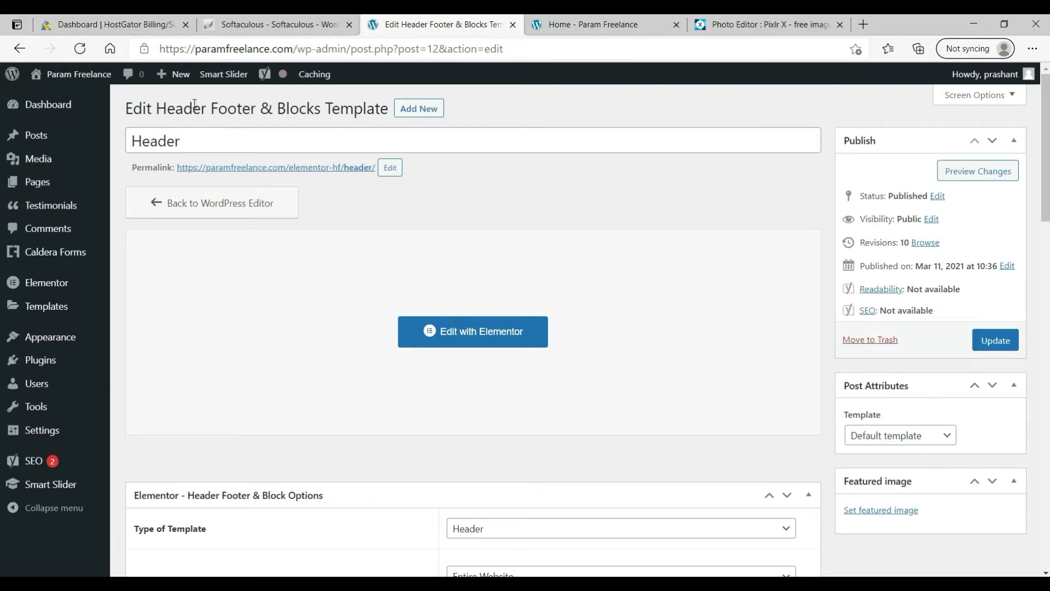
pyautogui.click(429, 107)
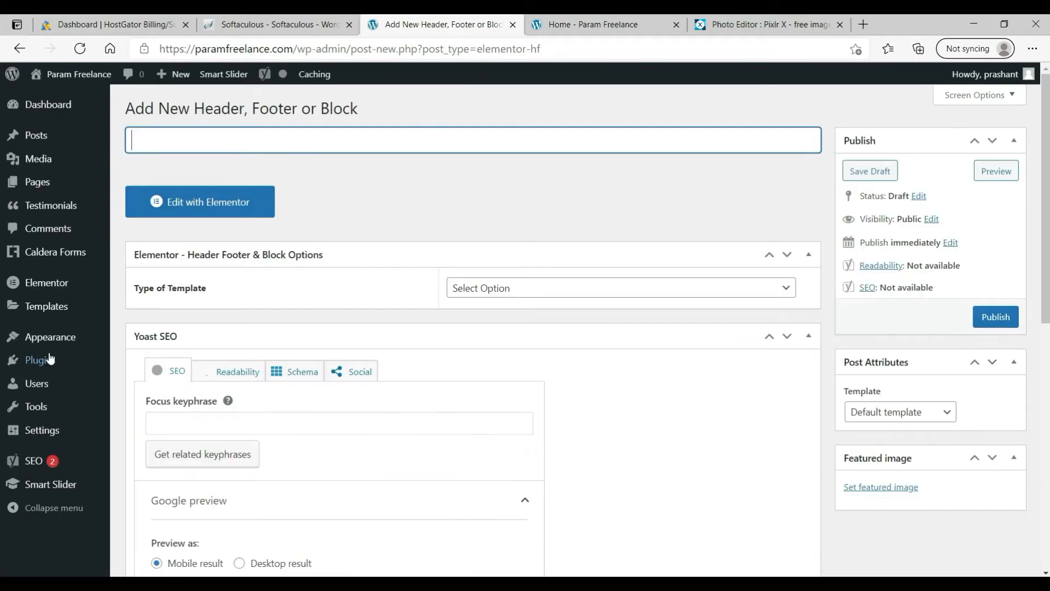
pyautogui.moveTo(80, 339)
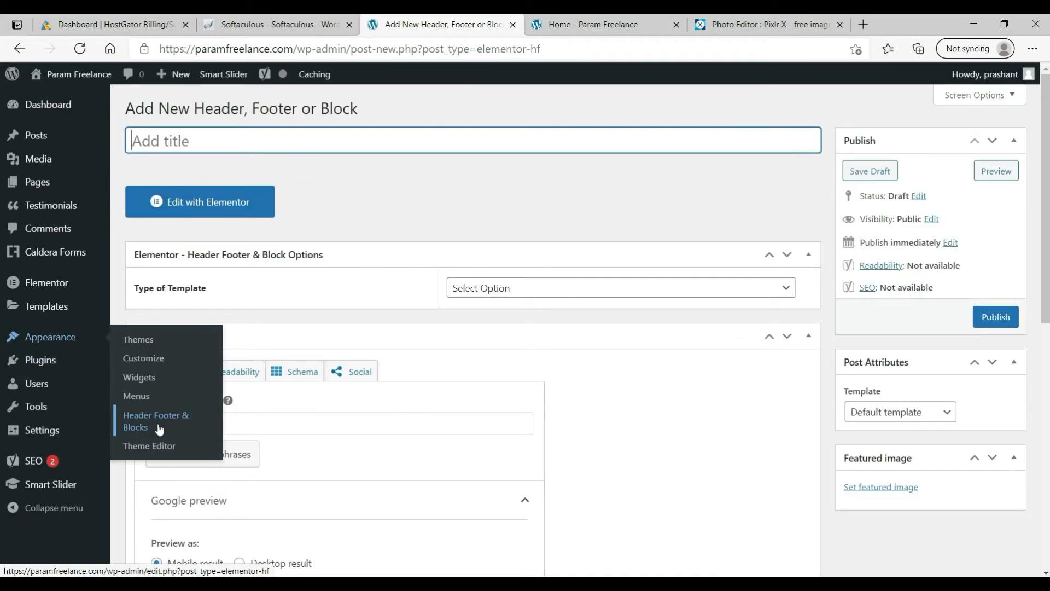
pyautogui.click(232, 142)
pyautogui.write('Footer')
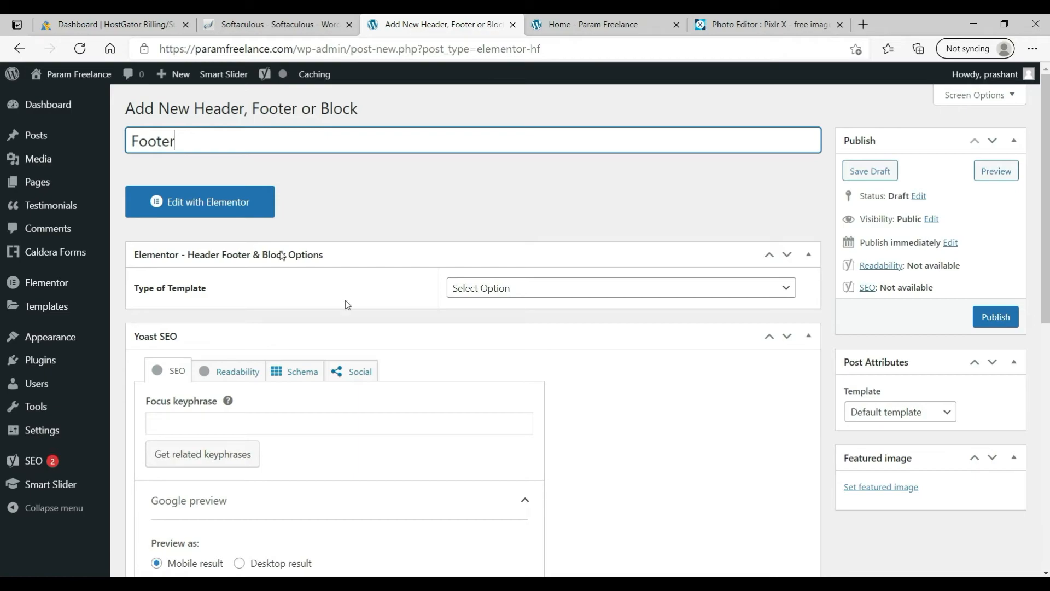
# Step: Make it a Footer on the Entire Website for All user roles with Canvas enabled, and publish
pyautogui.click(532, 297)
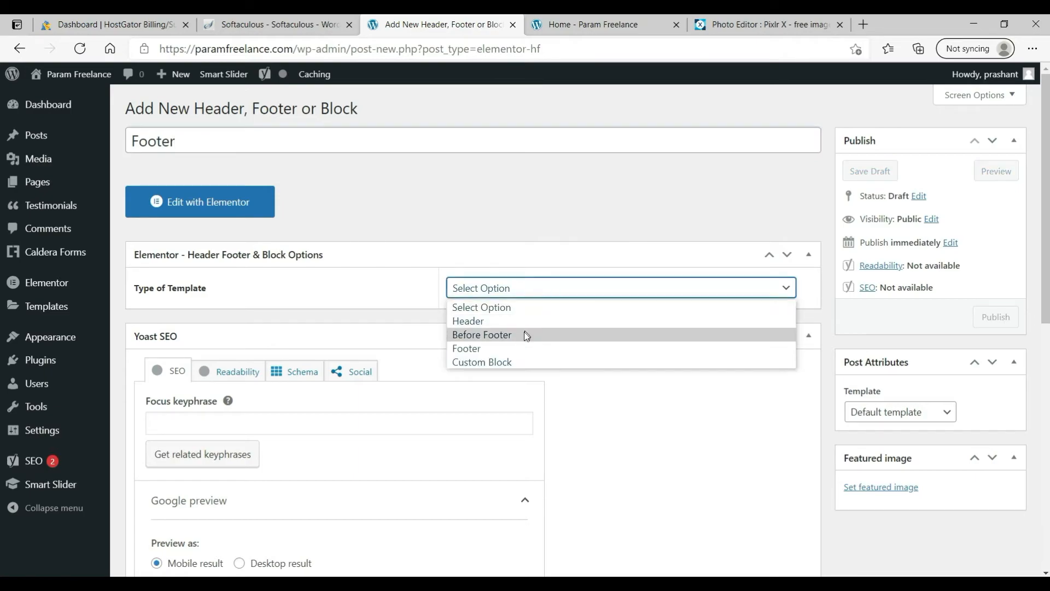
pyautogui.click(520, 348)
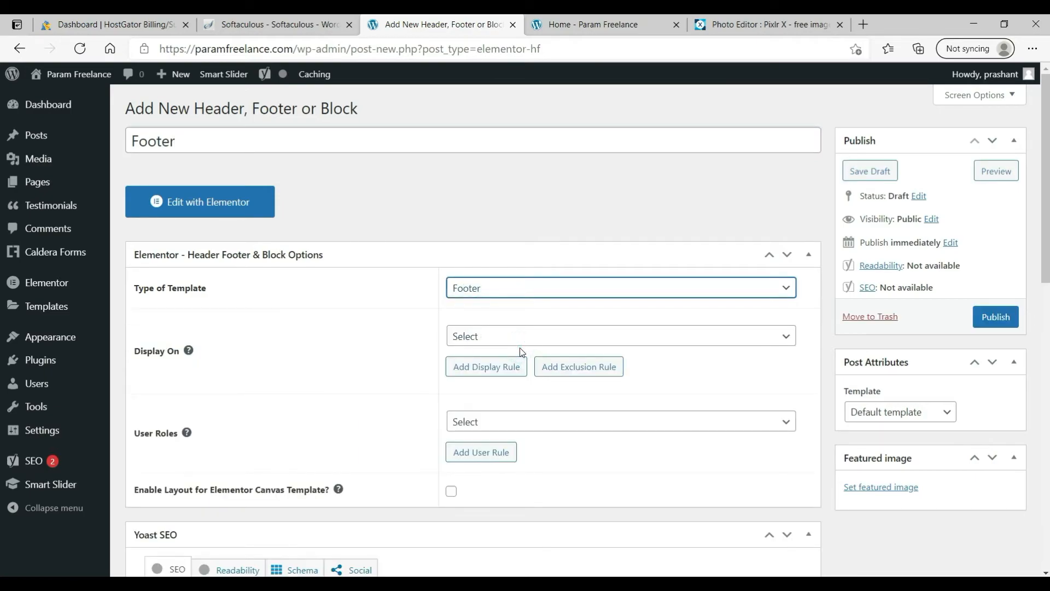
pyautogui.click(539, 345)
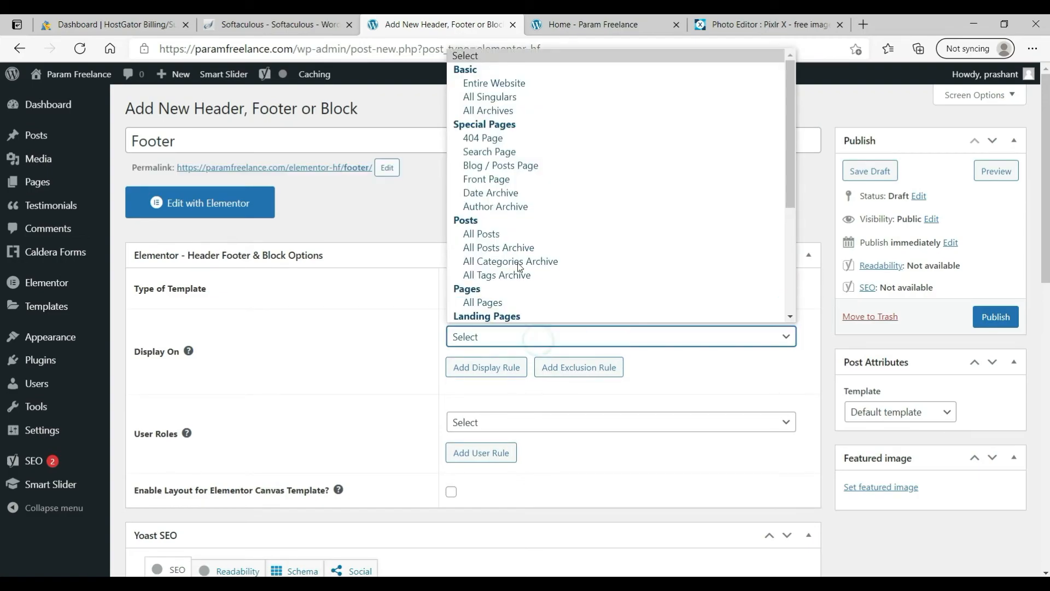
pyautogui.click(539, 77)
pyautogui.click(549, 420)
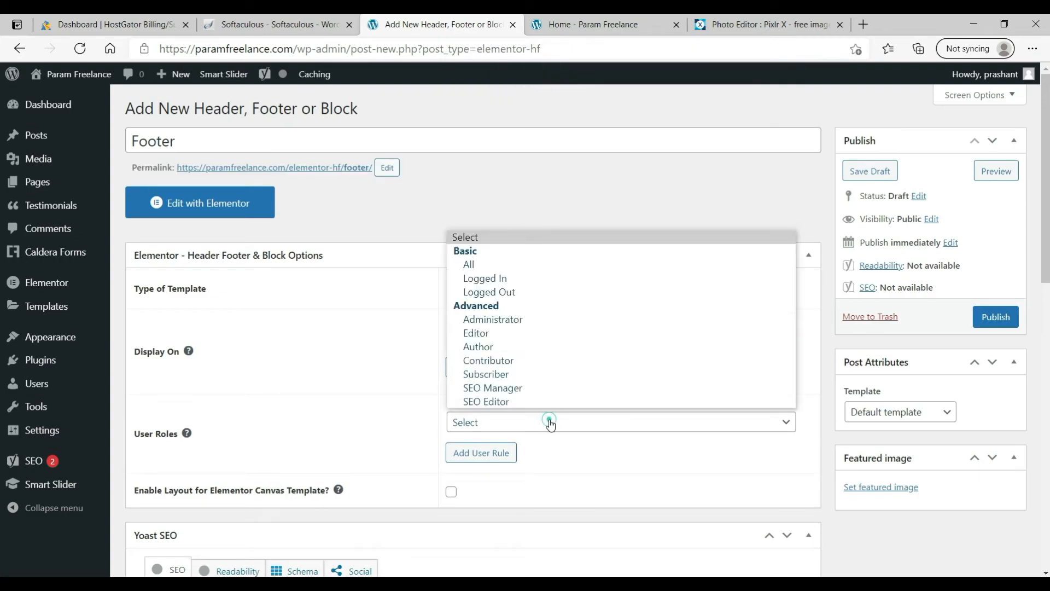
pyautogui.click(550, 264)
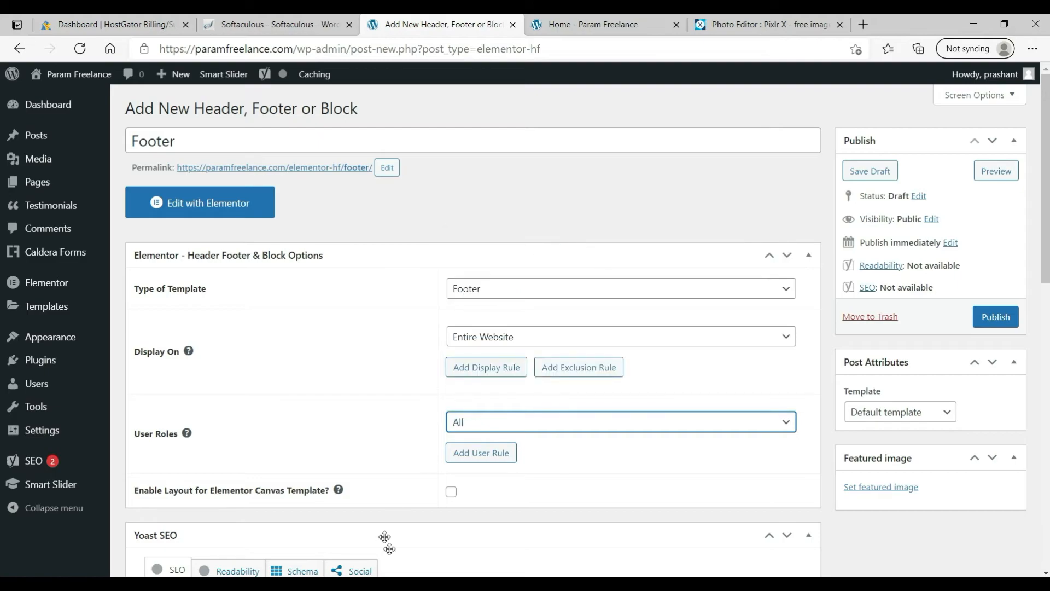
pyautogui.click(452, 493)
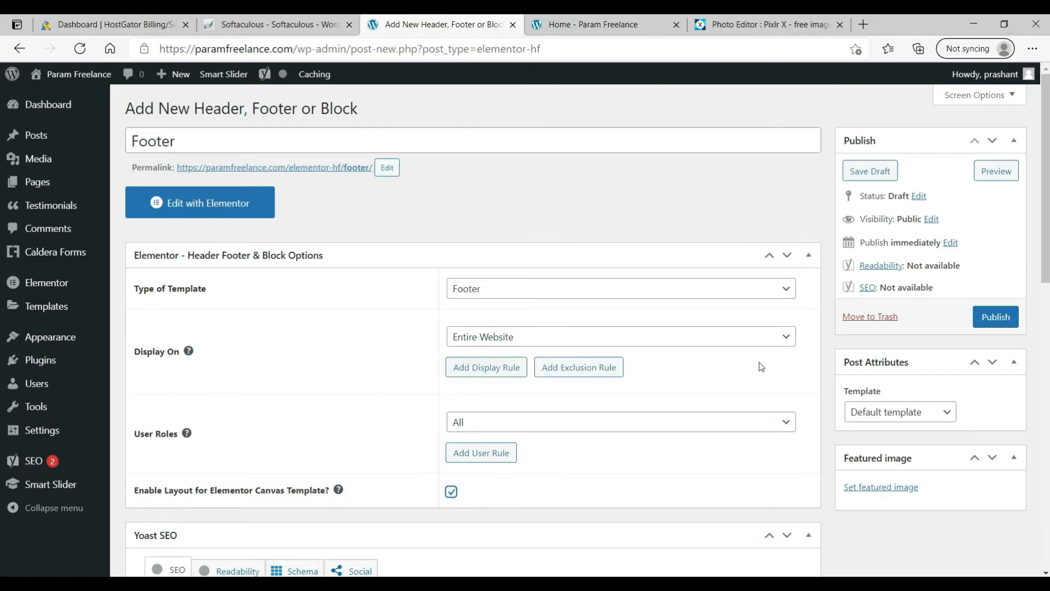
pyautogui.click(996, 318)
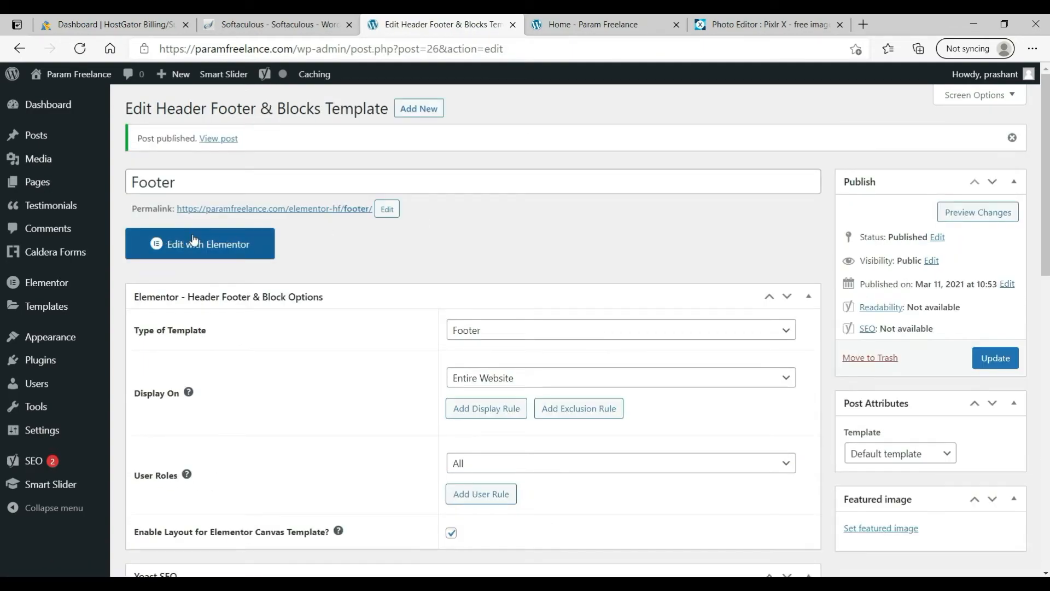
pyautogui.click(193, 239)
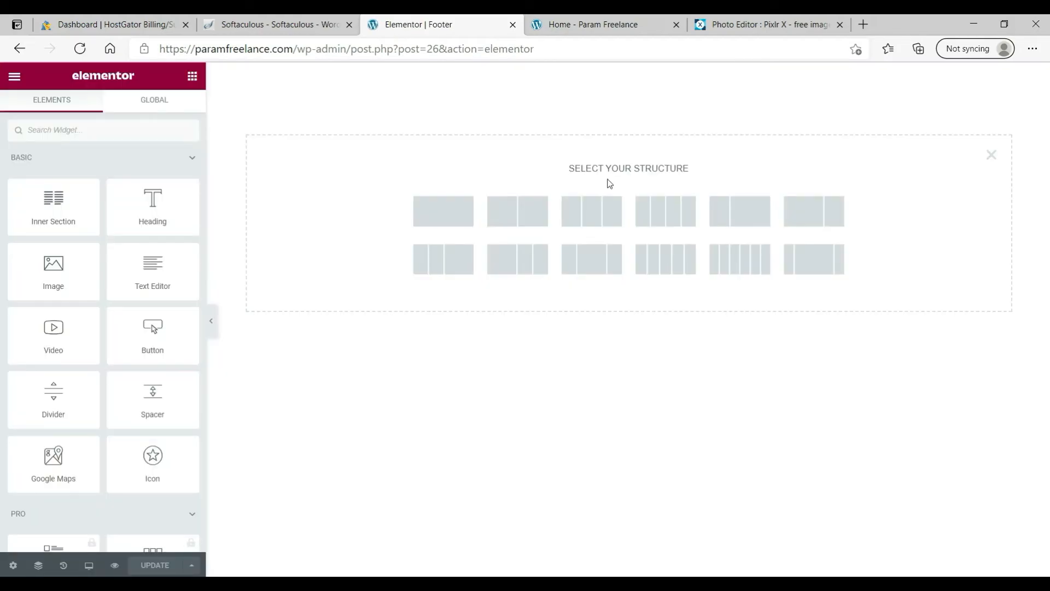
# Step: Add an empty three-column section to the footer, view its Style settings, and open a new browser tab
pyautogui.click(594, 208)
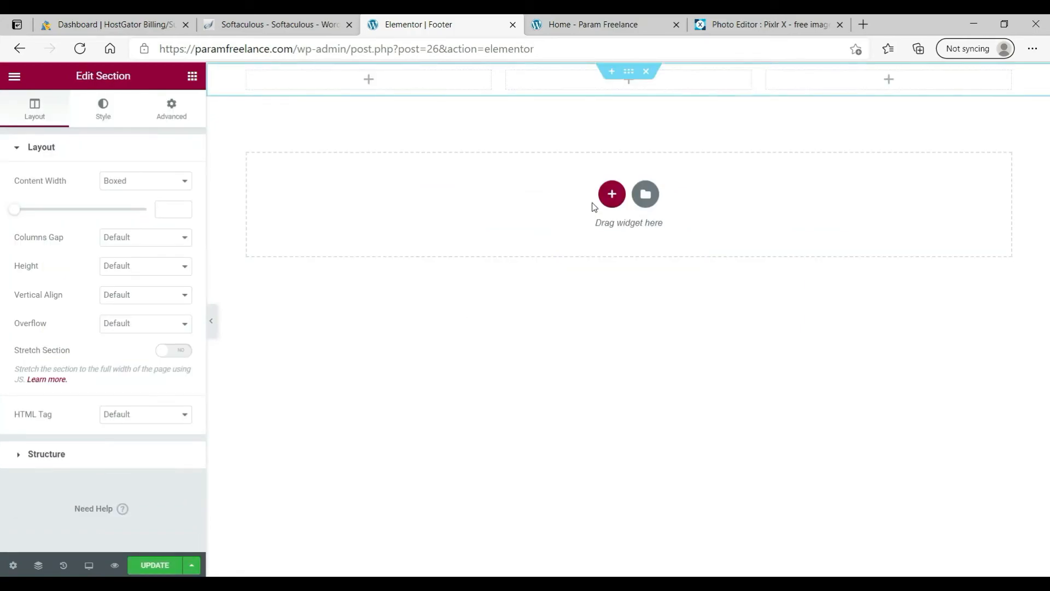
pyautogui.click(103, 109)
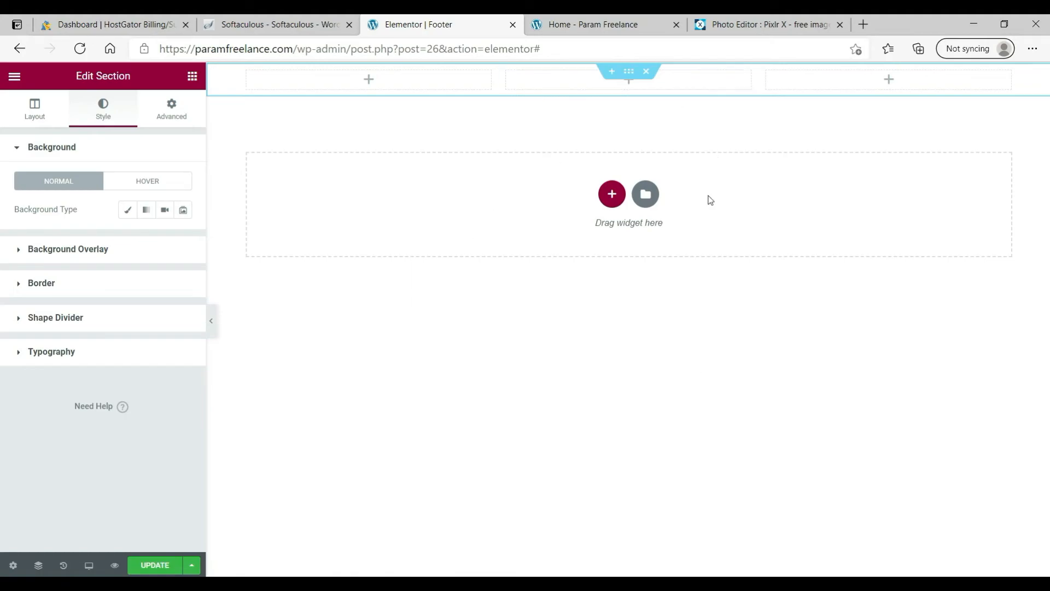
pyautogui.click(866, 30)
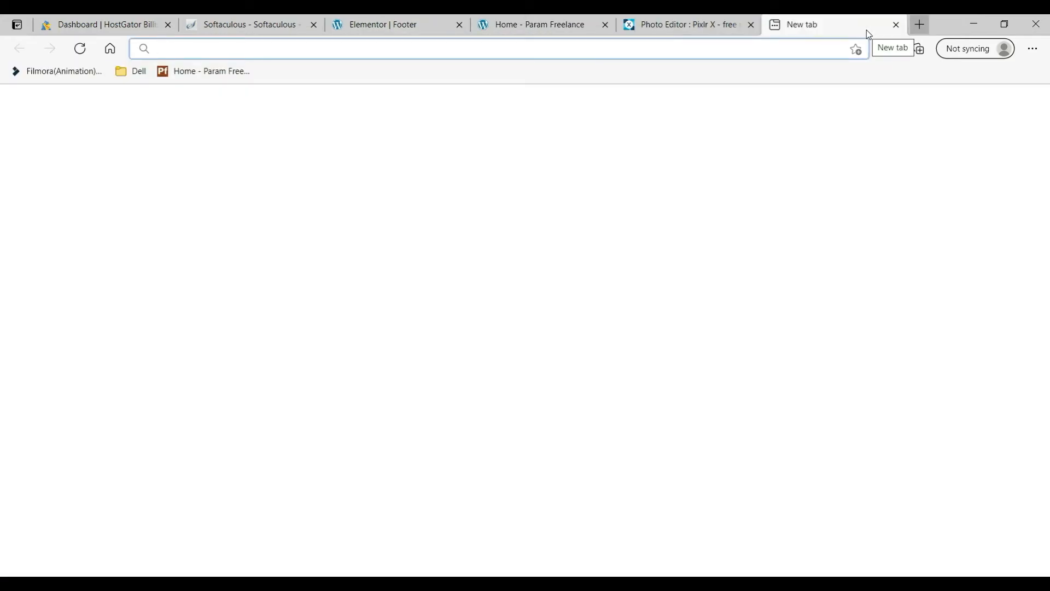
# Step: Load pexels.com, search for 'background' photos, then close the Pexels tab
pyautogui.write('pexels.com')
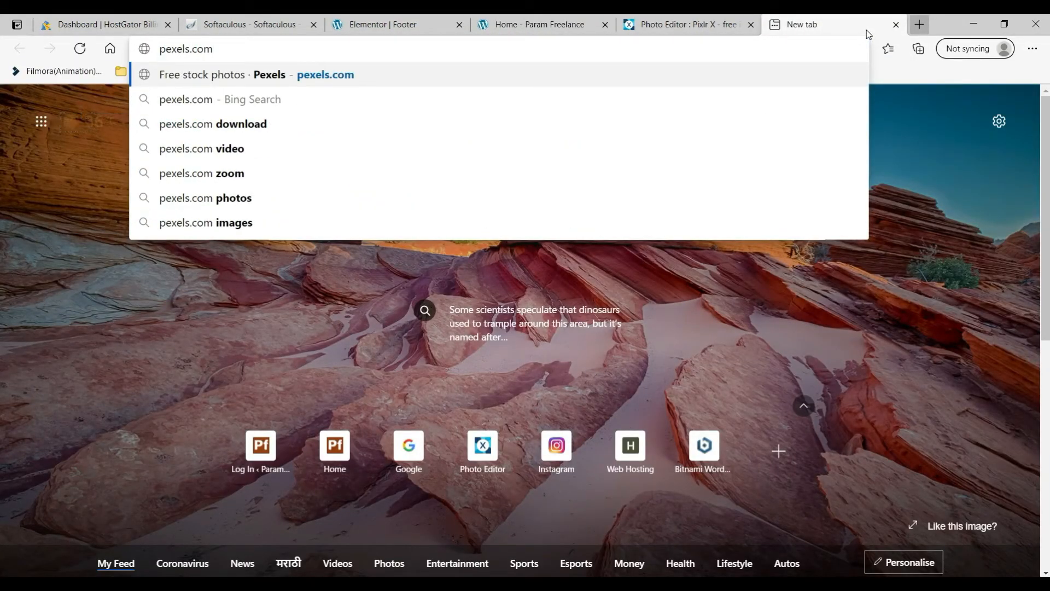
pyautogui.press('Return')
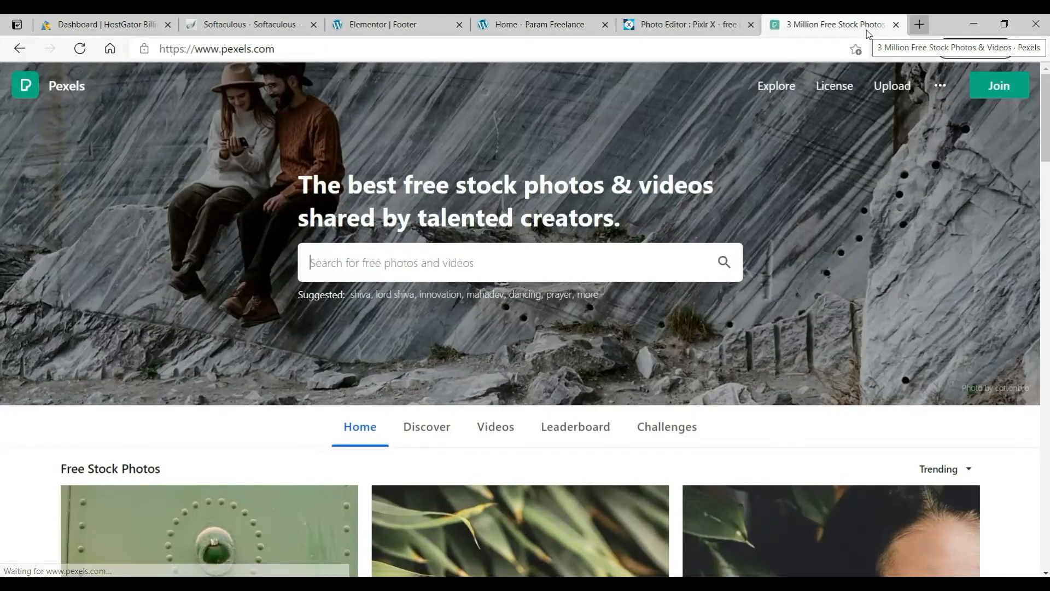
pyautogui.click(483, 254)
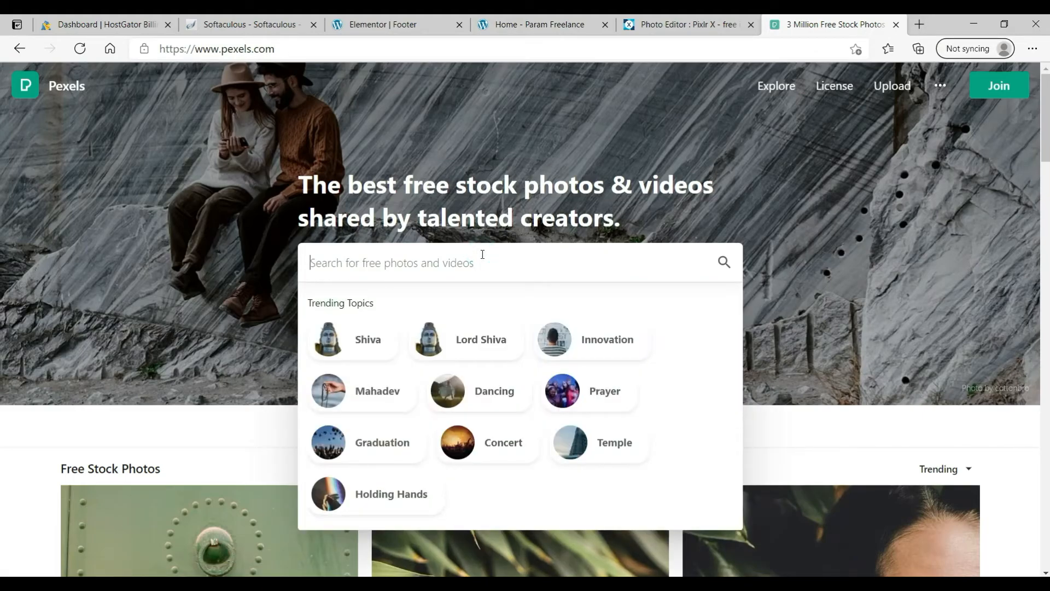
pyautogui.write('backgrou')
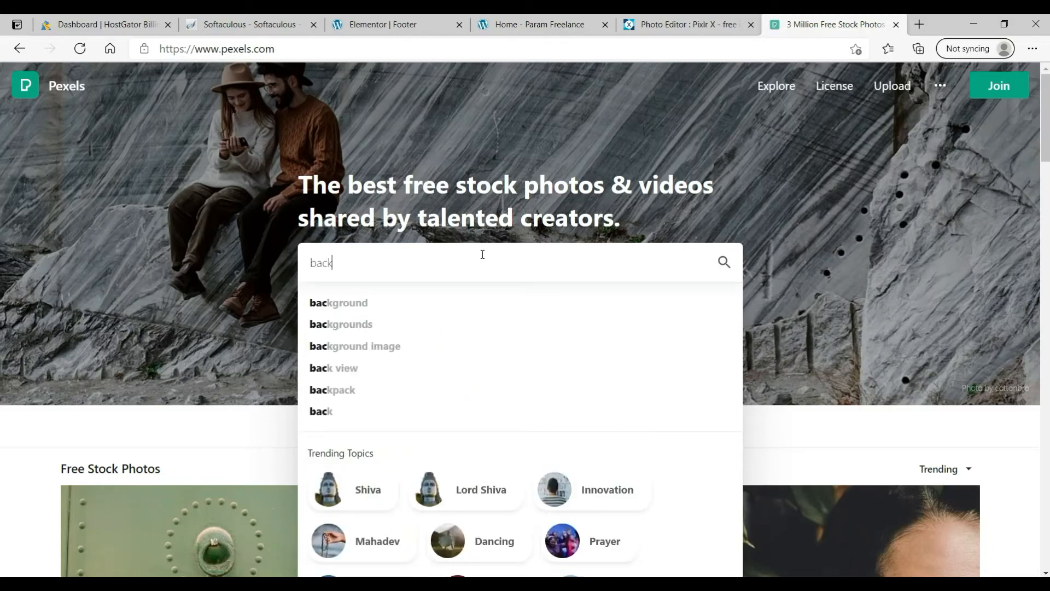
pyautogui.write('nd')
pyautogui.press('Return')
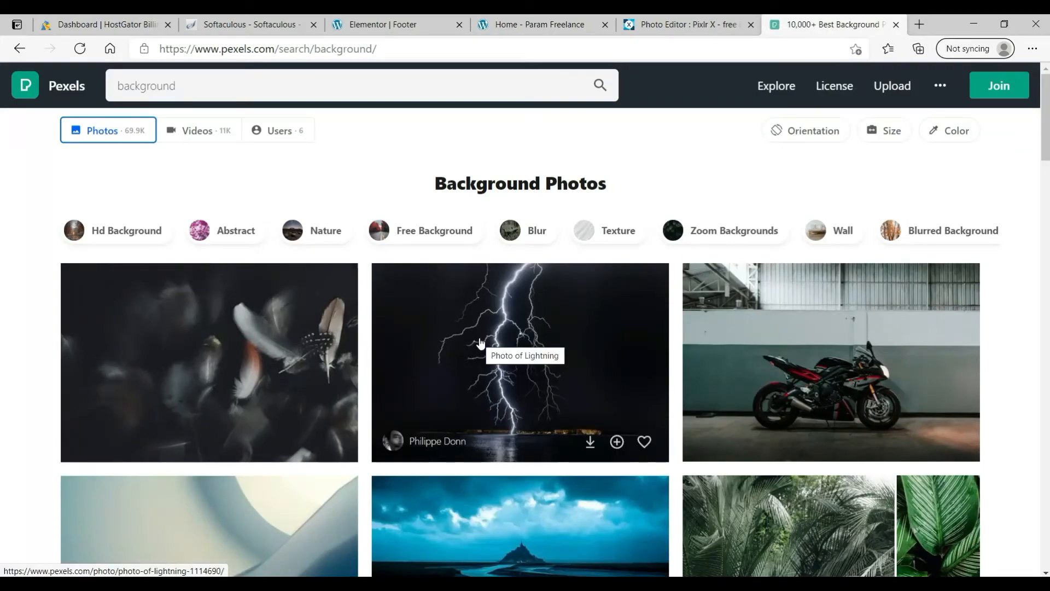
pyautogui.click(897, 27)
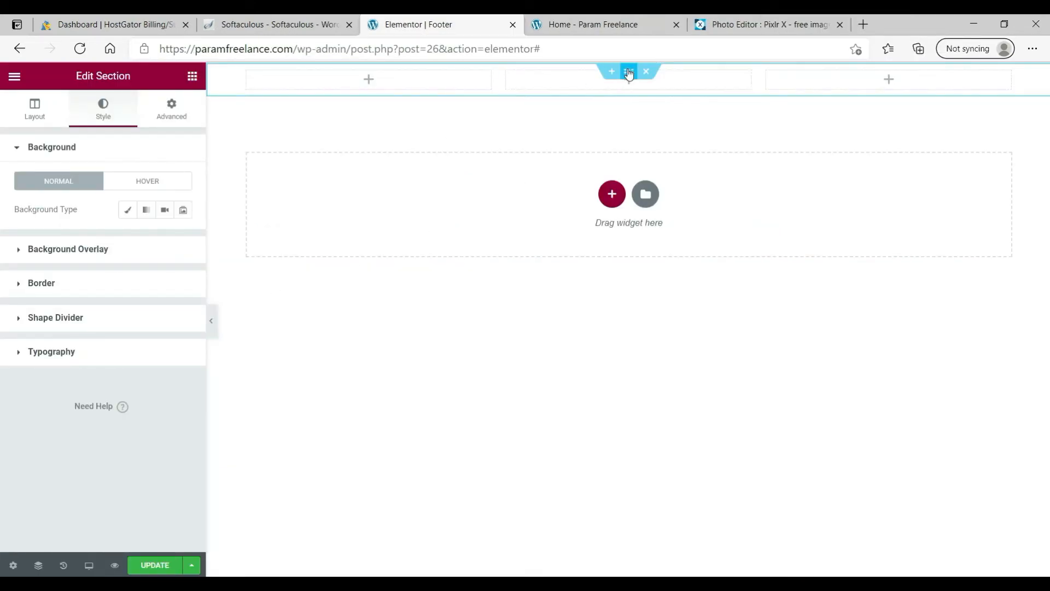
# Step: Give the three-column section a Classic background using the uploaded footer-bg image
pyautogui.click(629, 74)
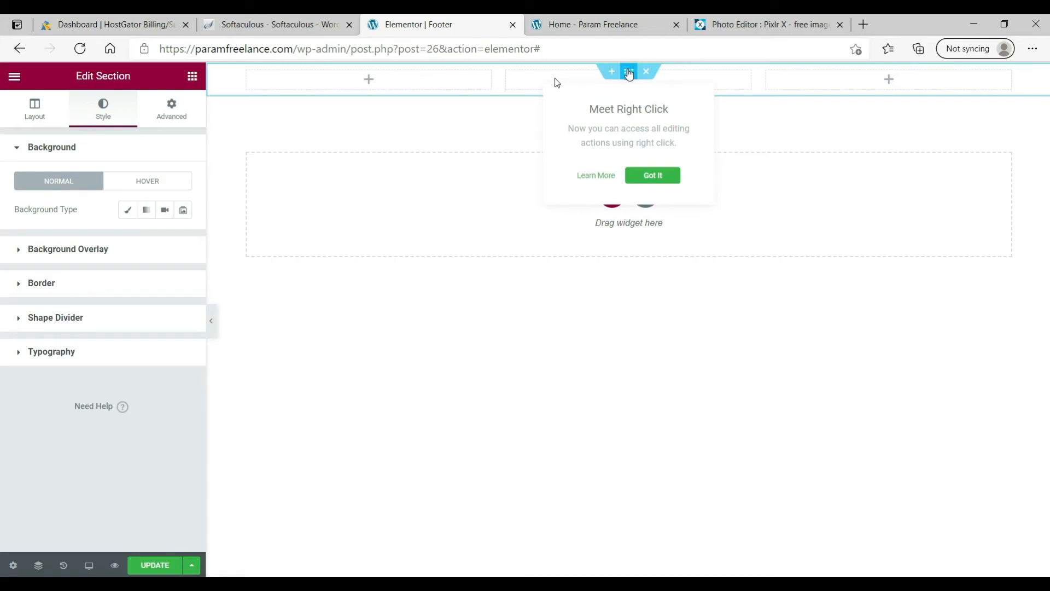
pyautogui.click(470, 368)
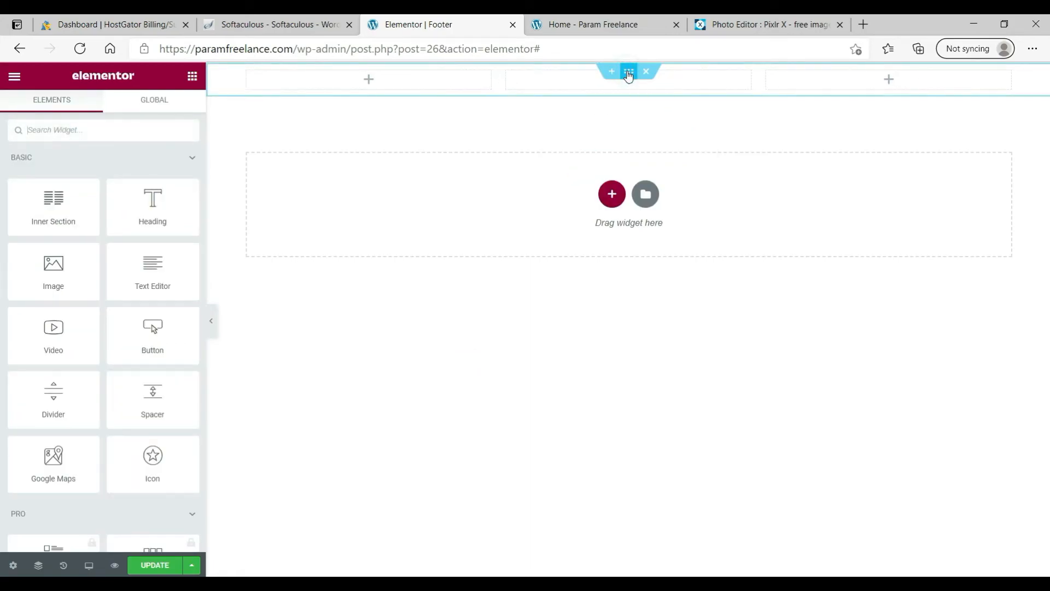
pyautogui.click(629, 73)
pyautogui.click(111, 113)
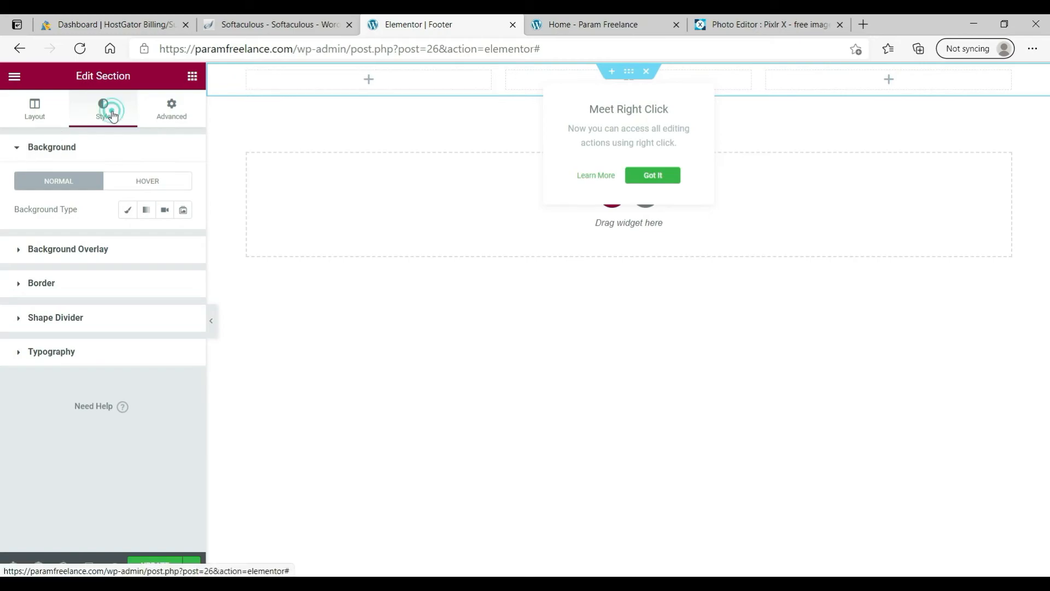
pyautogui.click(127, 213)
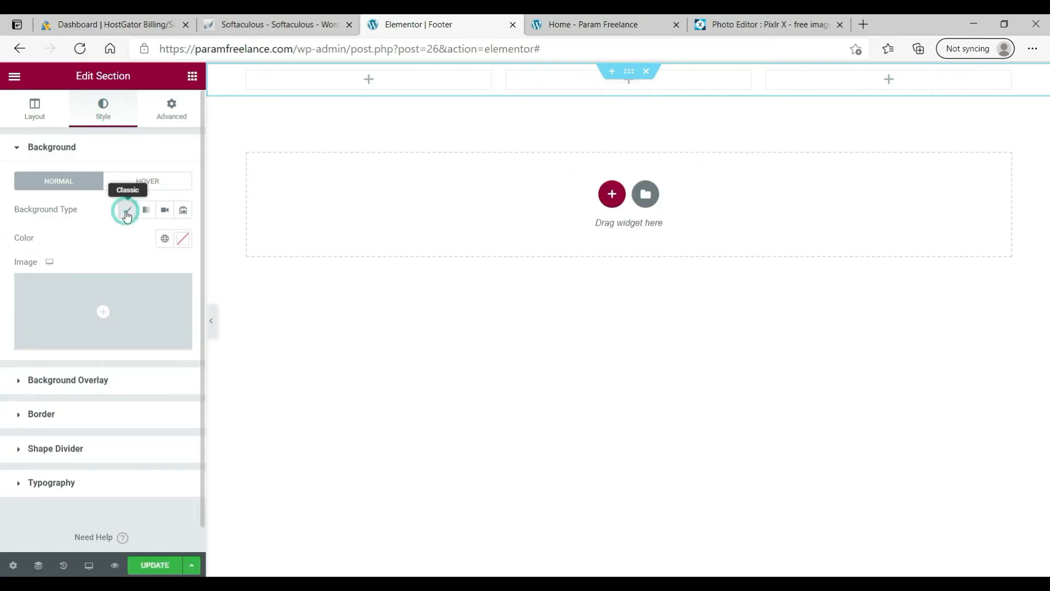
pyautogui.click(73, 304)
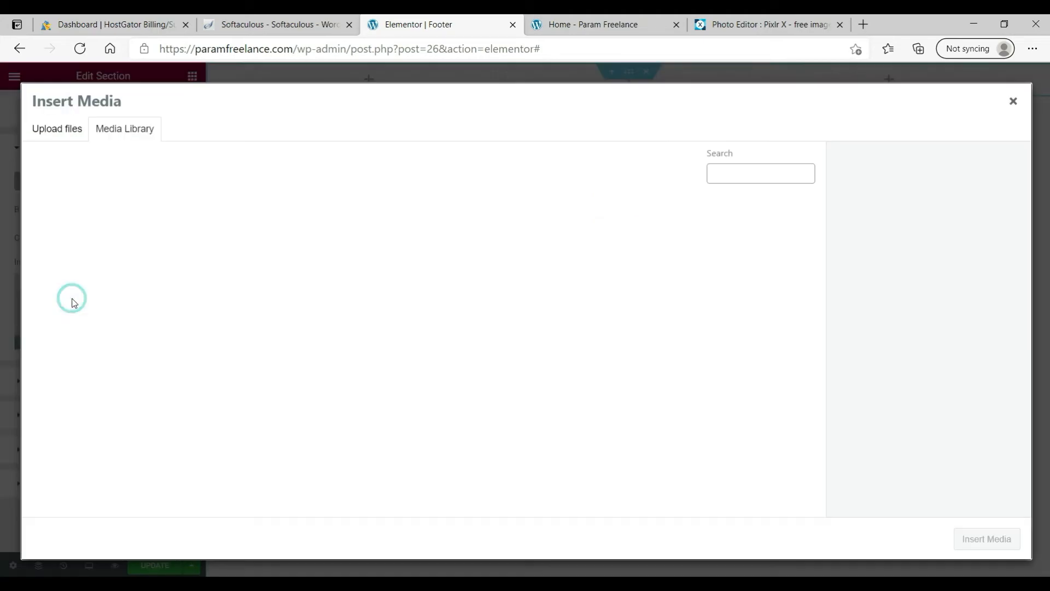
pyautogui.click(57, 131)
pyautogui.click(545, 320)
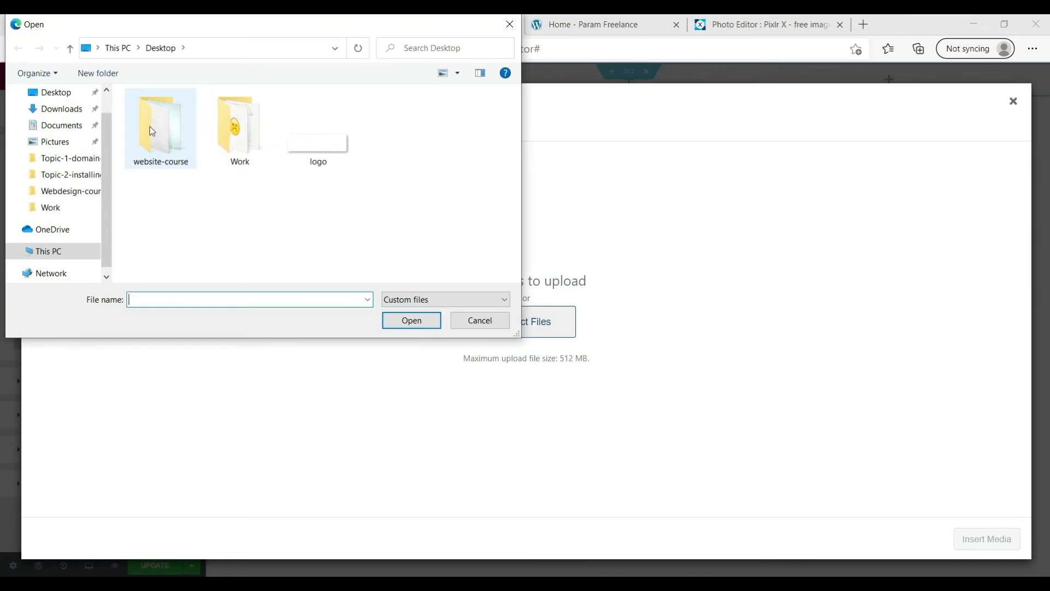
pyautogui.doubleClick(152, 131)
pyautogui.click(239, 235)
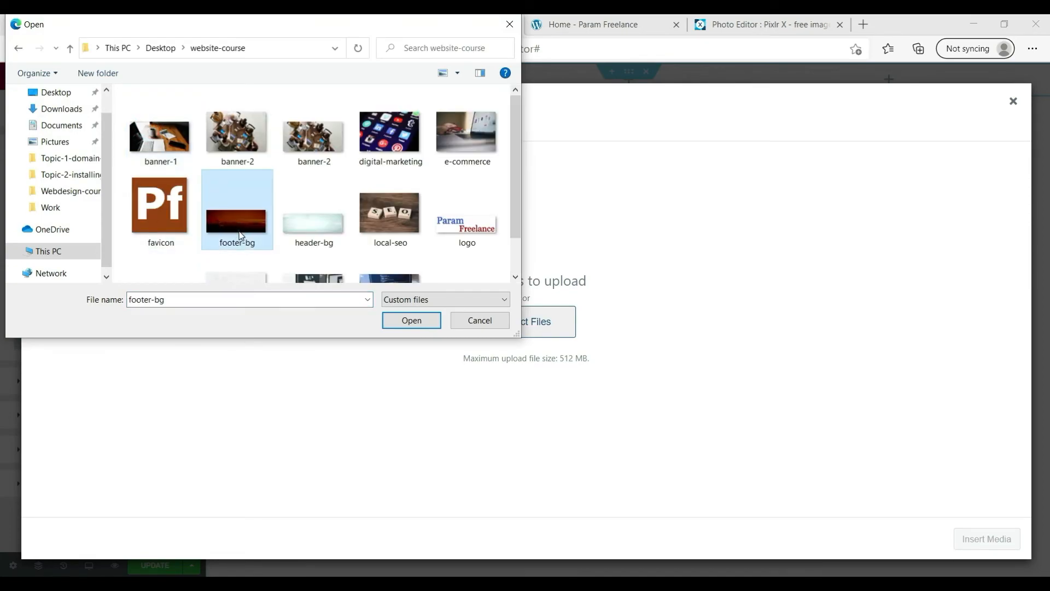
pyautogui.doubleClick(239, 236)
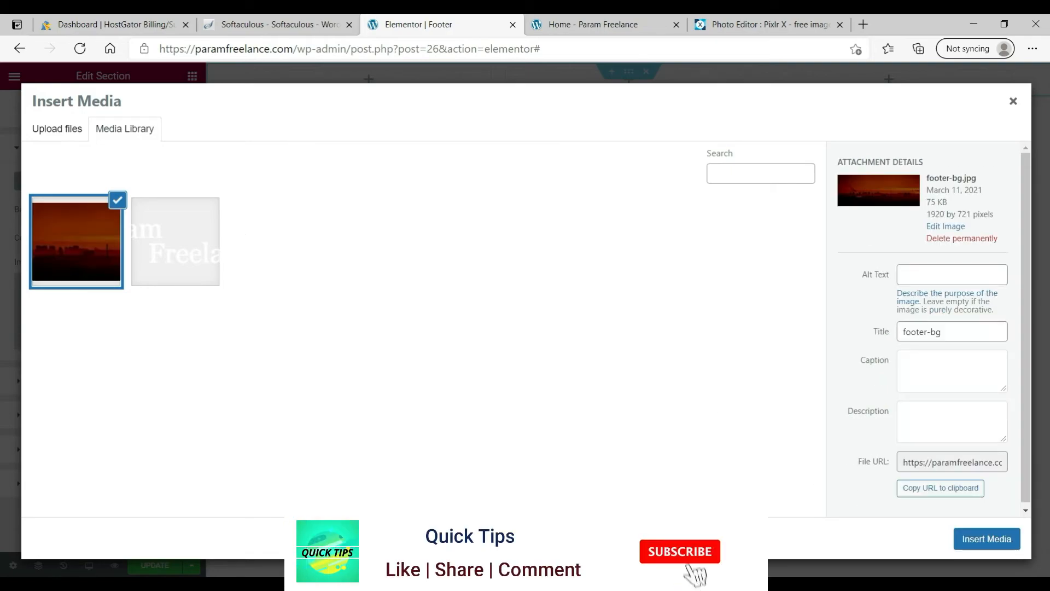
pyautogui.click(987, 539)
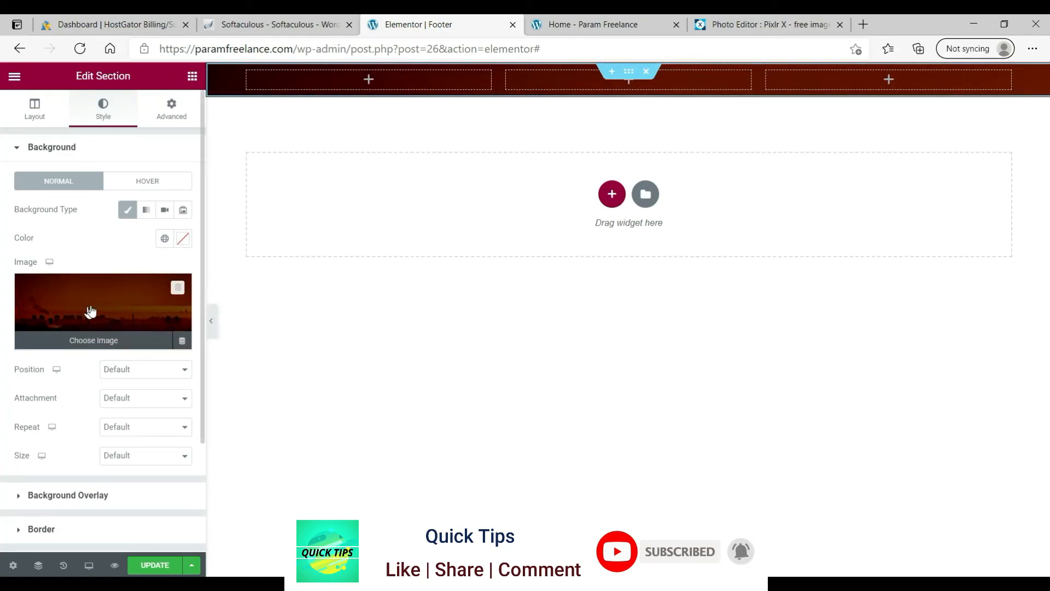
# Step: Set the background image to Top Left position, Fixed attachment, No-repeat and Cover size
pyautogui.click(145, 370)
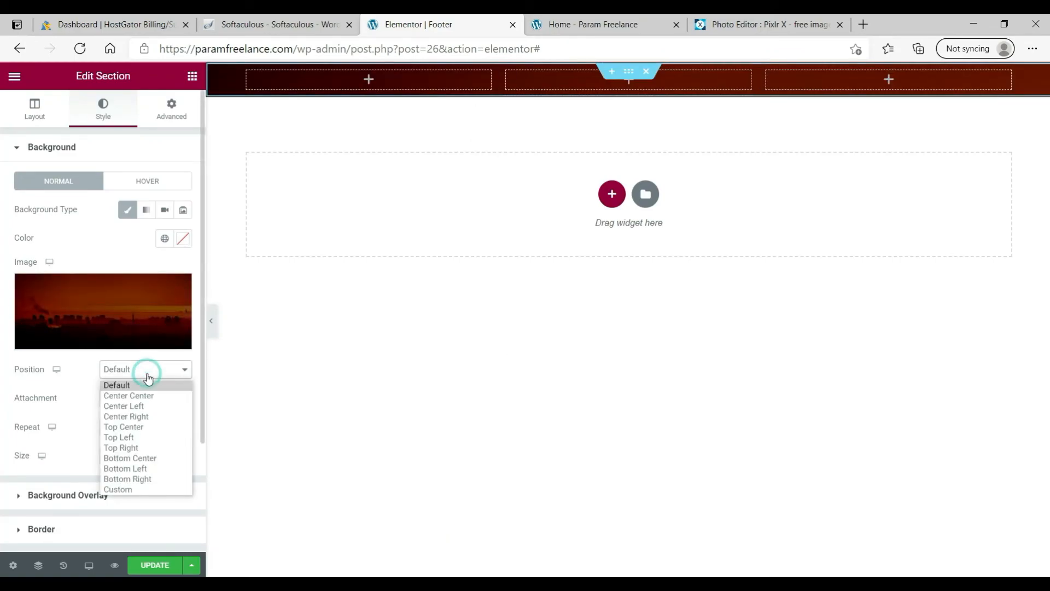
pyautogui.click(141, 437)
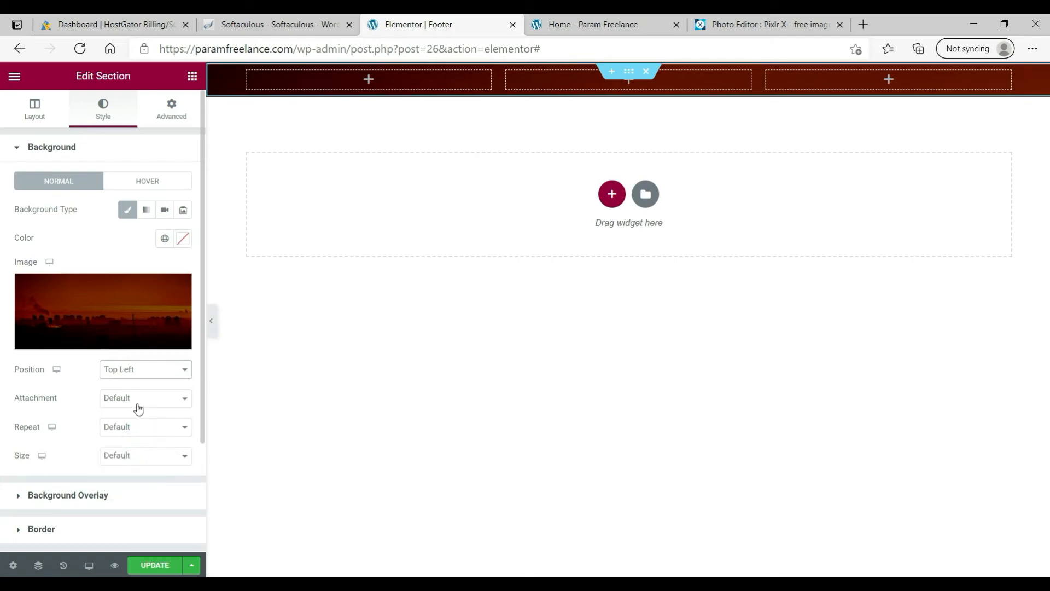
pyautogui.click(137, 403)
pyautogui.click(137, 435)
pyautogui.click(136, 456)
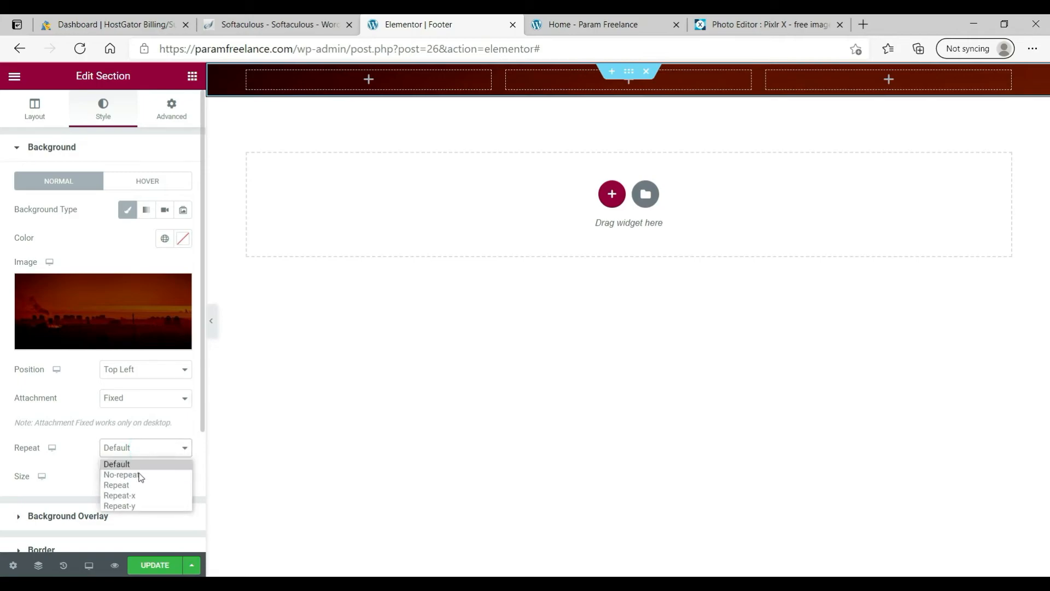
pyautogui.click(137, 473)
pyautogui.click(139, 484)
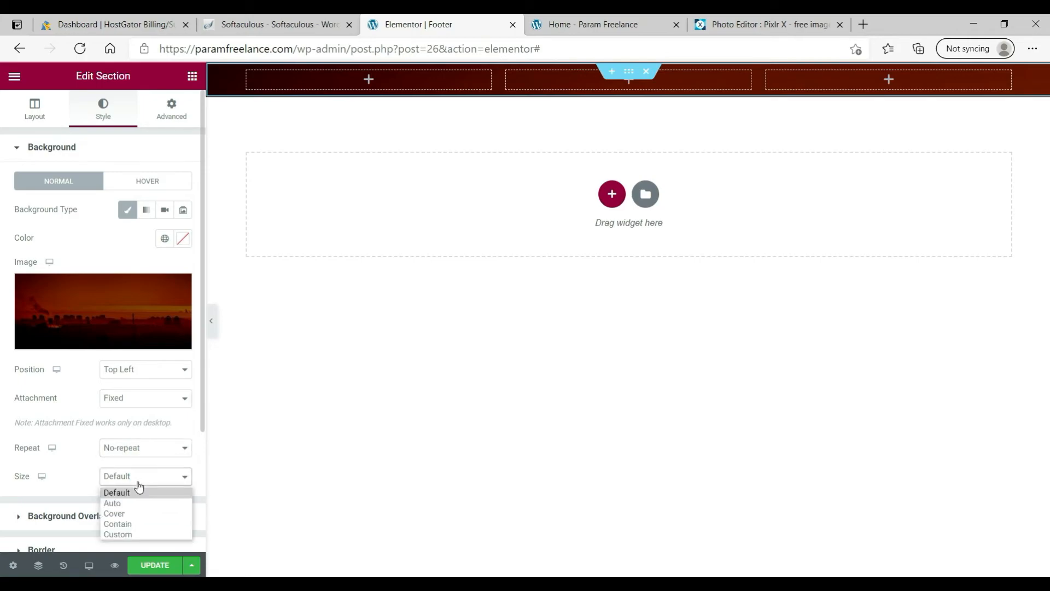
pyautogui.click(141, 514)
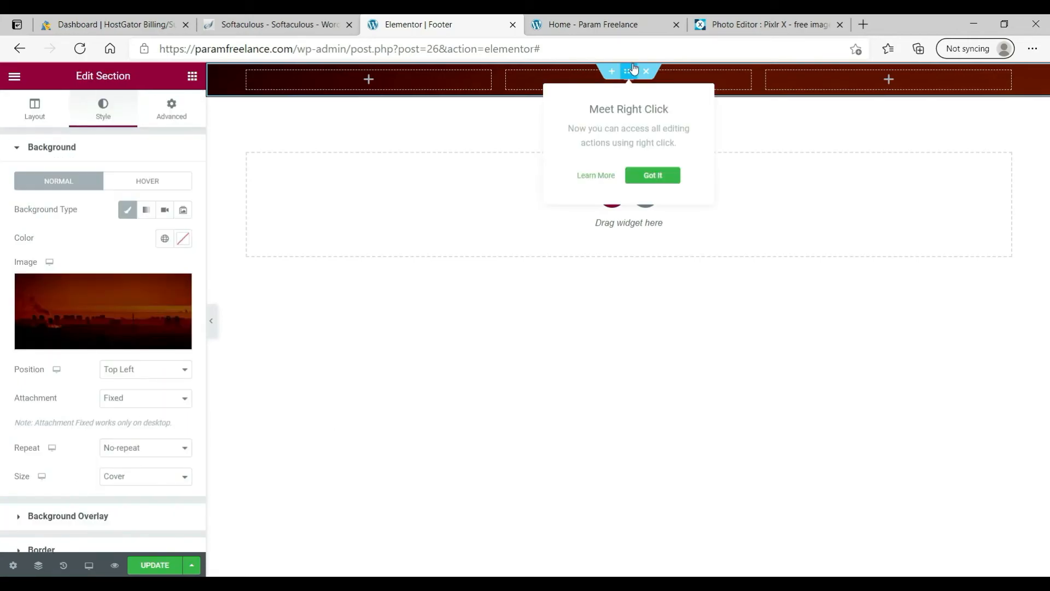
pyautogui.click(172, 116)
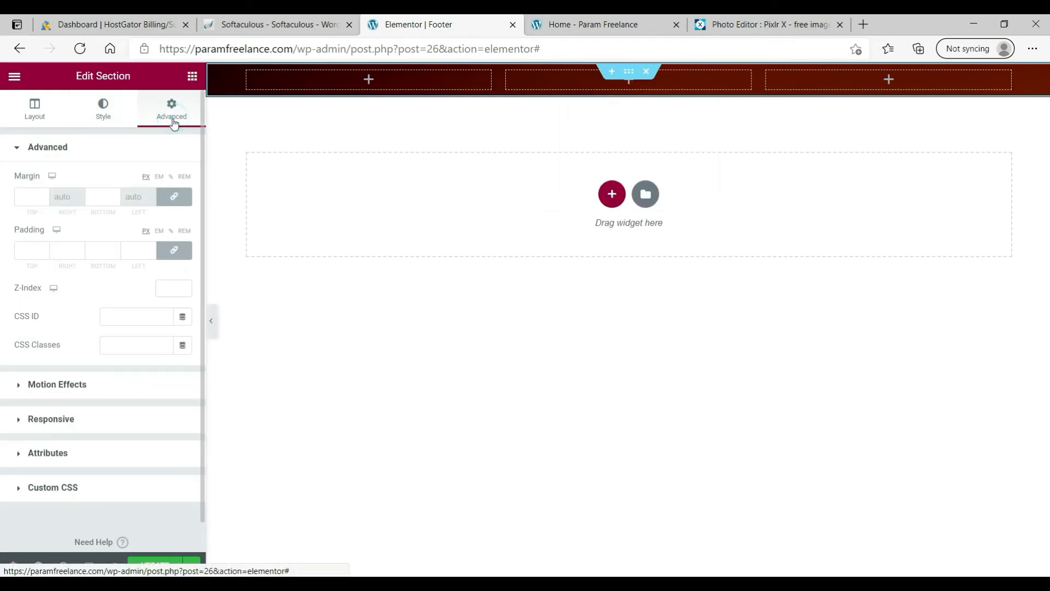
# Step: Try 80 then 60 px section padding, then reset all four padding values to 0
pyautogui.click(22, 245)
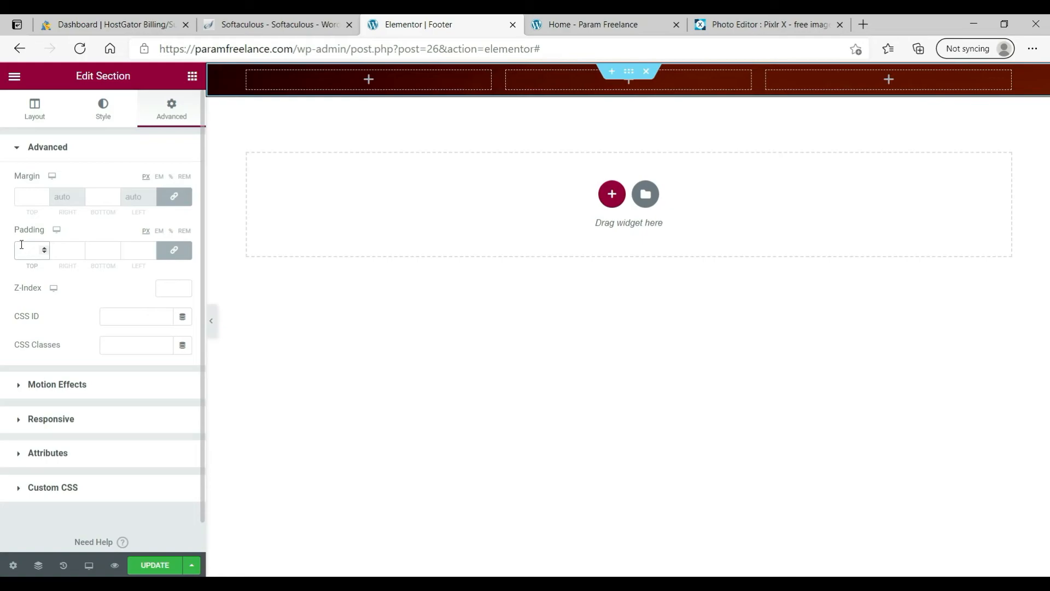
pyautogui.write('80')
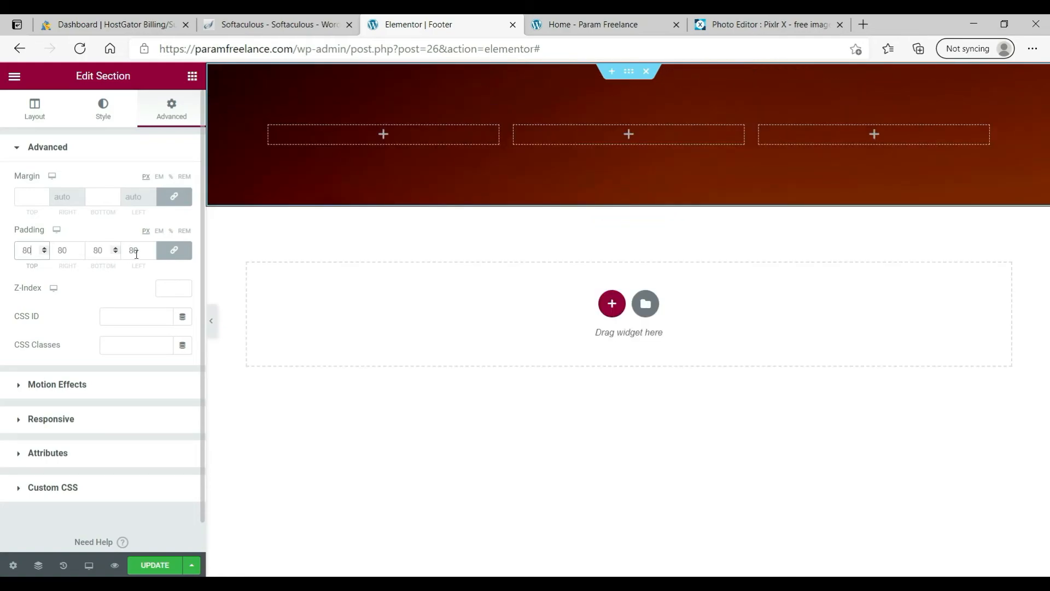
pyautogui.doubleClick(26, 250)
pyautogui.write('60')
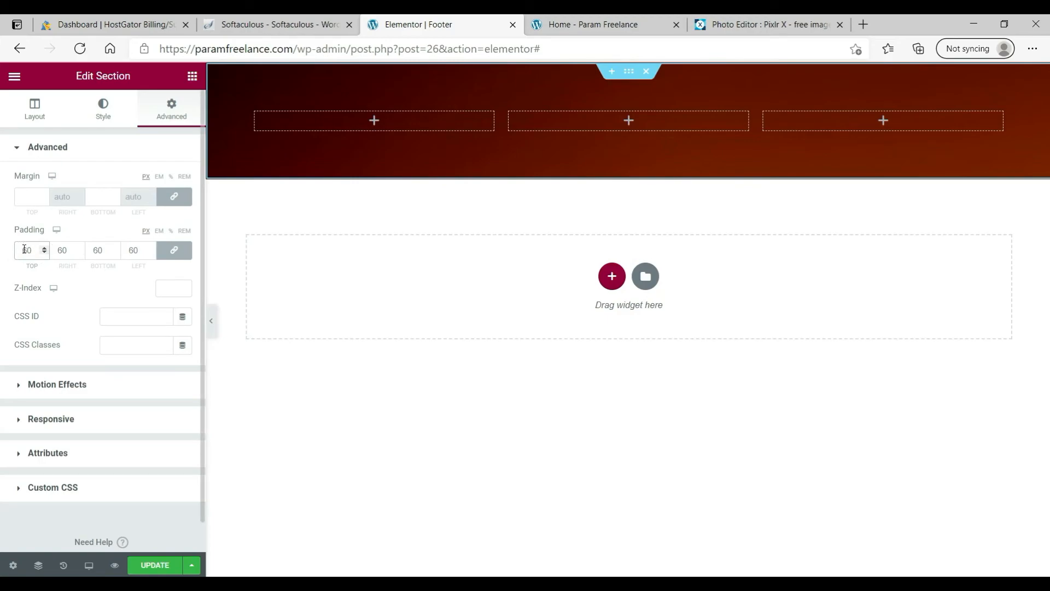
pyautogui.doubleClick(60, 250)
pyautogui.write('0')
# Step: Unlink the padding sides and set top and bottom padding to 60 px
pyautogui.click(174, 250)
pyautogui.doubleClick(26, 251)
pyautogui.write('60')
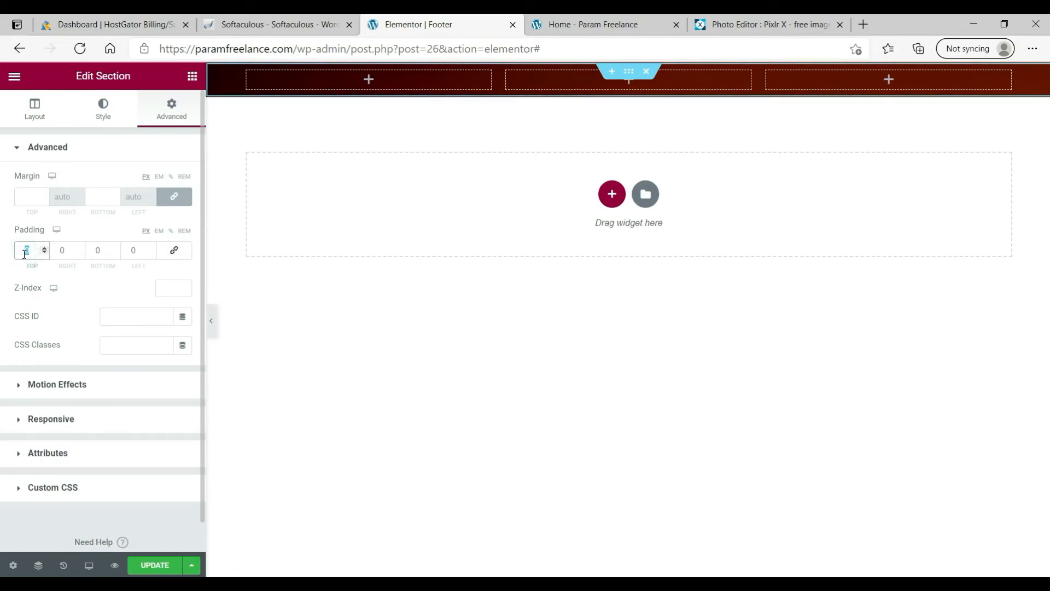
pyautogui.click(98, 251)
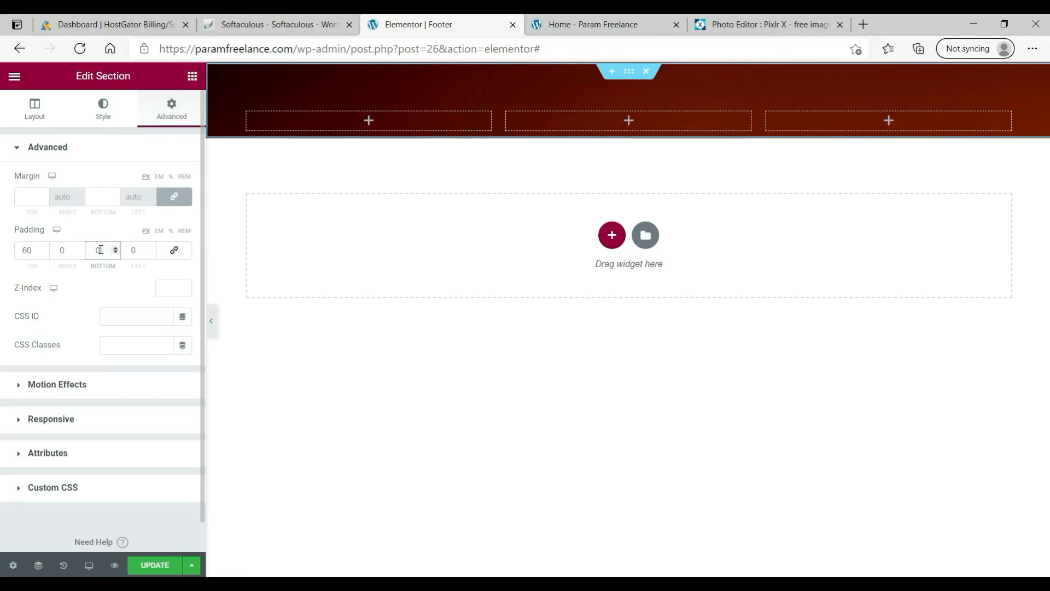
pyautogui.write('60')
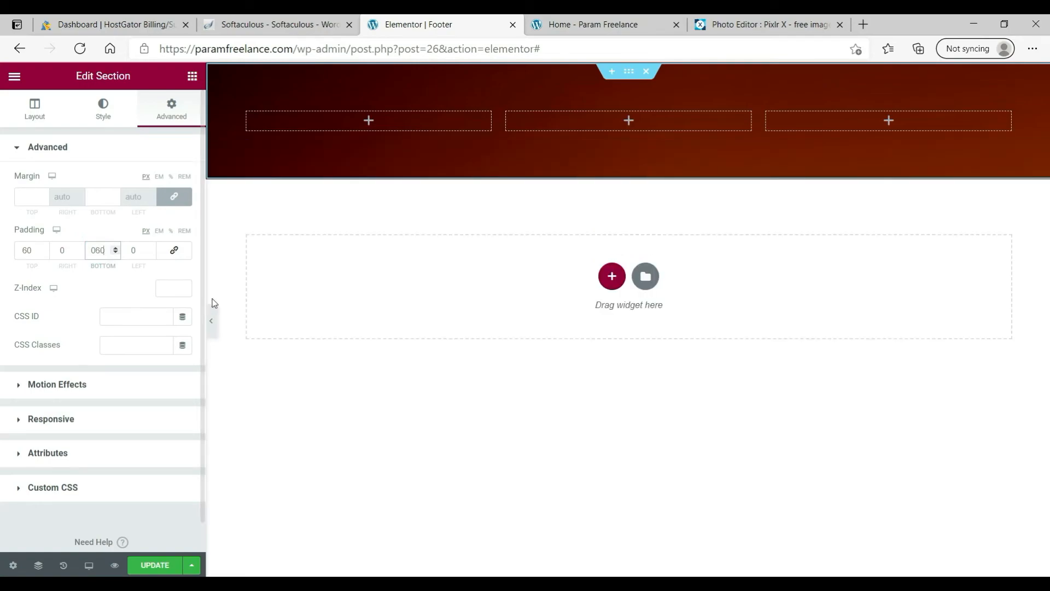
pyautogui.click(92, 250)
pyautogui.press('Delete')
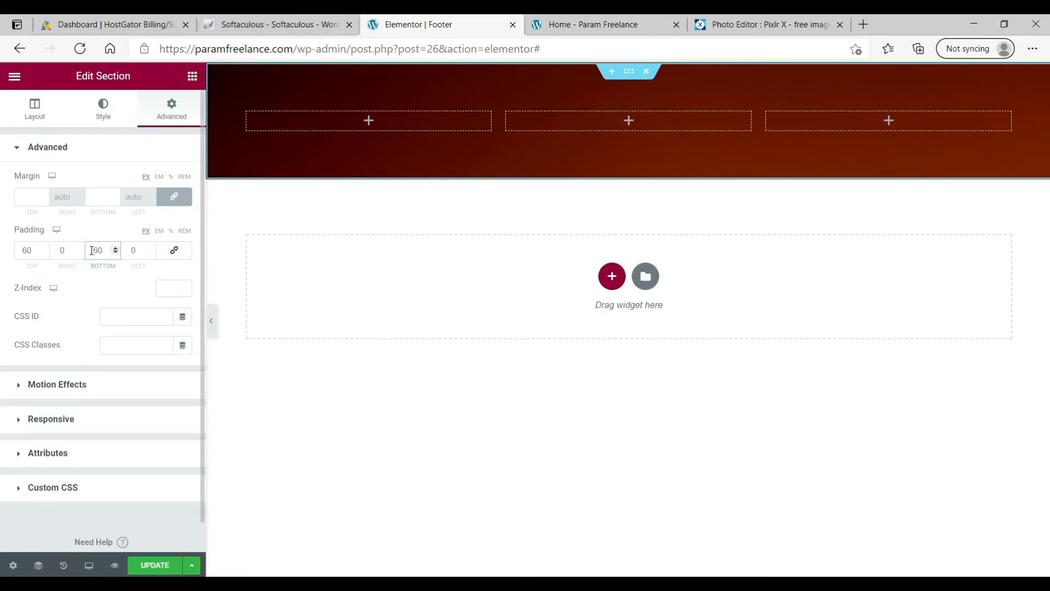
pyautogui.click(445, 418)
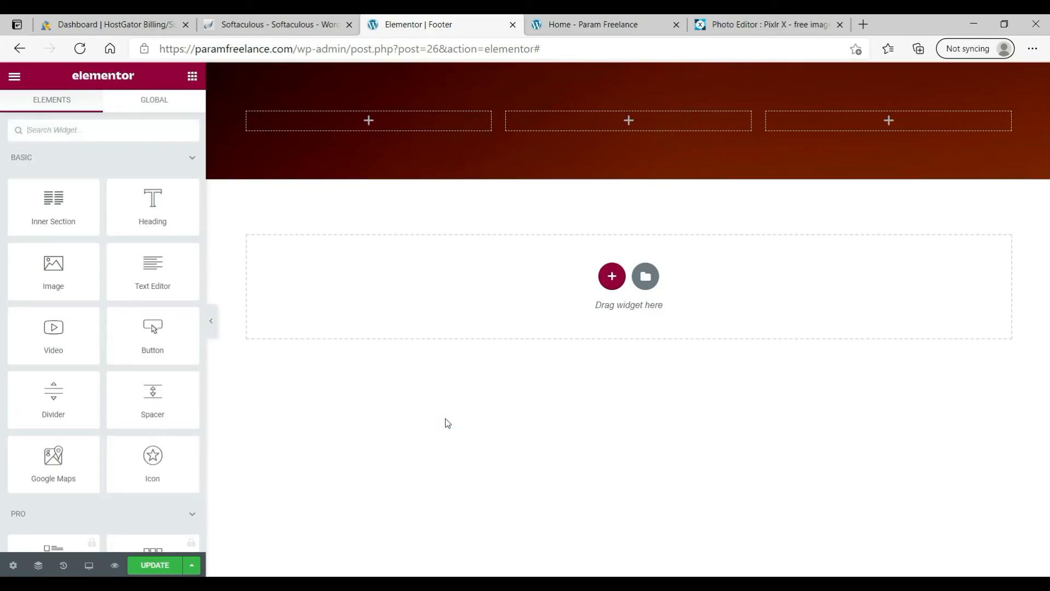
# Step: Add a single-column section below the image band with a Classic #6C1919 background colour
pyautogui.click(612, 277)
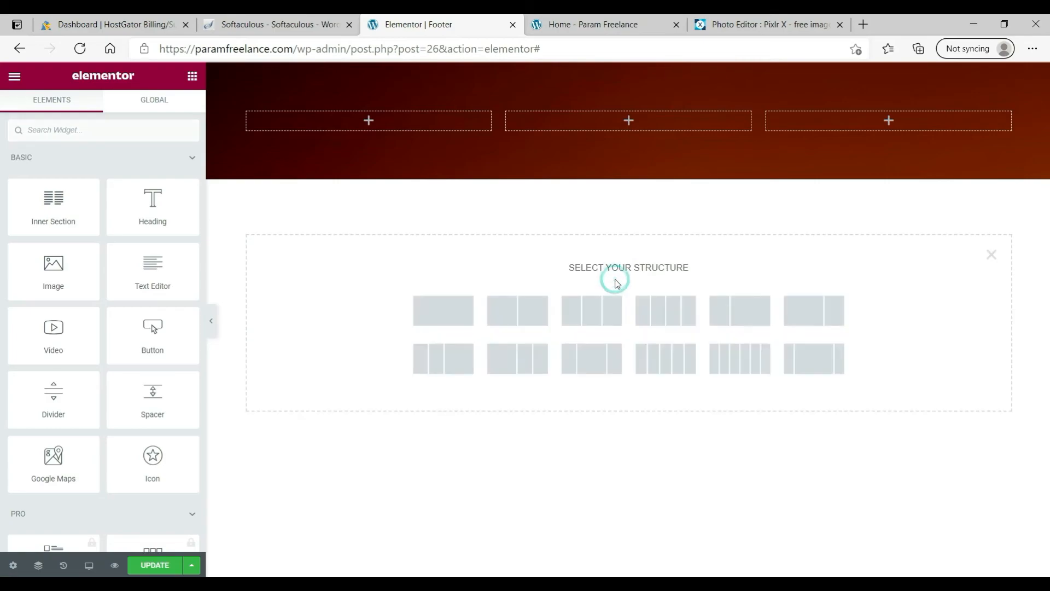
pyautogui.click(460, 306)
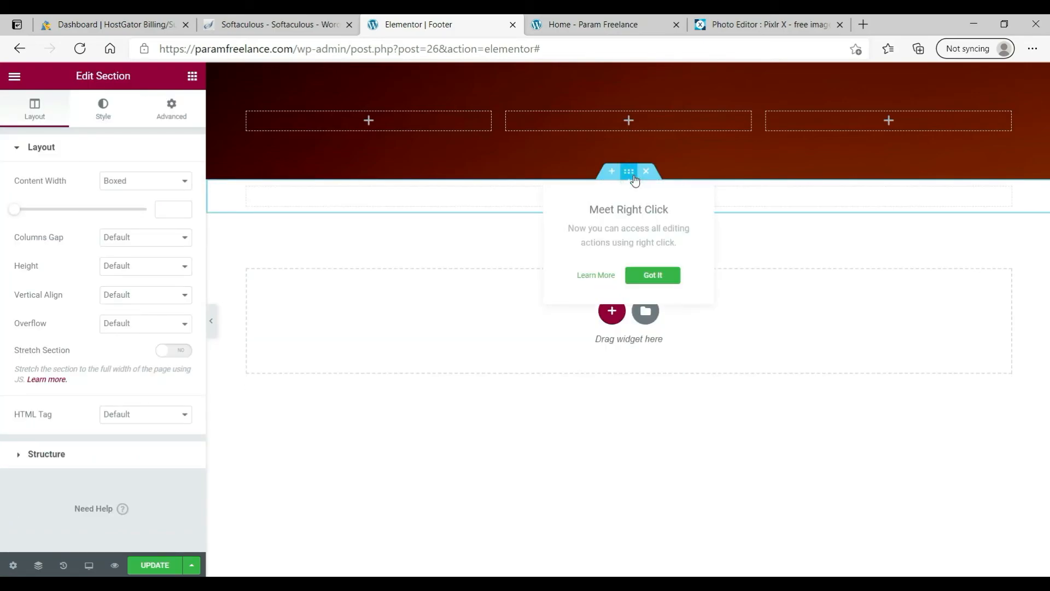
pyautogui.click(92, 108)
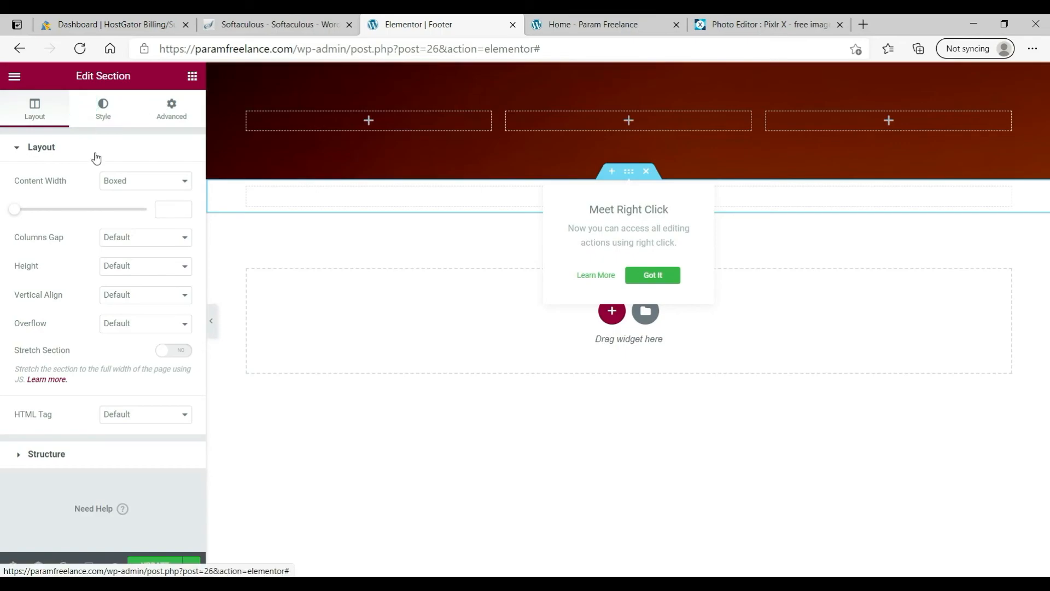
pyautogui.click(127, 210)
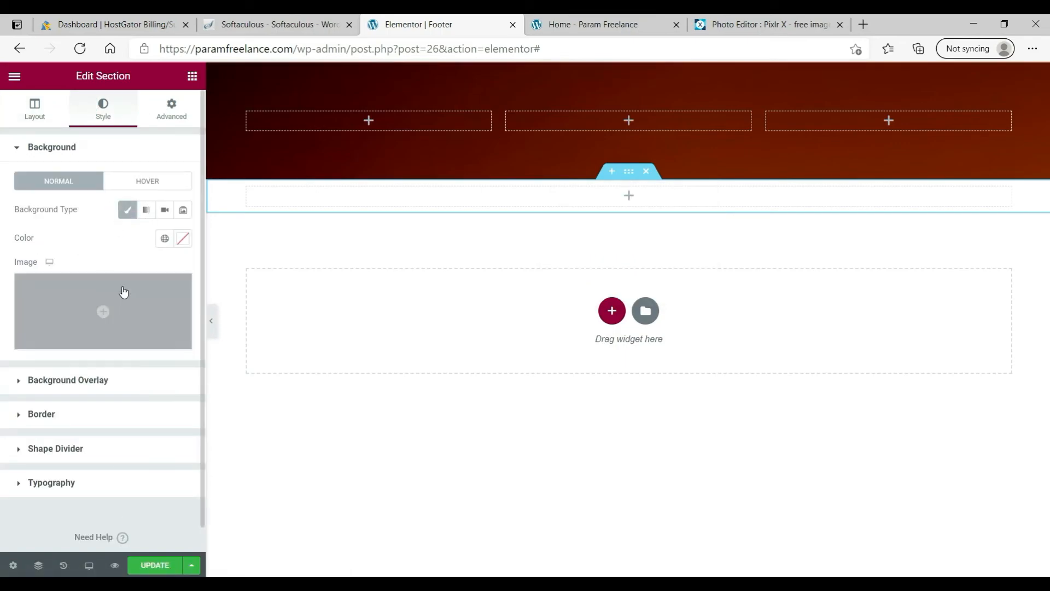
pyautogui.click(182, 239)
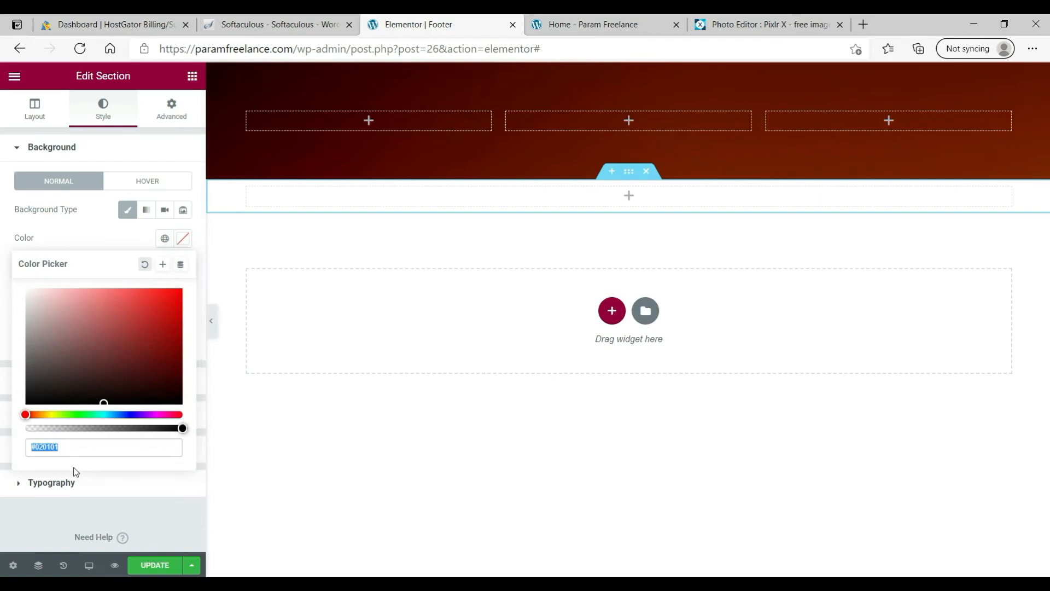
pyautogui.write('#6C1919')
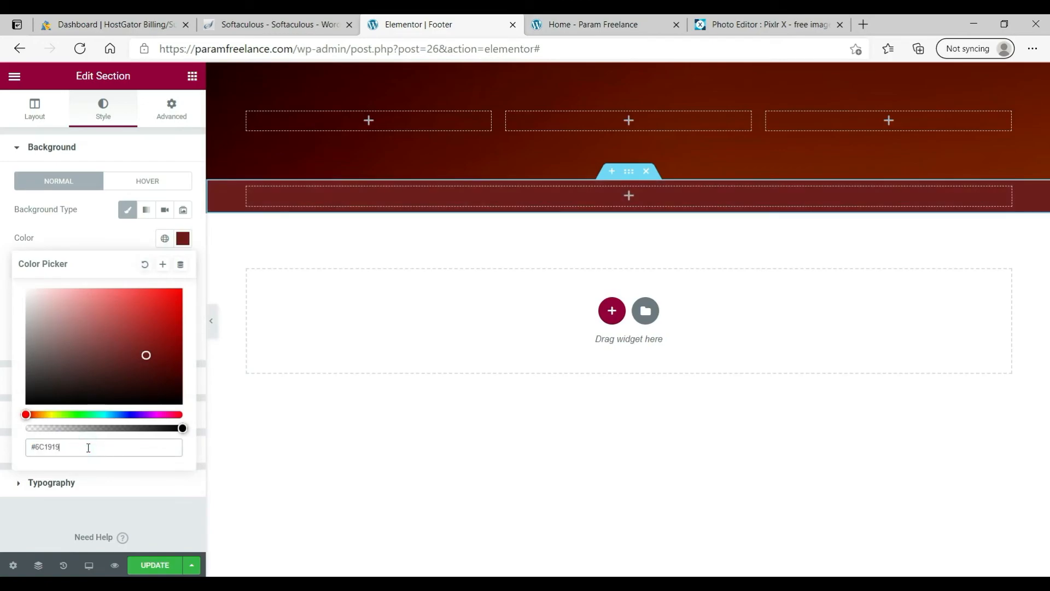
pyautogui.click(628, 241)
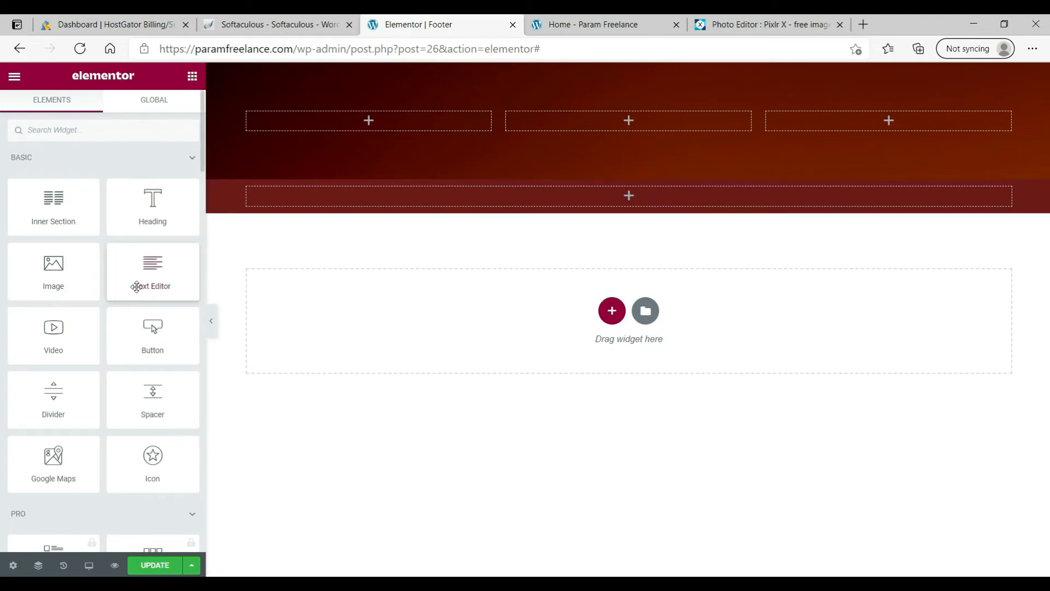
# Step: Place a Text Editor widget in the dark red bar with #fff text colour
pyautogui.moveTo(144, 277); pyautogui.dragTo(418, 195)
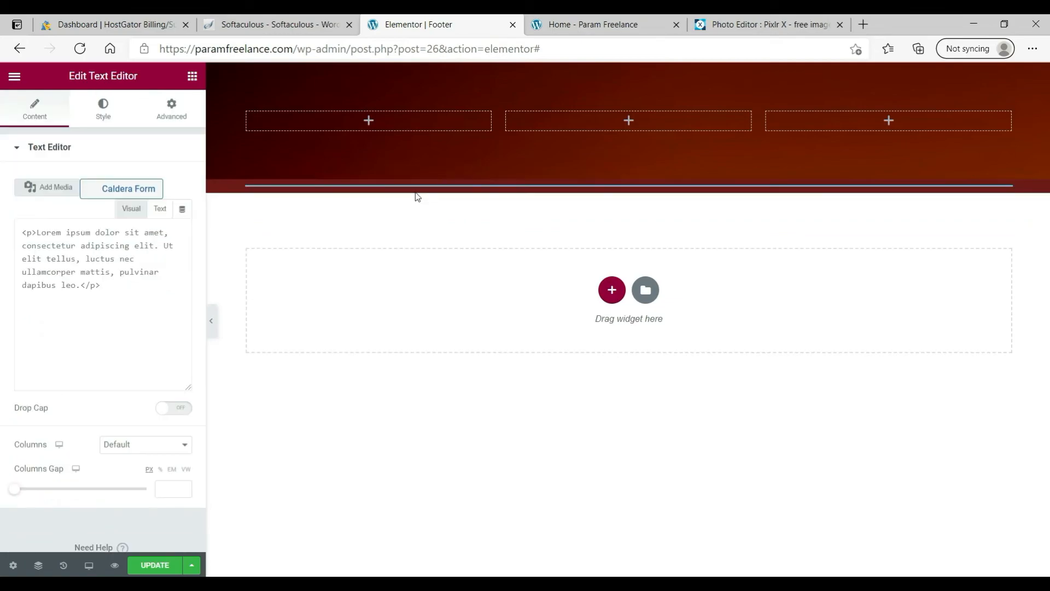
pyautogui.click(102, 108)
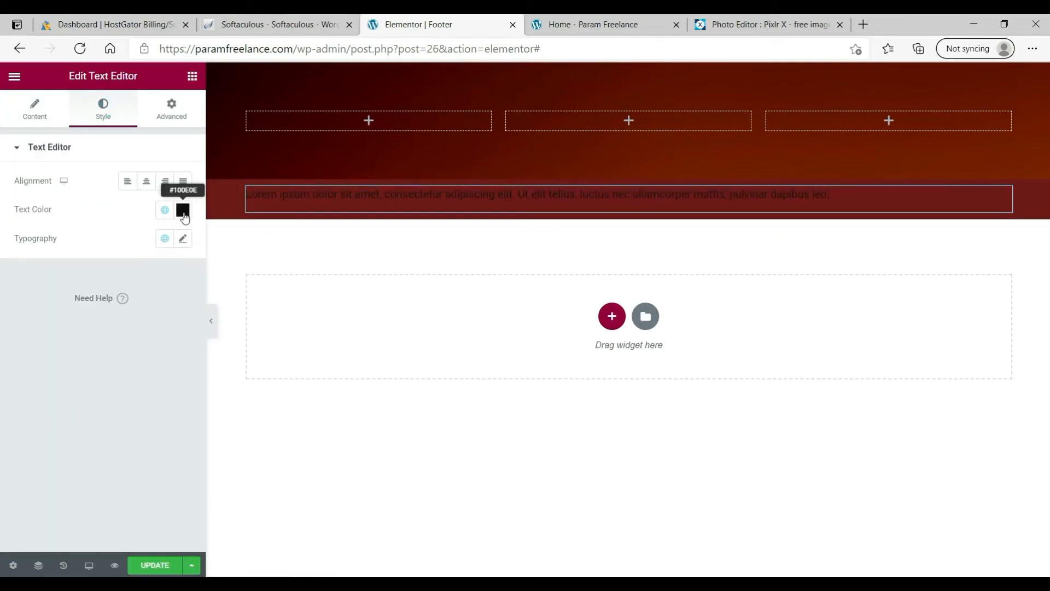
pyautogui.click(182, 209)
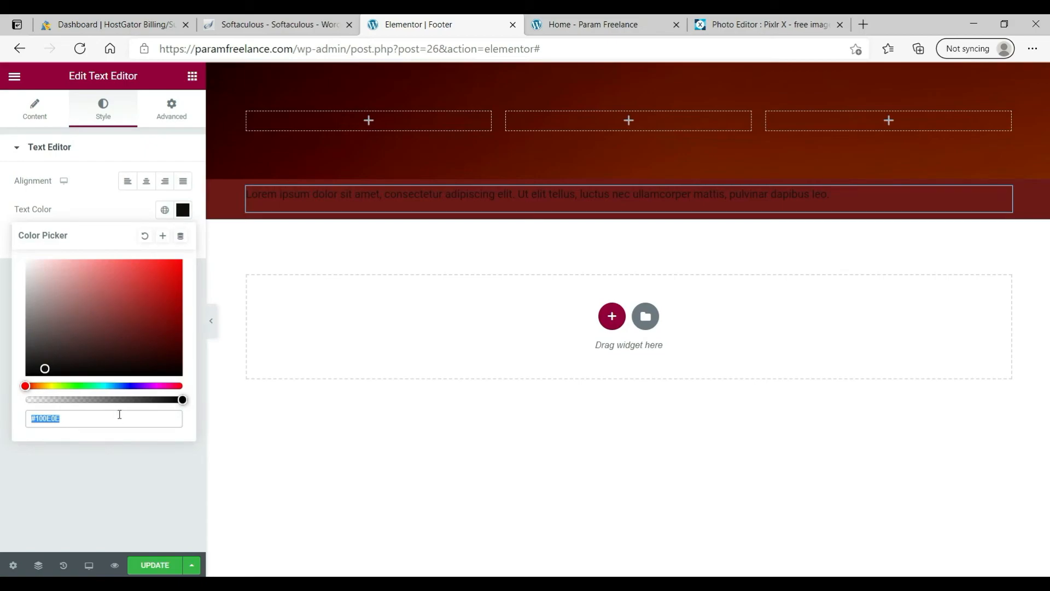
pyautogui.write('#ffffff')
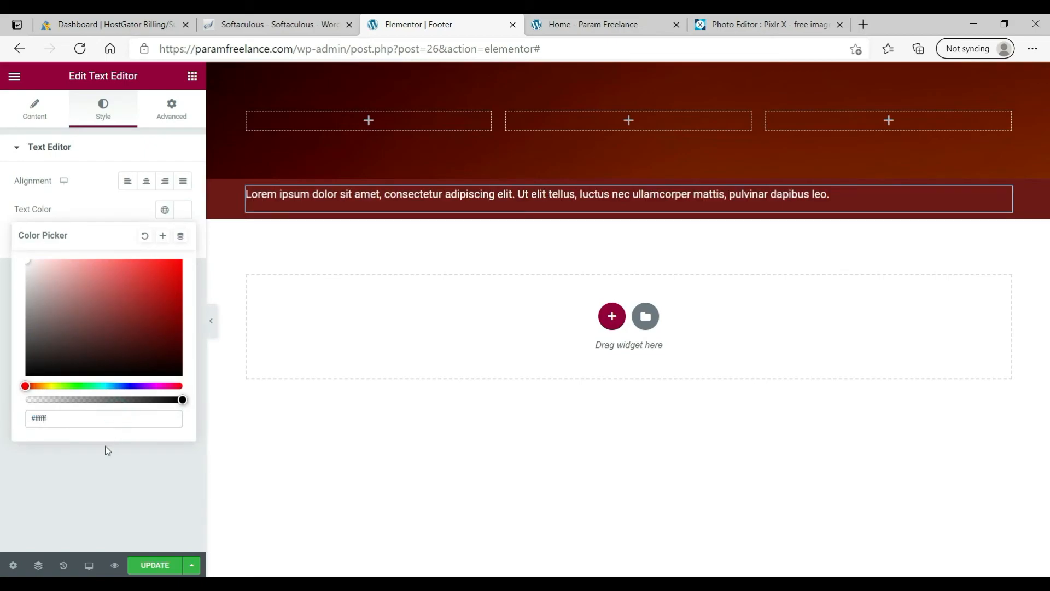
pyautogui.click(95, 481)
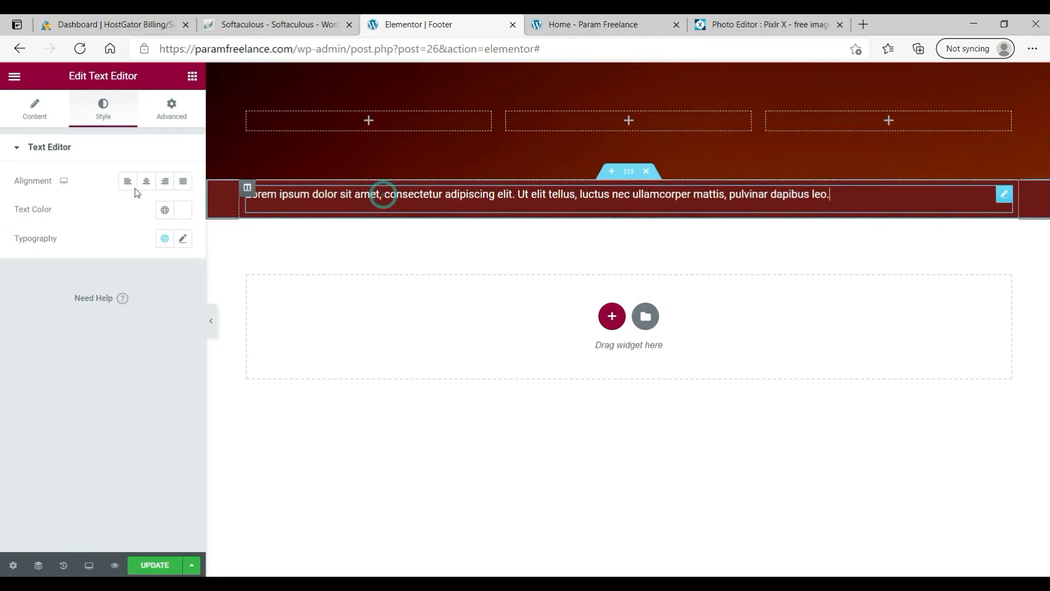
# Step: Replace the placeholder text with '&copy; All rights reserved.' using the HTML view
pyautogui.click(28, 118)
pyautogui.tripleClick(150, 352)
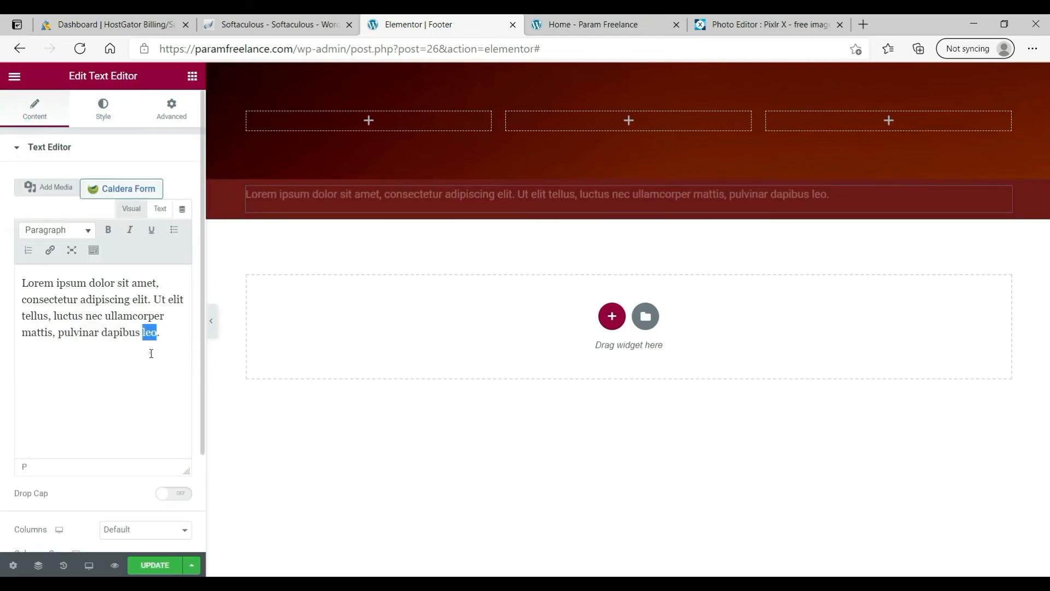
pyautogui.write('All ')
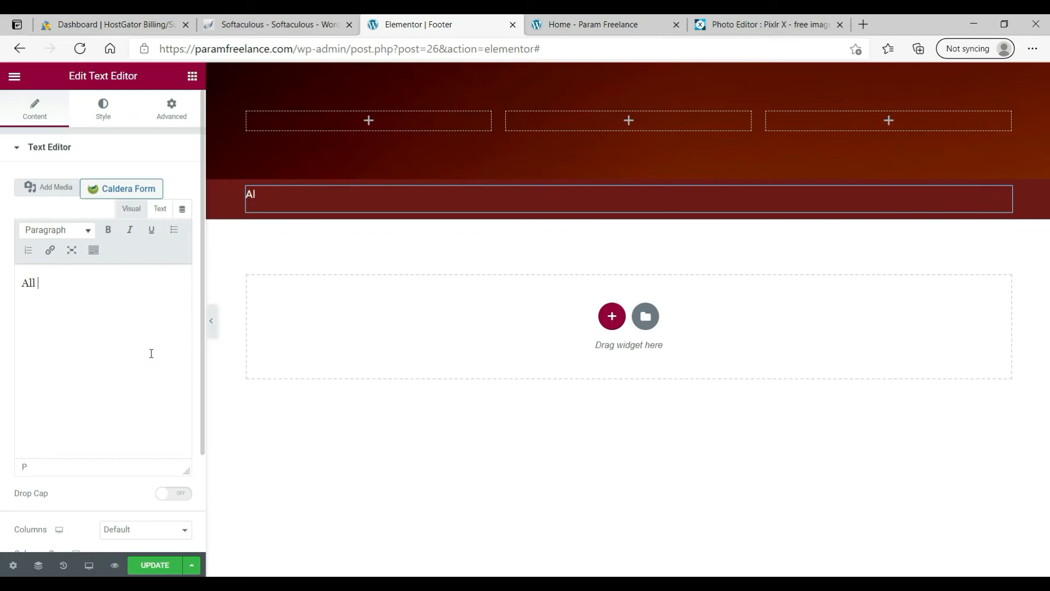
pyautogui.write('rights reserved.')
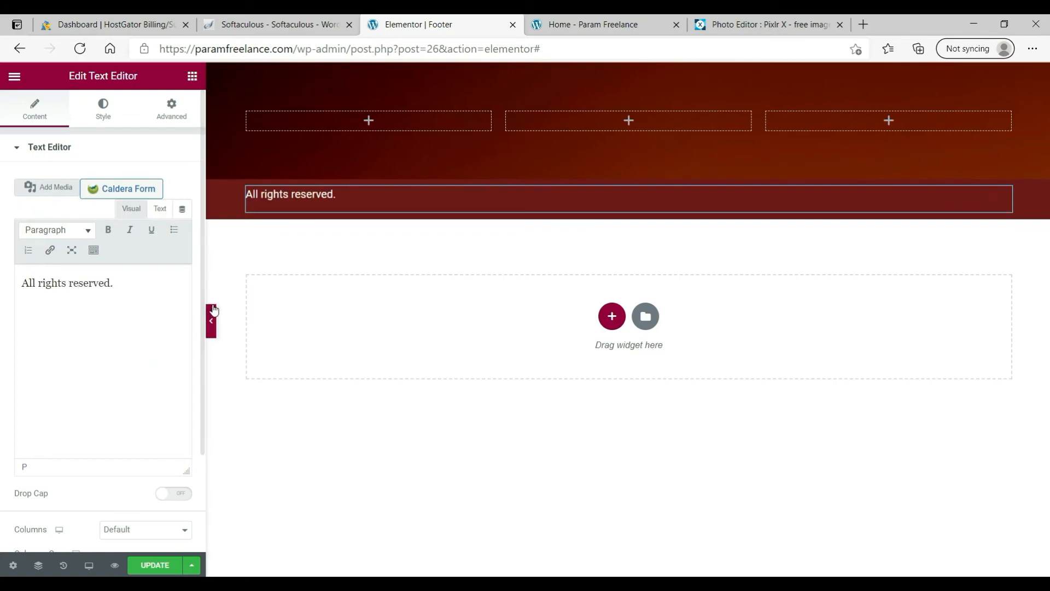
pyautogui.click(160, 210)
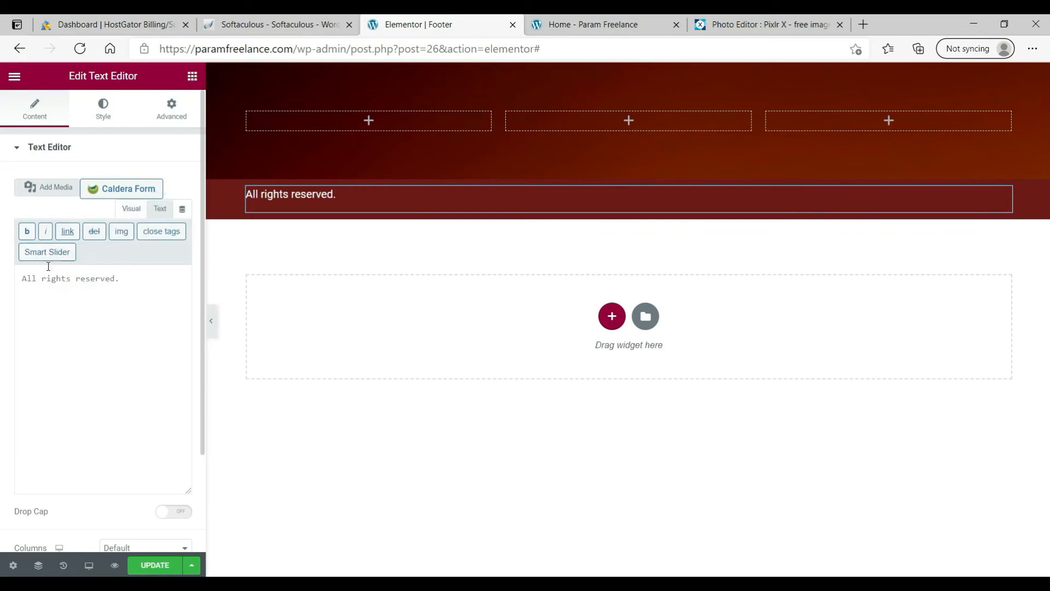
pyautogui.click(22, 279)
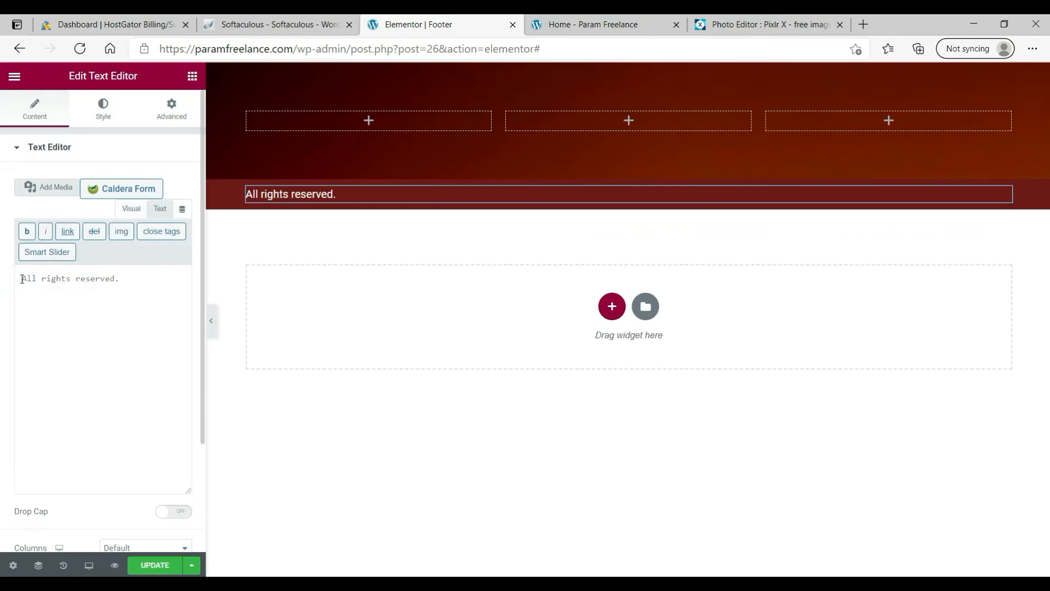
pyautogui.write('&copy')
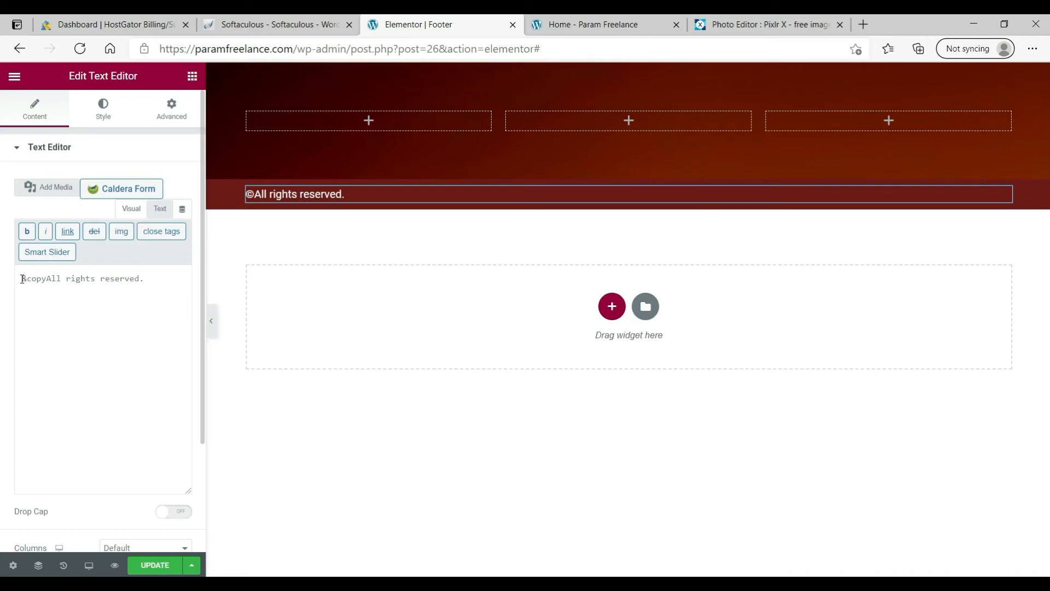
pyautogui.write(';')
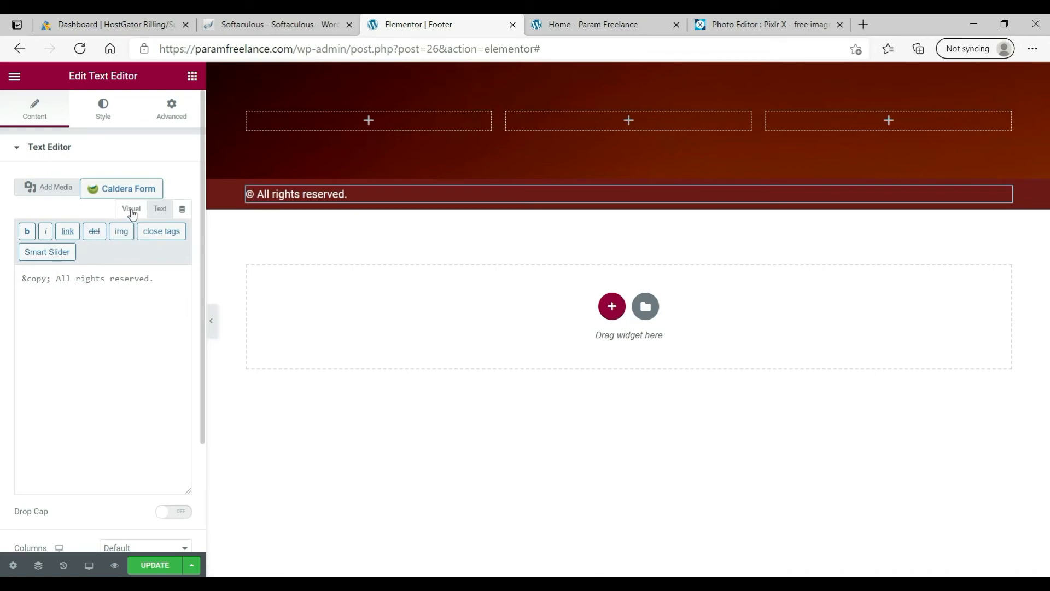
pyautogui.click(132, 210)
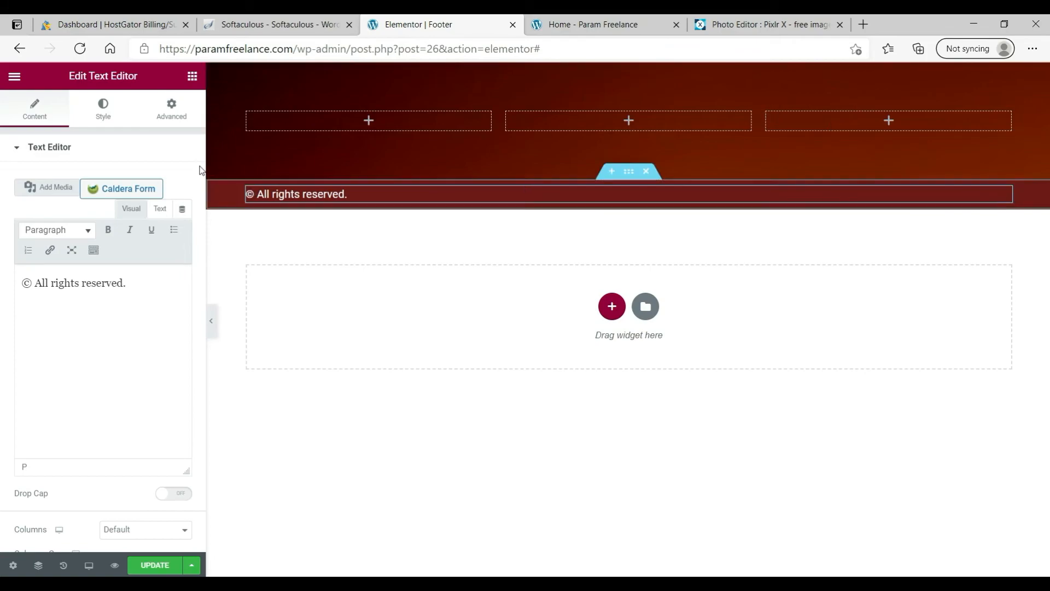
pyautogui.click(192, 77)
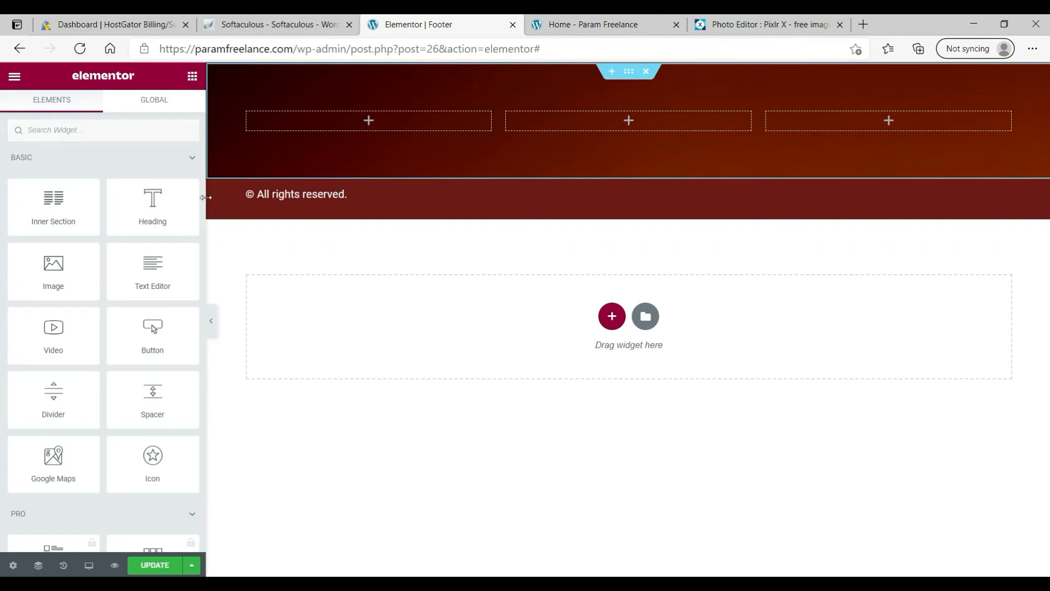
# Step: Add a heading to the first footer column titled 'About Us' with an H4 tag
pyautogui.moveTo(154, 211); pyautogui.dragTo(336, 122)
pyautogui.tripleClick(88, 217)
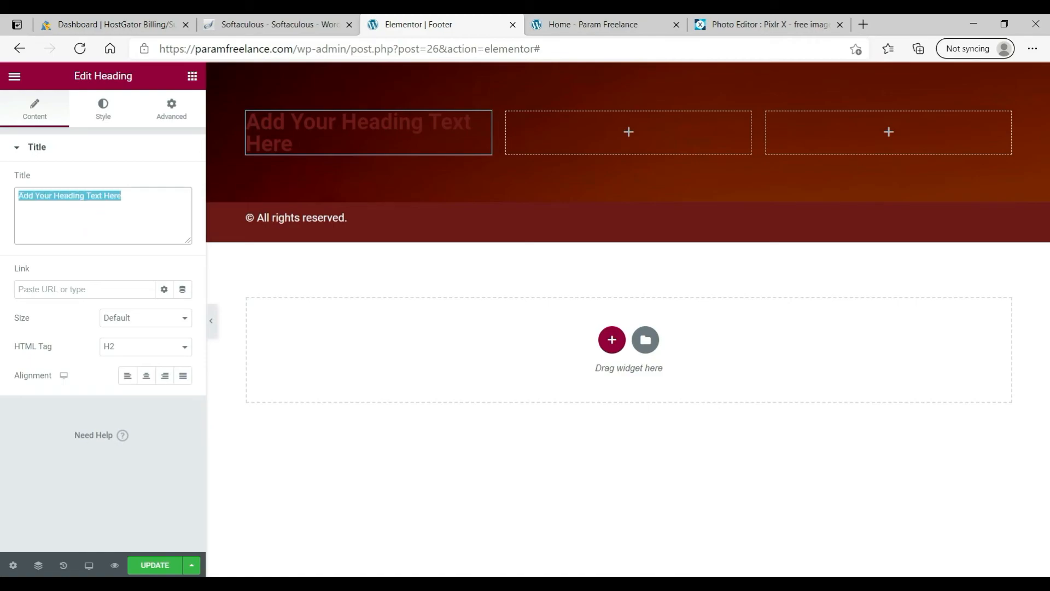
pyautogui.write('ABout')
pyautogui.press('BackSpace')
pyautogui.press('BackSpace')
pyautogui.press('BackSpace')
pyautogui.press('BackSpace')
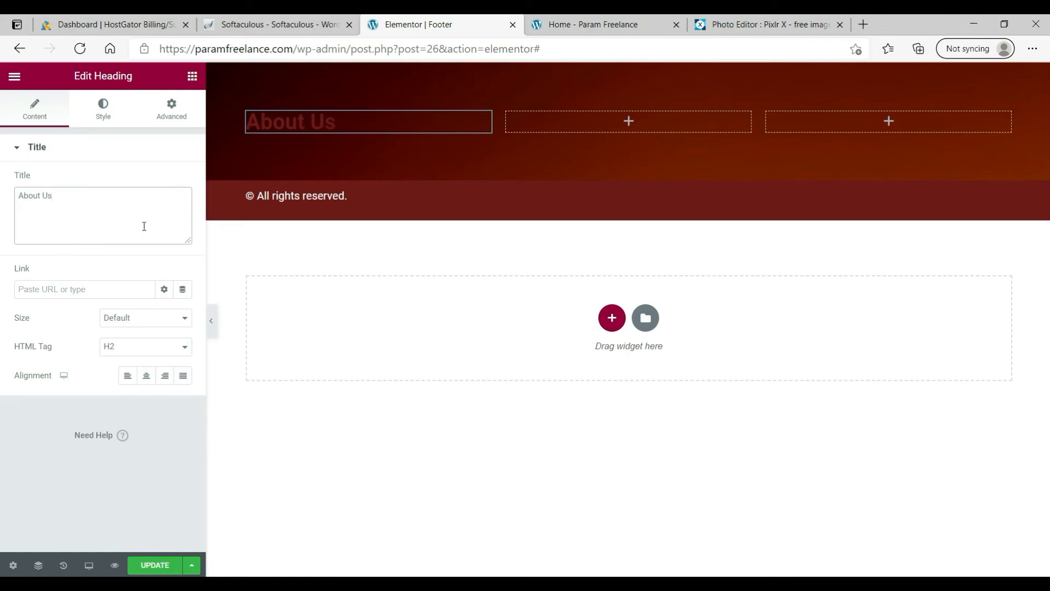
pyautogui.click(134, 346)
pyautogui.click(125, 393)
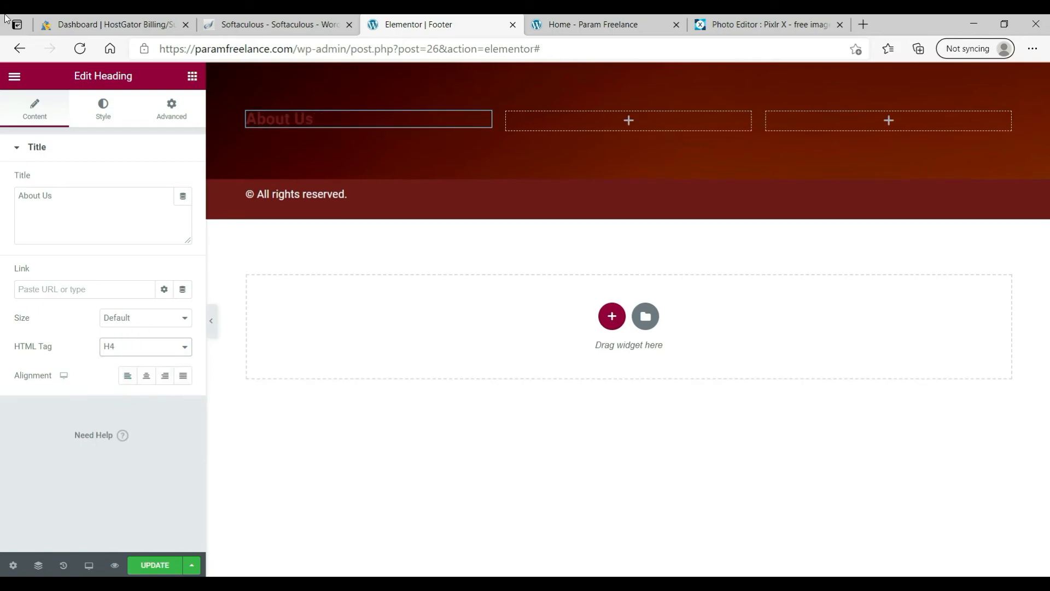
# Step: Set the About Us heading's text colour to #ffffff
pyautogui.click(106, 112)
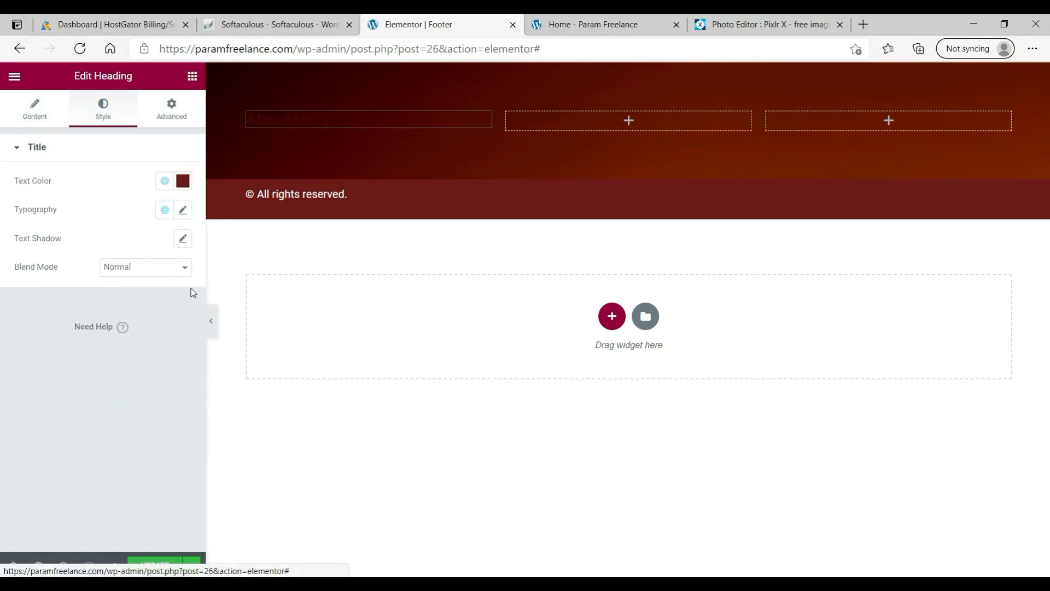
pyautogui.click(184, 183)
pyautogui.doubleClick(120, 390)
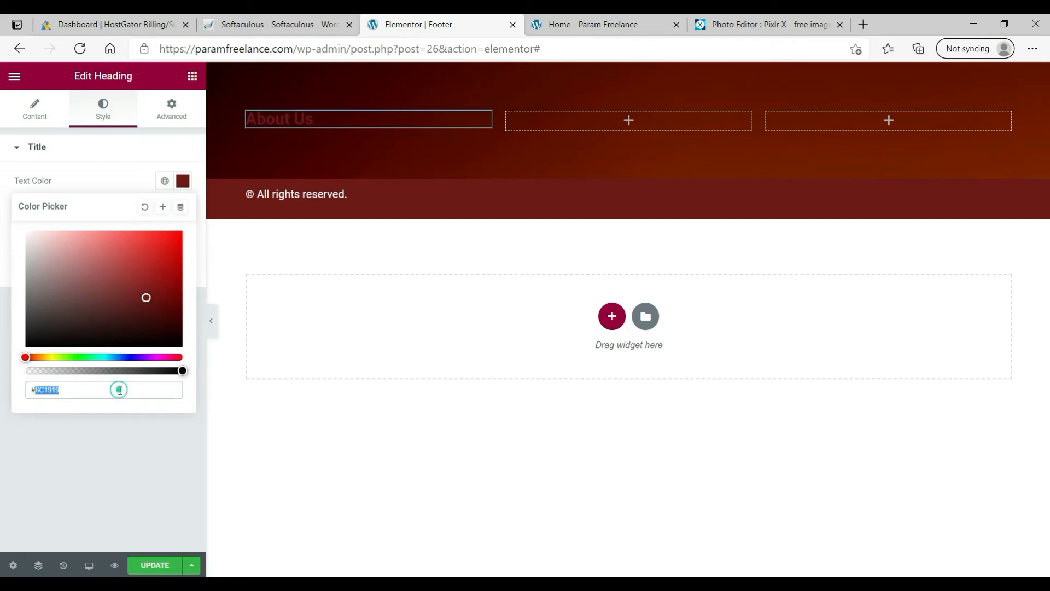
pyautogui.write('ffffff')
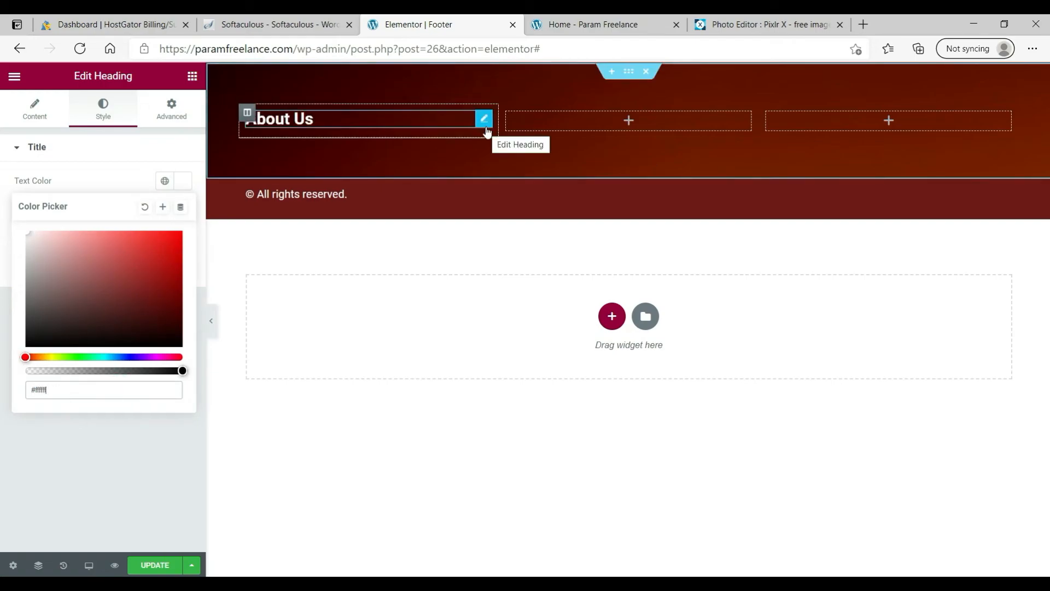
pyautogui.click(486, 129)
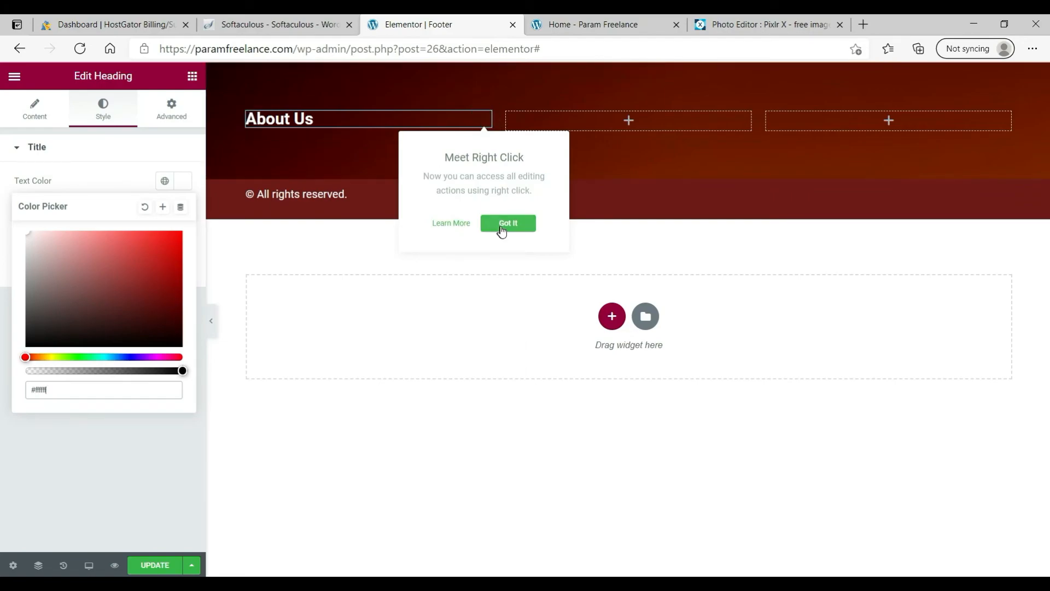
pyautogui.click(501, 229)
# Step: Duplicate the About Us heading into the middle and right-hand footer columns
pyautogui.click(484, 123)
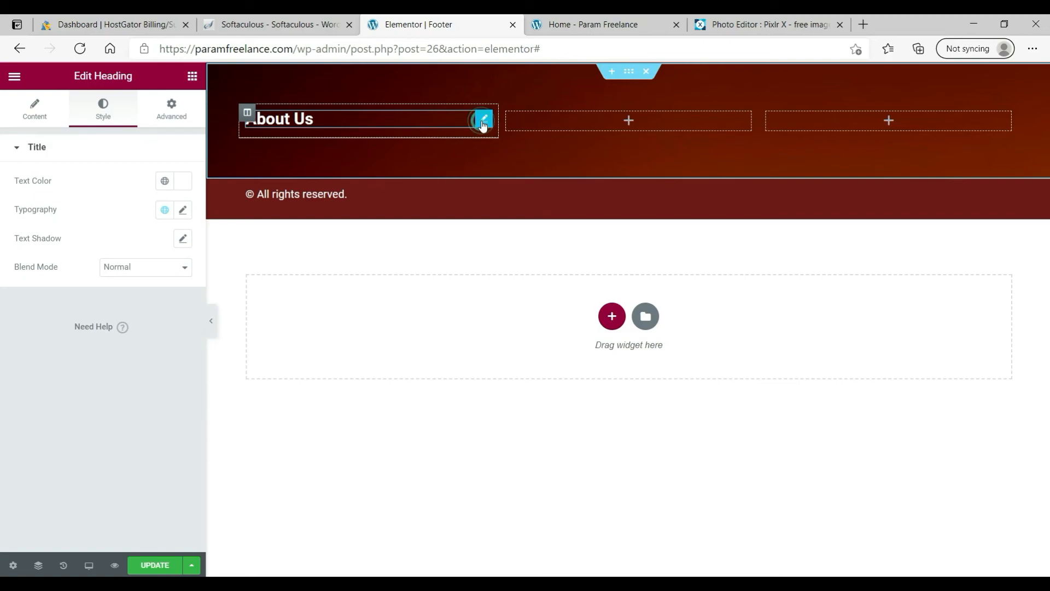
pyautogui.rightClick(484, 124)
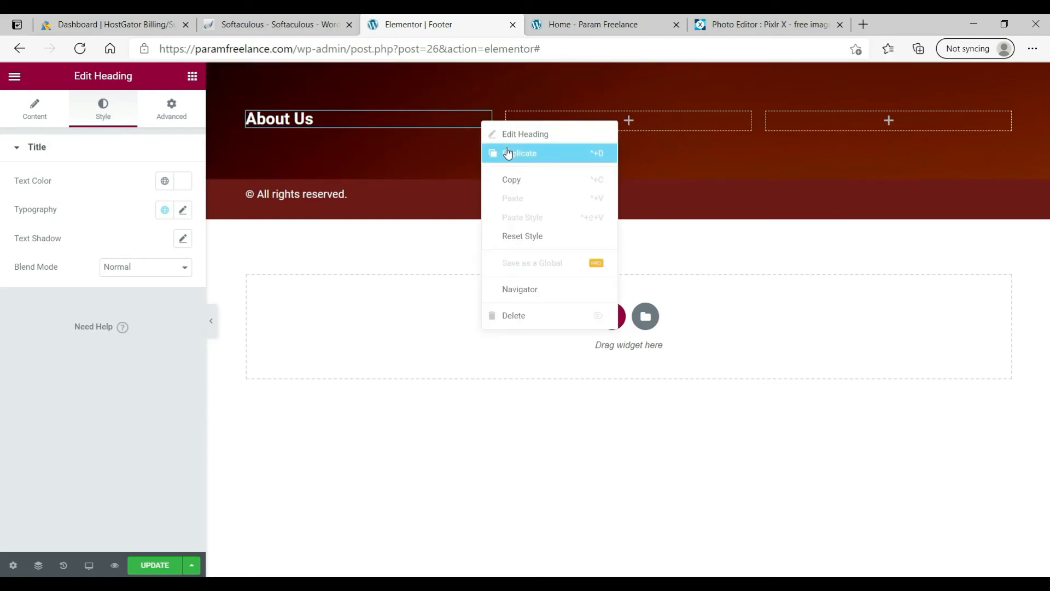
pyautogui.click(507, 153)
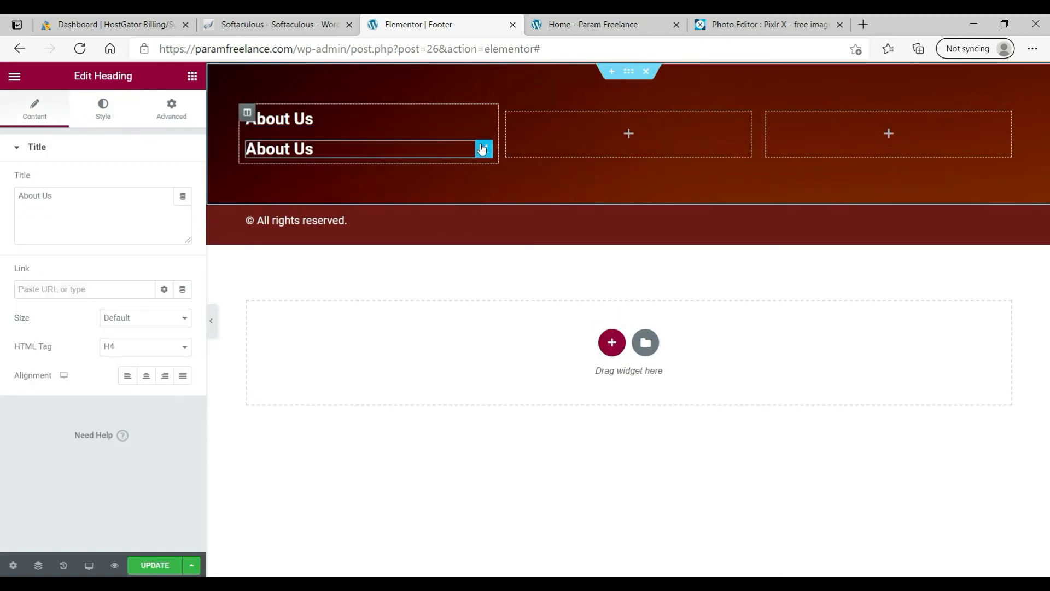
pyautogui.click(481, 148)
pyautogui.moveTo(482, 148); pyautogui.dragTo(588, 135)
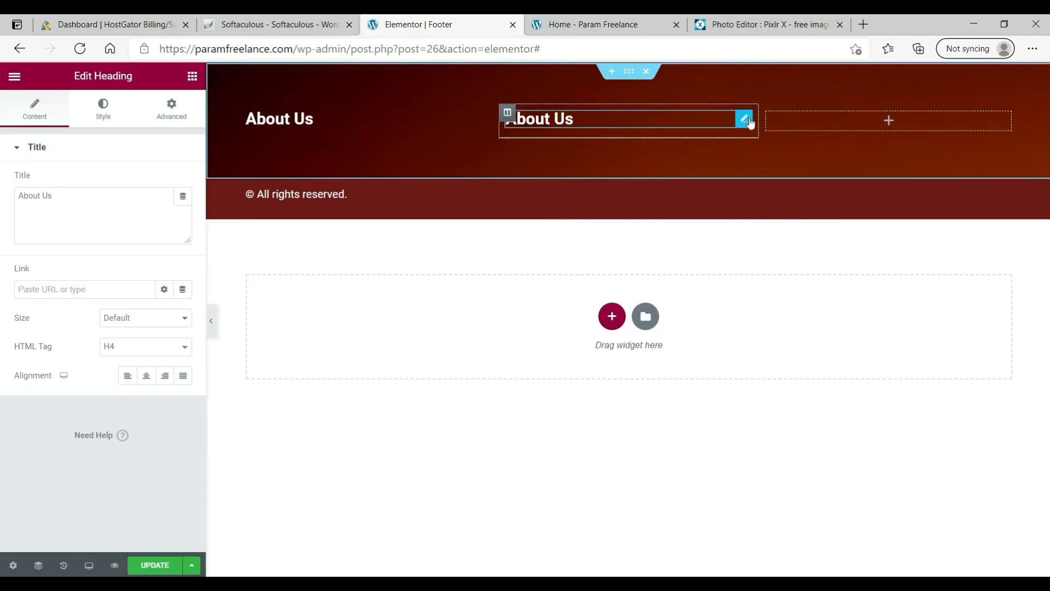
pyautogui.rightClick(745, 118)
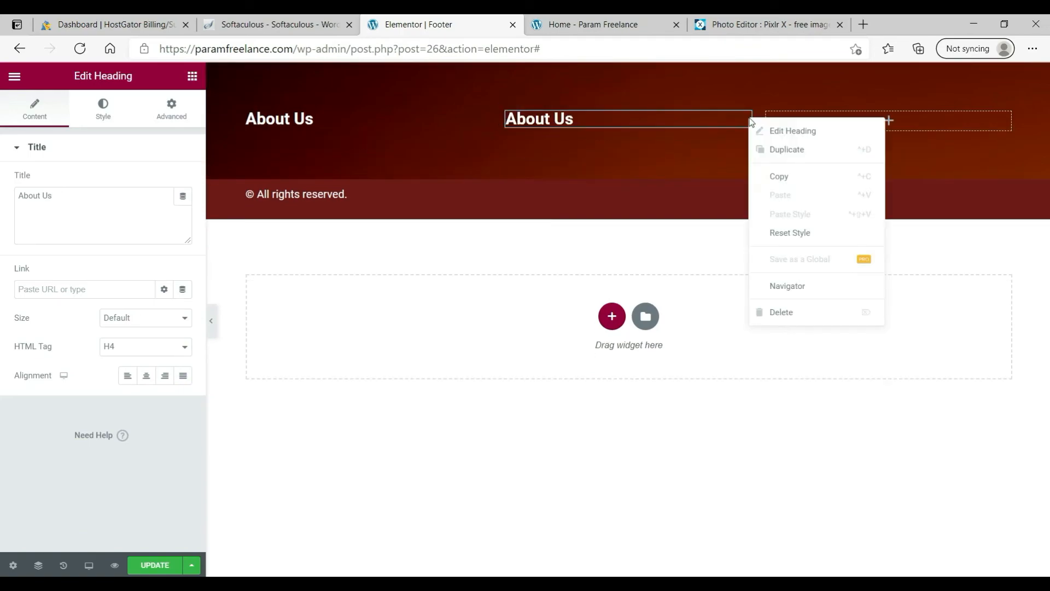
pyautogui.click(777, 153)
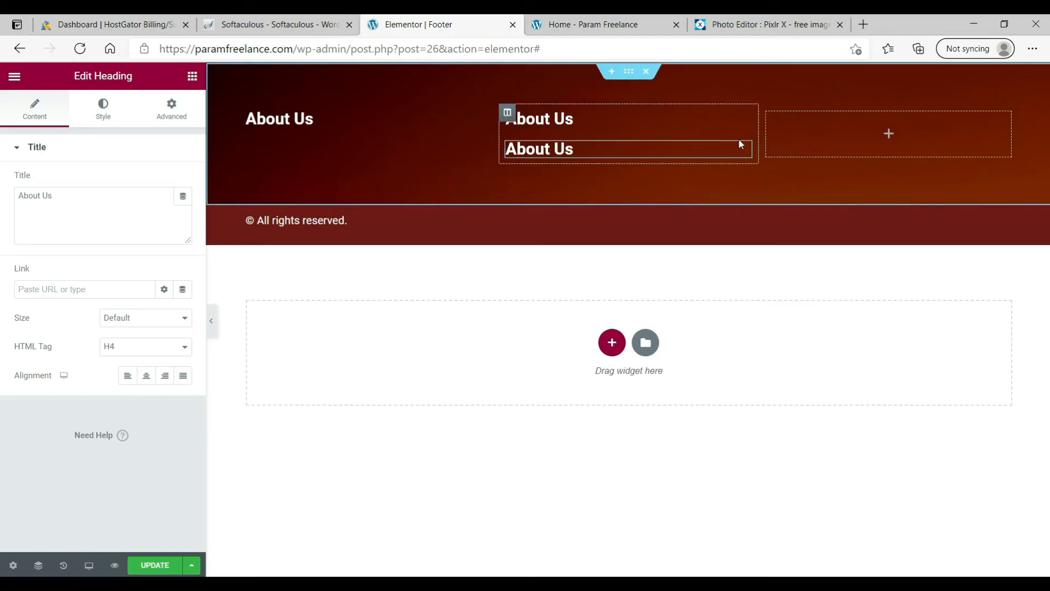
pyautogui.moveTo(748, 149); pyautogui.dragTo(886, 134)
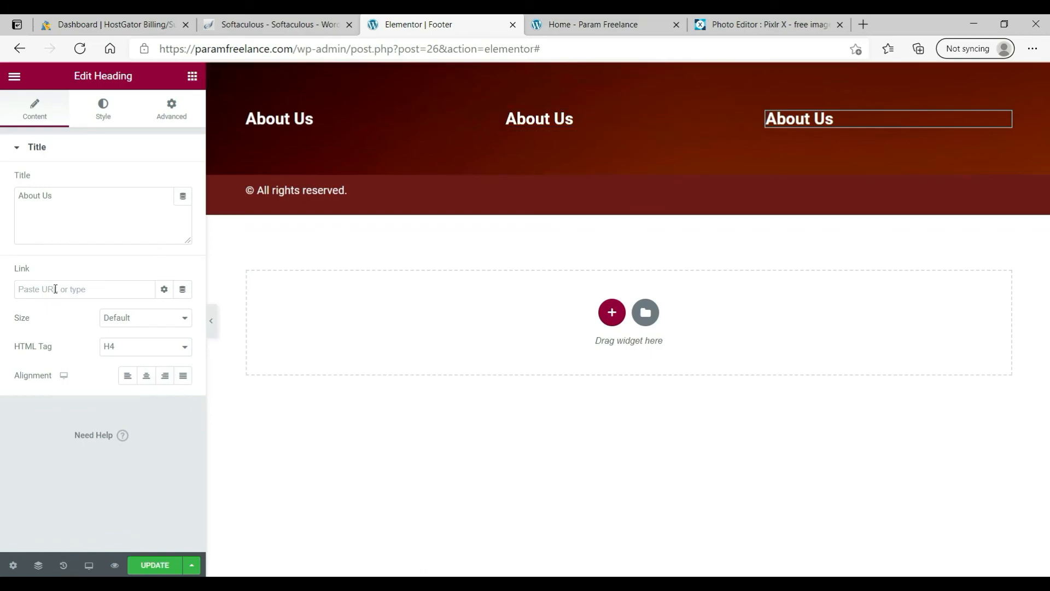
# Step: Retitle the middle heading 'Services' and the right-hand heading 'Contact Us'
pyautogui.tripleClick(80, 198)
pyautogui.write('Ser')
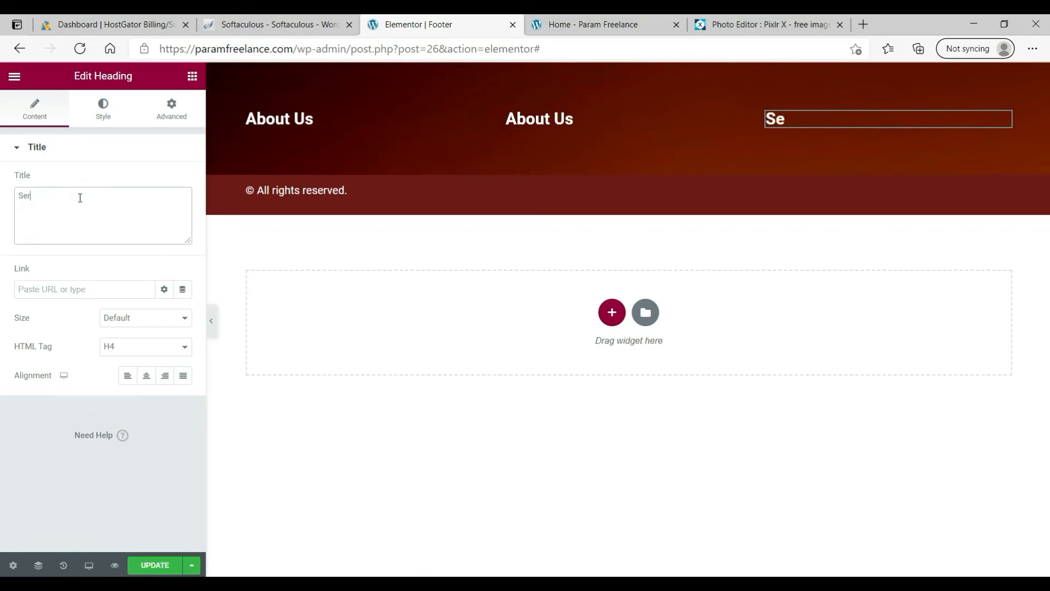
pyautogui.write('vices')
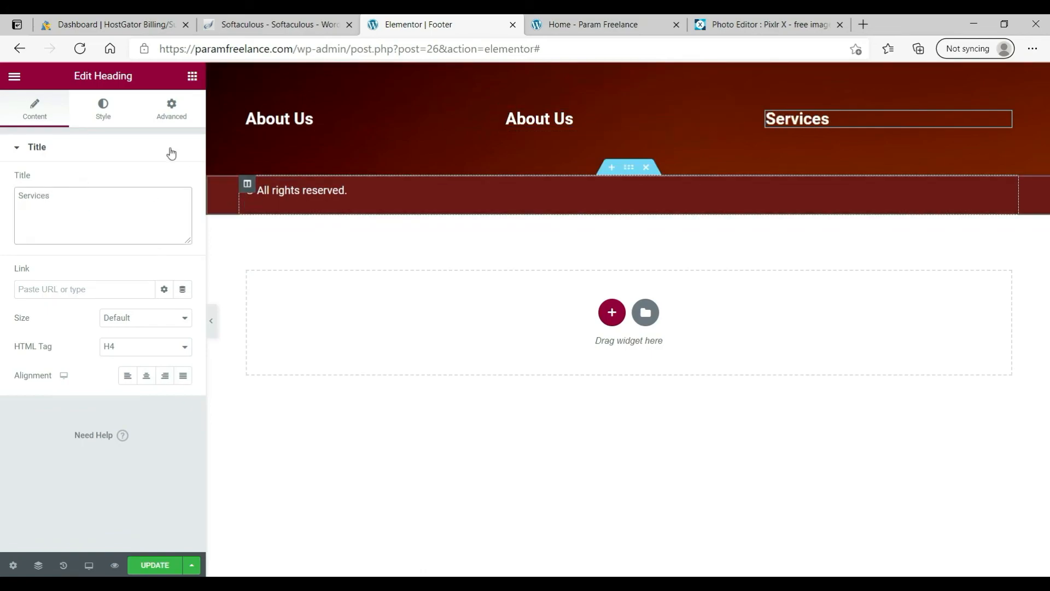
pyautogui.click(547, 123)
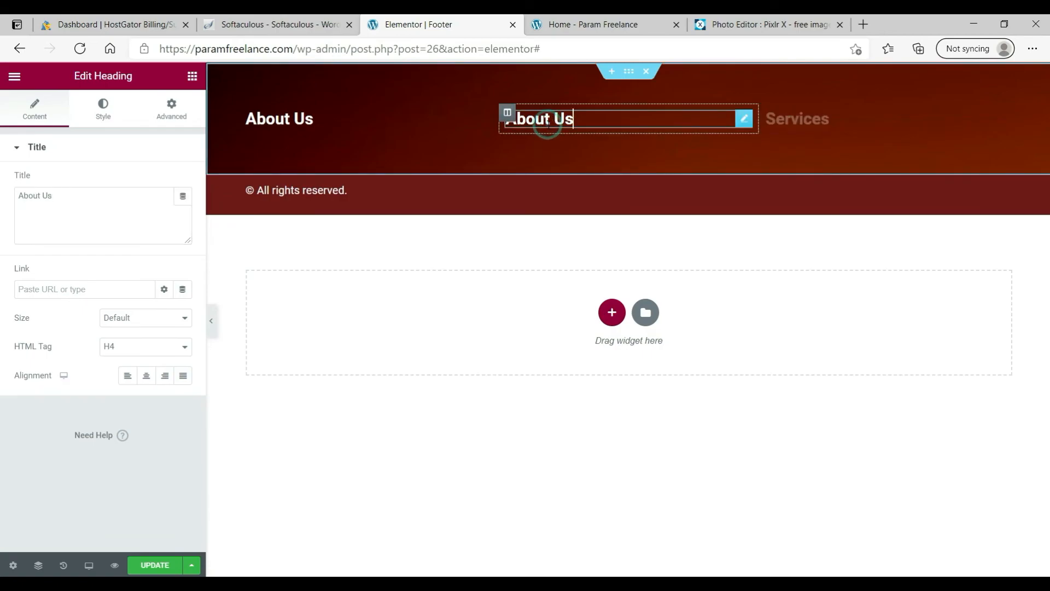
pyautogui.tripleClick(90, 206)
pyautogui.write('Se')
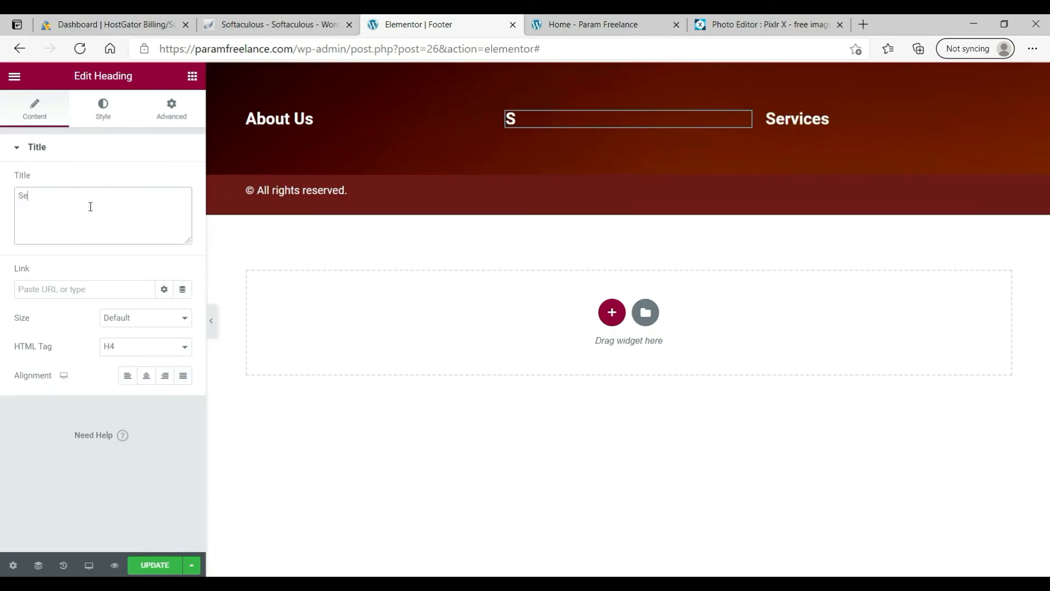
pyautogui.write('rvices')
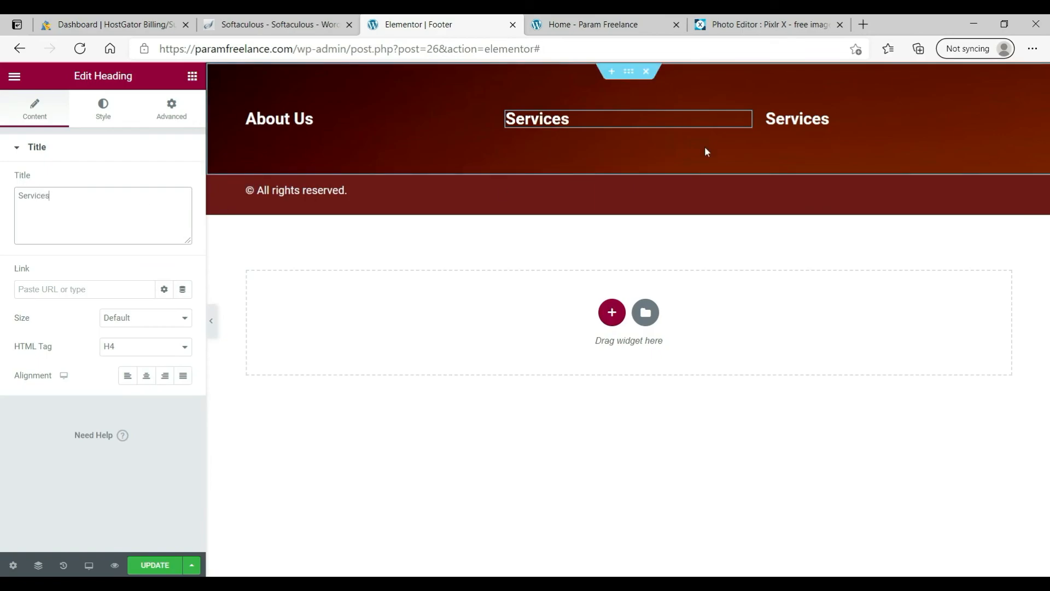
pyautogui.click(788, 118)
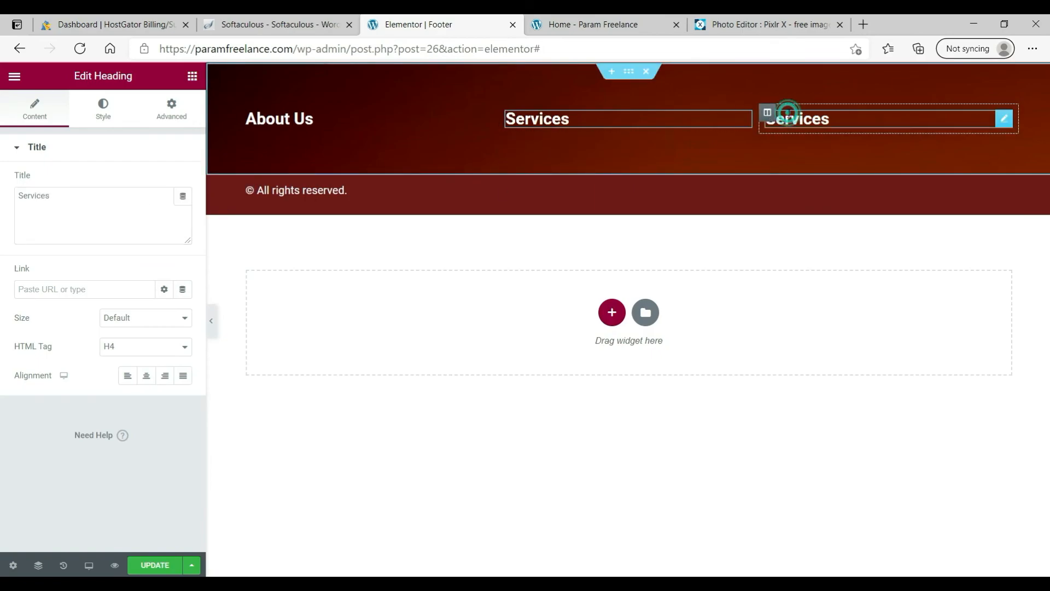
pyautogui.doubleClick(73, 198)
pyautogui.write('Contact Us')
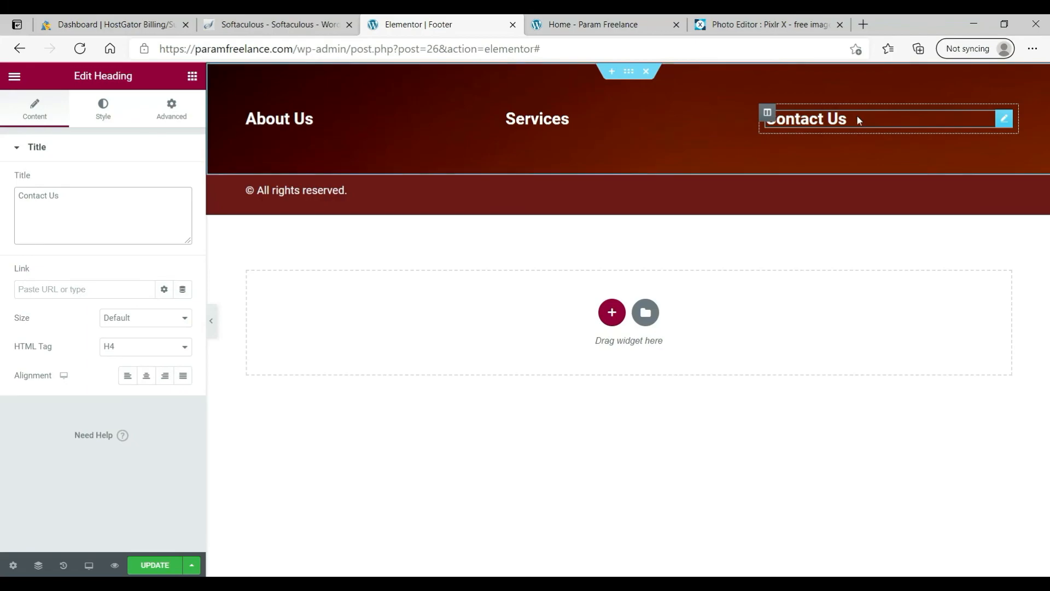
# Step: Add a Text Editor widget under Contact Us and paste in the address, email and WhatsApp details
pyautogui.click(192, 77)
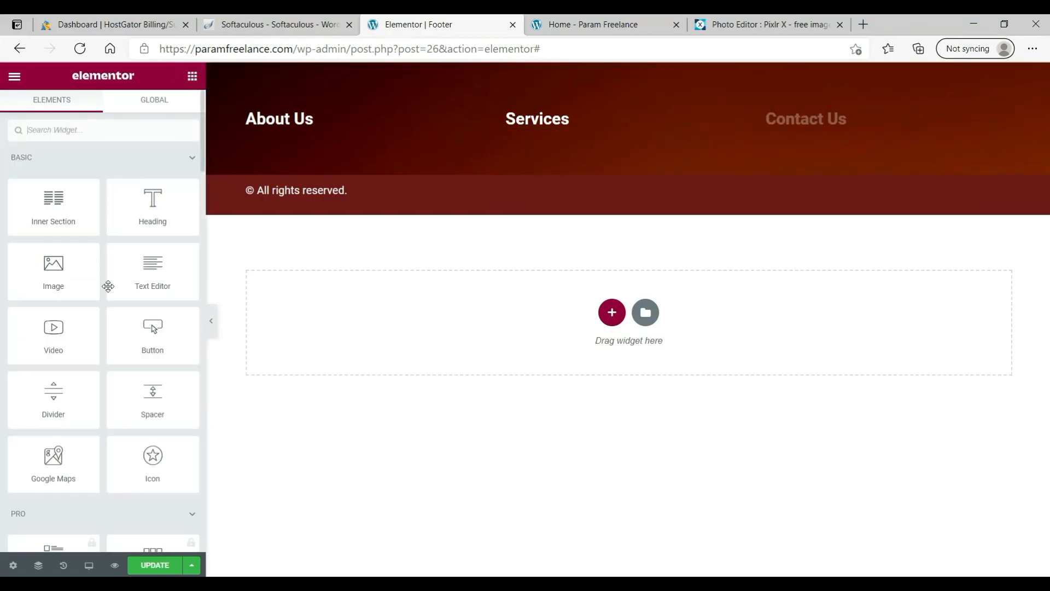
pyautogui.moveTo(145, 276); pyautogui.dragTo(822, 123)
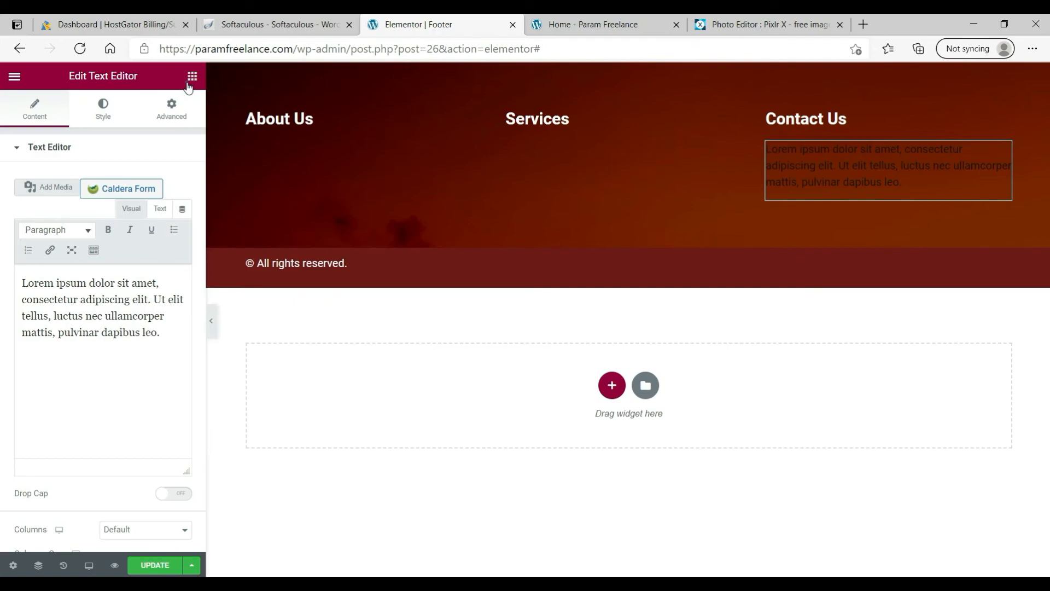
pyautogui.click(192, 76)
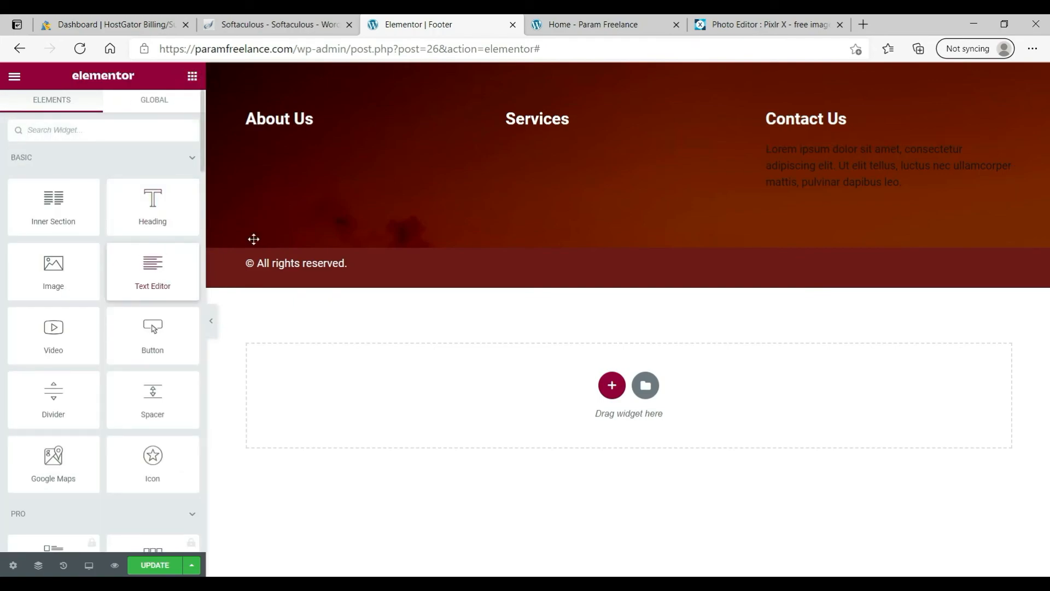
pyautogui.click(856, 178)
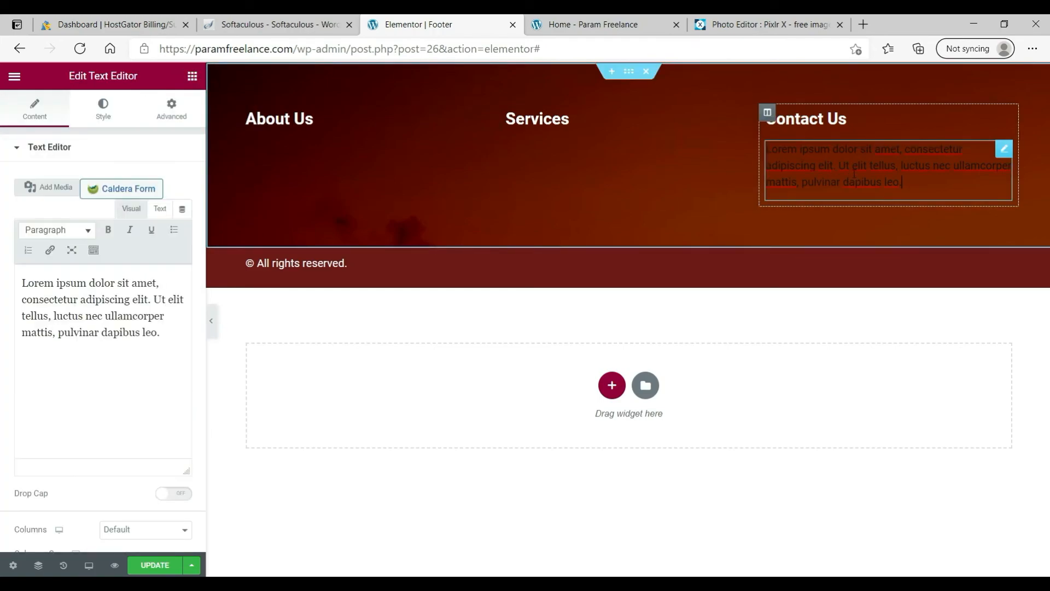
pyautogui.click(122, 353)
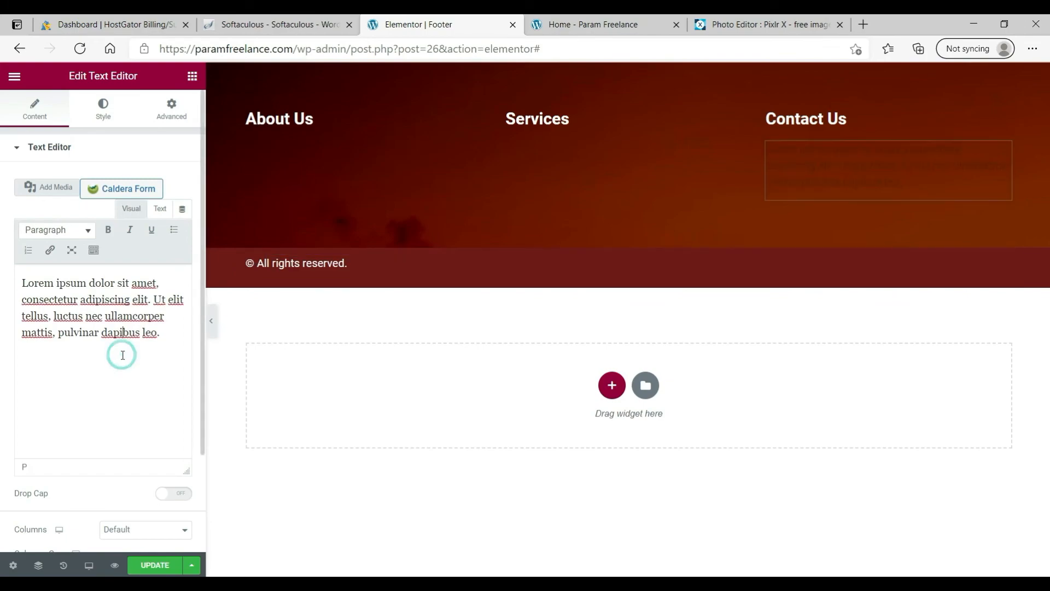
pyautogui.hotkey('ctrl', 'a')
pyautogui.hotkey('ctrl', 'v')
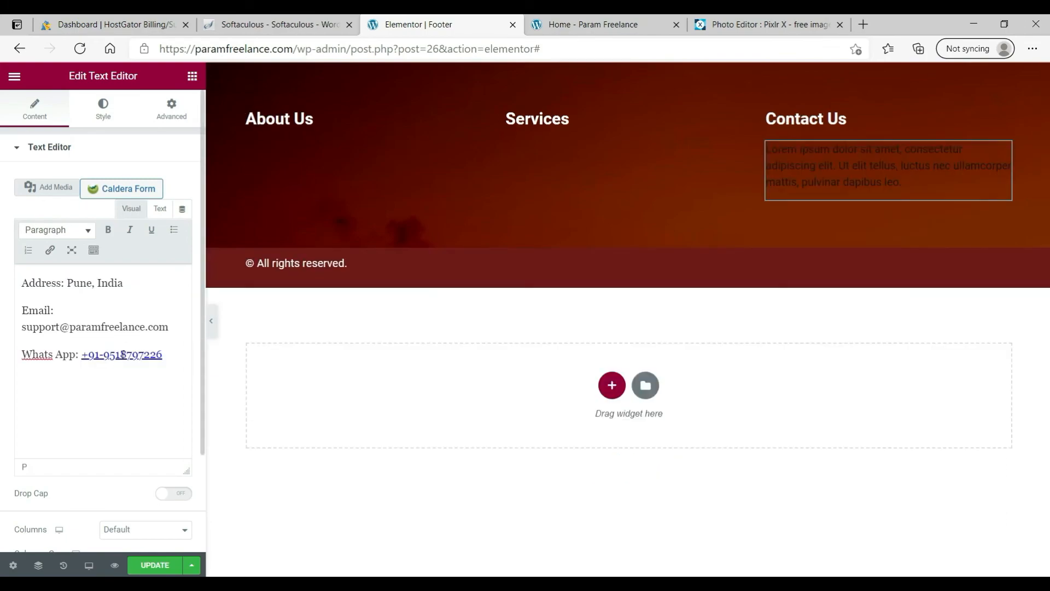
# Step: Set the Contact Us text colour to white (#ffff)
pyautogui.click(107, 108)
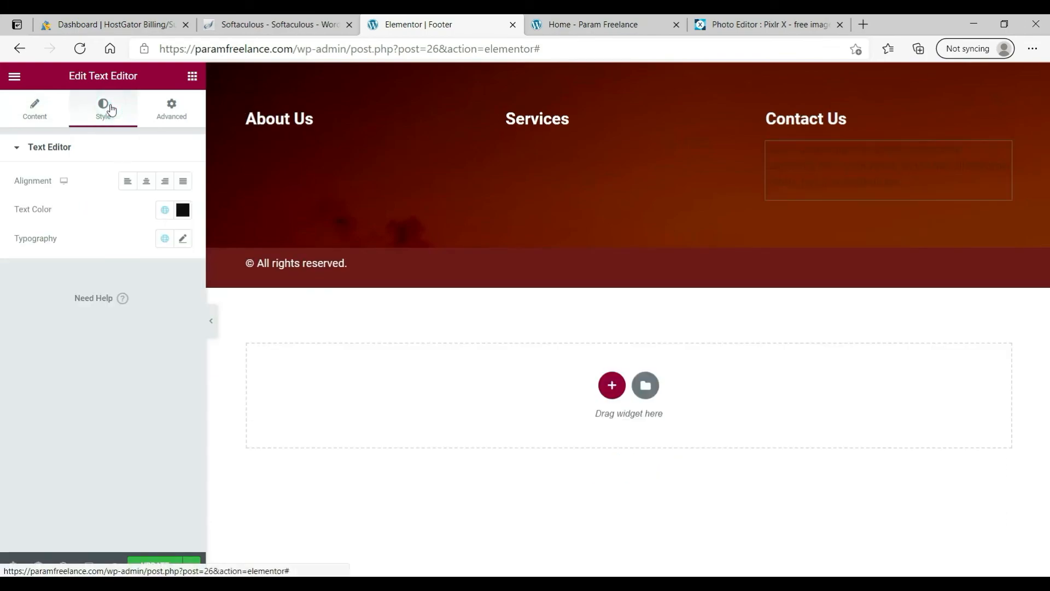
pyautogui.click(183, 211)
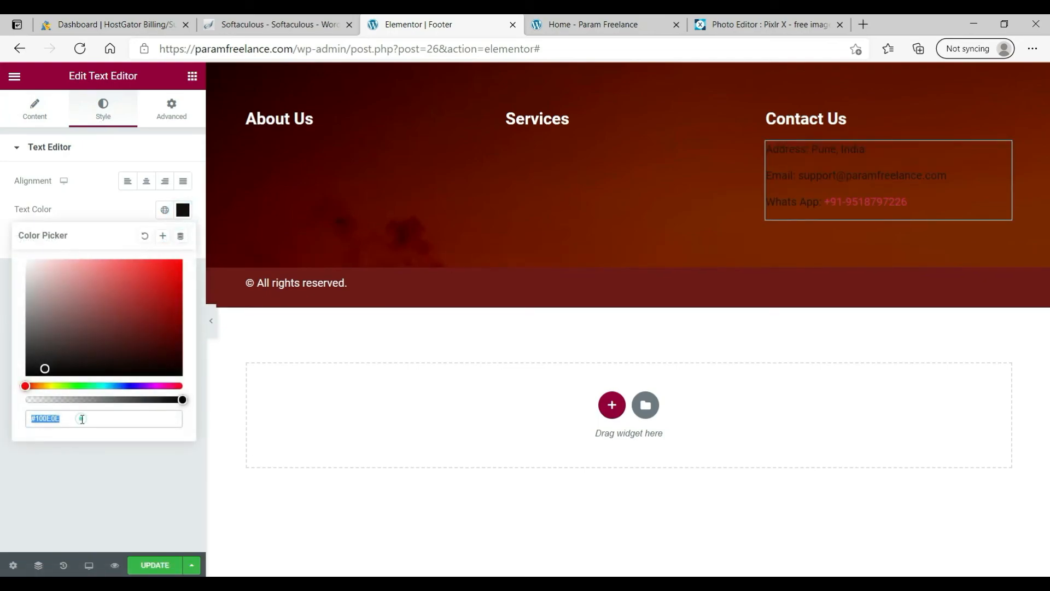
pyautogui.write('#ffffff')
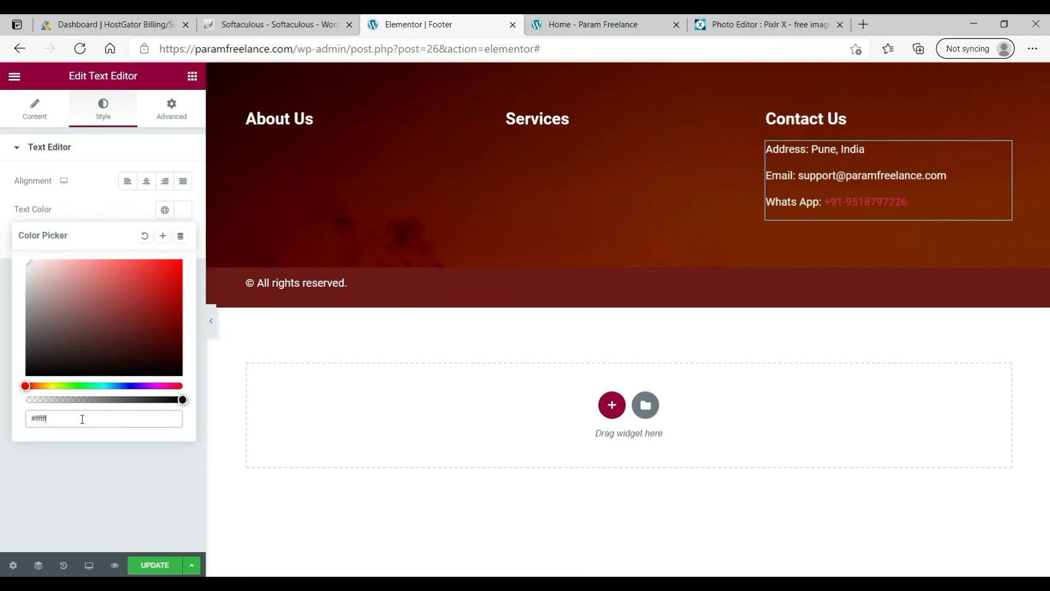
pyautogui.click(87, 471)
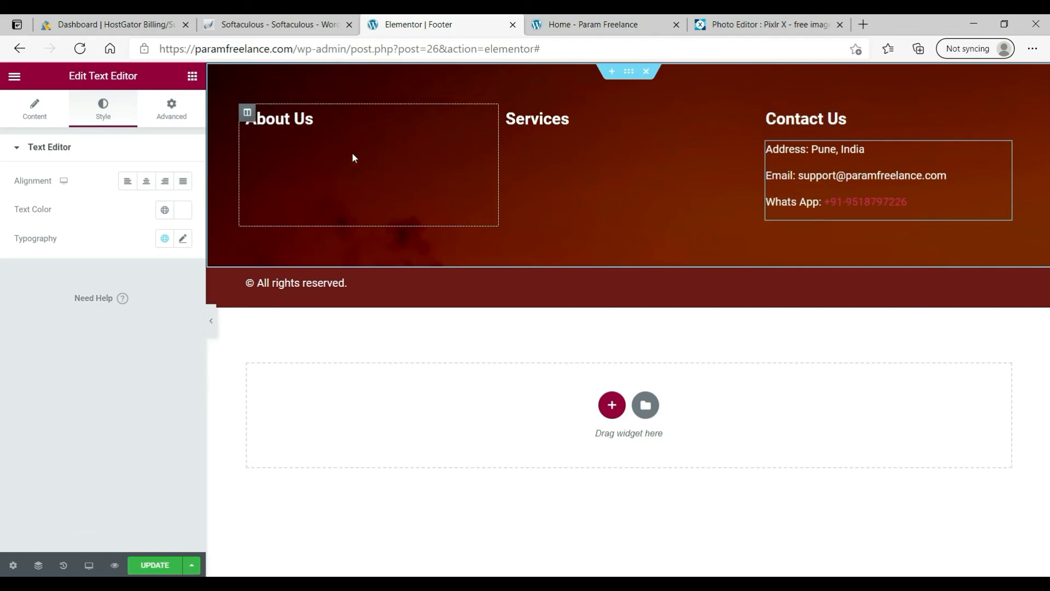
# Step: Add a Text Editor widget under About Us and paste the description over the Lorem text
pyautogui.click(192, 75)
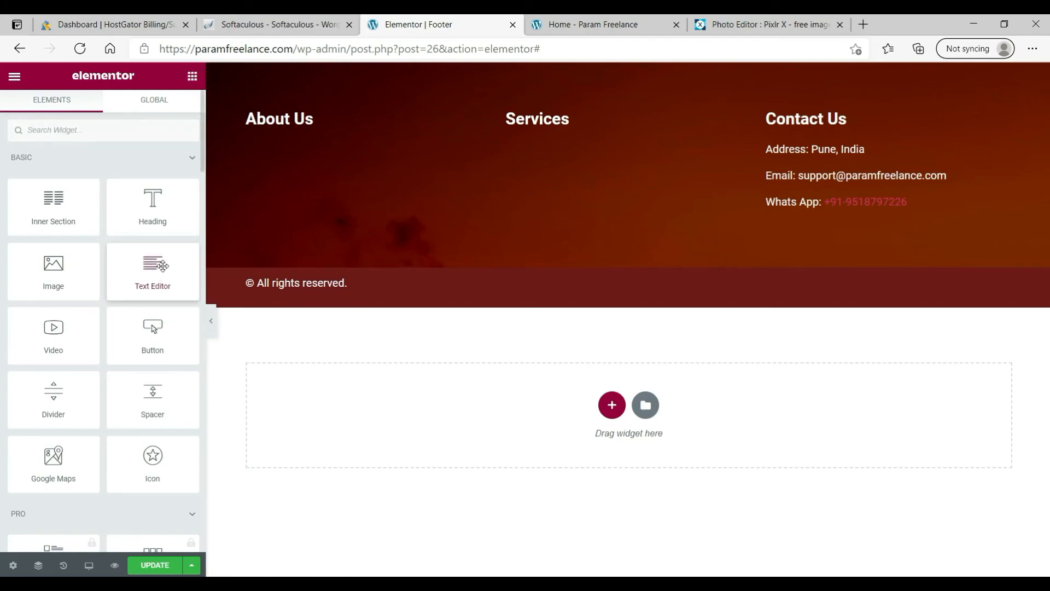
pyautogui.moveTo(163, 266); pyautogui.dragTo(282, 121)
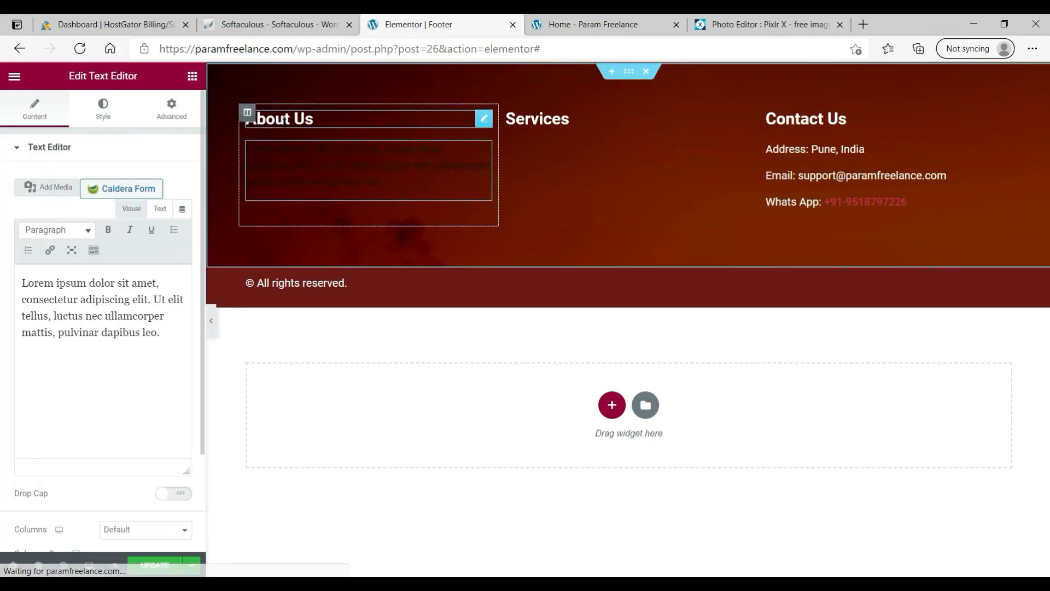
pyautogui.click(73, 356)
pyautogui.hotkey('ctrl', 'a')
pyautogui.write('We specialize in Custom Web Applications, Custom Wordpress Responsive Websites, Mobile Websites, Re-design Existing Website, Responsive HTML Websites.  Completed more than 1200 websites.  Working as a freelance for more than 9 years.')
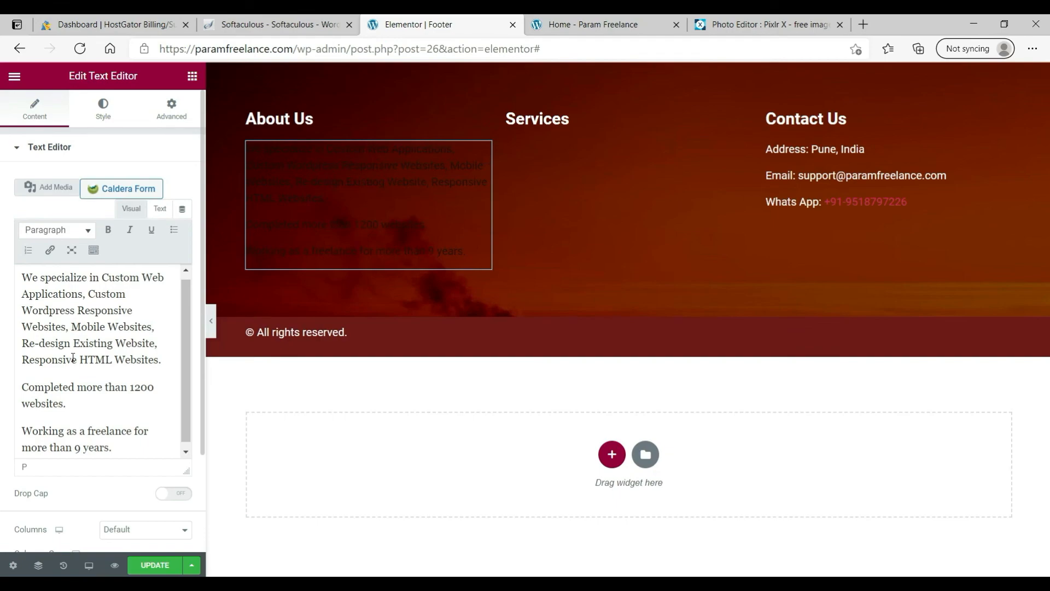
# Step: Set the About Us text colour to white (#fff)
pyautogui.click(102, 109)
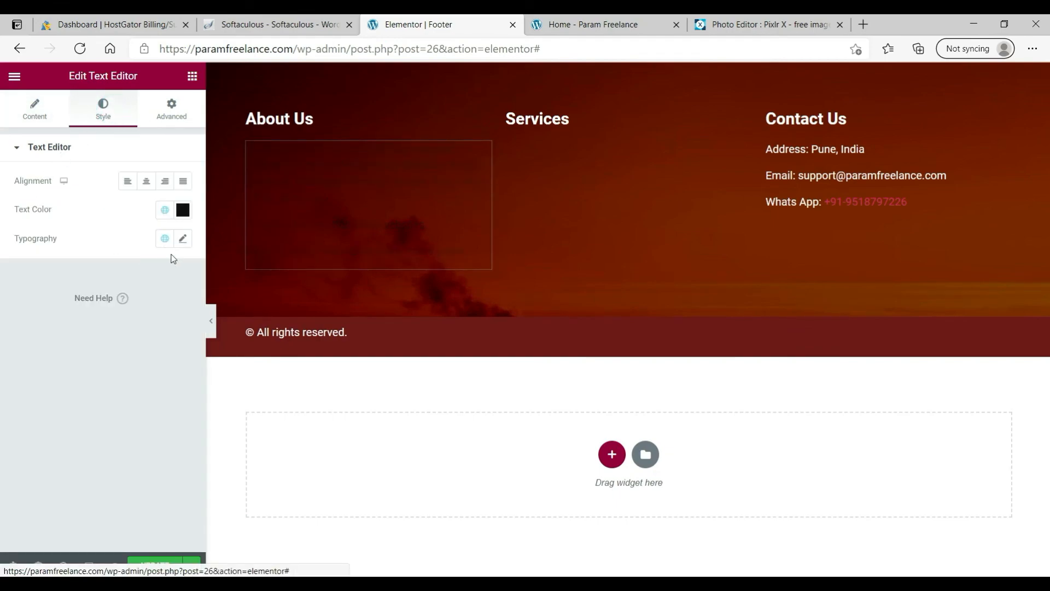
pyautogui.click(182, 209)
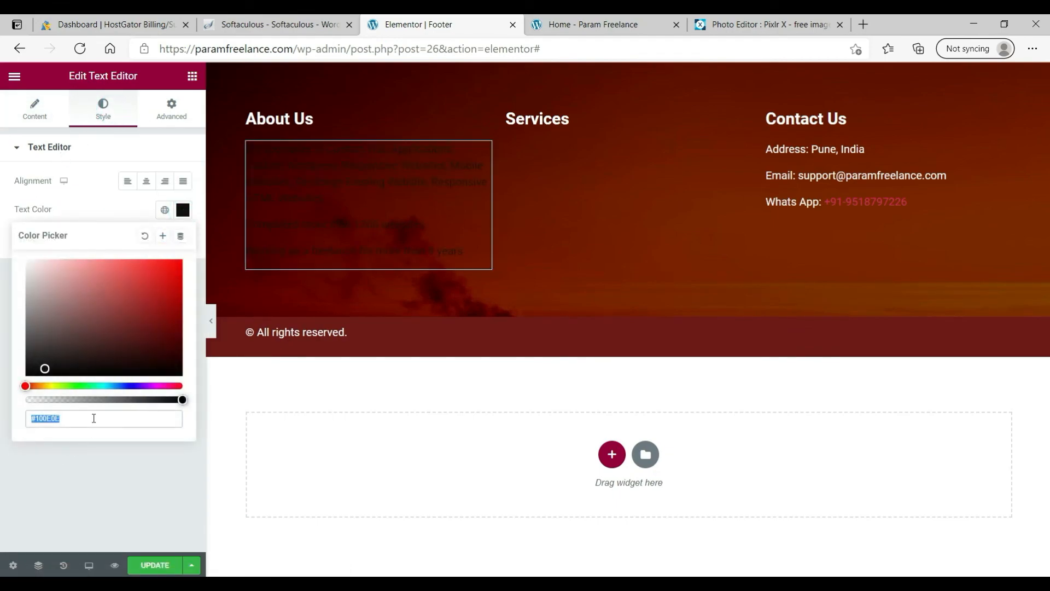
pyautogui.write('#ffffff')
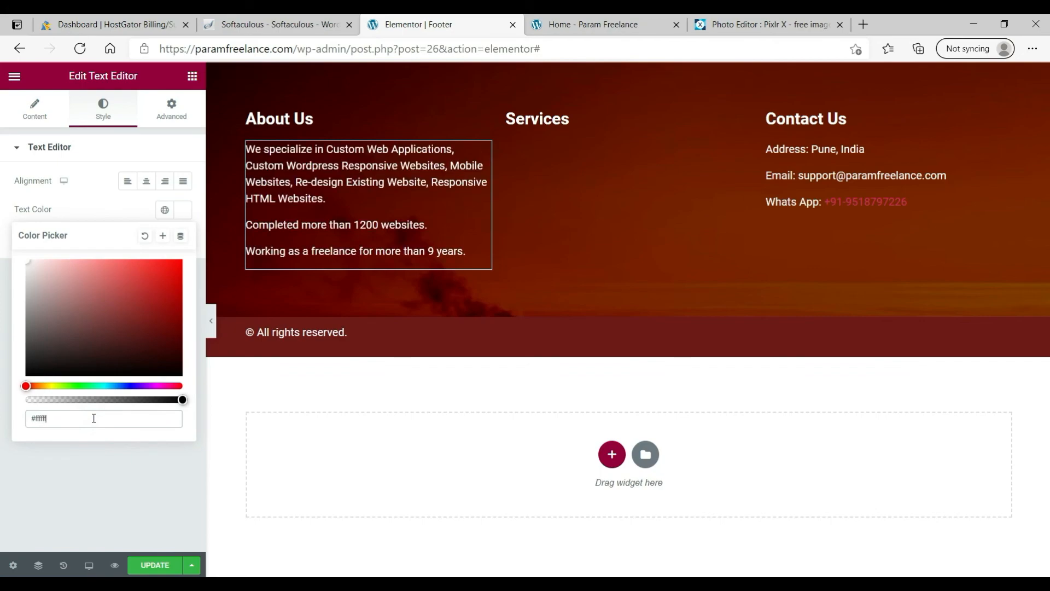
pyautogui.click(55, 504)
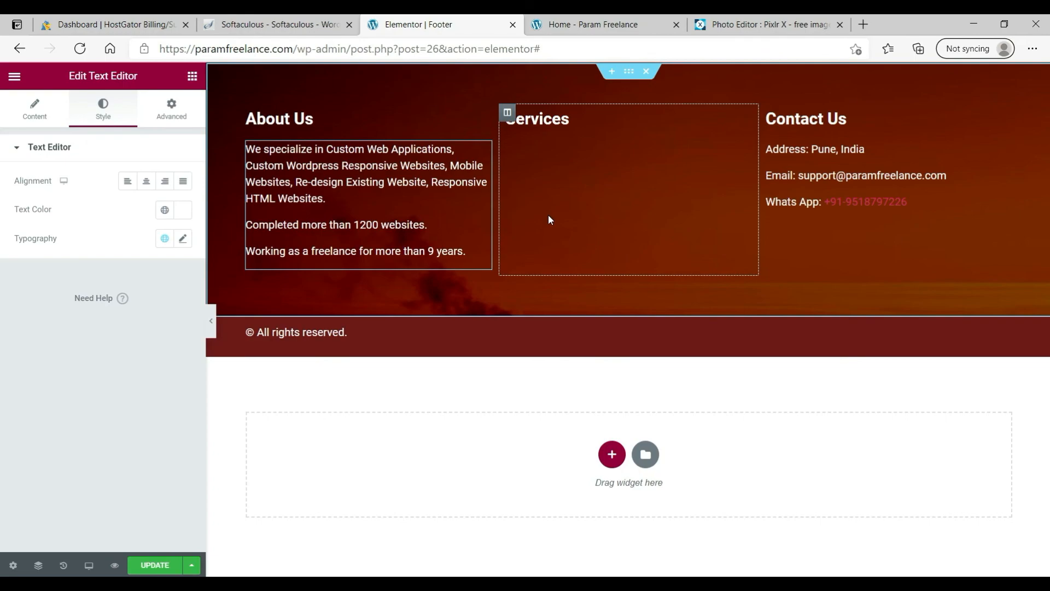
pyautogui.click(113, 437)
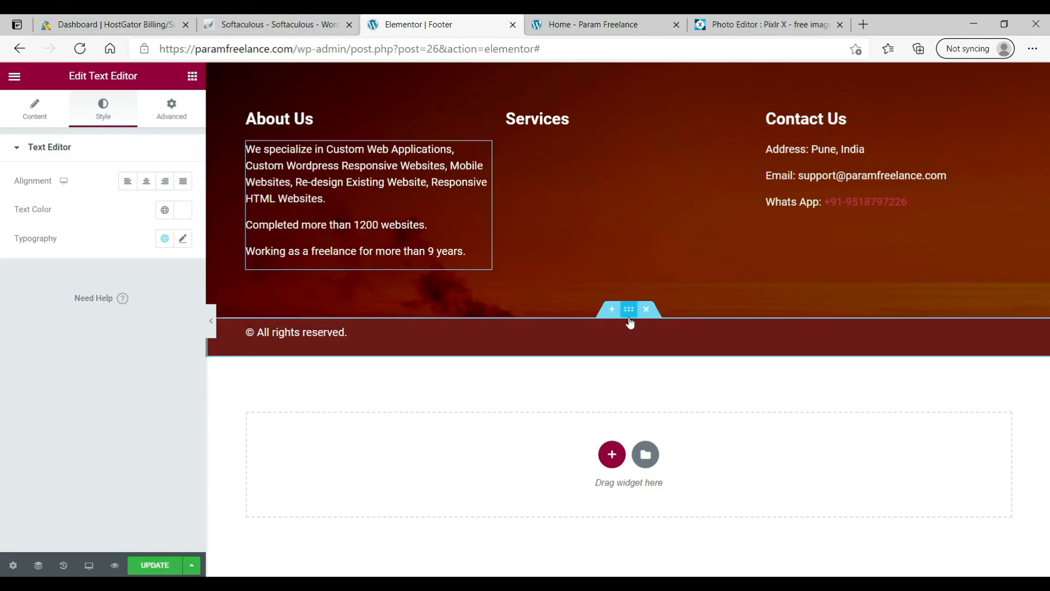
# Step: Give the copyright bar section a solid border type
pyautogui.click(629, 317)
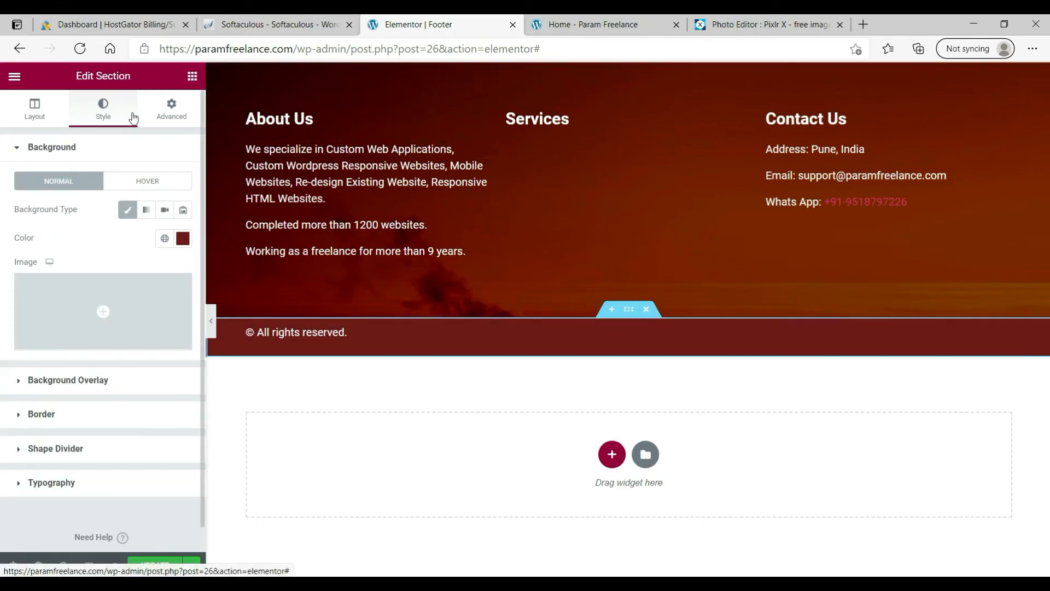
pyautogui.click(69, 149)
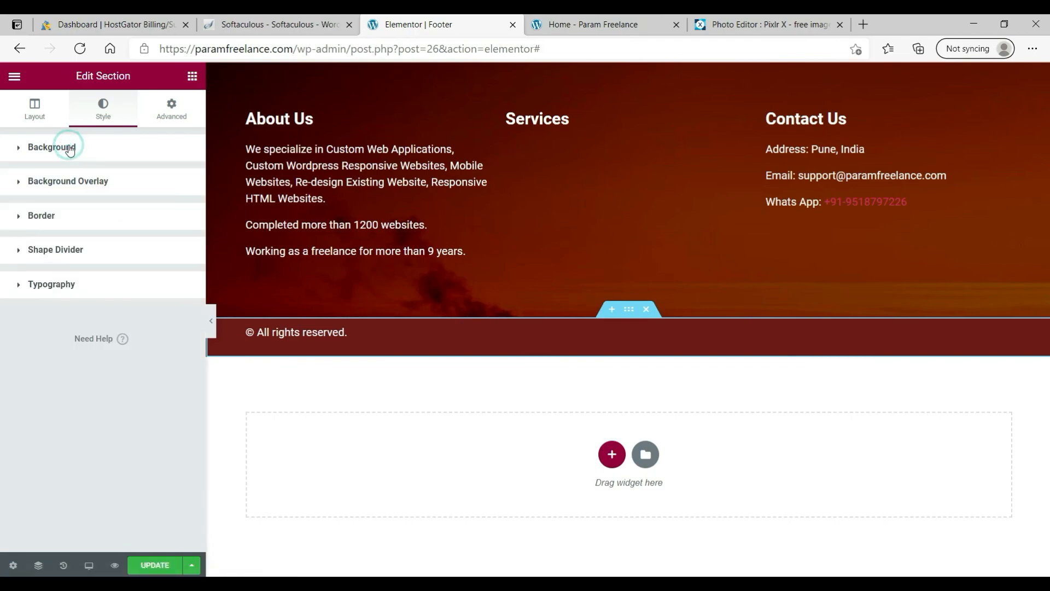
pyautogui.click(81, 218)
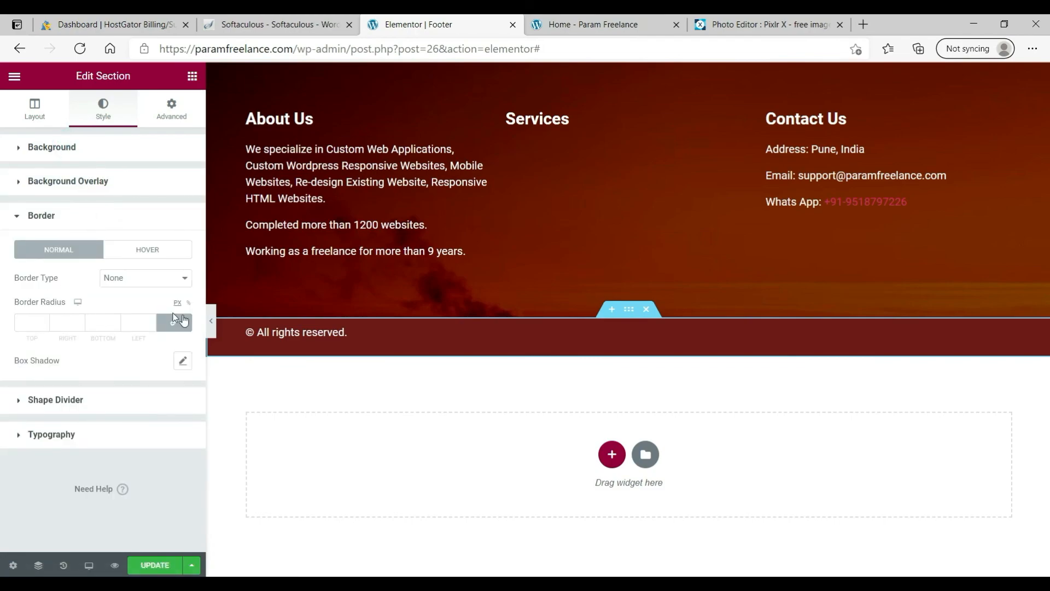
pyautogui.click(171, 328)
pyautogui.click(127, 282)
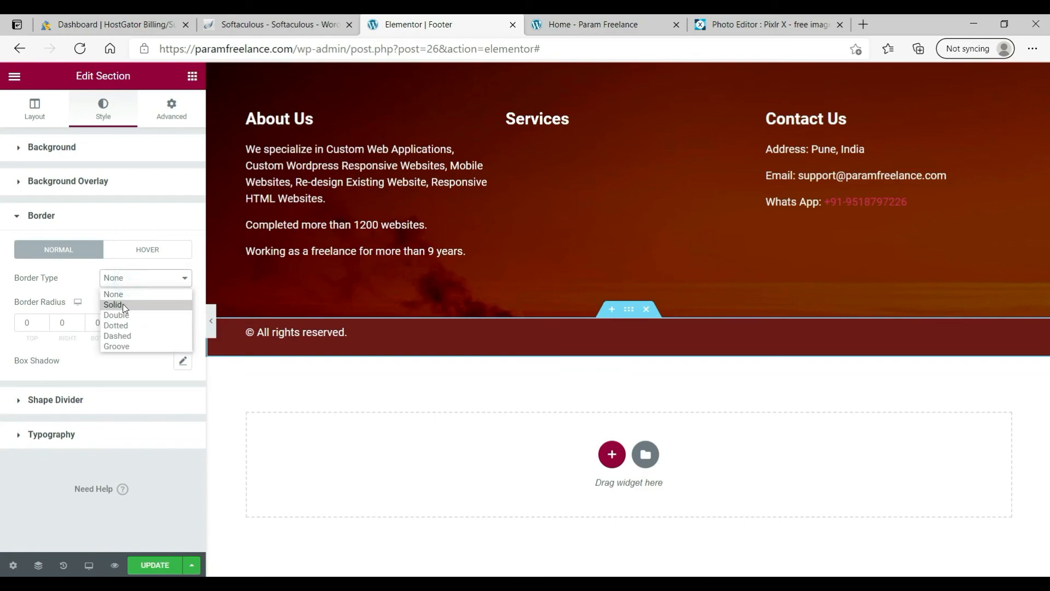
pyautogui.click(122, 302)
# Step: Set the border widths to 1 on top and 0 on the right, bottom and left
pyautogui.click(28, 319)
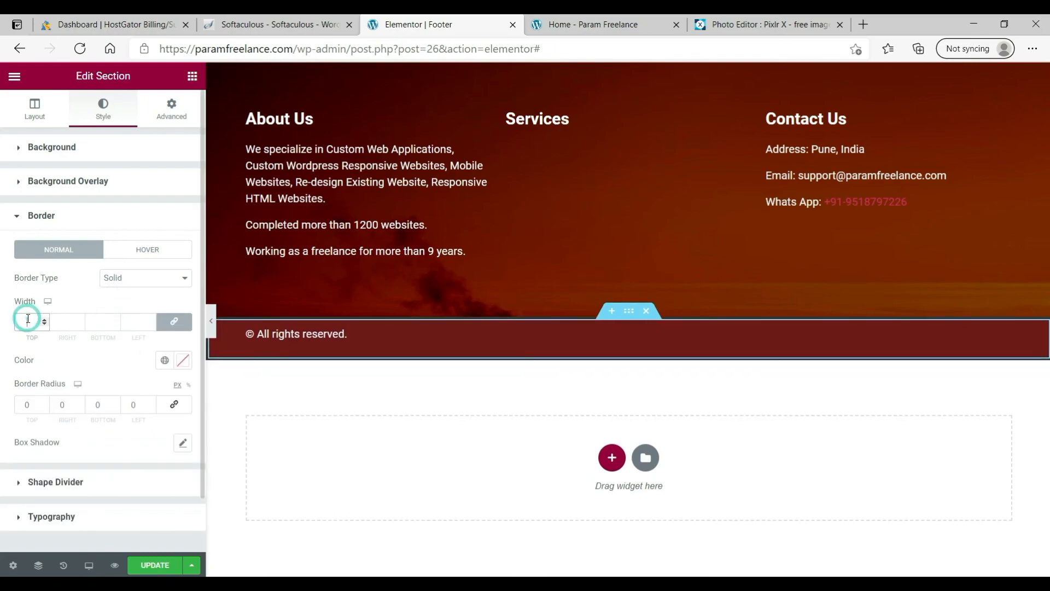
pyautogui.write('1')
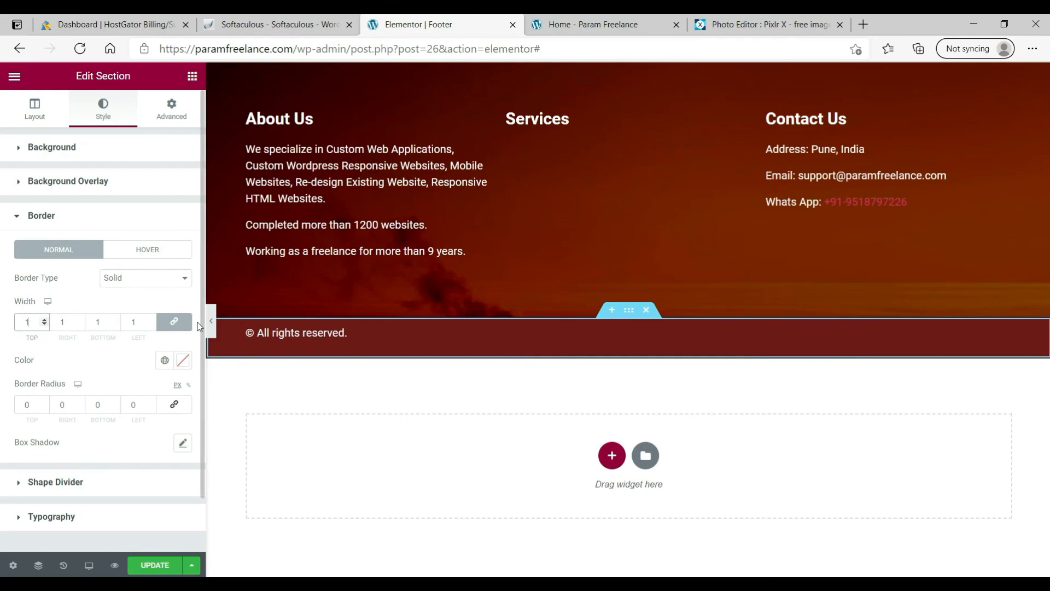
pyautogui.click(174, 322)
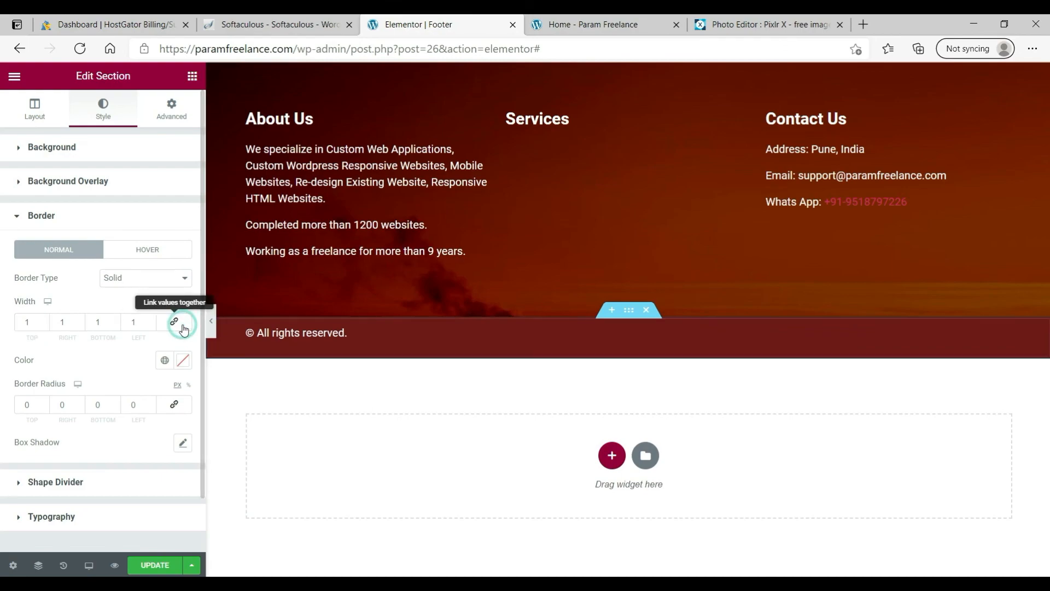
pyautogui.click(63, 324)
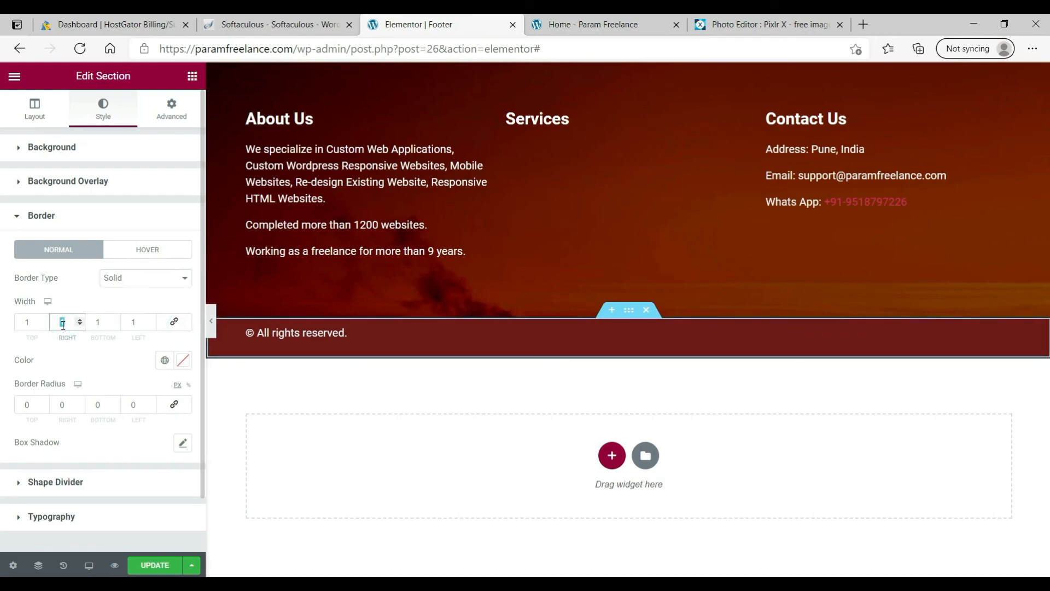
pyautogui.write('0')
pyautogui.click(97, 323)
pyautogui.write('0')
pyautogui.click(133, 322)
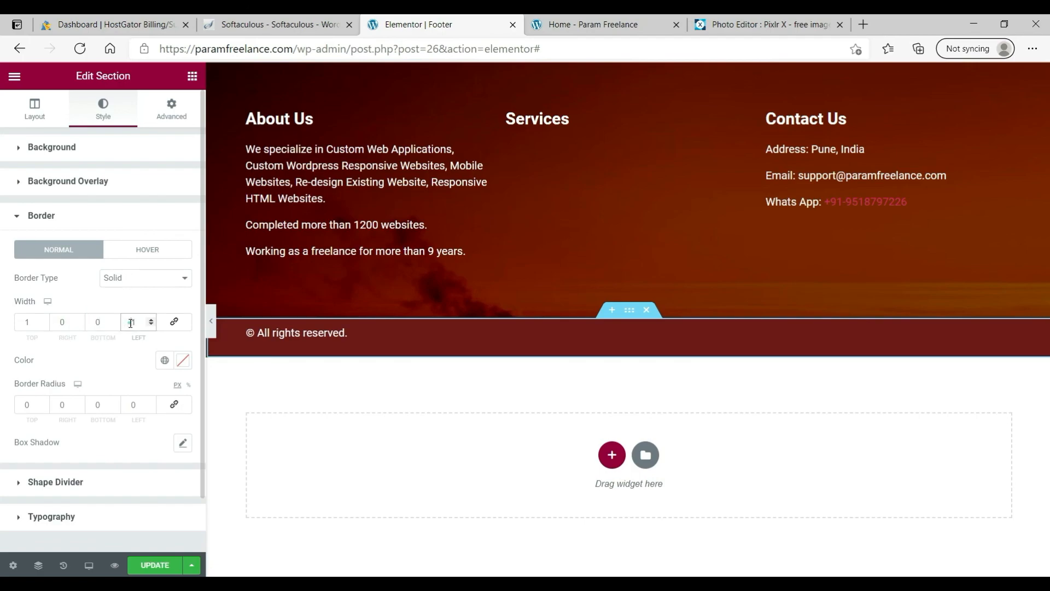
pyautogui.write('0')
# Step: Make the border colour near-white and save the footer changes with UPDATE
pyautogui.click(182, 360)
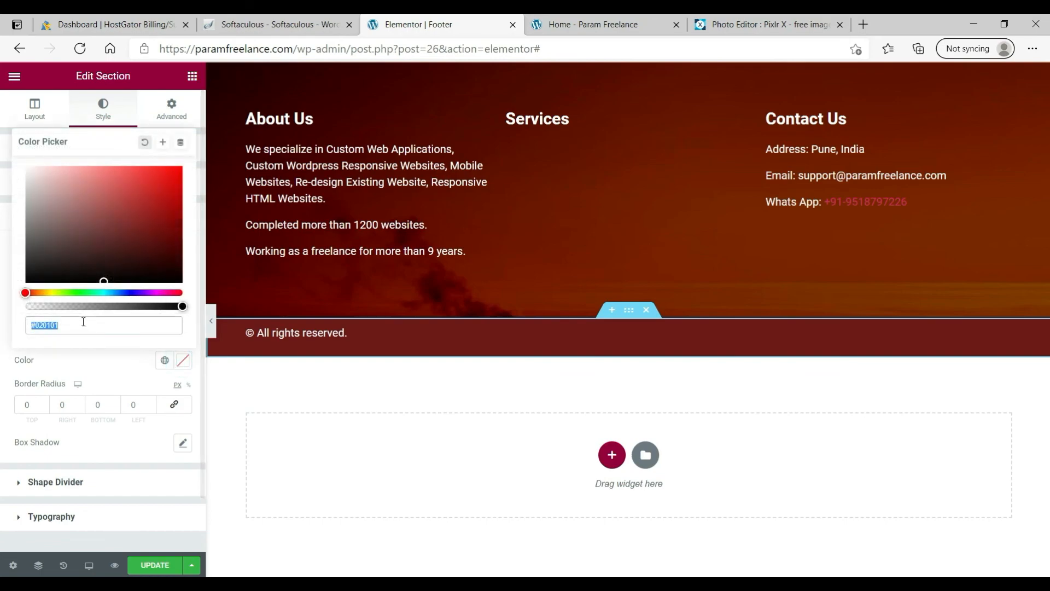
pyautogui.click(31, 173)
pyautogui.click(123, 374)
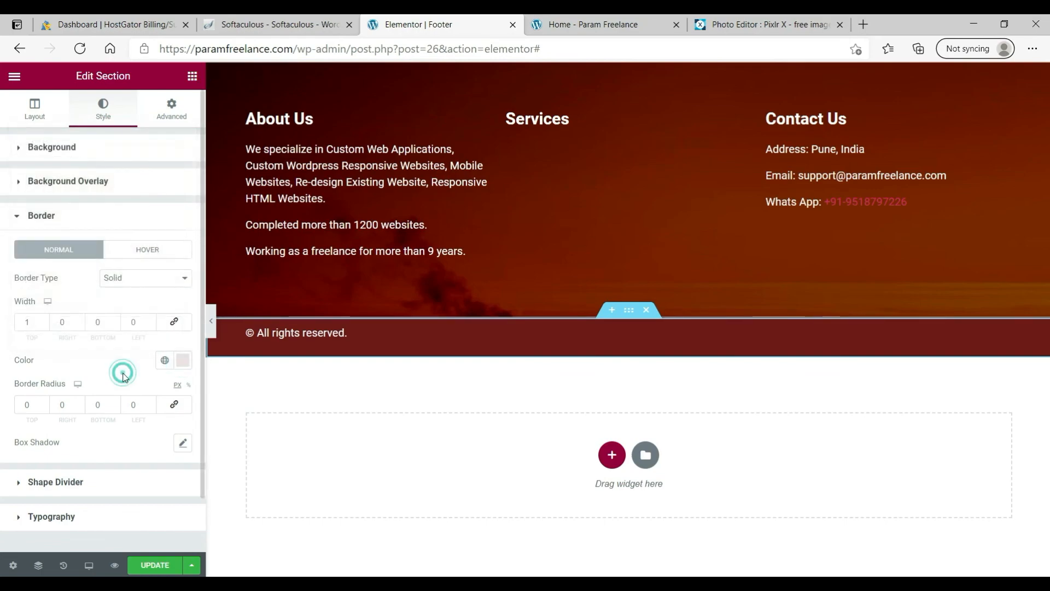
pyautogui.click(153, 566)
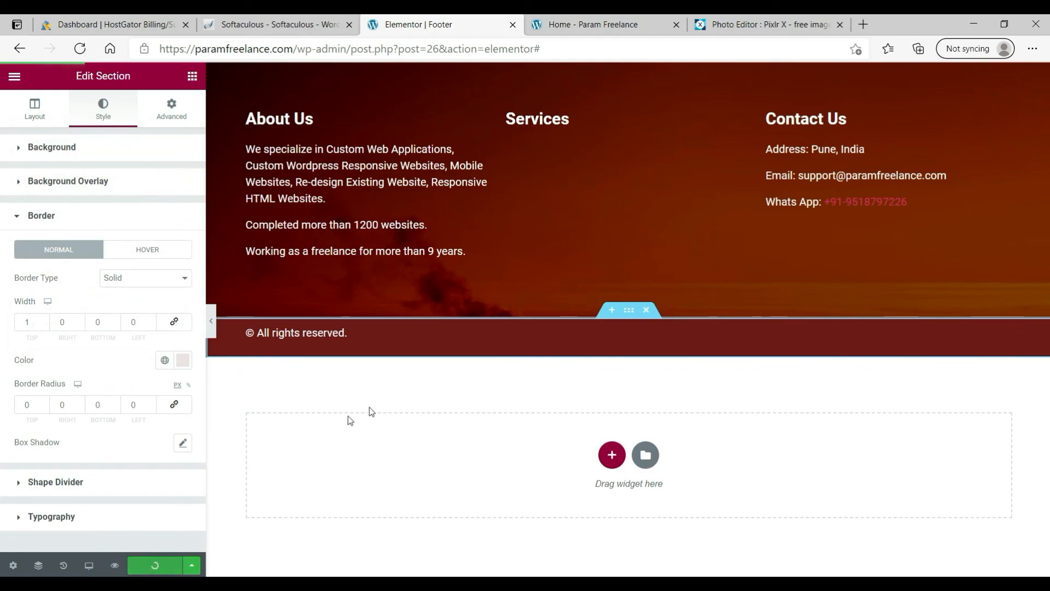
pyautogui.click(491, 367)
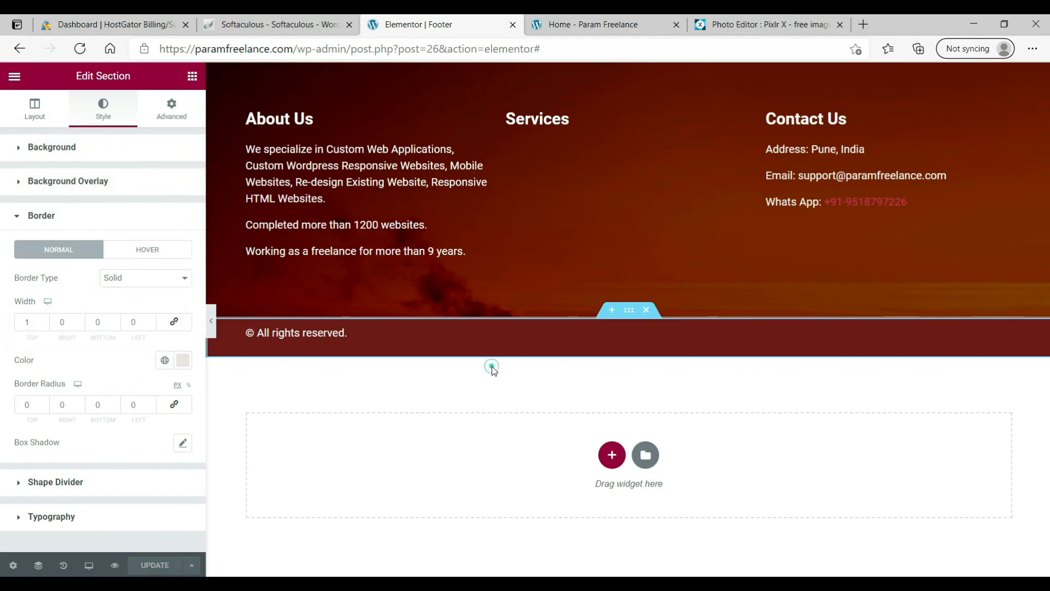
# Step: Reload the Home - Param Freelance tab to view the updated footer
pyautogui.click(571, 25)
pyautogui.click(79, 52)
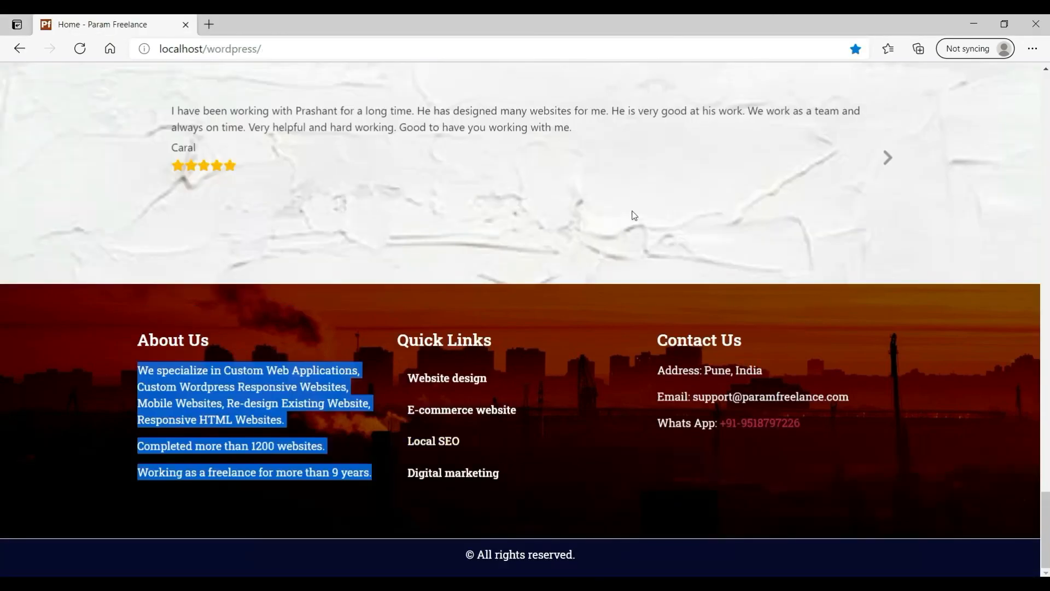
pyautogui.scroll(20, 632, 213)
pyautogui.click(79, 48)
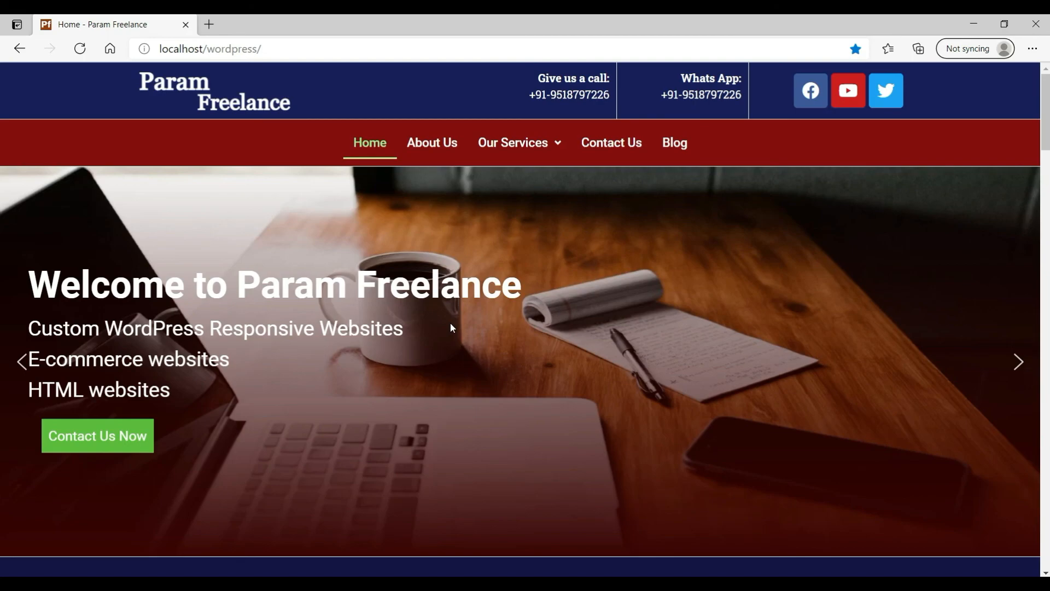
pyautogui.scroll(-6, 583, 296)
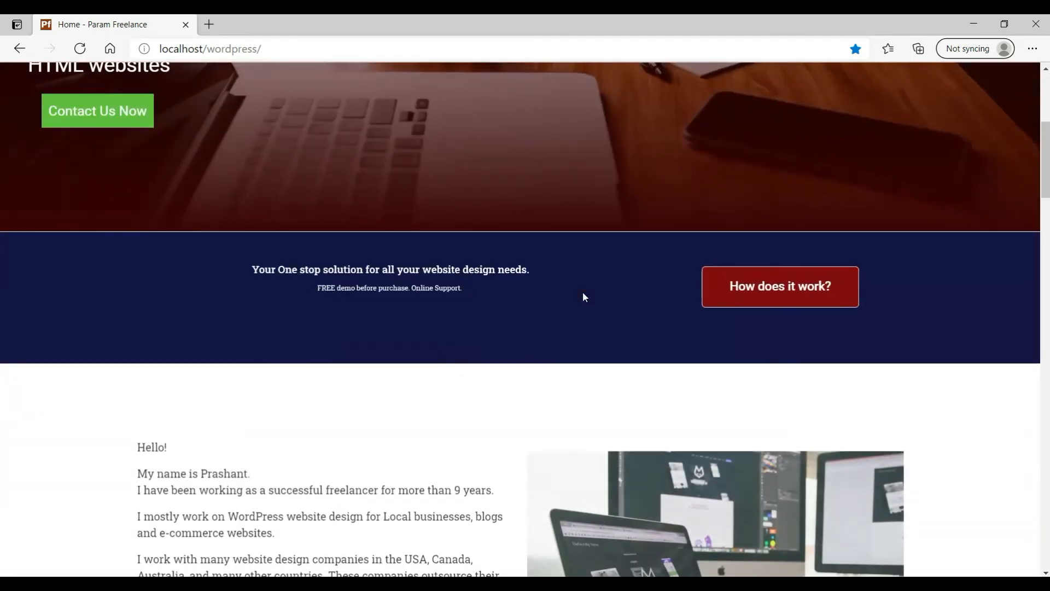
pyautogui.scroll(-4, 583, 297)
pyautogui.scroll(-6, 582, 292)
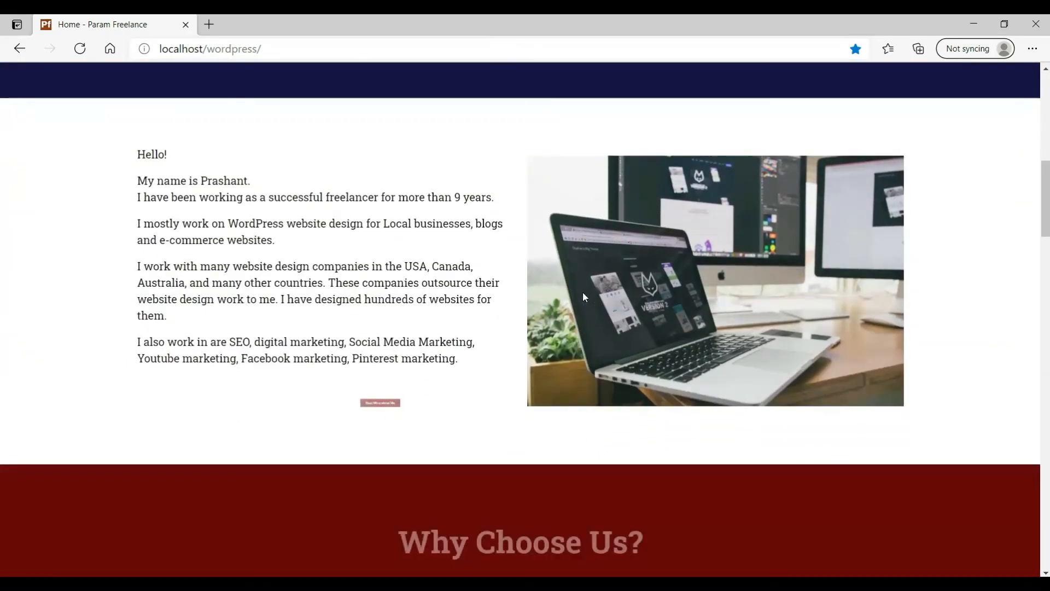
pyautogui.scroll(-14, 583, 292)
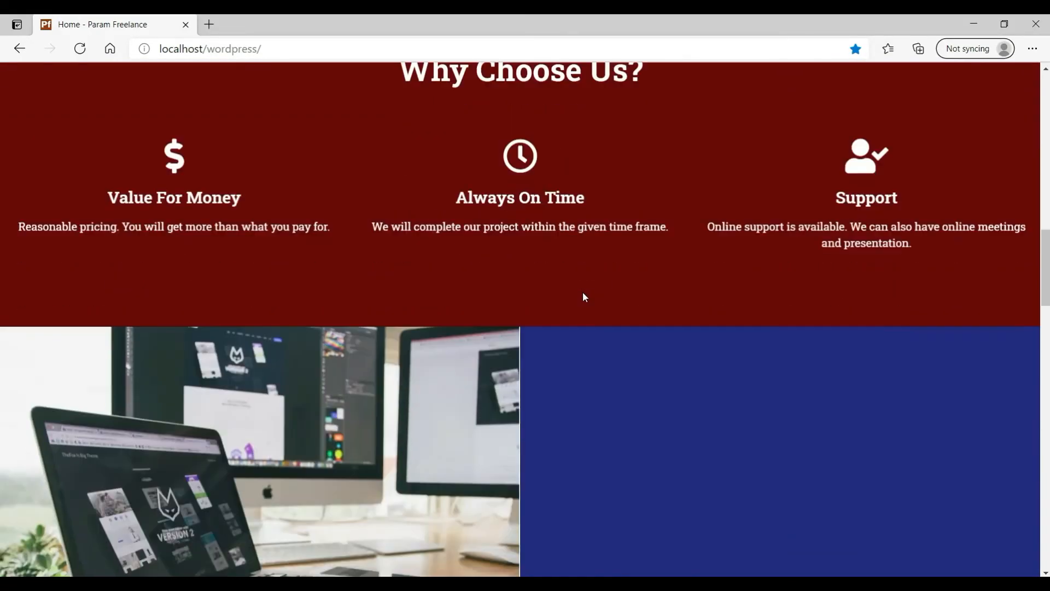
pyautogui.scroll(-11, 583, 293)
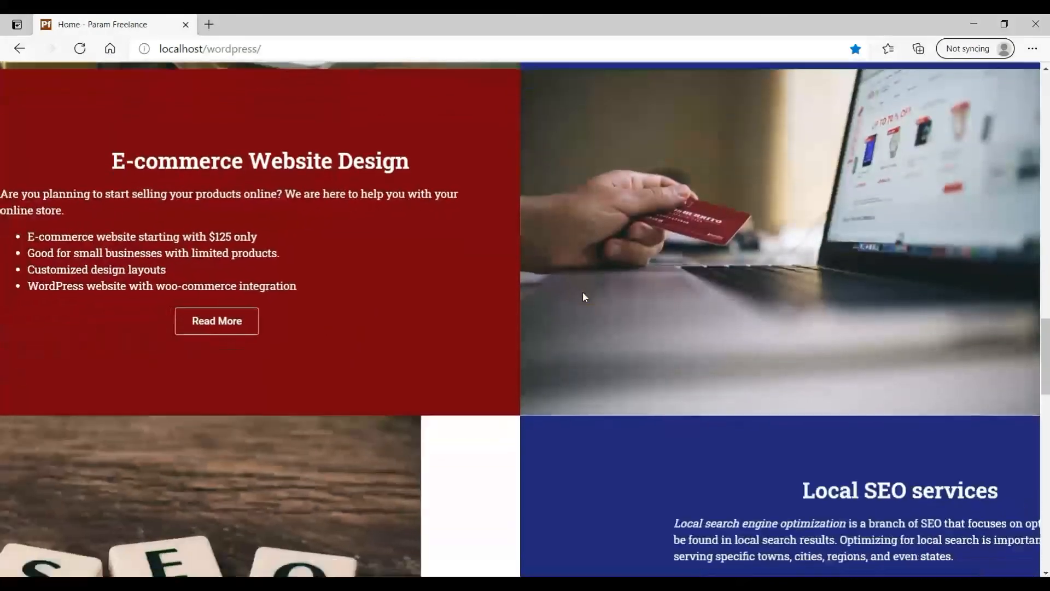
pyautogui.scroll(-11, 583, 297)
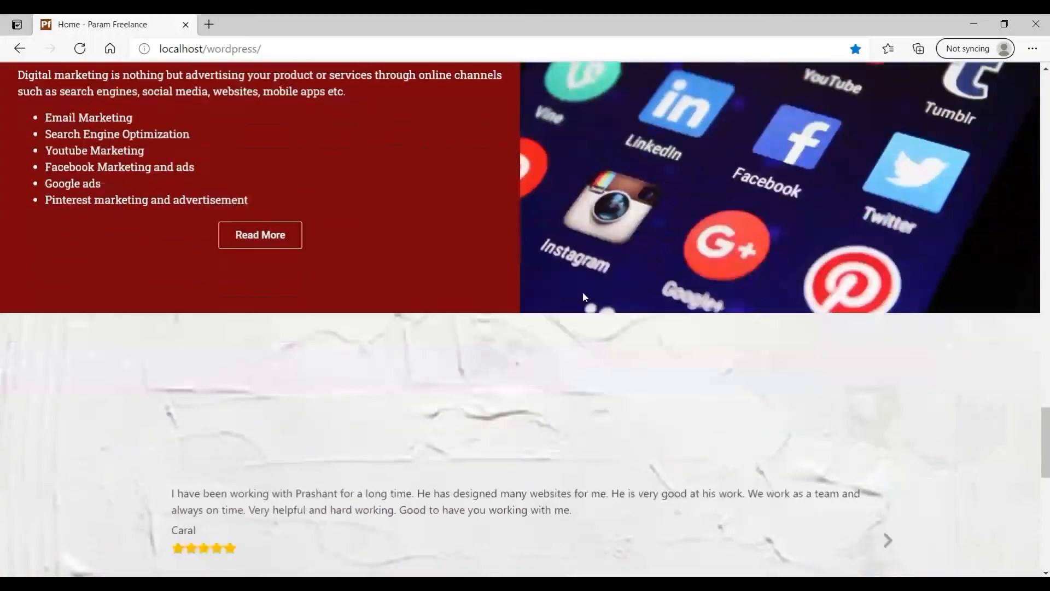
pyautogui.scroll(20, 583, 297)
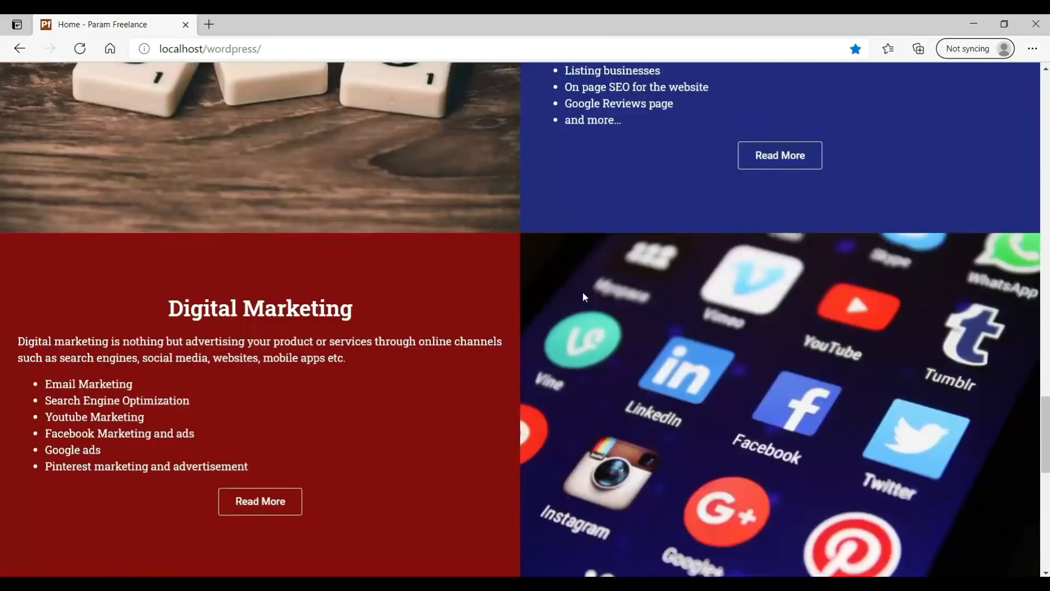